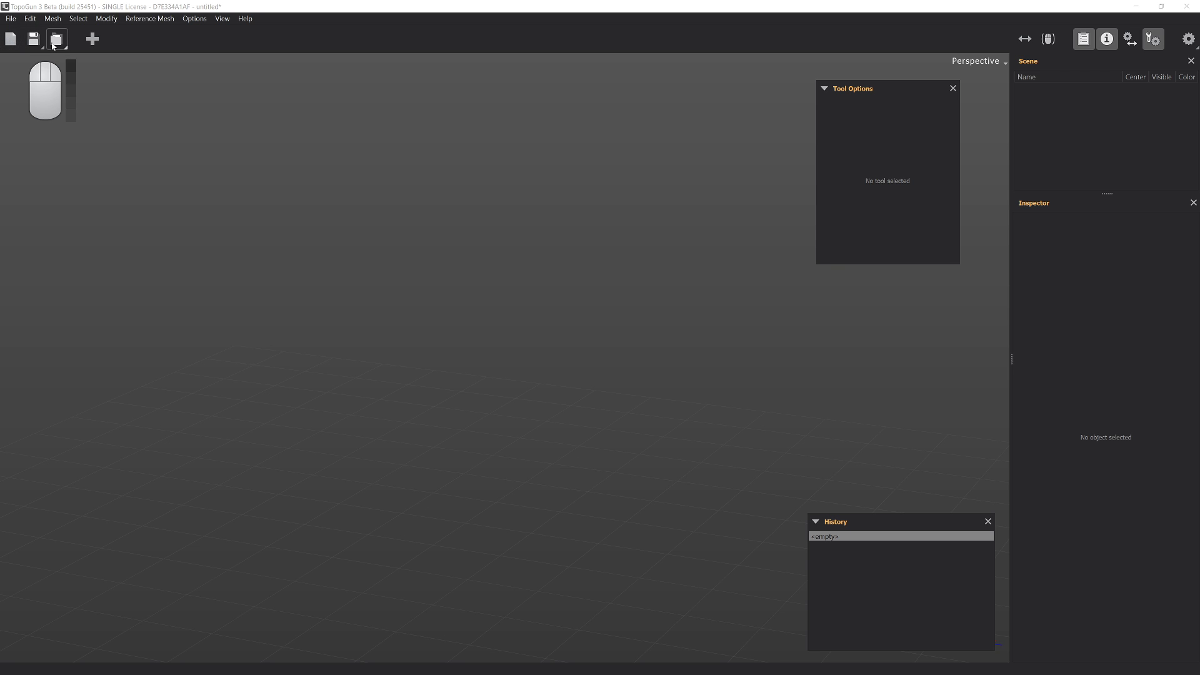
# Load barb_head_4Cristi.OBJ from the exp folder as the reference mesh
pyautogui.click(53, 45)
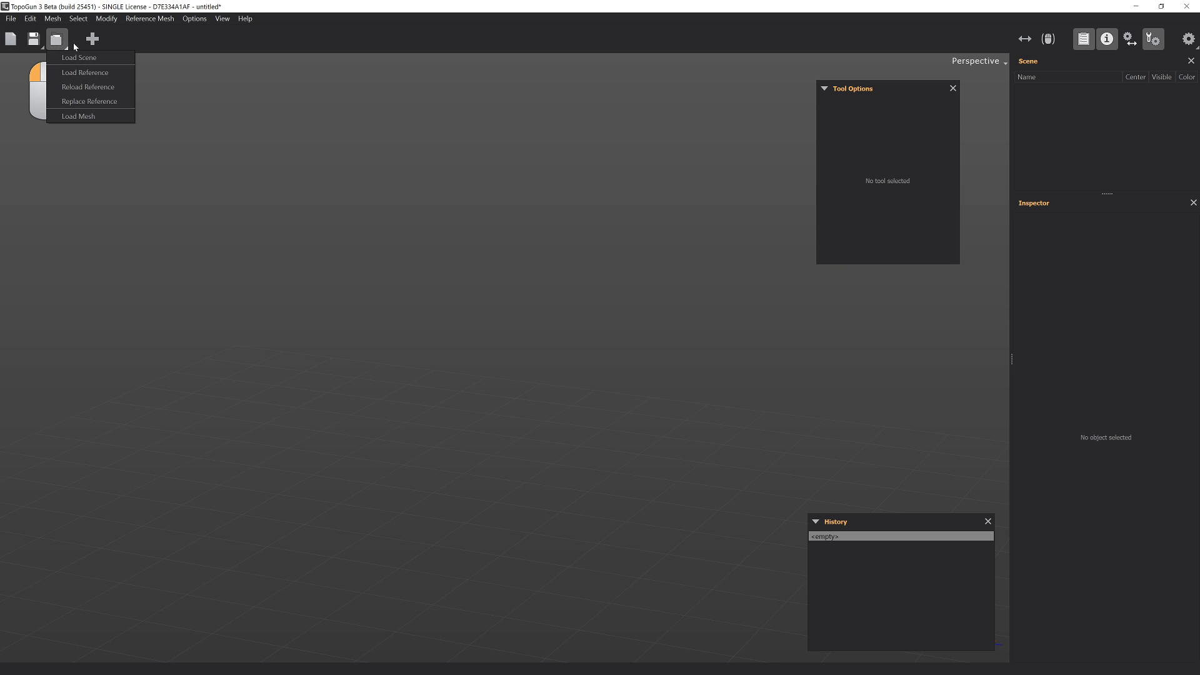
pyautogui.click(95, 73)
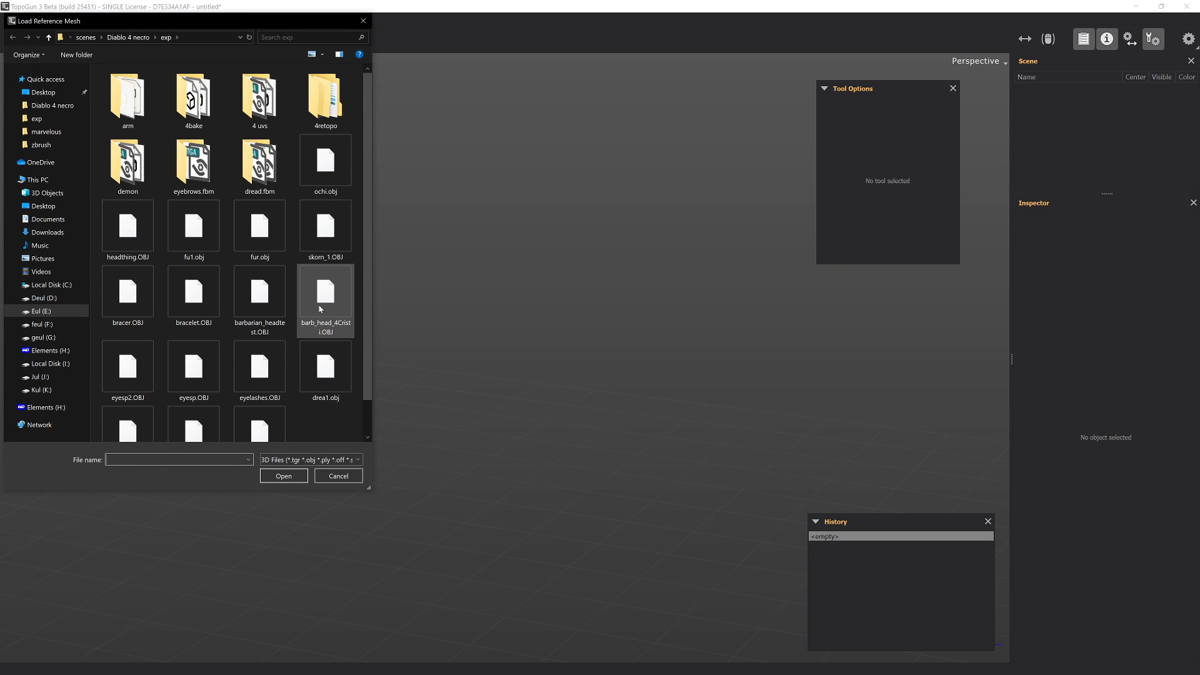
pyautogui.doubleClick(319, 309)
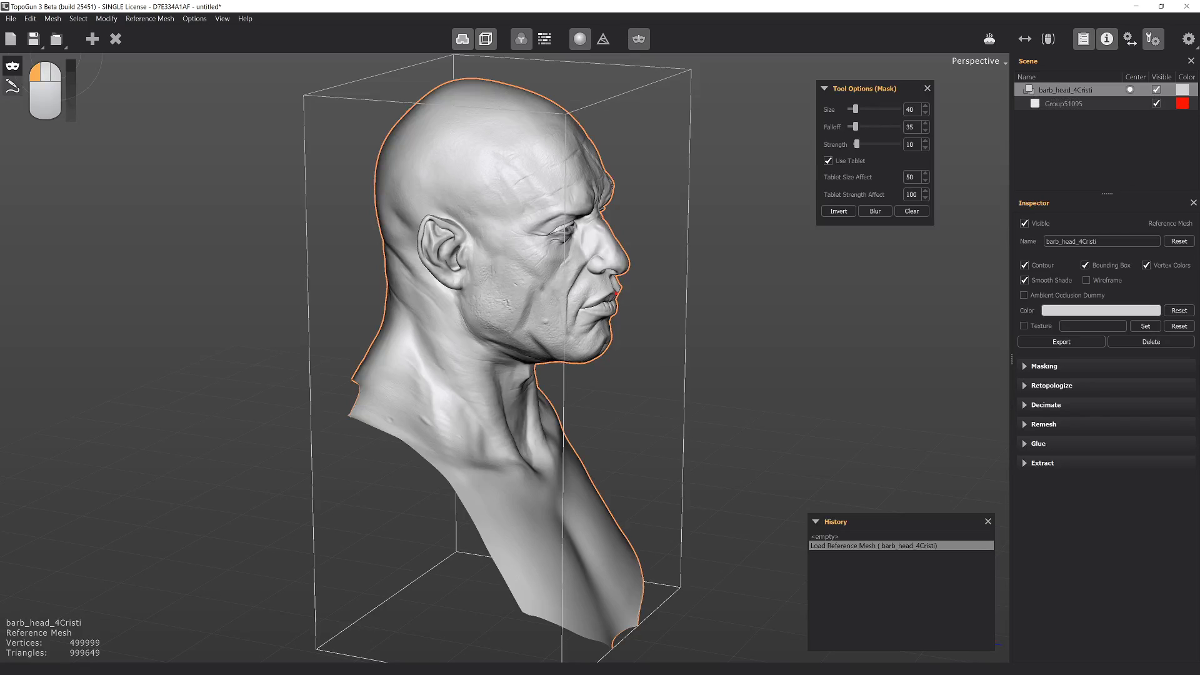
# Turn off the contour and bounding box display of the head reference mesh
pyautogui.keyDown('alt'); pyautogui.moveTo(786, 322); pyautogui.dragTo(614, 254); pyautogui.keyUp('alt')
pyautogui.keyDown('alt'); pyautogui.scroll(-3, 614, 253); pyautogui.keyUp('alt')
pyautogui.keyDown('alt'); pyautogui.moveTo(614, 254); pyautogui.dragTo(643, 269, button='middle'); pyautogui.keyUp('alt')
pyautogui.scroll(2, 642, 269)
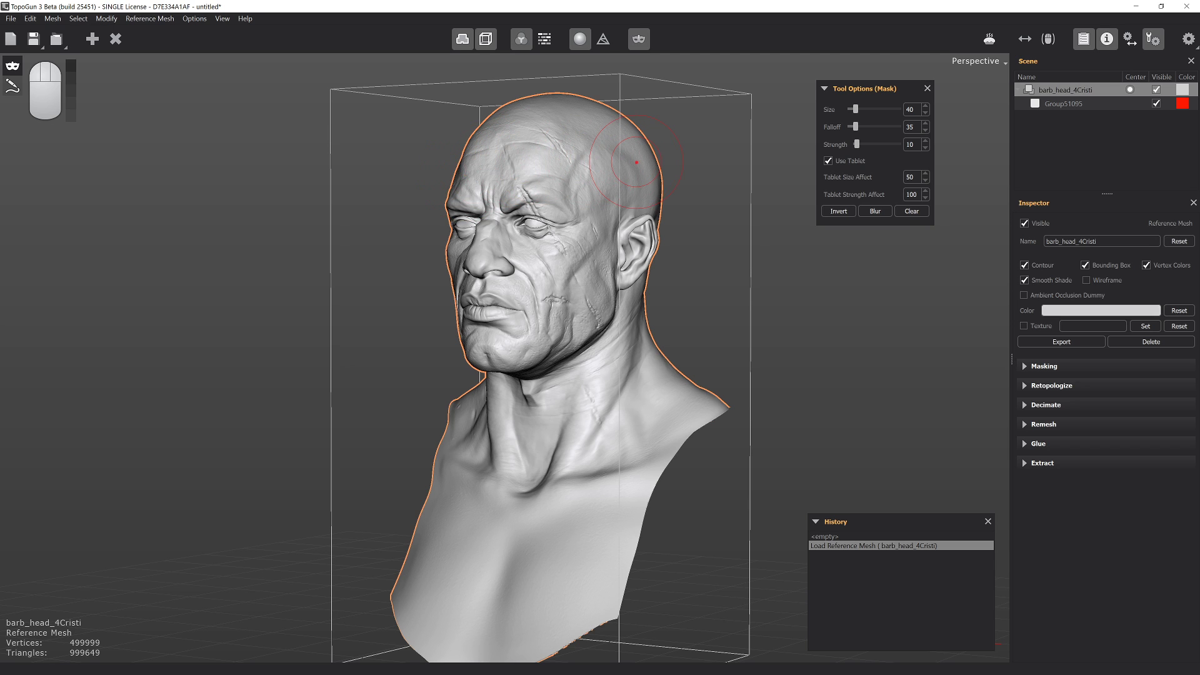
pyautogui.press('alt')
pyautogui.keyDown('alt'); pyautogui.moveTo(727, 165); pyautogui.dragTo(764, 166); pyautogui.keyUp('alt')
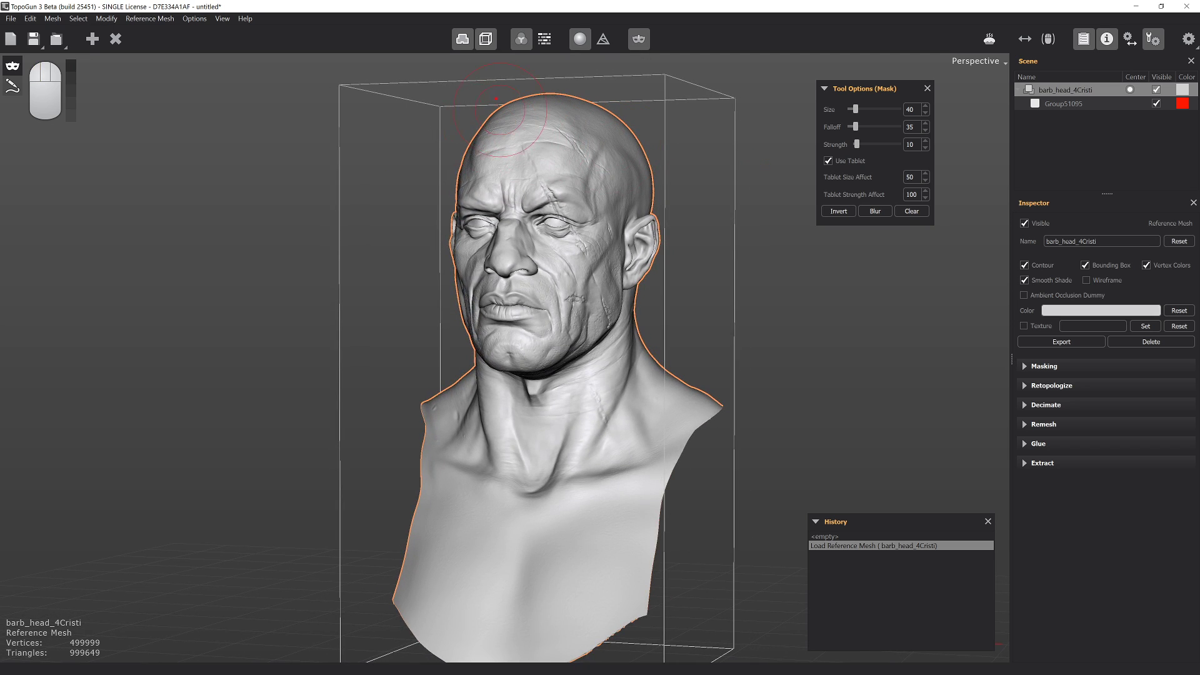
pyautogui.click(463, 39)
pyautogui.click(486, 40)
pyautogui.click(520, 41)
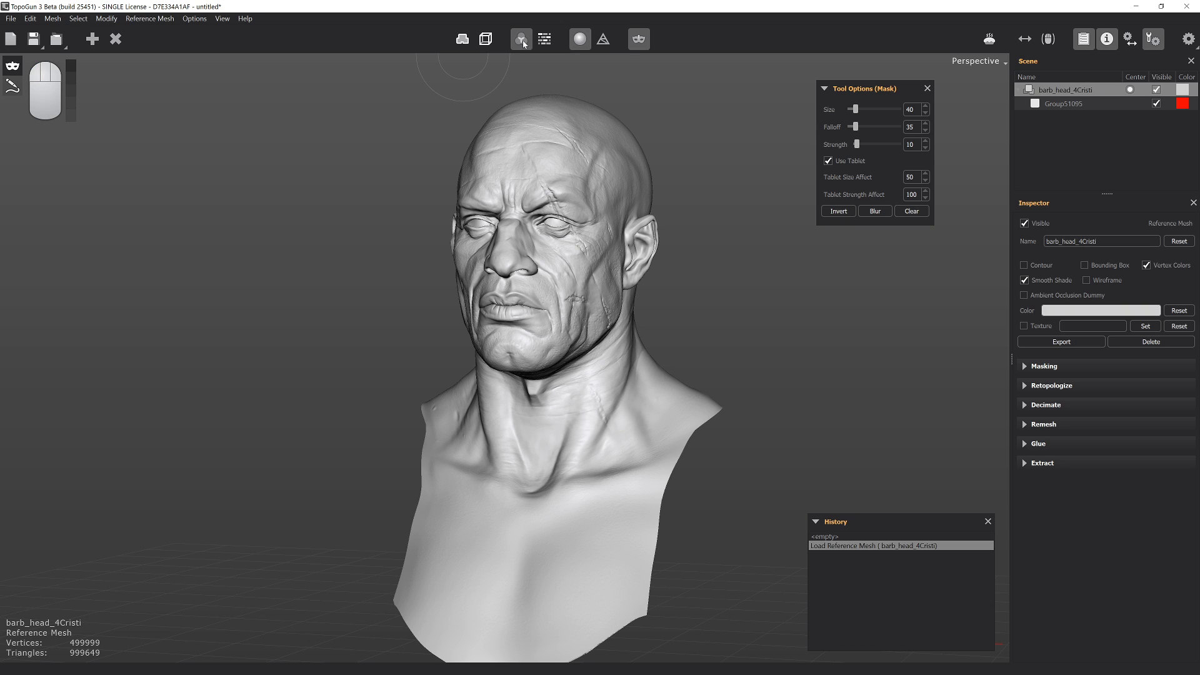
# Preview the head reference mesh with its wireframe overlay and turn the overlay back off
pyautogui.click(579, 39)
pyautogui.click(596, 46)
pyautogui.click(604, 40)
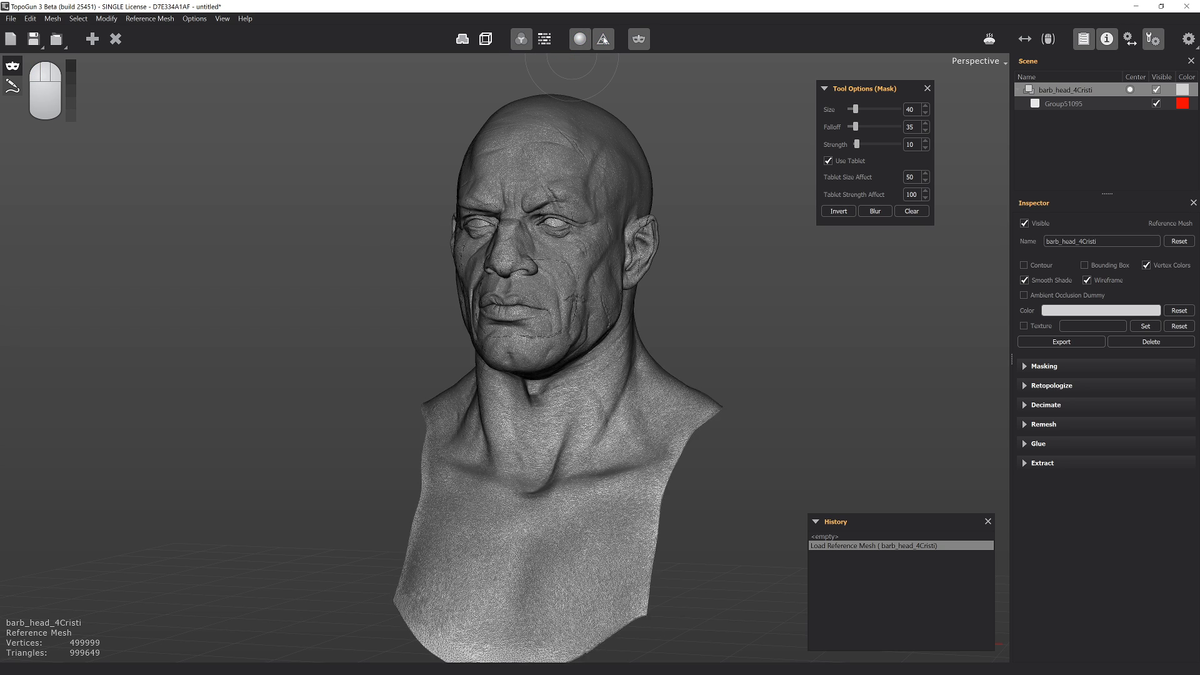
pyautogui.click(604, 40)
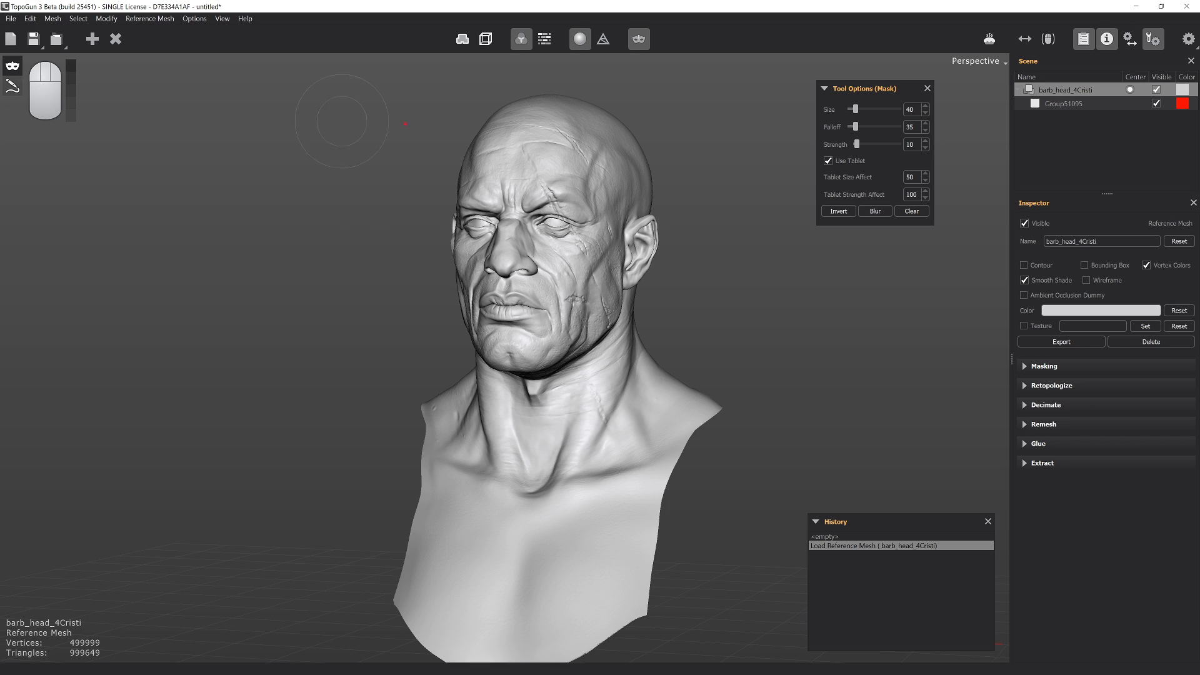
# Set the mask brush strength to 100 and paint a mask over the ear and the skin around it
pyautogui.click(886, 144)
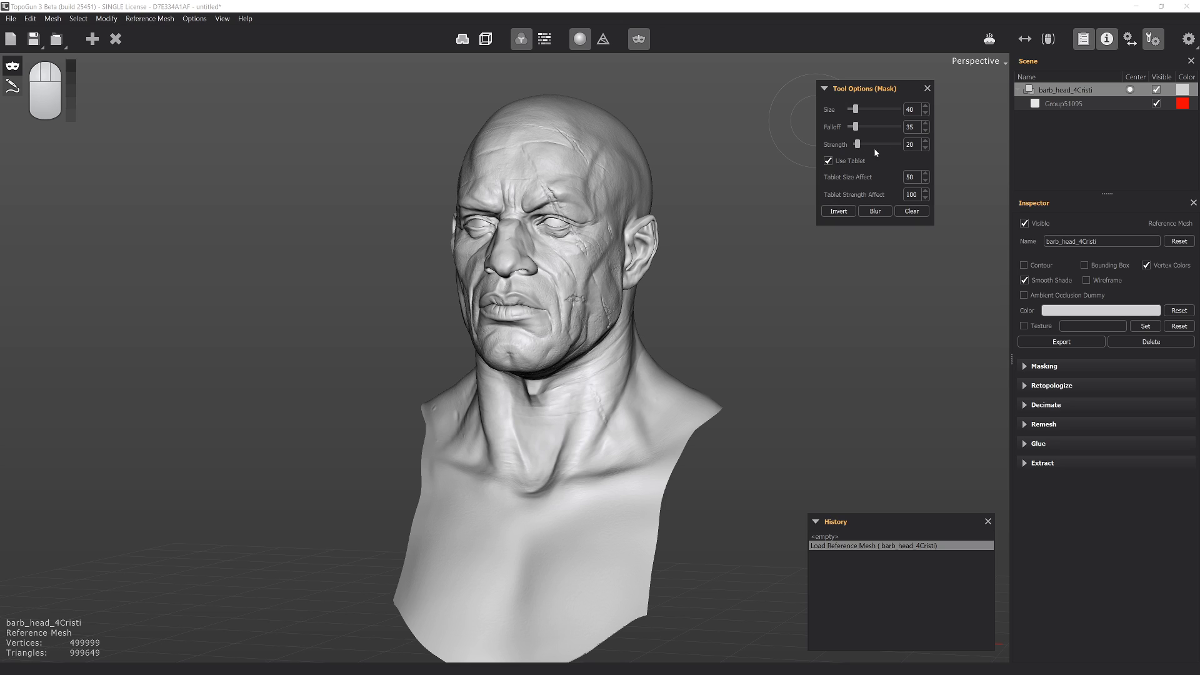
pyautogui.moveTo(857, 144); pyautogui.dragTo(901, 144)
pyautogui.moveTo(525, 182); pyautogui.dragTo(581, 250)
pyautogui.hotkey('ctrl', 'z')
pyautogui.moveTo(664, 212)
pyautogui.mouseDown()
pyautogui.moveTo(542, 261)
pyautogui.moveTo(581, 247)
pyautogui.moveTo(570, 275)
pyautogui.moveTo(566, 241)
pyautogui.mouseUp()
pyautogui.keyDown('alt'); pyautogui.moveTo(702, 241); pyautogui.dragTo(755, 225, button='right'); pyautogui.keyUp('alt')
pyautogui.keyDown('alt'); pyautogui.moveTo(756, 225); pyautogui.dragTo(678, 307, button='middle'); pyautogui.keyUp('alt')
pyautogui.keyDown('alt'); pyautogui.moveTo(643, 231); pyautogui.dragTo(687, 244); pyautogui.keyUp('alt')
pyautogui.keyDown('alt'); pyautogui.moveTo(692, 245); pyautogui.dragTo(699, 268, button='right'); pyautogui.keyUp('alt')
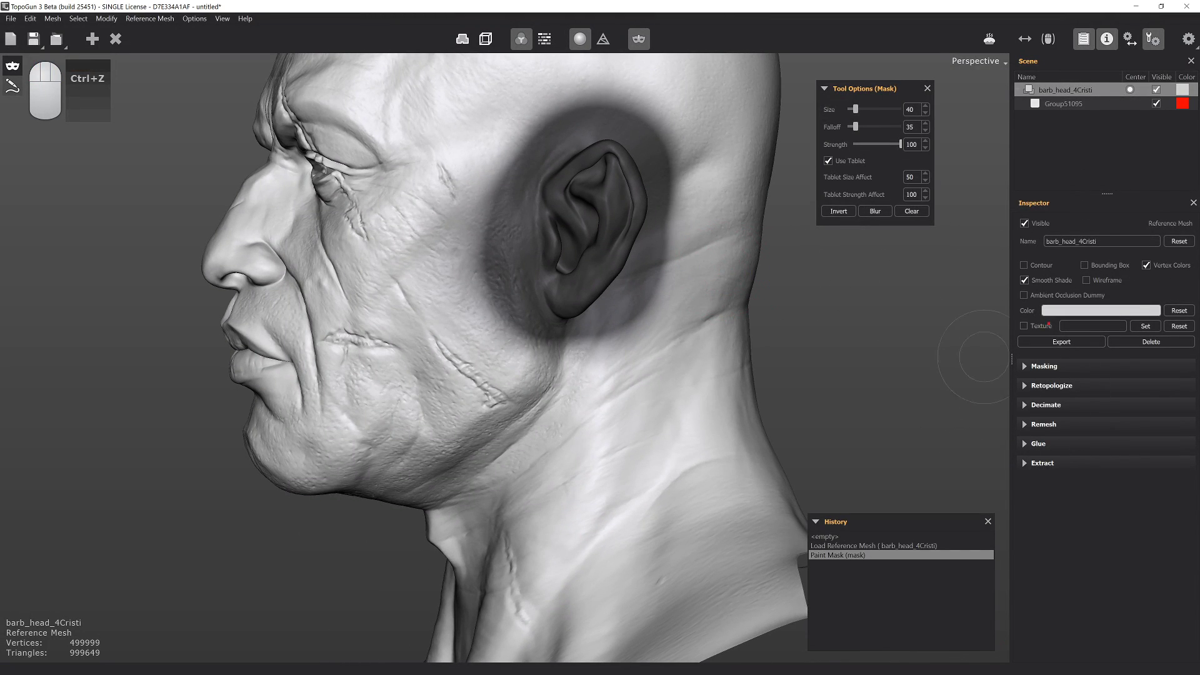
# Examine the Masking and Retopologize settings of the head mesh
pyautogui.click(1067, 369)
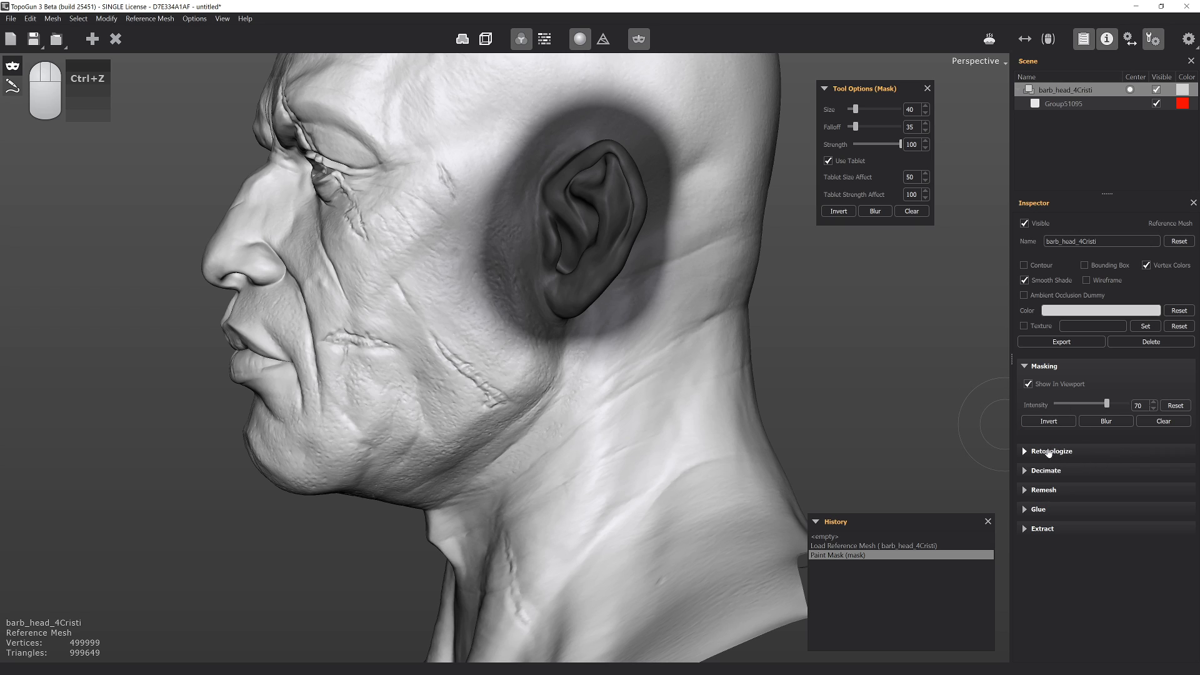
pyautogui.click(1078, 451)
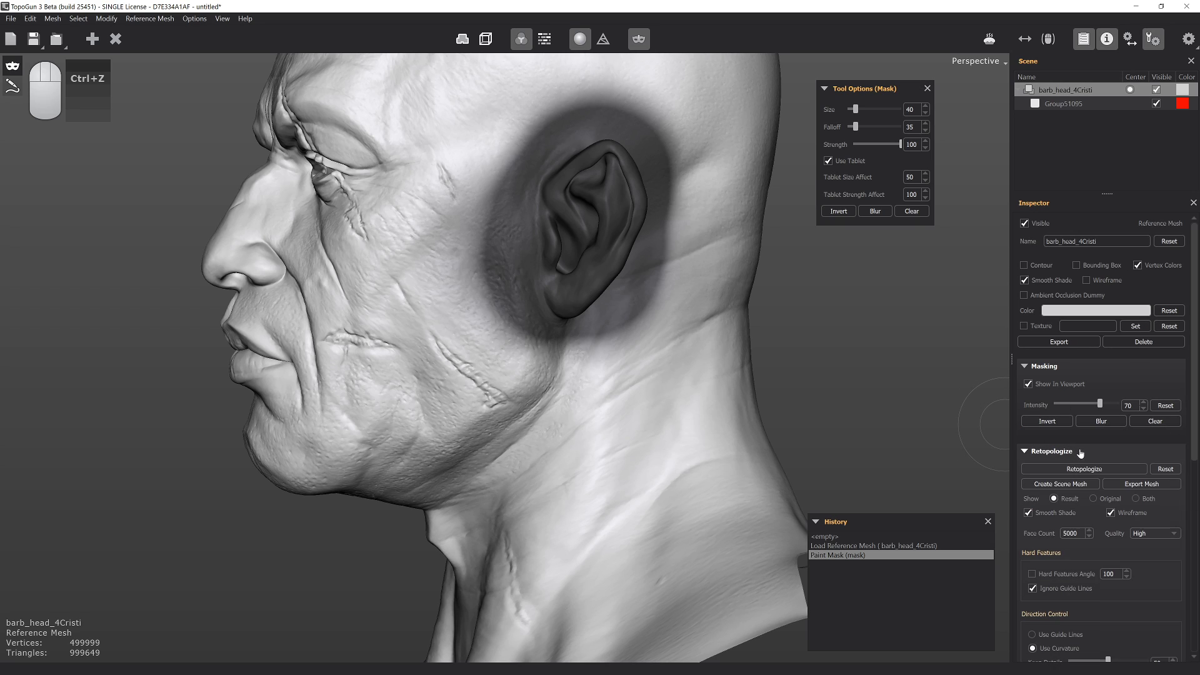
pyautogui.scroll(-5, 1182, 438)
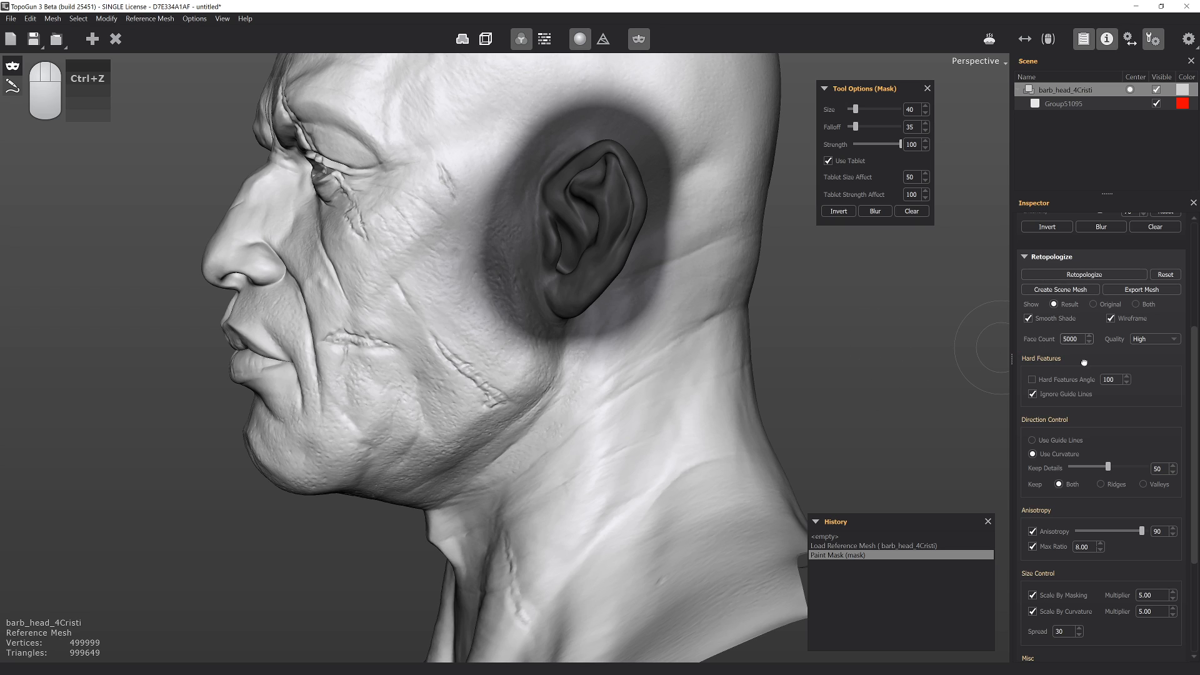
pyautogui.scroll(-3, 1193, 369)
pyautogui.scroll(-4, 1155, 446)
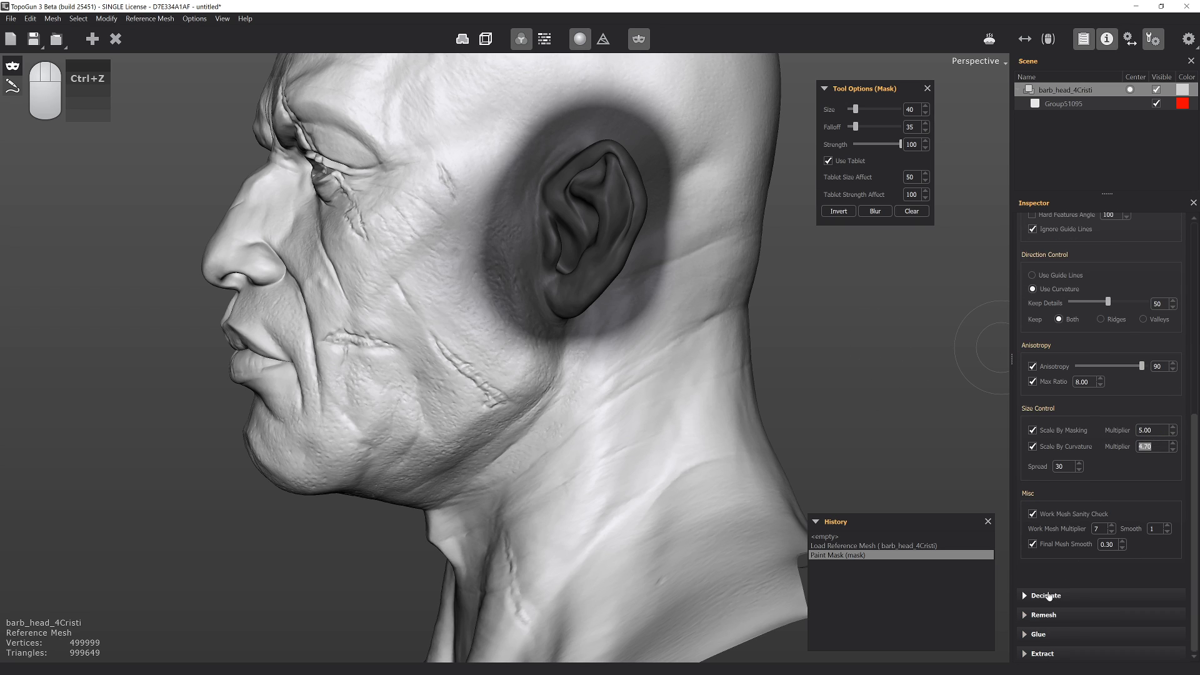
# Examine the Decimate and Remesh settings of the head mesh
pyautogui.click(1048, 594)
pyautogui.scroll(-4, 1112, 522)
pyautogui.scroll(-3, 1090, 497)
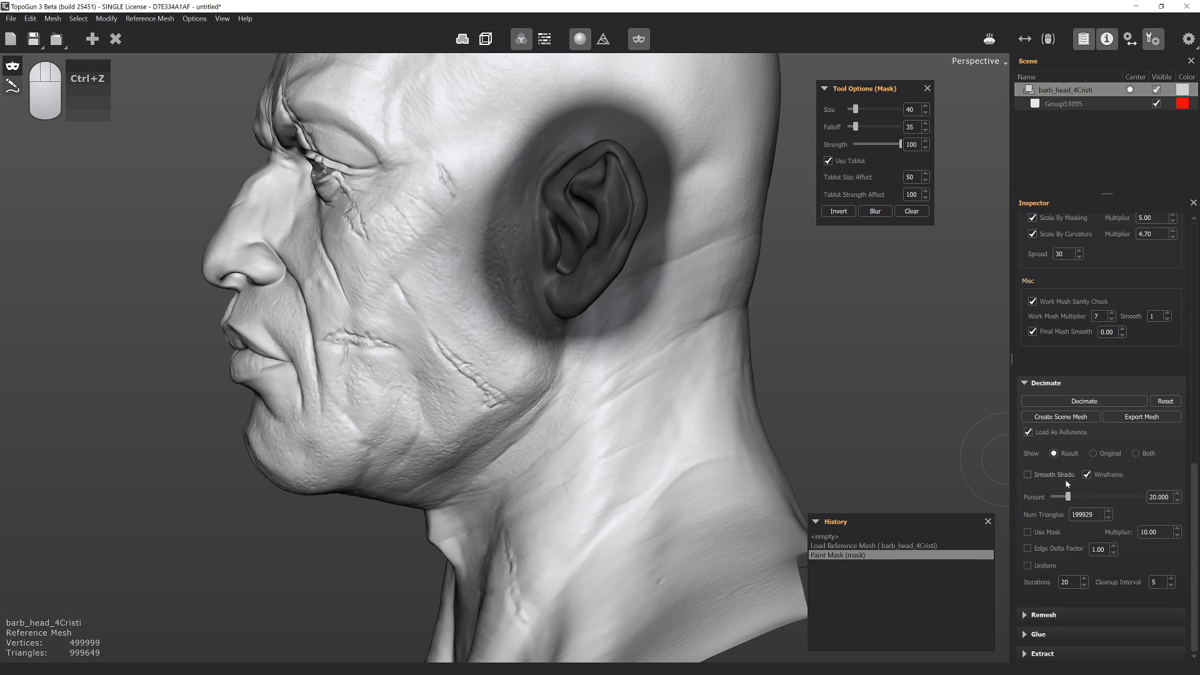
pyautogui.click(1044, 616)
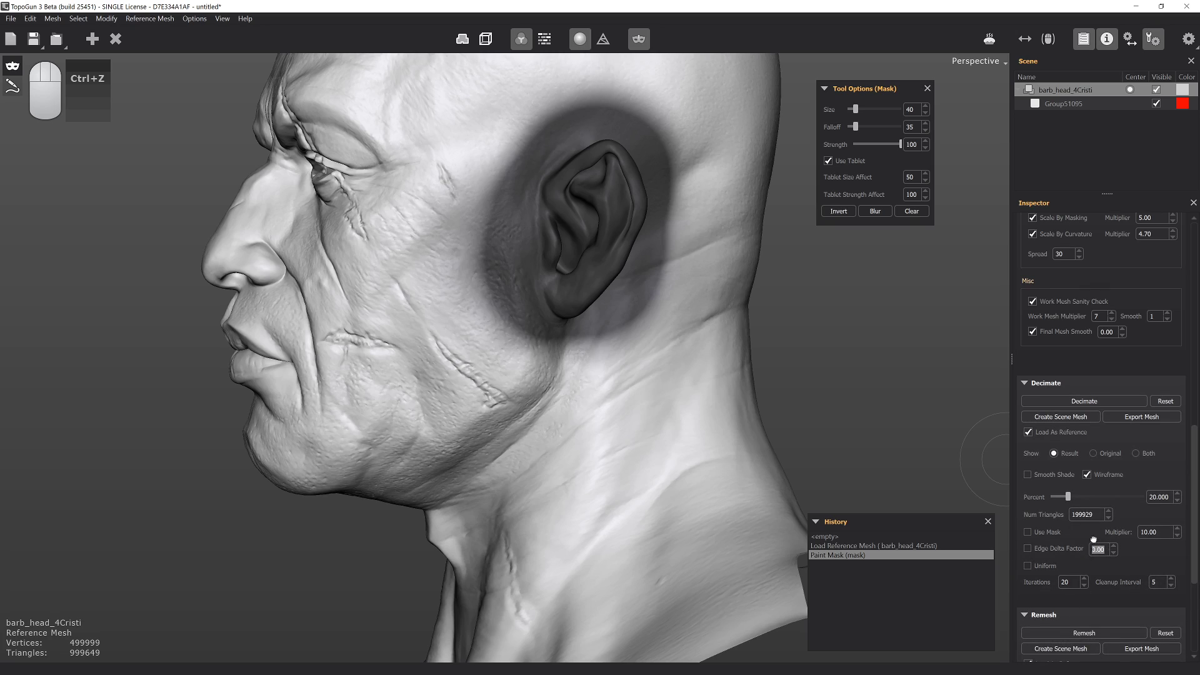
pyautogui.scroll(-3, 1141, 525)
pyautogui.scroll(-1, 1141, 515)
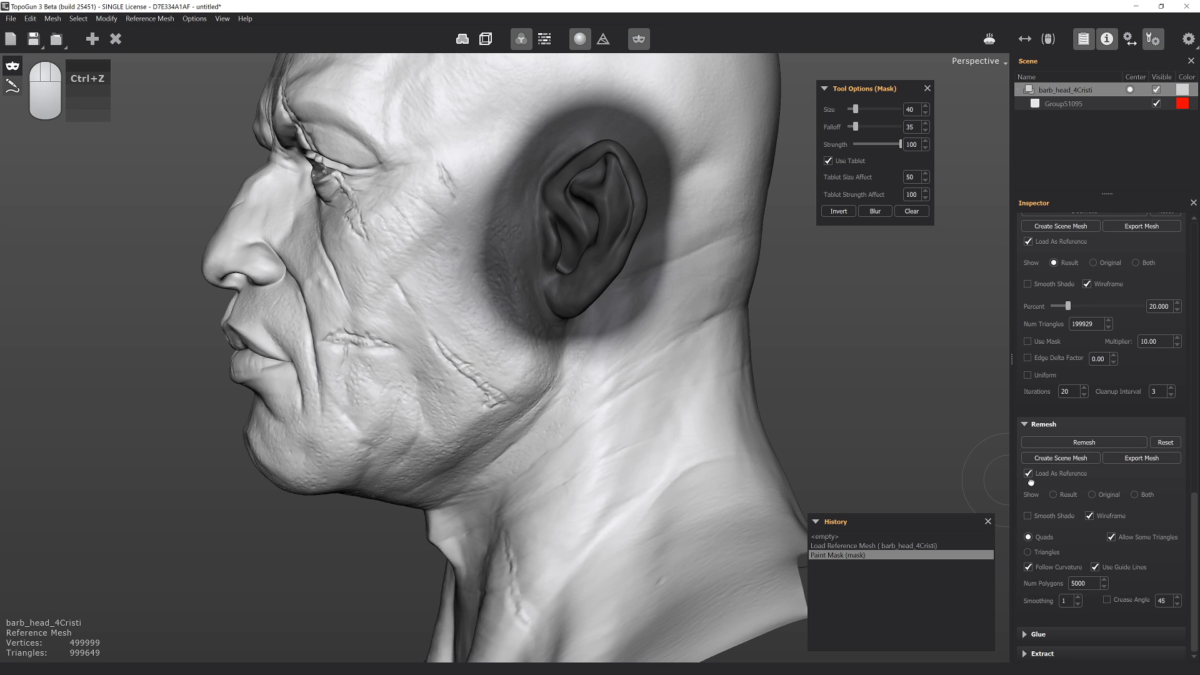
pyautogui.scroll(7, 1031, 483)
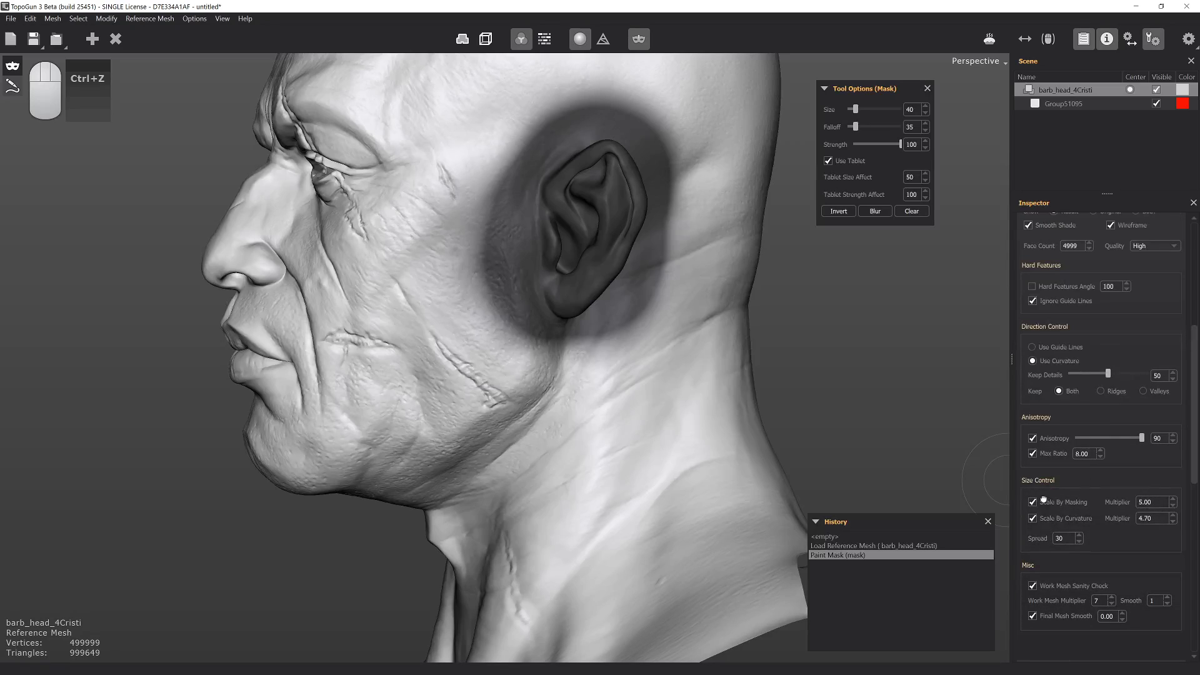
pyautogui.scroll(-10, 1043, 499)
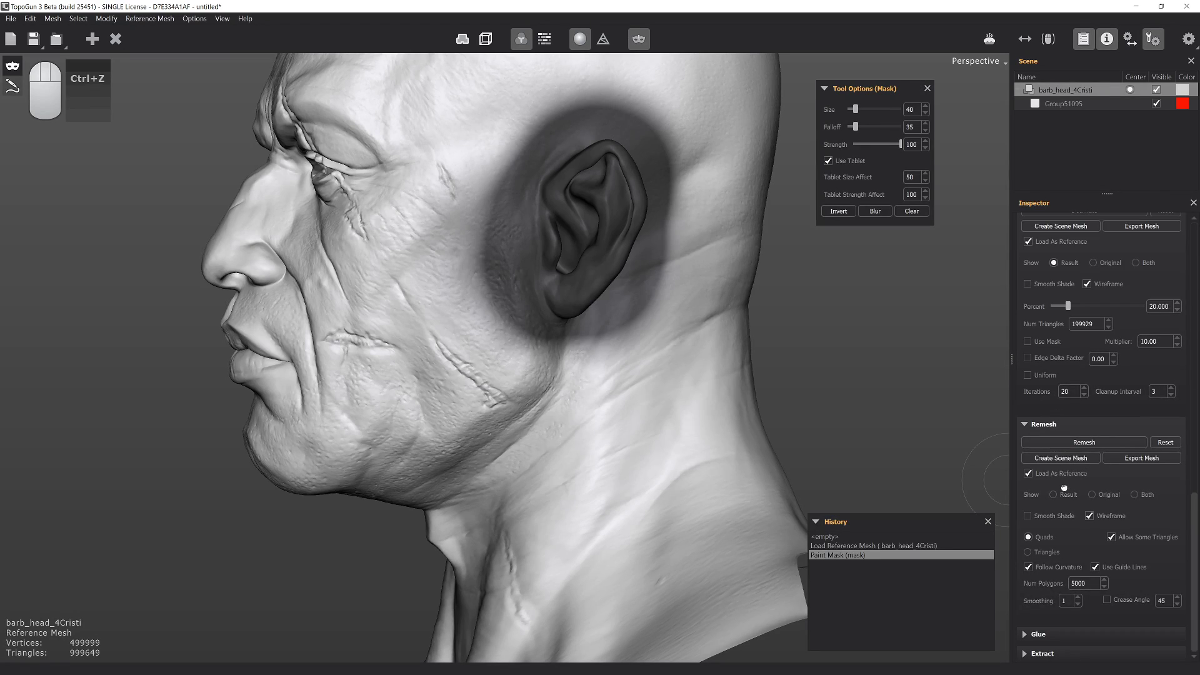
# Examine the Glue and Extract settings of the head mesh
pyautogui.click(1038, 635)
pyautogui.scroll(-3, 1070, 635)
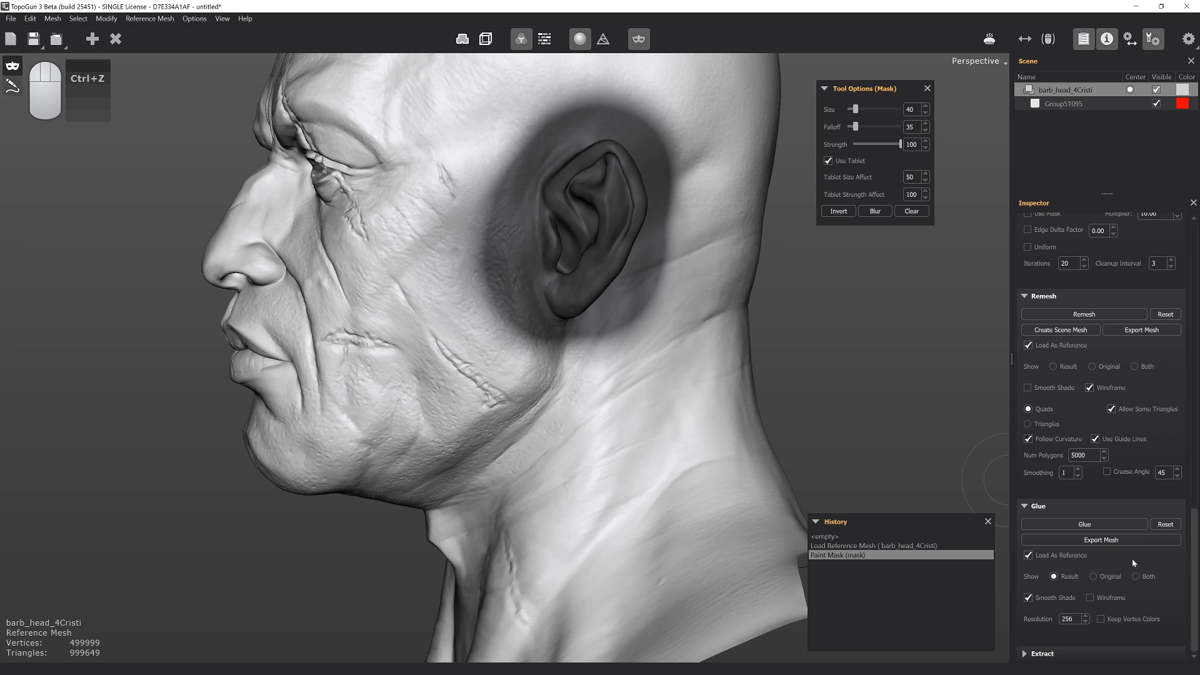
pyautogui.click(1071, 653)
pyautogui.scroll(-3, 1072, 653)
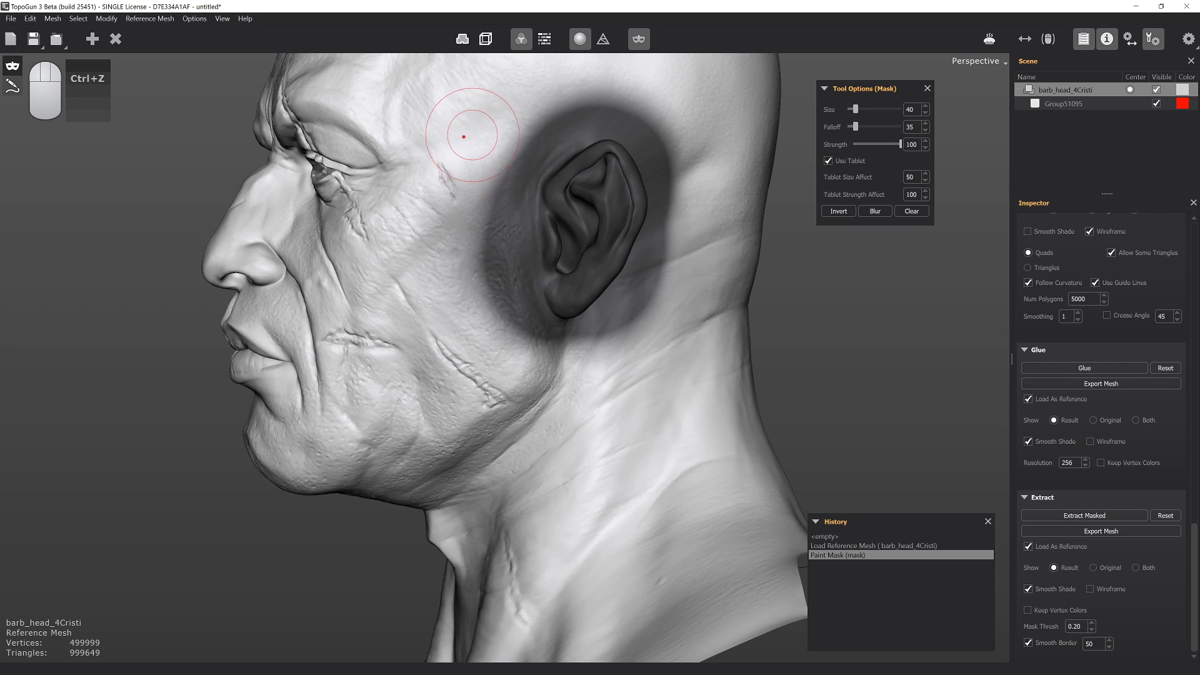
# Extract the masked ear region from the head as a separate mesh
pyautogui.moveTo(518, 178)
pyautogui.keyDown('alt'); pyautogui.mouseDown()
pyautogui.moveTo(416, 169)
pyautogui.moveTo(510, 170)
pyautogui.mouseUp(); pyautogui.keyUp('alt')
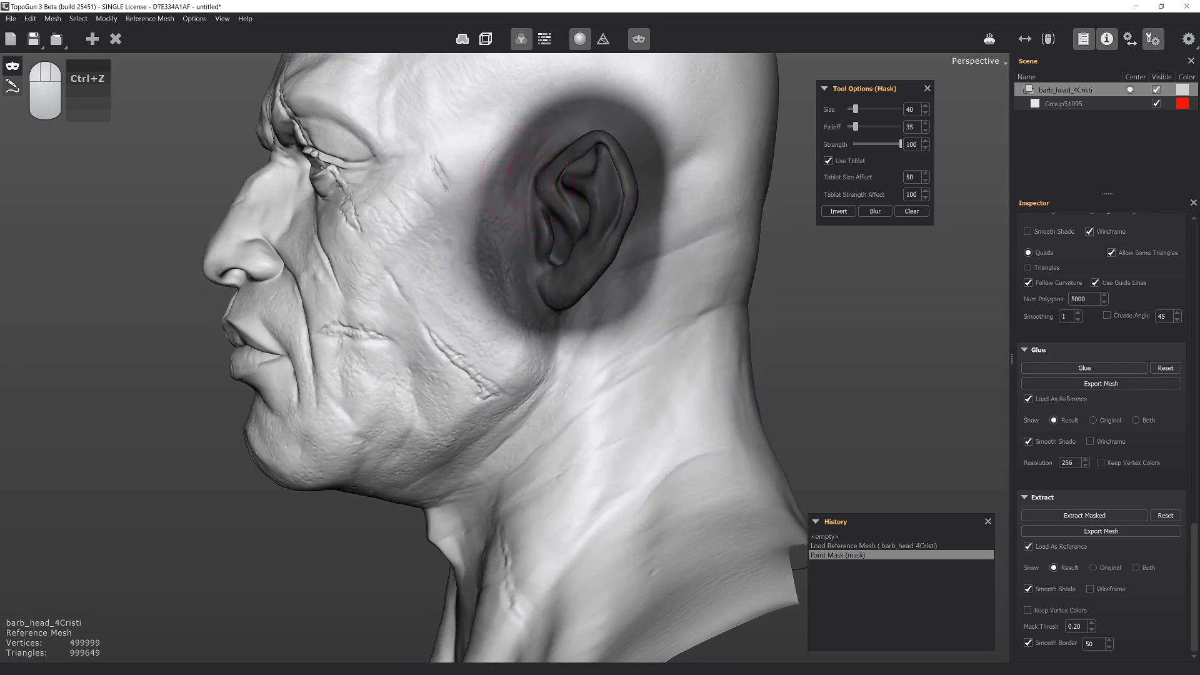
pyautogui.click(1073, 517)
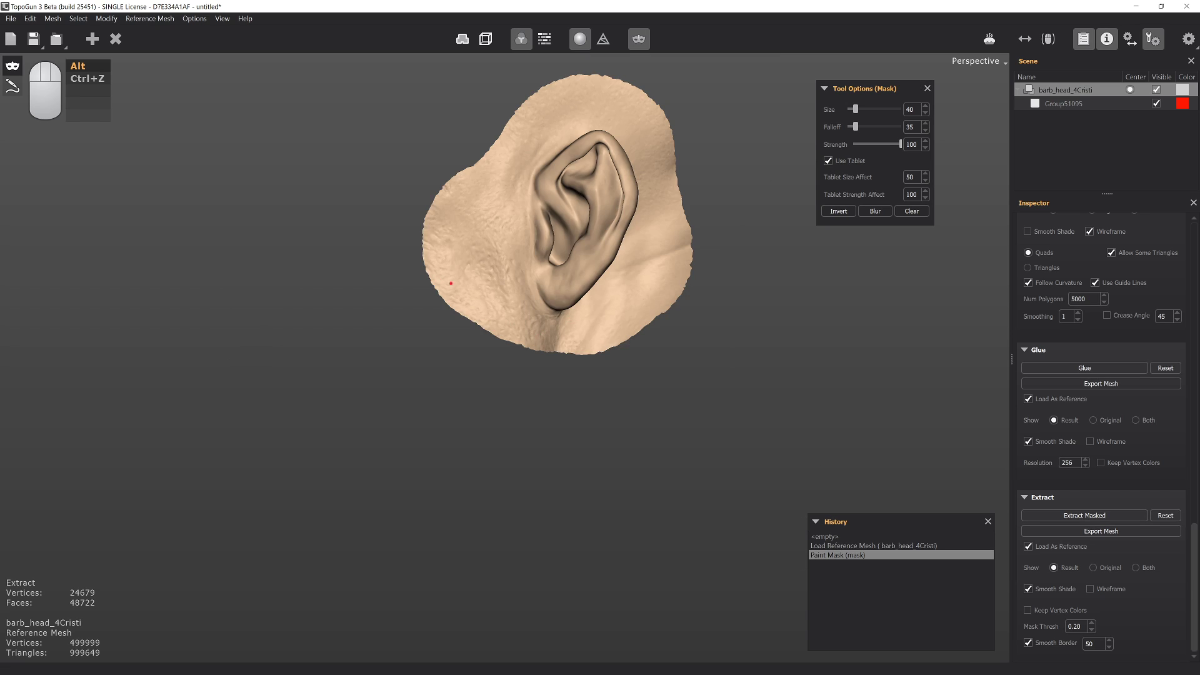
pyautogui.moveTo(711, 334)
pyautogui.keyDown('alt'); pyautogui.mouseDown()
pyautogui.moveTo(825, 328)
pyautogui.moveTo(563, 330)
pyautogui.moveTo(726, 331)
pyautogui.moveTo(714, 331)
pyautogui.mouseUp(); pyautogui.keyUp('alt')
pyautogui.keyDown('alt'); pyautogui.moveTo(714, 331); pyautogui.dragTo(652, 382, button='middle'); pyautogui.keyUp('alt')
pyautogui.keyDown('alt'); pyautogui.moveTo(652, 382); pyautogui.dragTo(719, 376, button='right'); pyautogui.keyUp('alt')
pyautogui.keyDown('alt'); pyautogui.moveTo(482, 331); pyautogui.dragTo(544, 322); pyautogui.keyUp('alt')
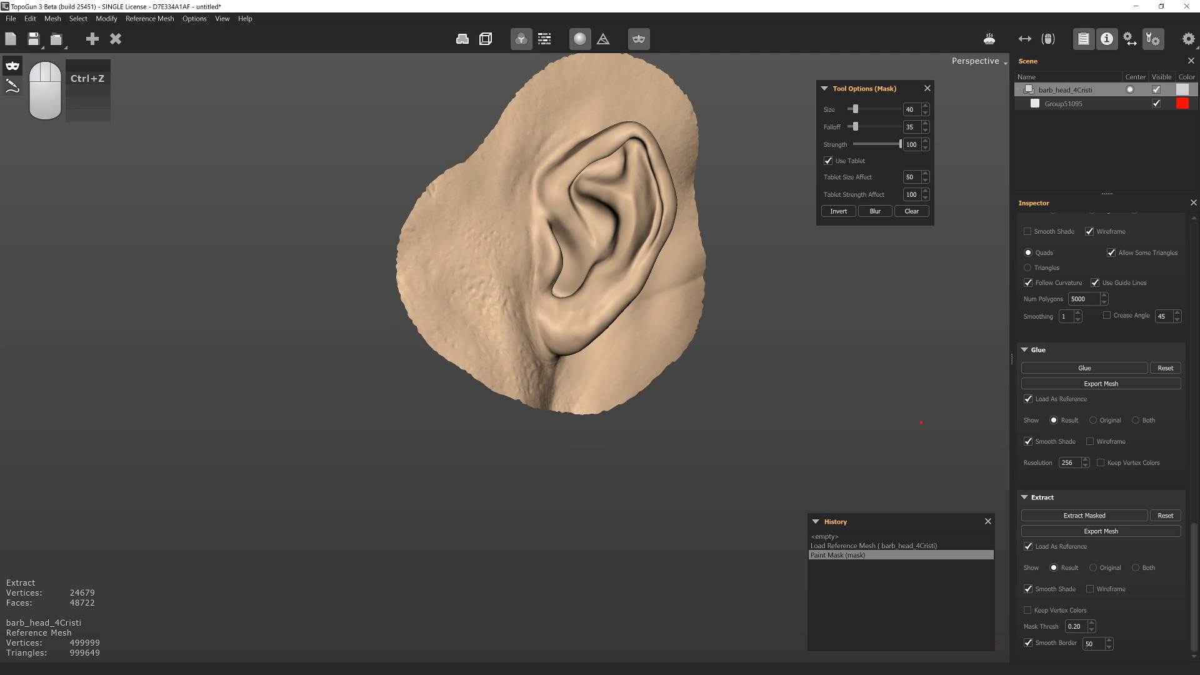
# Compare the Original, Both and Result display modes of the extraction, finishing on Result
pyautogui.scroll(10, 1098, 403)
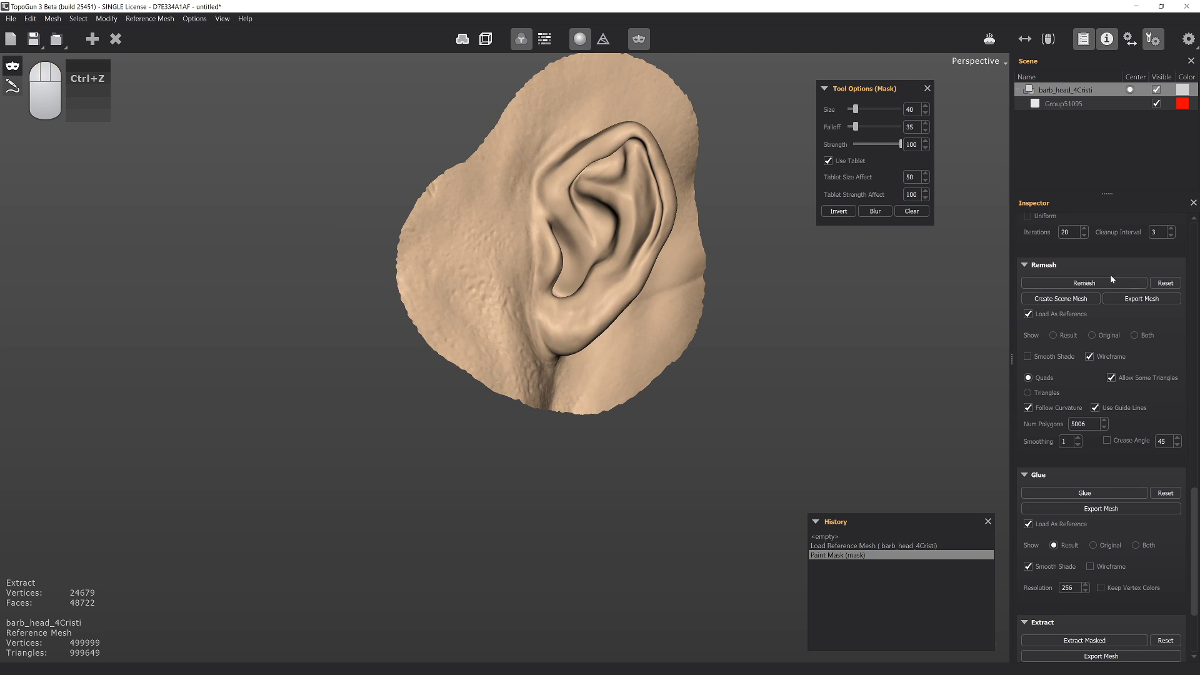
pyautogui.scroll(5, 1100, 281)
pyautogui.scroll(15, 1121, 378)
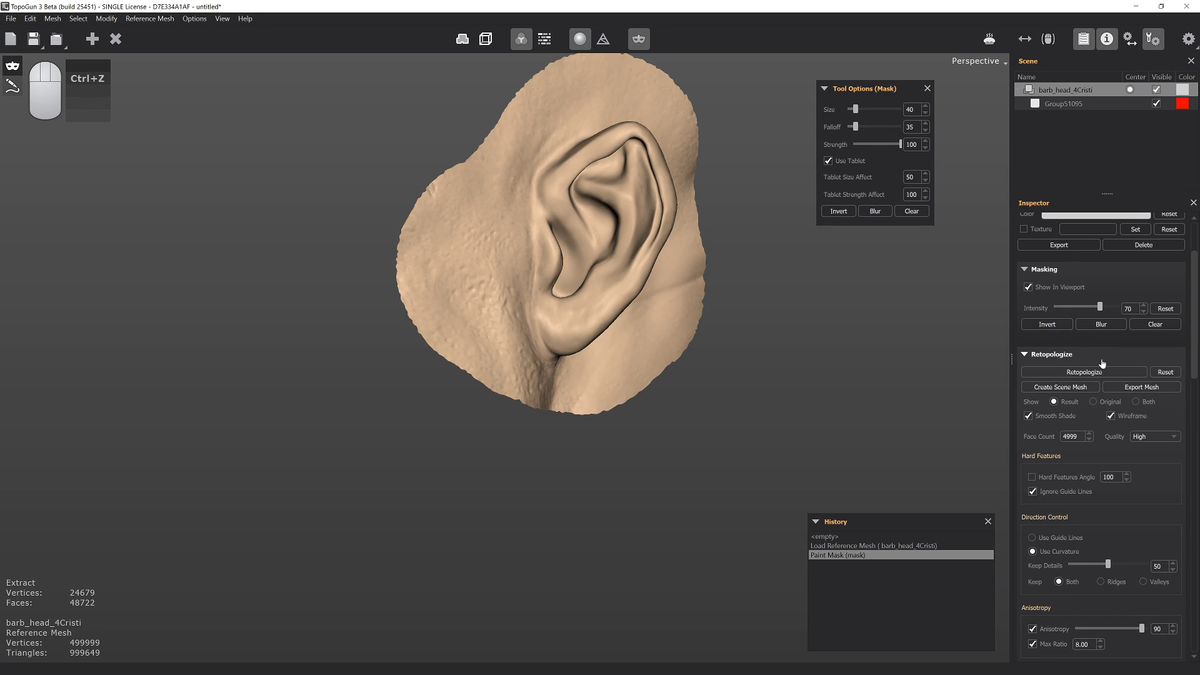
pyautogui.scroll(3, 1103, 364)
pyautogui.scroll(-8, 1112, 377)
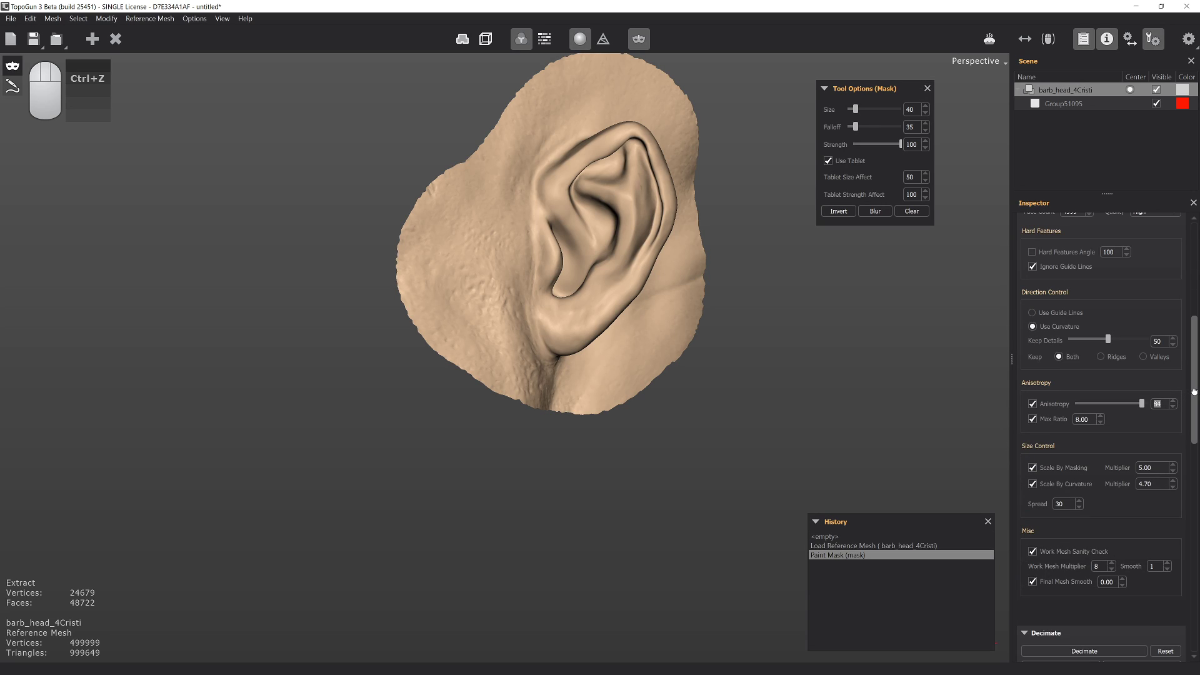
pyautogui.moveTo(1190, 395); pyautogui.dragTo(1190, 603)
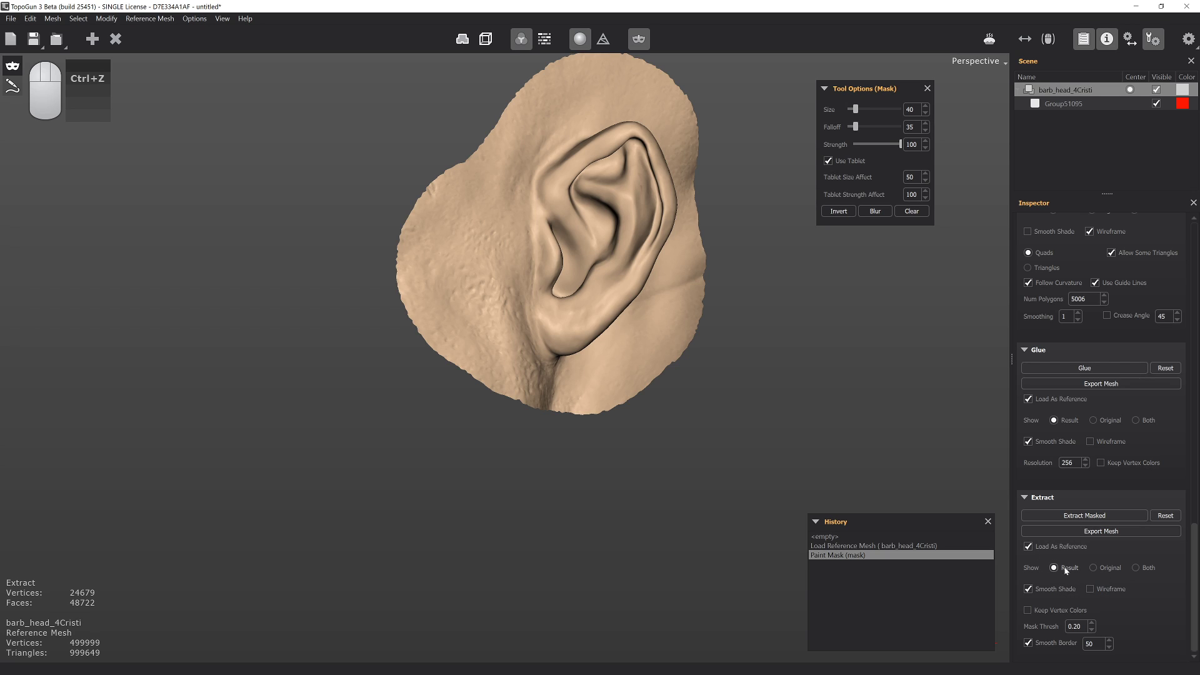
pyautogui.click(1094, 568)
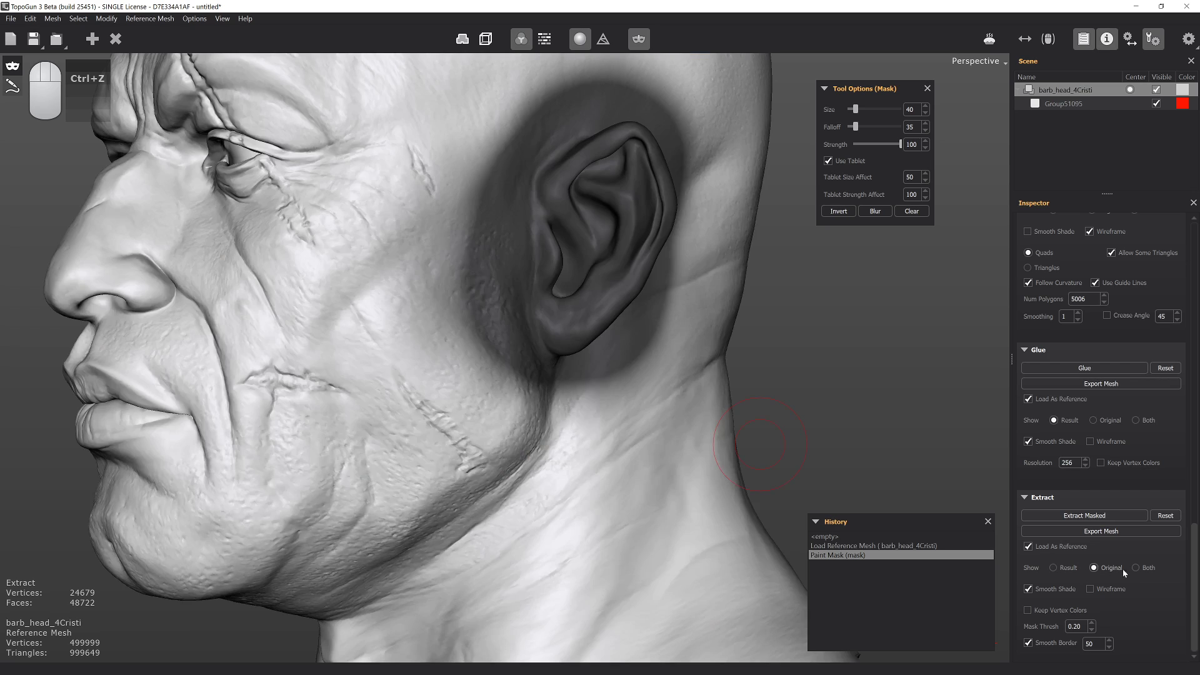
pyautogui.click(1136, 567)
pyautogui.click(1054, 568)
pyautogui.click(1094, 568)
pyautogui.click(1137, 567)
pyautogui.click(1079, 569)
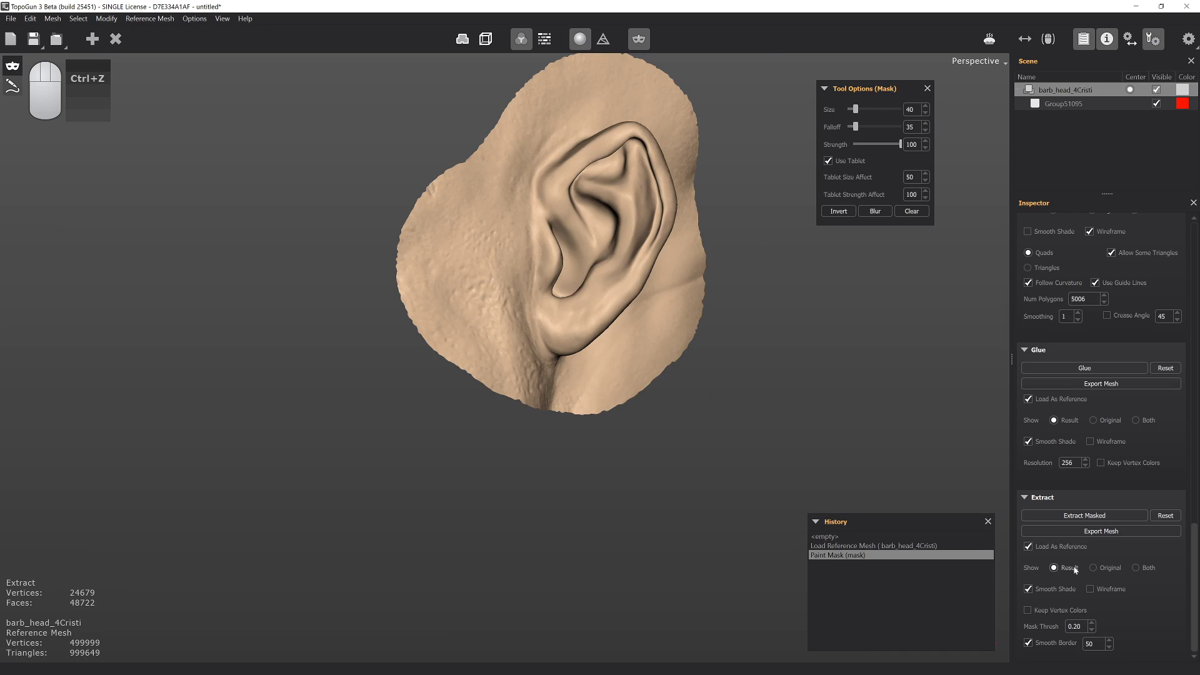
# Export the extracted ear mesh as an OBJ file named ear in the exp folder
pyautogui.keyDown('alt'); pyautogui.moveTo(903, 461); pyautogui.dragTo(803, 398); pyautogui.keyUp('alt')
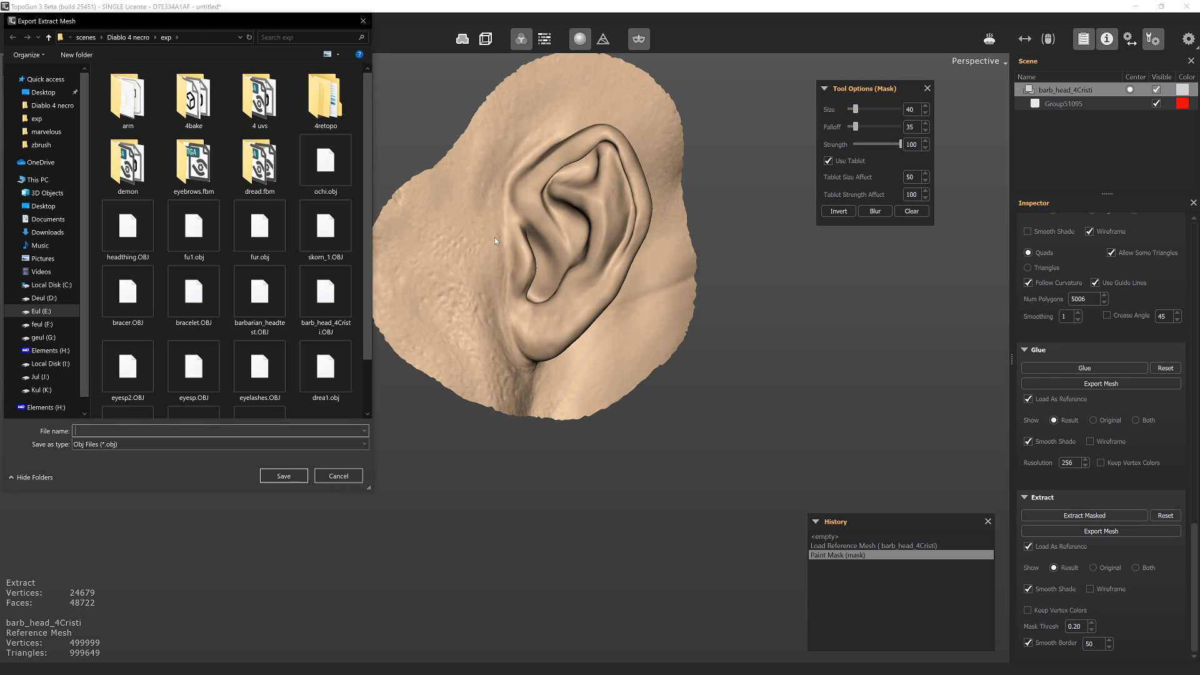
pyautogui.write('ear')
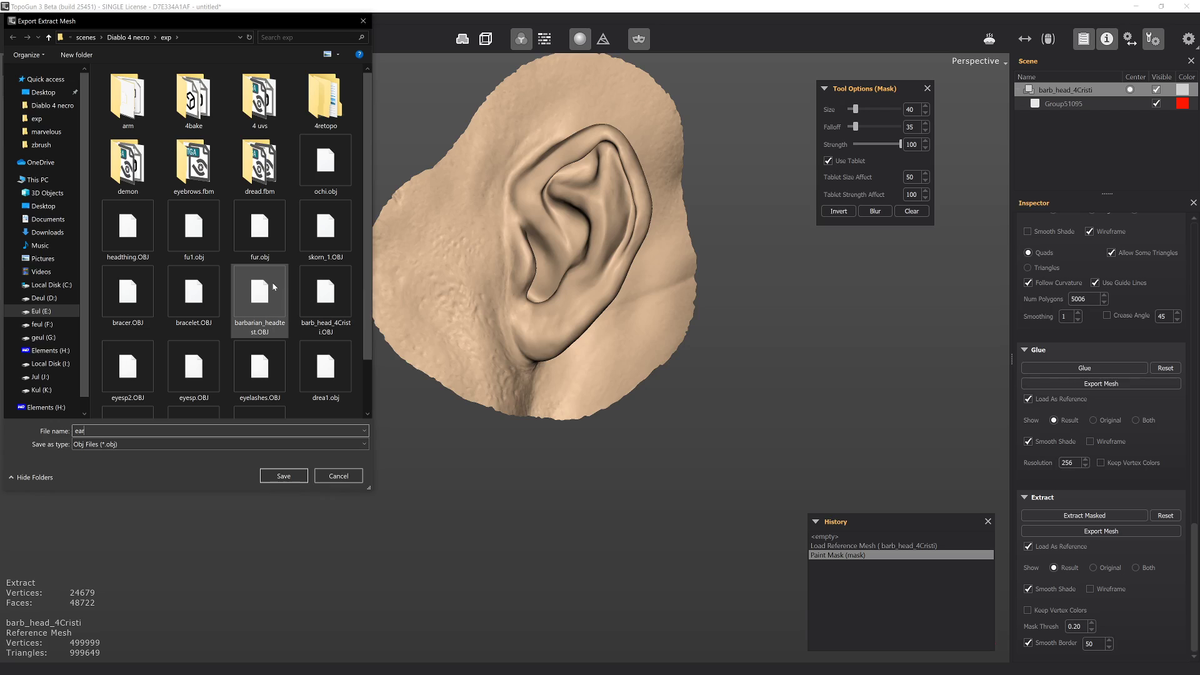
pyautogui.press('Return')
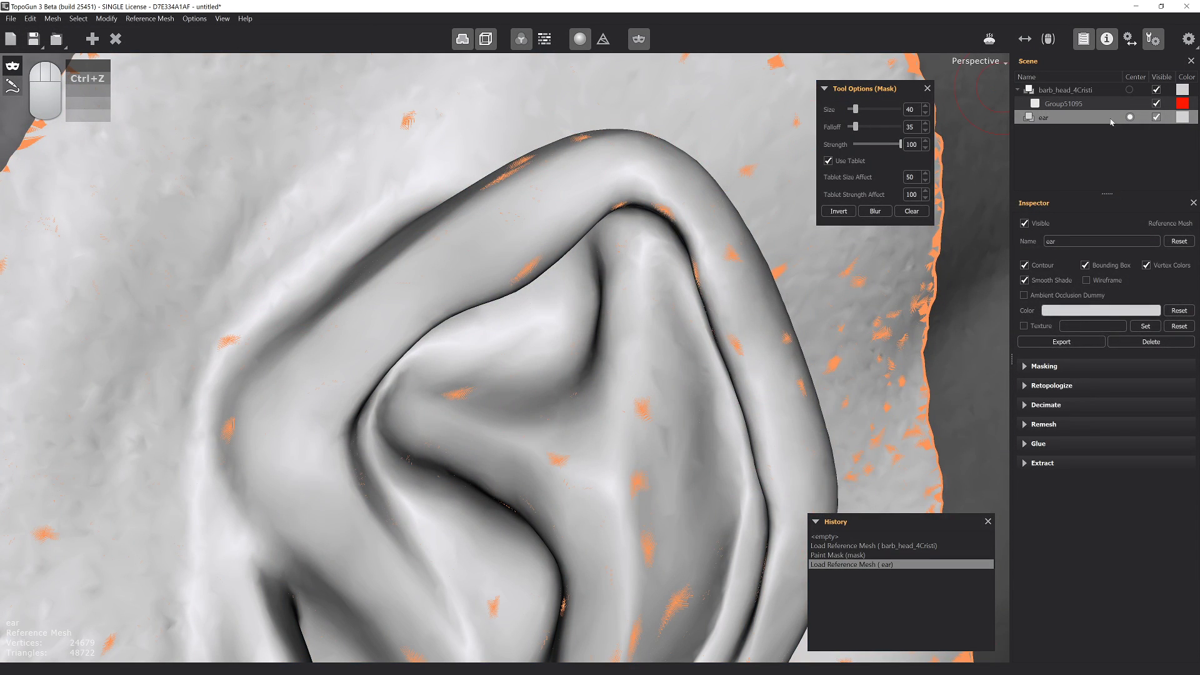
# Inspect how the ear mesh sits on the head, selecting the head reference and finally the ear reference in the scene
pyautogui.press('f')
pyautogui.press('f')
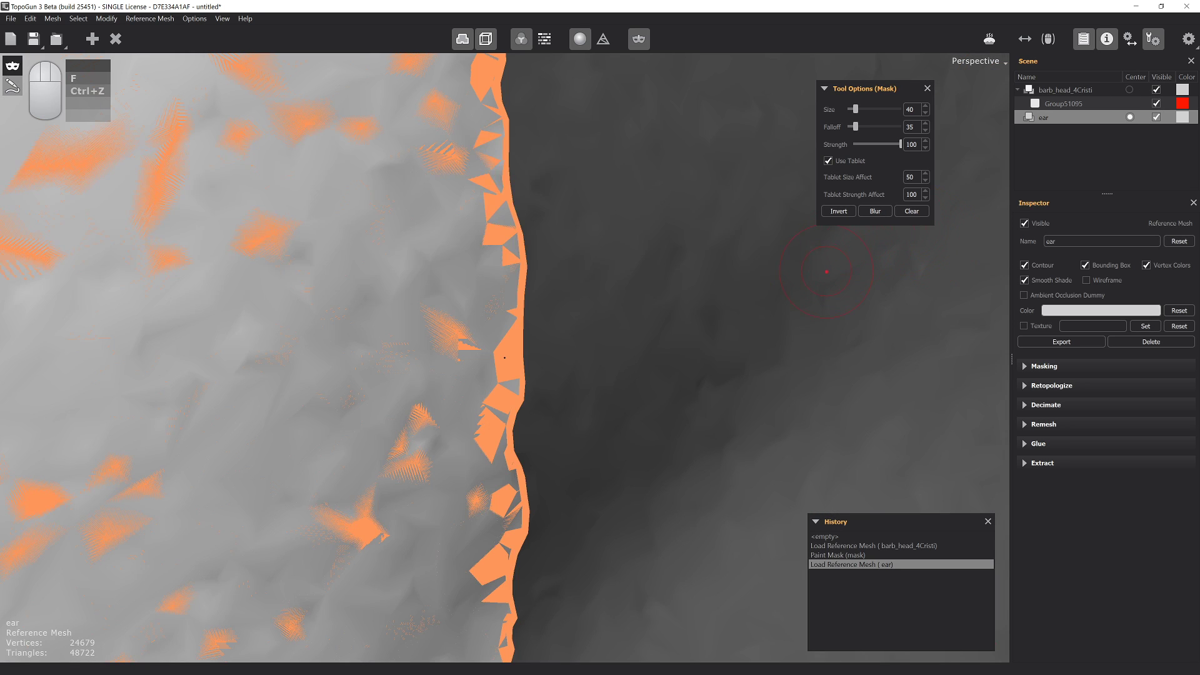
pyautogui.press('f')
pyautogui.keyDown('alt'); pyautogui.moveTo(828, 271); pyautogui.dragTo(713, 195, button='right'); pyautogui.keyUp('alt')
pyautogui.keyDown('alt'); pyautogui.moveTo(712, 195); pyautogui.dragTo(806, 141, button='middle'); pyautogui.keyUp('alt')
pyautogui.keyDown('alt'); pyautogui.moveTo(807, 141); pyautogui.dragTo(719, 112, button='right'); pyautogui.keyUp('alt')
pyautogui.keyDown('alt'); pyautogui.moveTo(719, 113); pyautogui.dragTo(807, 172); pyautogui.keyUp('alt')
pyautogui.keyDown('alt'); pyautogui.moveTo(806, 172); pyautogui.dragTo(832, 177, button='middle'); pyautogui.keyUp('alt')
pyautogui.click(1069, 89)
pyautogui.click(1113, 117)
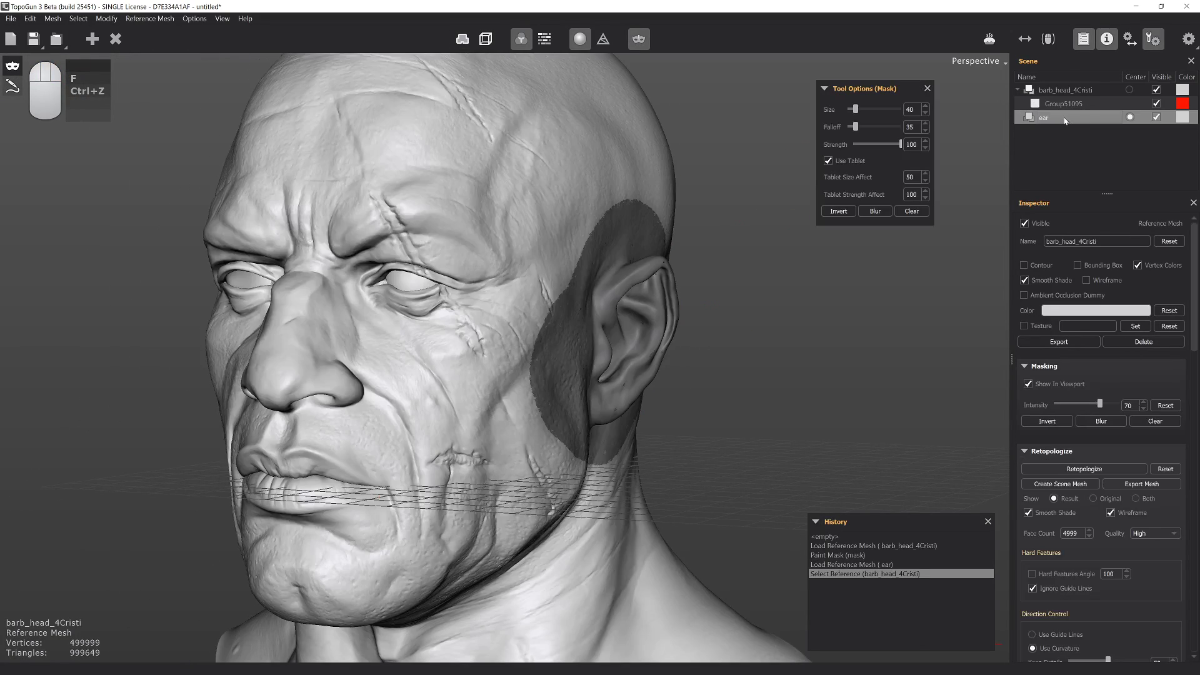
# Hide the barb_head_4Cristi reference mesh so that only the extracted ear remains displayed
pyautogui.click(1157, 90)
pyautogui.click(1156, 89)
pyautogui.click(1157, 89)
pyautogui.click(1156, 89)
pyautogui.click(1156, 89)
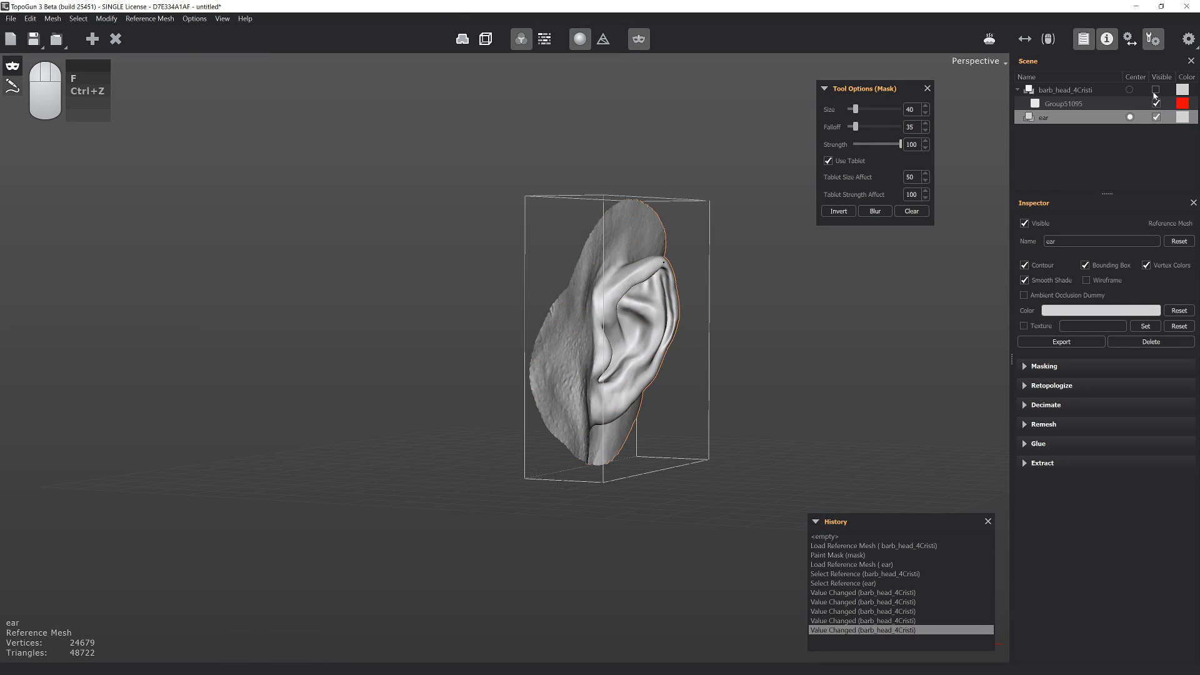
pyautogui.keyDown('alt'); pyautogui.moveTo(647, 272); pyautogui.dragTo(450, 285); pyautogui.keyUp('alt')
pyautogui.keyDown('alt'); pyautogui.moveTo(450, 284); pyautogui.dragTo(600, 297, button='right'); pyautogui.keyUp('alt')
pyautogui.keyDown('alt'); pyautogui.moveTo(600, 297); pyautogui.dragTo(573, 264, button='middle'); pyautogui.keyUp('alt')
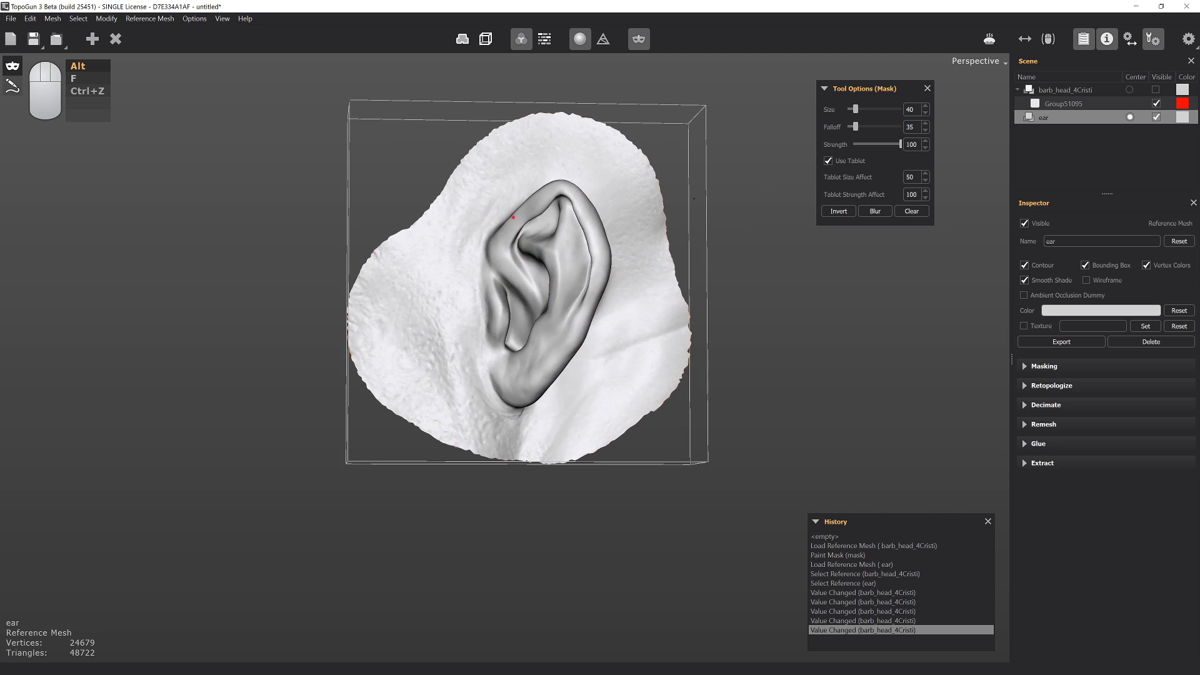
pyautogui.keyDown('alt'); pyautogui.moveTo(574, 264); pyautogui.dragTo(719, 287, button='right'); pyautogui.keyUp('alt')
# Retopologize the ear reference with a face count of 400 and curvature Keep Details set to 44
pyautogui.click(1069, 386)
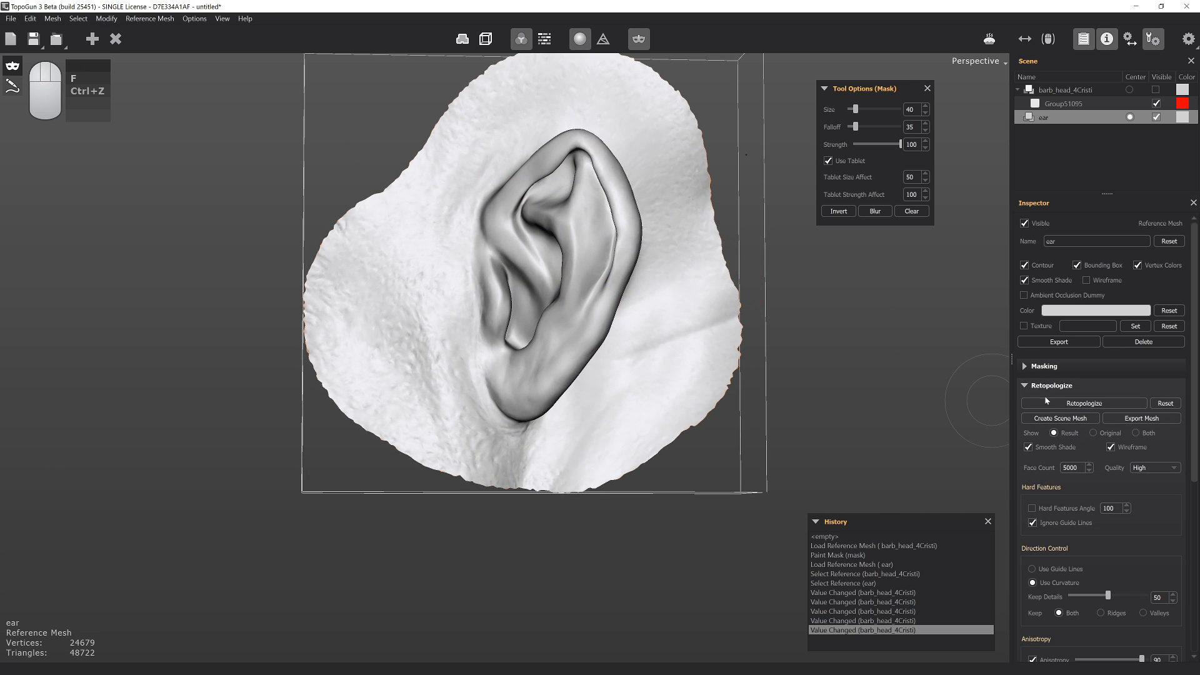
pyautogui.doubleClick(1071, 468)
pyautogui.write('400')
pyautogui.scroll(-3, 1111, 571)
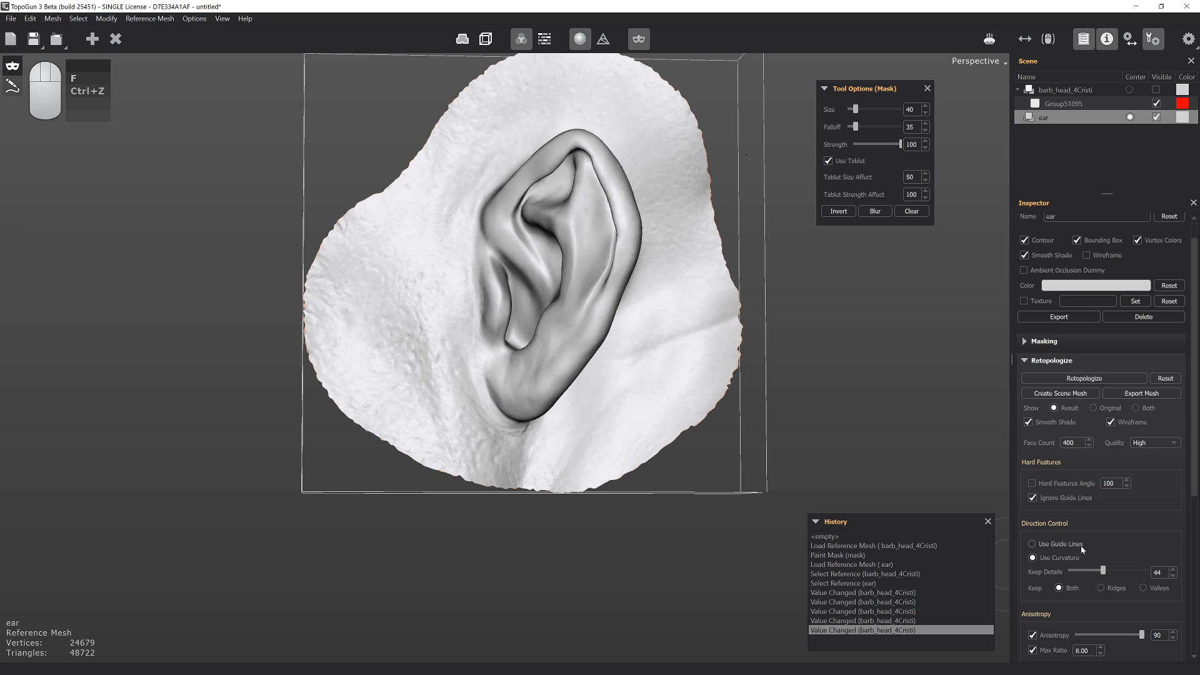
pyautogui.keyDown('alt'); pyautogui.moveTo(818, 327); pyautogui.dragTo(926, 406); pyautogui.keyUp('alt')
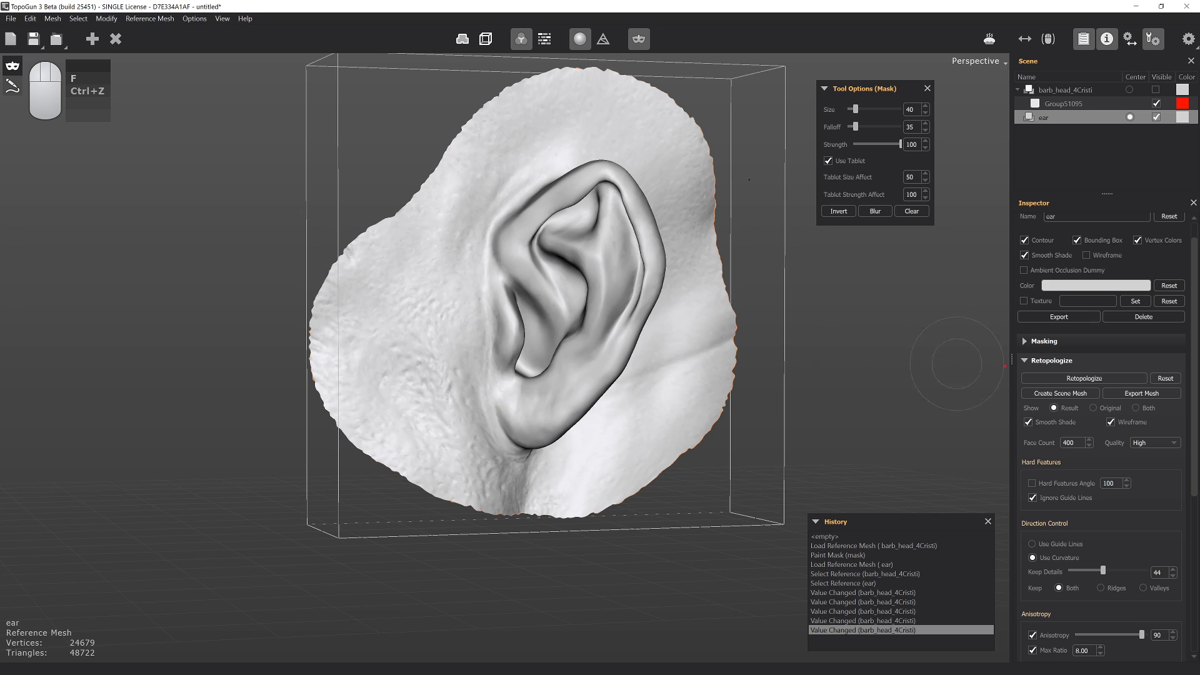
pyautogui.click(1073, 379)
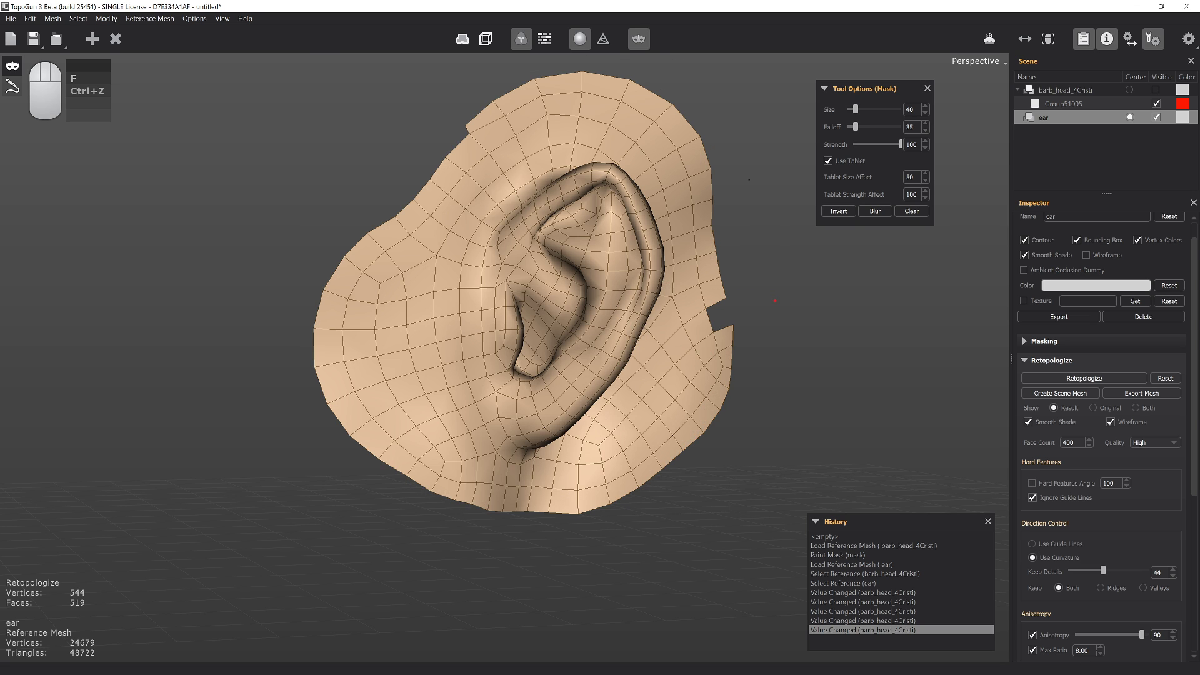
# Inspect the retopologized ear from several angles and compare the Original and Both display modes, finishing on Result
pyautogui.keyDown('alt'); pyautogui.moveTo(769, 304); pyautogui.dragTo(583, 202); pyautogui.keyUp('alt')
pyautogui.keyDown('alt'); pyautogui.moveTo(693, 398); pyautogui.dragTo(719, 319, button='right'); pyautogui.keyUp('alt')
pyautogui.keyDown('alt'); pyautogui.moveTo(719, 319); pyautogui.dragTo(698, 302); pyautogui.keyUp('alt')
pyautogui.keyDown('alt'); pyautogui.moveTo(698, 302); pyautogui.dragTo(728, 302, button='middle'); pyautogui.keyUp('alt')
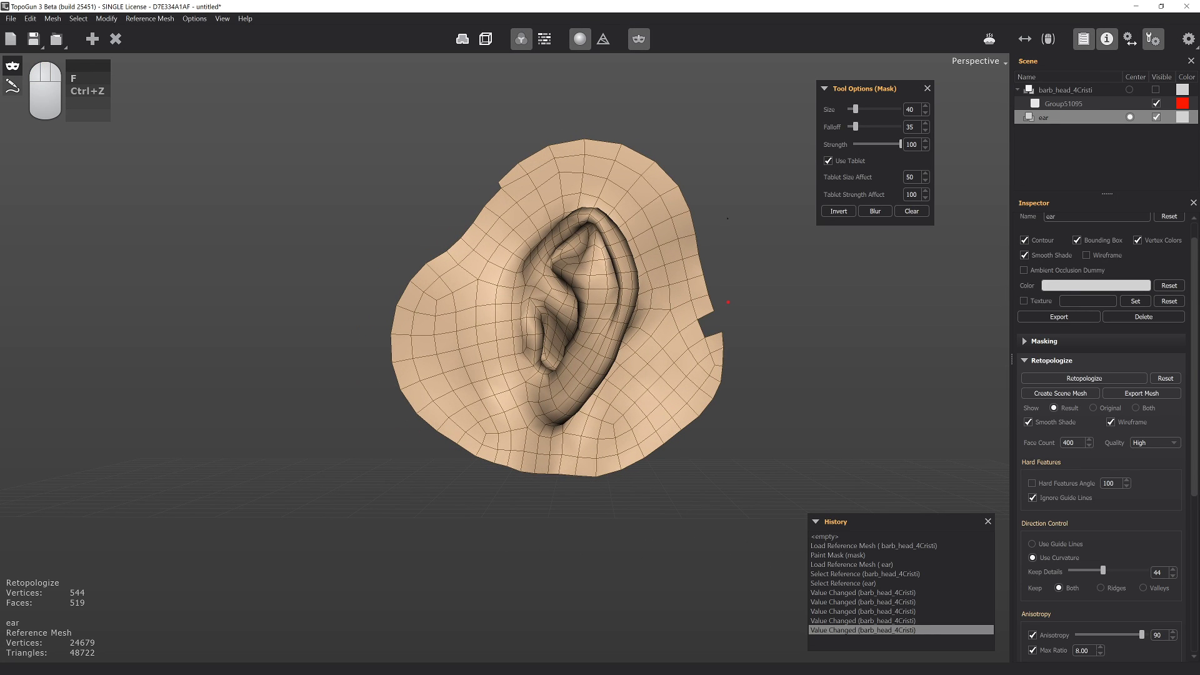
pyautogui.click(1094, 407)
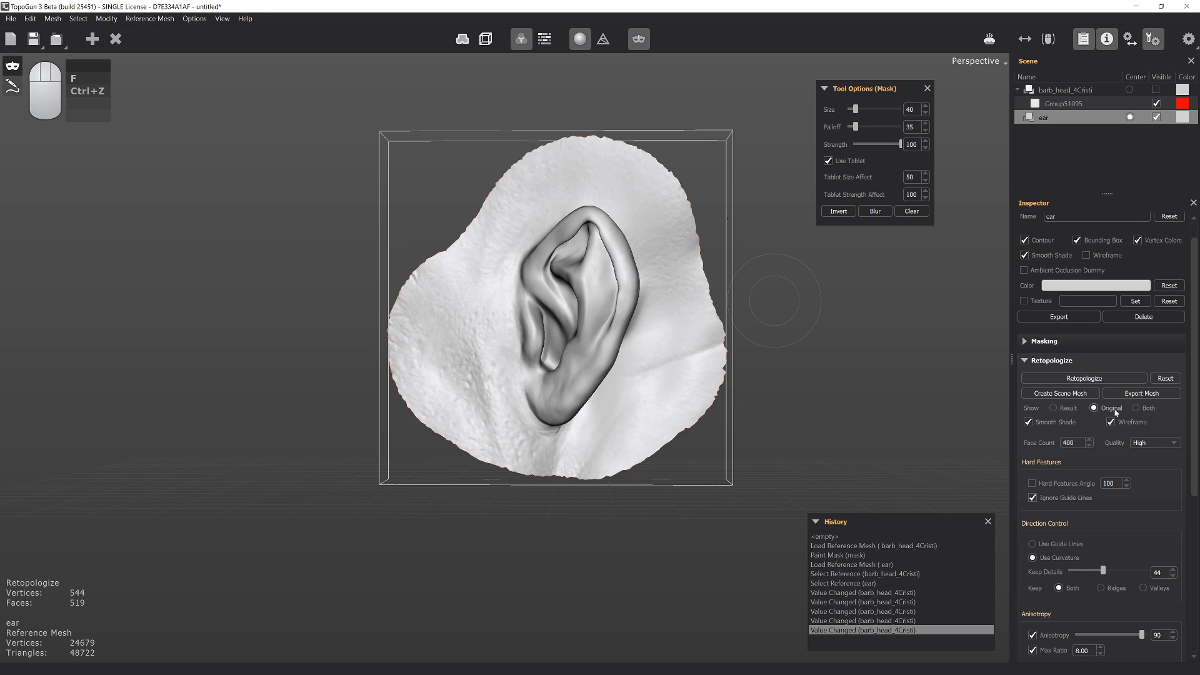
pyautogui.click(1136, 408)
pyautogui.click(1093, 407)
pyautogui.click(1054, 408)
pyautogui.keyDown('alt'); pyautogui.moveTo(637, 369); pyautogui.dragTo(672, 354); pyautogui.keyUp('alt')
pyautogui.keyDown('alt'); pyautogui.moveTo(657, 344); pyautogui.dragTo(696, 331, button='right'); pyautogui.keyUp('alt')
pyautogui.keyDown('alt'); pyautogui.moveTo(696, 330); pyautogui.dragTo(701, 350, button='middle'); pyautogui.keyUp('alt')
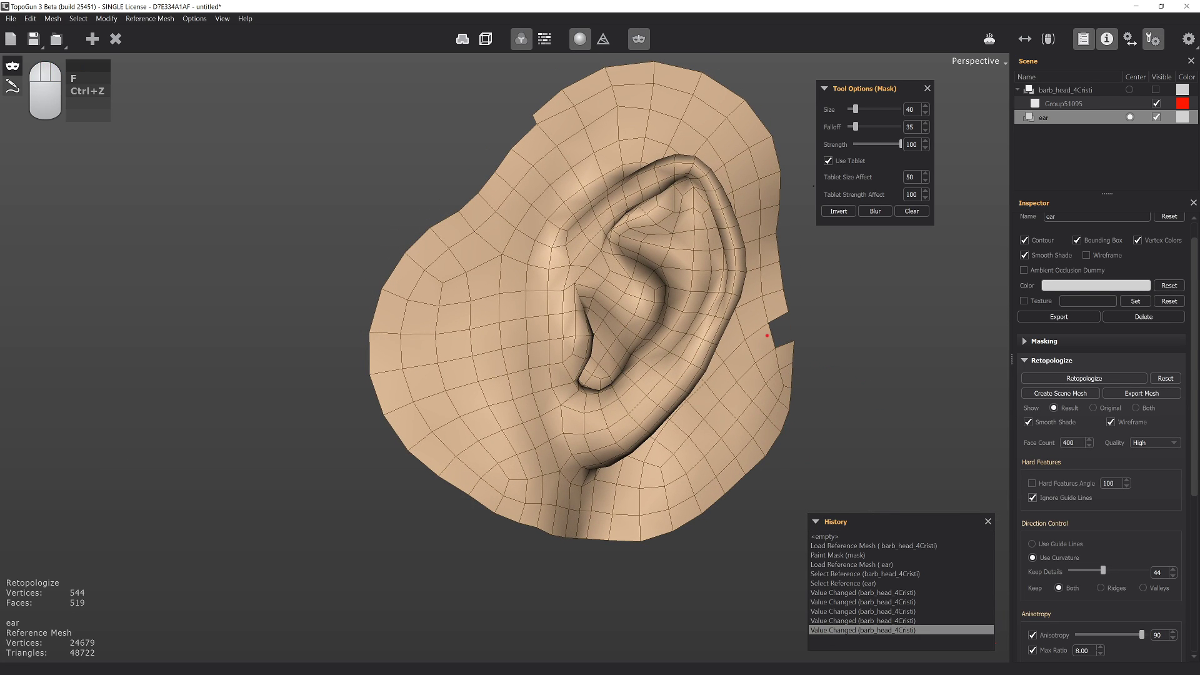
pyautogui.keyDown('alt'); pyautogui.moveTo(741, 315); pyautogui.dragTo(839, 376); pyautogui.keyUp('alt')
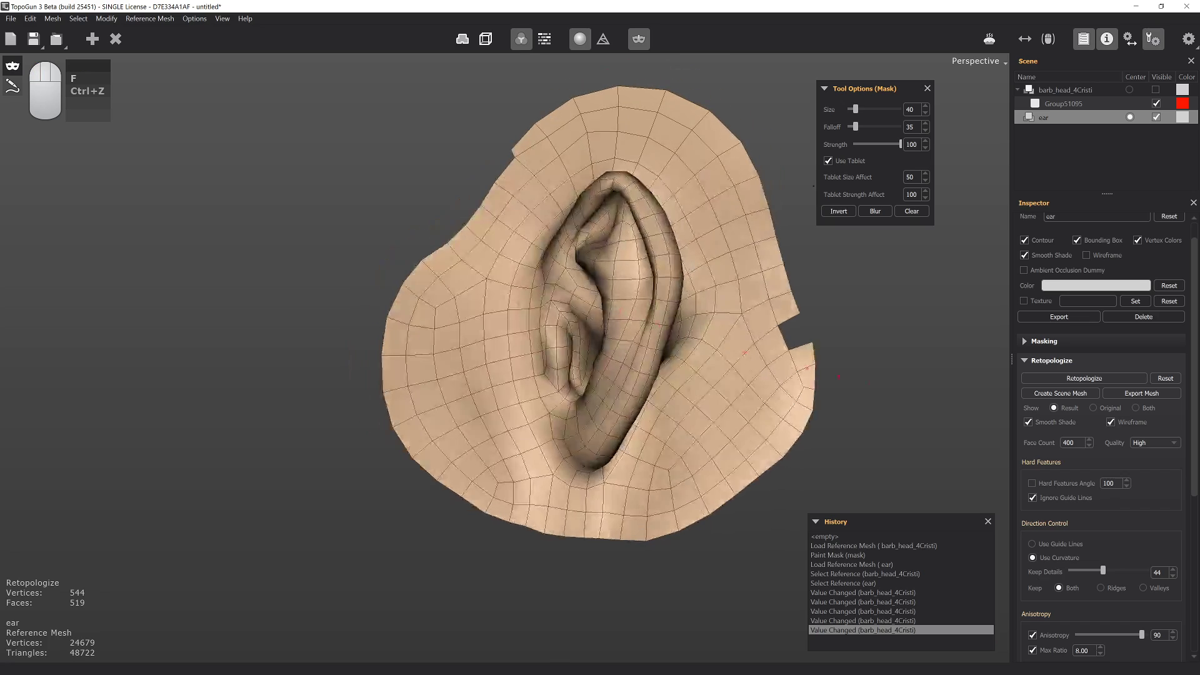
# Create a scene mesh from the ear's retopology result and examine its topology against the reference
pyautogui.click(1061, 393)
pyautogui.keyDown('alt'); pyautogui.moveTo(647, 332); pyautogui.dragTo(603, 288); pyautogui.keyUp('alt')
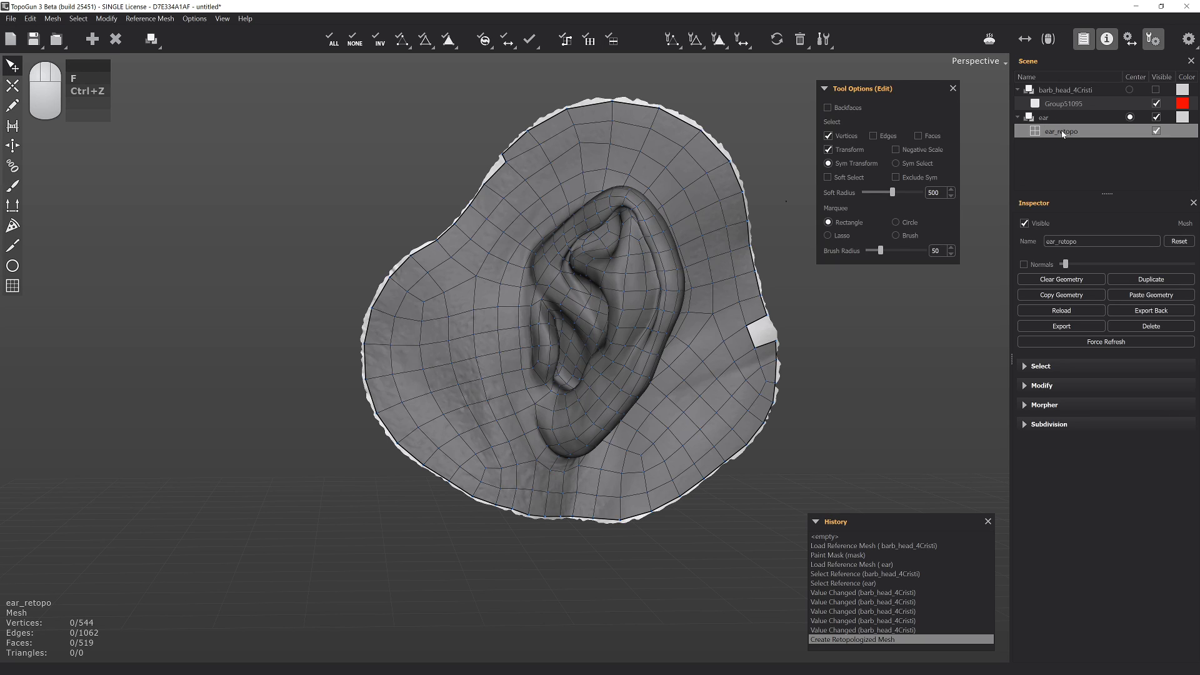
pyautogui.keyDown('alt'); pyautogui.moveTo(723, 251); pyautogui.dragTo(623, 158, button='right'); pyautogui.keyUp('alt')
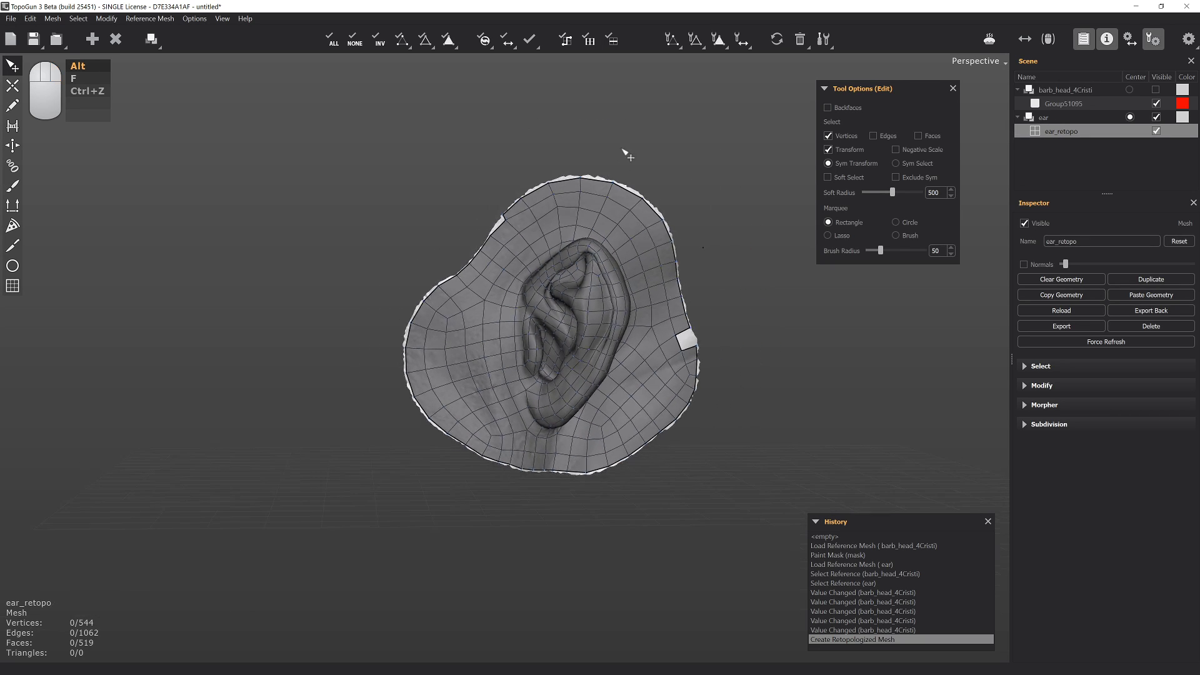
pyautogui.keyDown('alt'); pyautogui.moveTo(623, 147); pyautogui.dragTo(631, 107, button='middle'); pyautogui.keyUp('alt')
pyautogui.keyDown('alt'); pyautogui.moveTo(631, 108); pyautogui.dragTo(626, 245, button='right'); pyautogui.keyUp('alt')
pyautogui.keyDown('alt'); pyautogui.moveTo(629, 250); pyautogui.dragTo(692, 244); pyautogui.keyUp('alt')
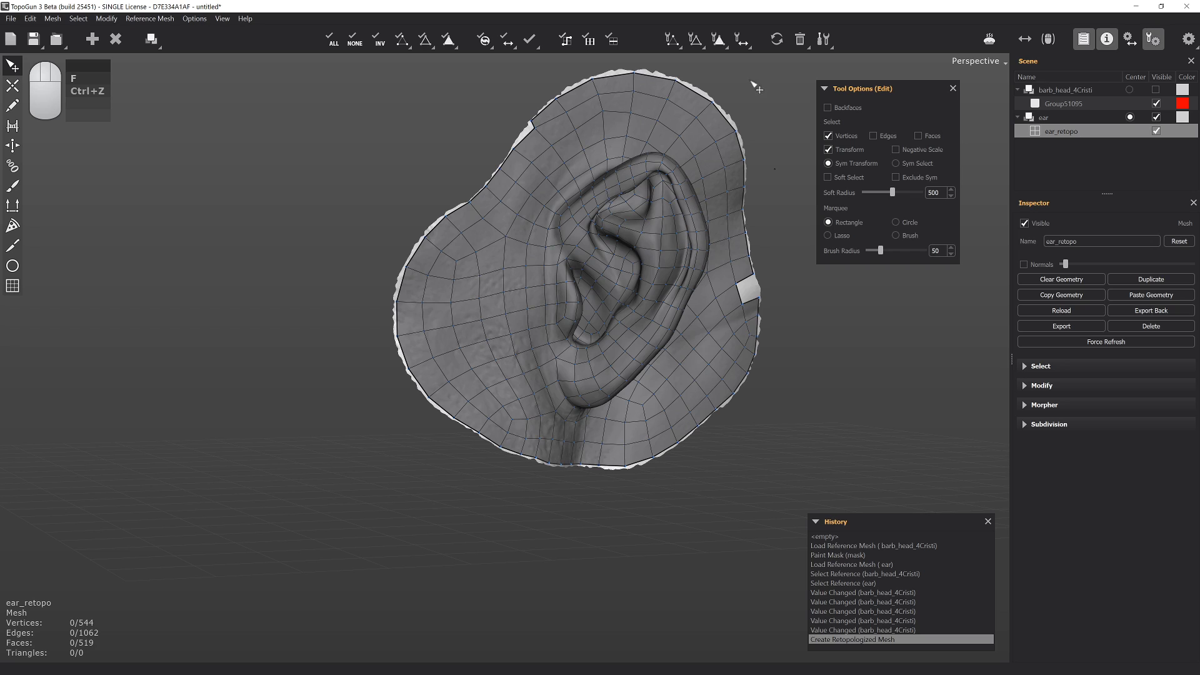
pyautogui.keyDown('alt'); pyautogui.moveTo(629, 134); pyautogui.dragTo(580, 140); pyautogui.keyUp('alt')
pyautogui.keyDown('alt'); pyautogui.moveTo(641, 165); pyautogui.dragTo(666, 146, button='right'); pyautogui.keyUp('alt')
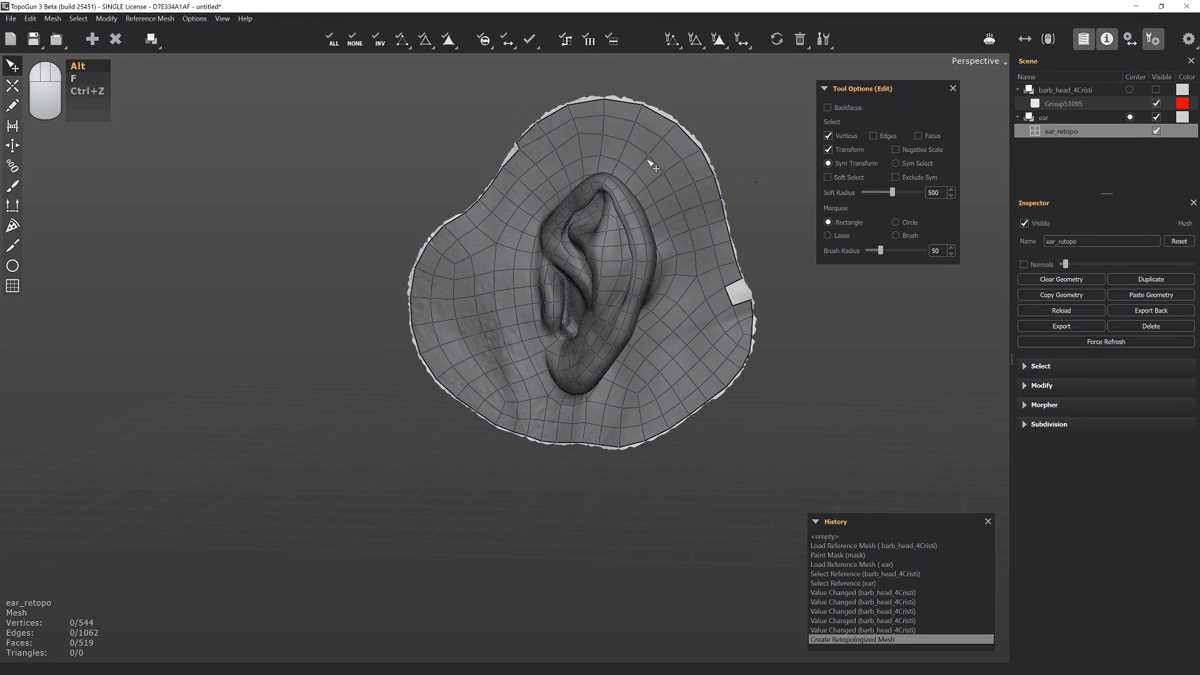
pyautogui.keyDown('alt'); pyautogui.moveTo(677, 149); pyautogui.dragTo(653, 153); pyautogui.keyUp('alt')
# Alternate the selection between the ear reference and its ear_retopo mesh, and toggle the ear reference's visibility off and on
pyautogui.click(1063, 92)
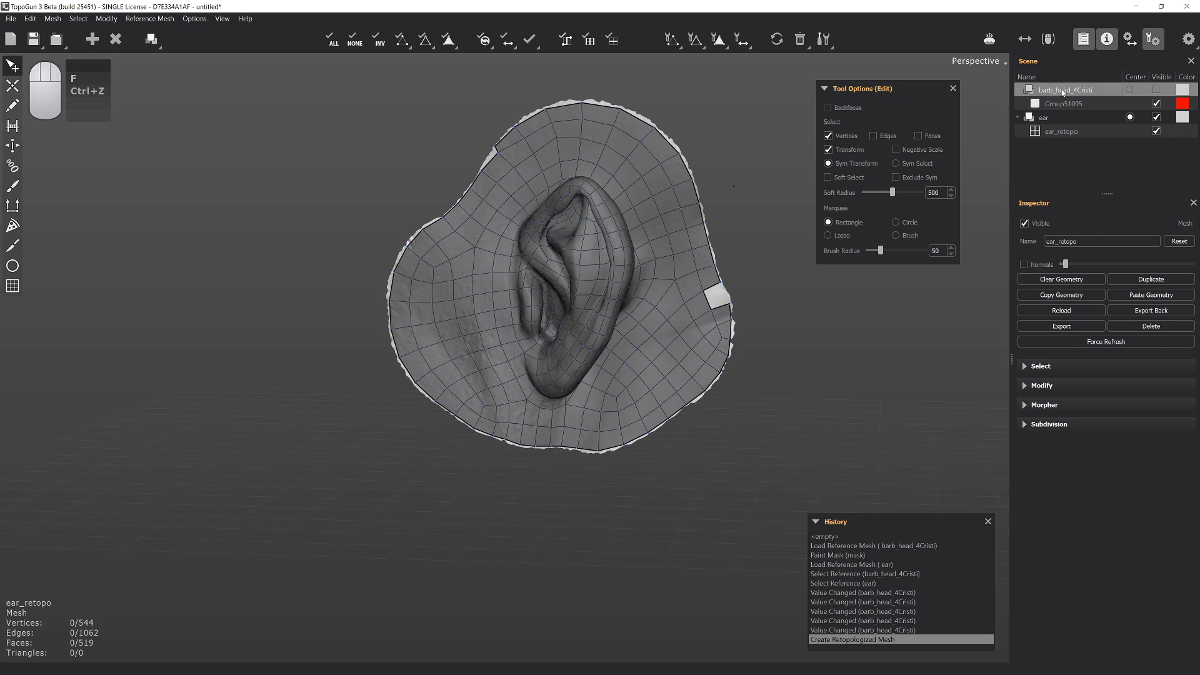
pyautogui.click(1075, 118)
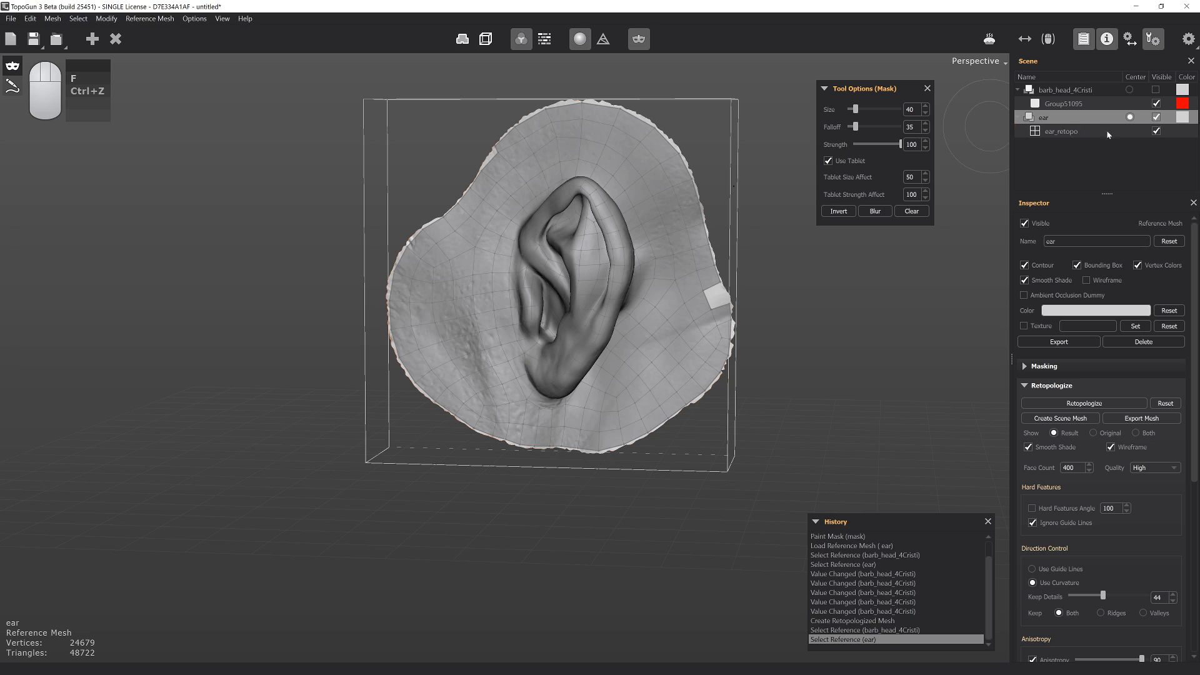
pyautogui.click(1071, 130)
pyautogui.click(1059, 117)
pyautogui.click(1073, 132)
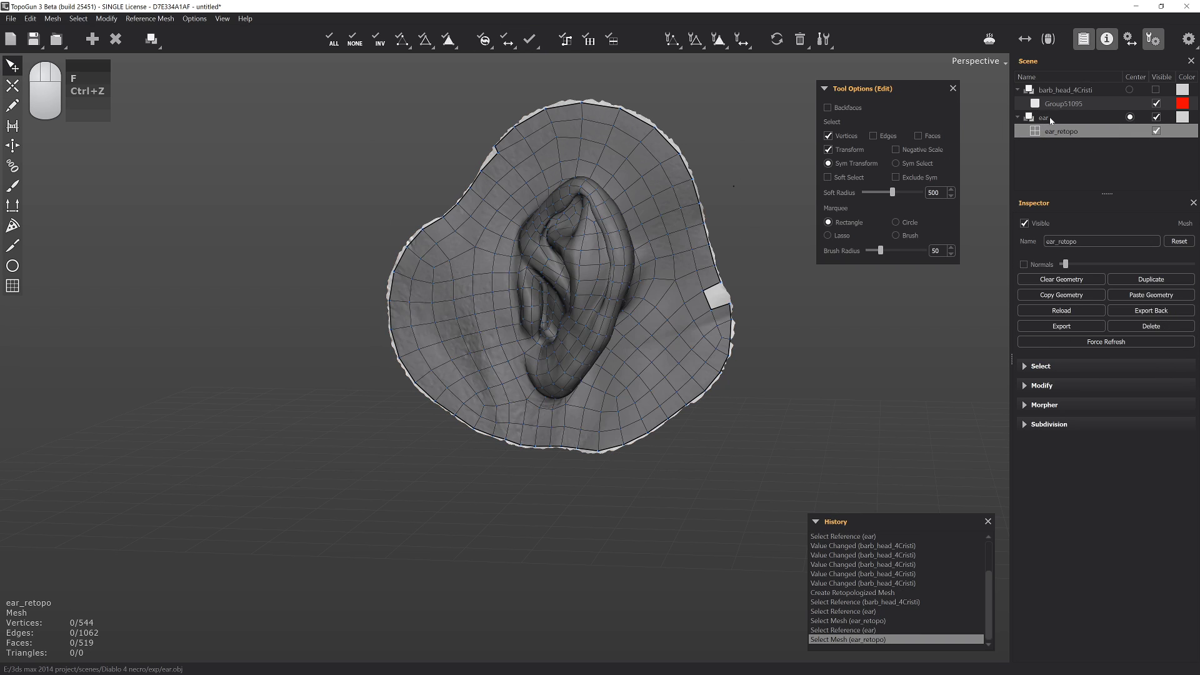
pyautogui.click(1048, 120)
pyautogui.click(1063, 130)
pyautogui.click(1057, 119)
pyautogui.click(1157, 117)
pyautogui.click(1158, 118)
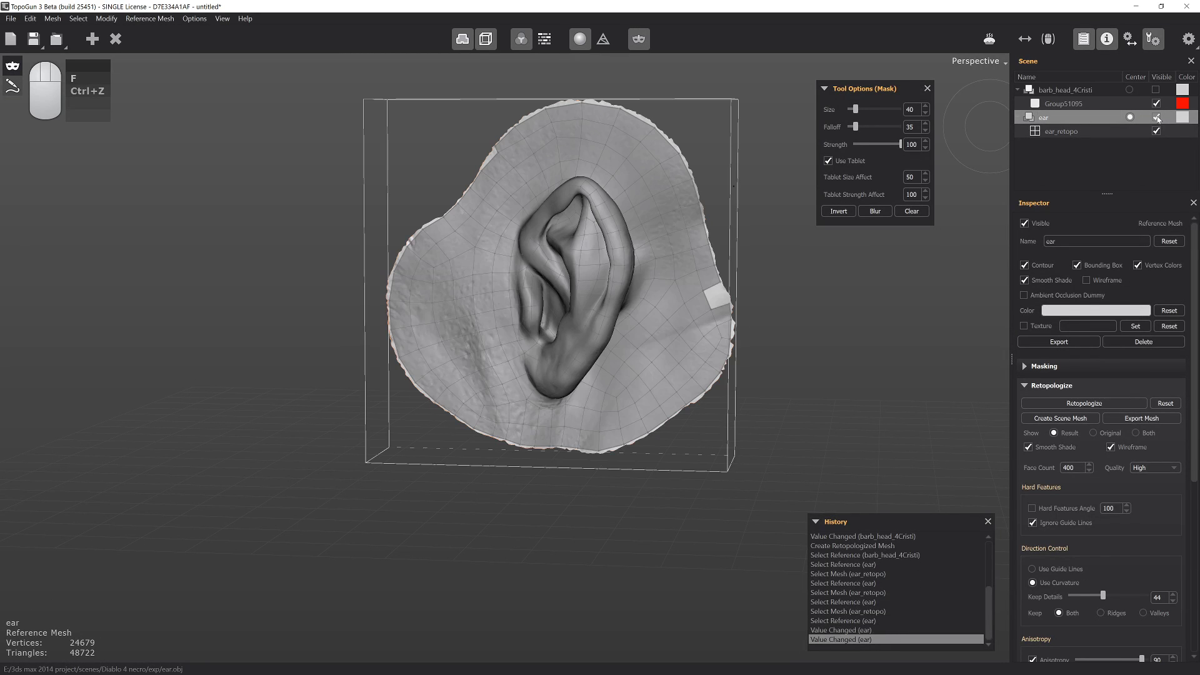
# Move the ear_retopo mesh under the barb_head_4Cristi reference, hide the ear reference and show the head
pyautogui.moveTo(1062, 131)
pyautogui.mouseDown()
pyautogui.moveTo(1063, 98)
pyautogui.moveTo(1057, 122)
pyautogui.mouseUp()
pyautogui.click(1062, 118)
pyautogui.click(1156, 131)
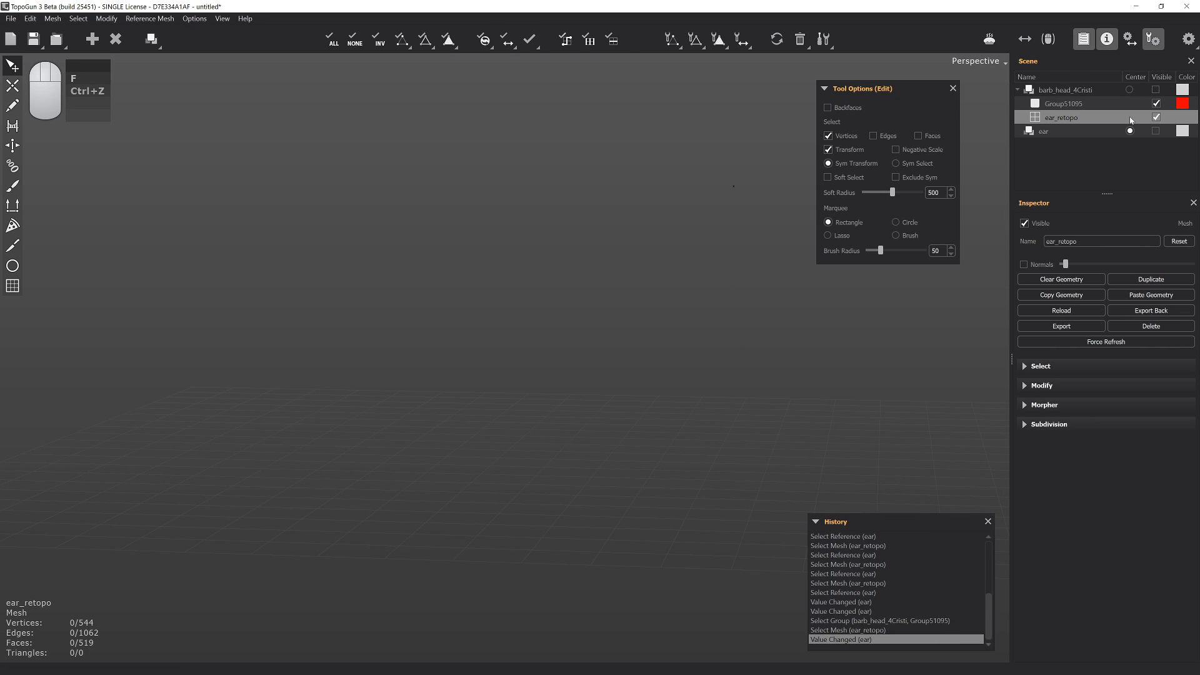
pyautogui.click(1156, 89)
pyautogui.press('alt')
pyautogui.keyDown('alt'); pyautogui.moveTo(719, 206); pyautogui.dragTo(562, 182); pyautogui.keyUp('alt')
pyautogui.keyDown('alt'); pyautogui.moveTo(616, 121); pyautogui.dragTo(560, 153); pyautogui.keyUp('alt')
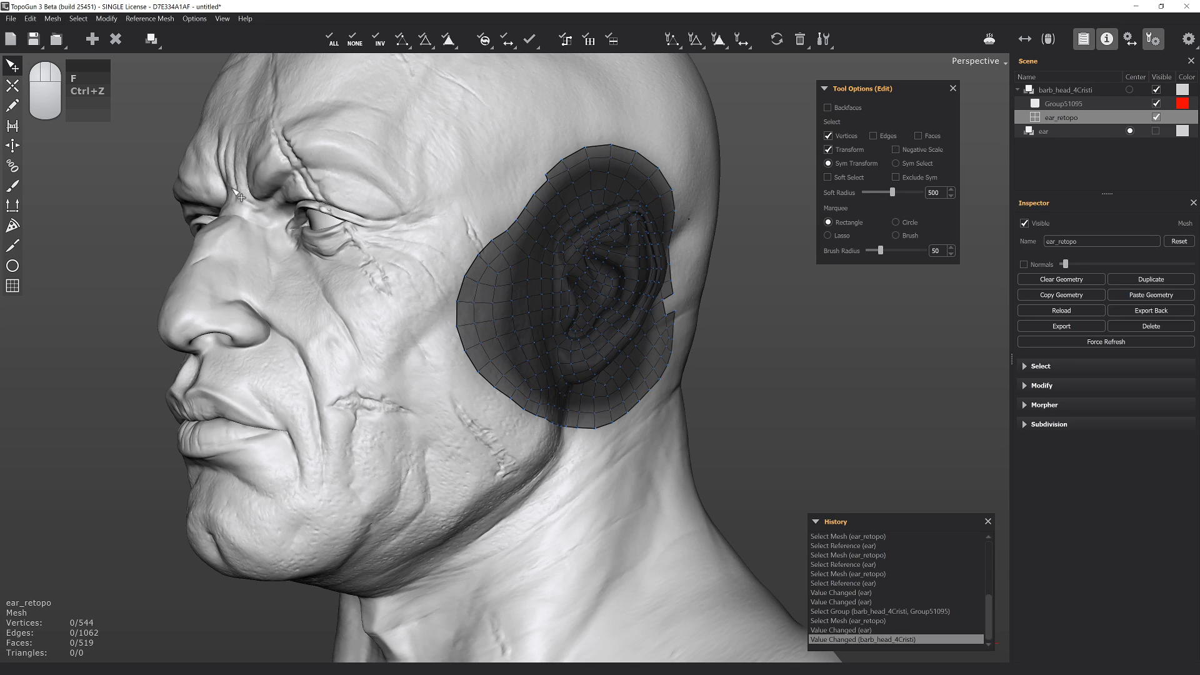
pyautogui.keyDown('alt'); pyautogui.moveTo(382, 174); pyautogui.dragTo(369, 211); pyautogui.keyUp('alt')
# Select the head's Group51095 group and clear the mask painted around the ear
pyautogui.click(1074, 104)
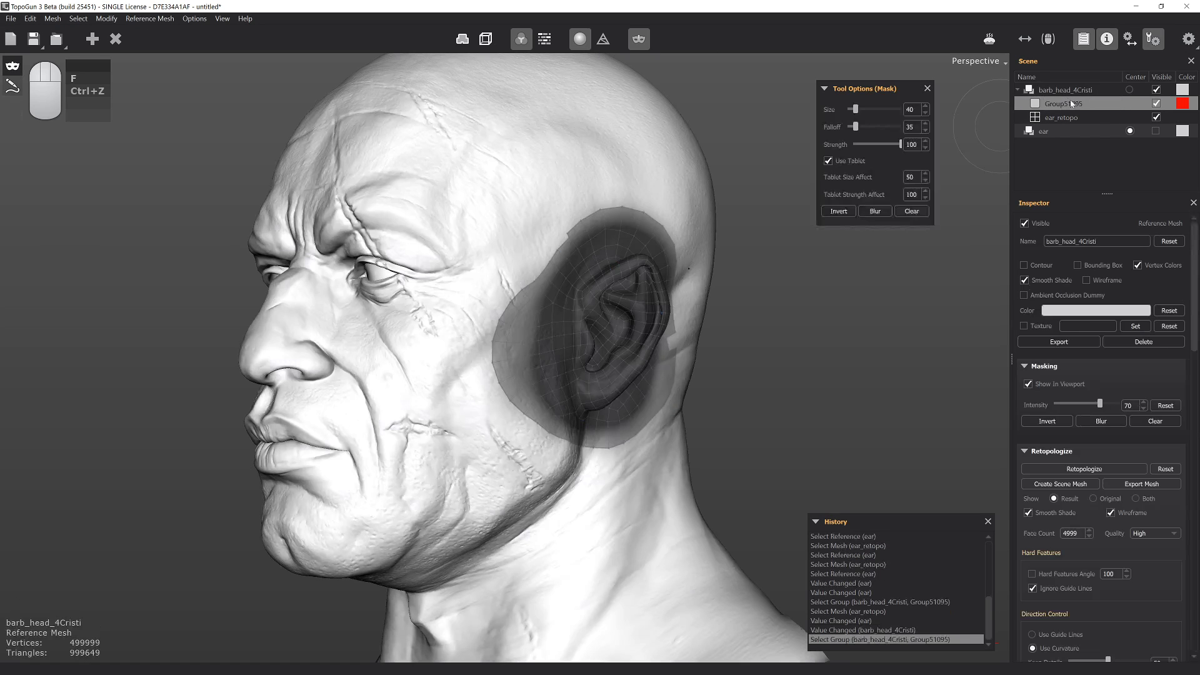
pyautogui.keyDown('alt'); pyautogui.moveTo(384, 186); pyautogui.dragTo(607, 244); pyautogui.keyUp('alt')
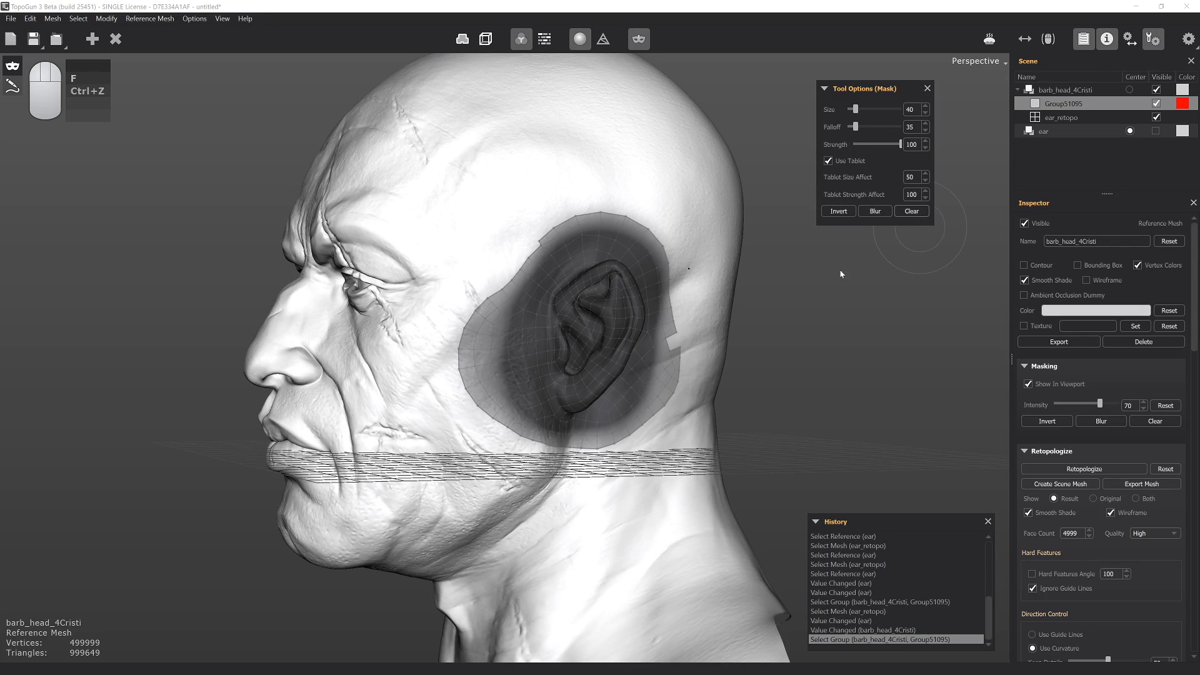
pyautogui.click(1156, 421)
pyautogui.scroll(-3, 1101, 388)
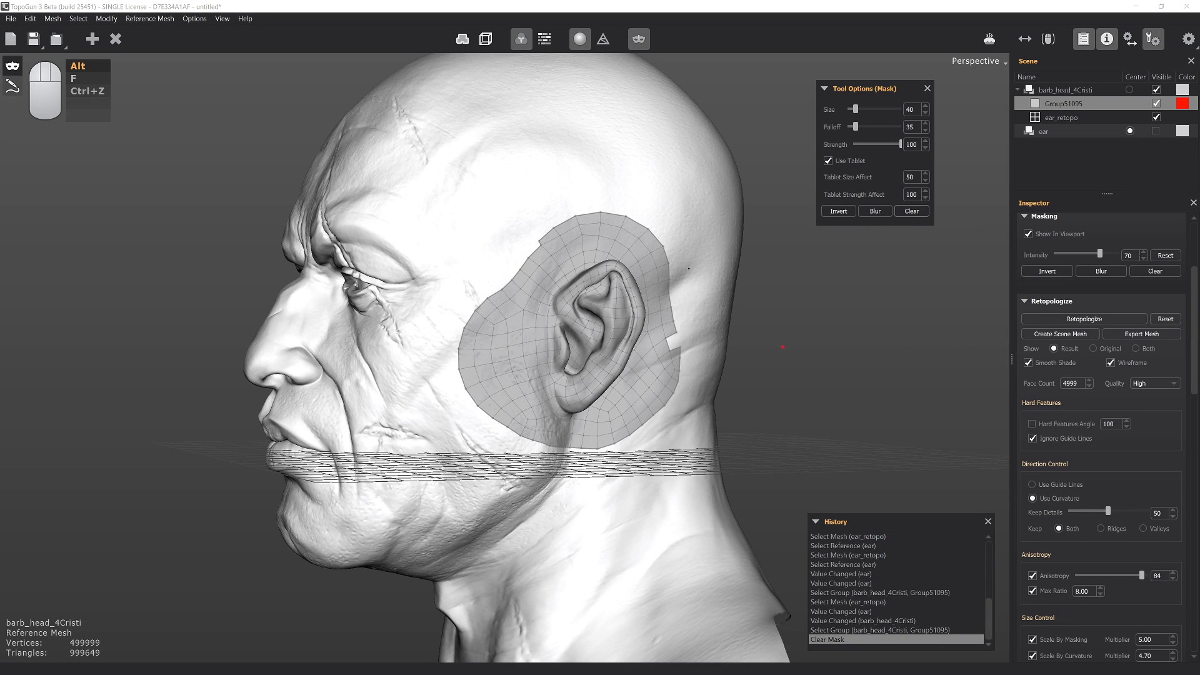
pyautogui.keyDown('alt'); pyautogui.moveTo(762, 345); pyautogui.dragTo(875, 334); pyautogui.keyUp('alt')
pyautogui.keyDown('alt'); pyautogui.moveTo(876, 334); pyautogui.dragTo(838, 343, button='right'); pyautogui.keyUp('alt')
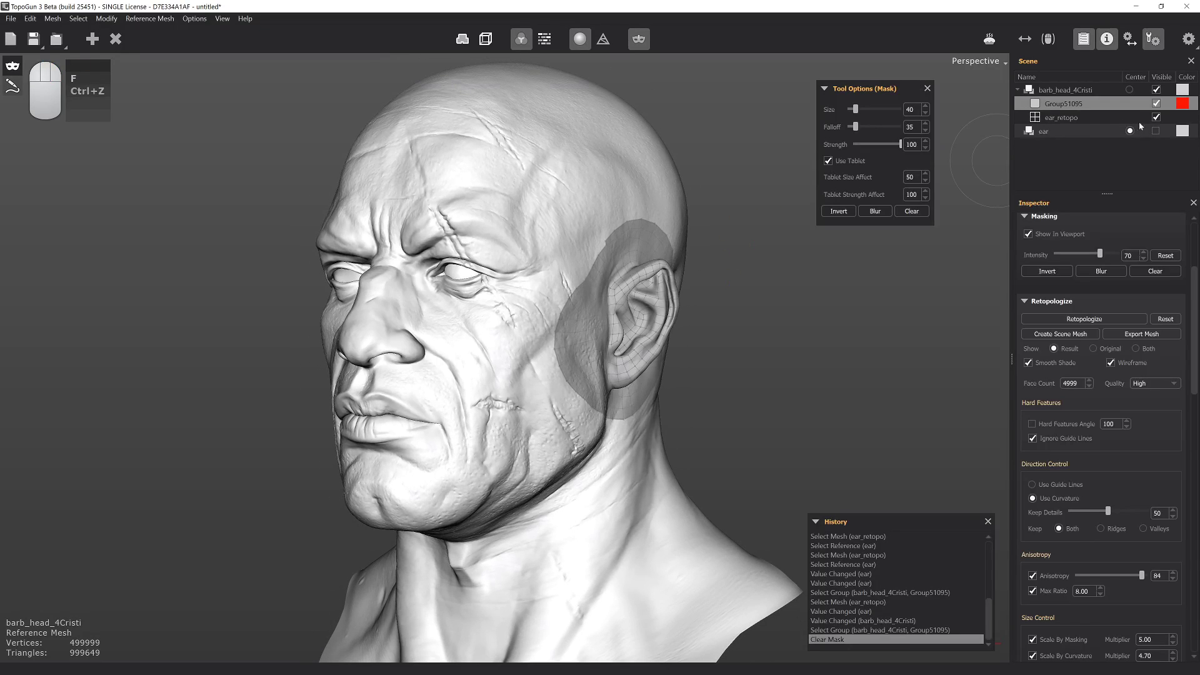
# Hide the ear_retopo mesh so that only the head reference is displayed
pyautogui.click(1157, 117)
pyautogui.keyDown('alt'); pyautogui.moveTo(563, 338); pyautogui.dragTo(432, 273); pyautogui.keyUp('alt')
pyautogui.keyDown('alt'); pyautogui.moveTo(441, 212); pyautogui.dragTo(450, 316); pyautogui.keyUp('alt')
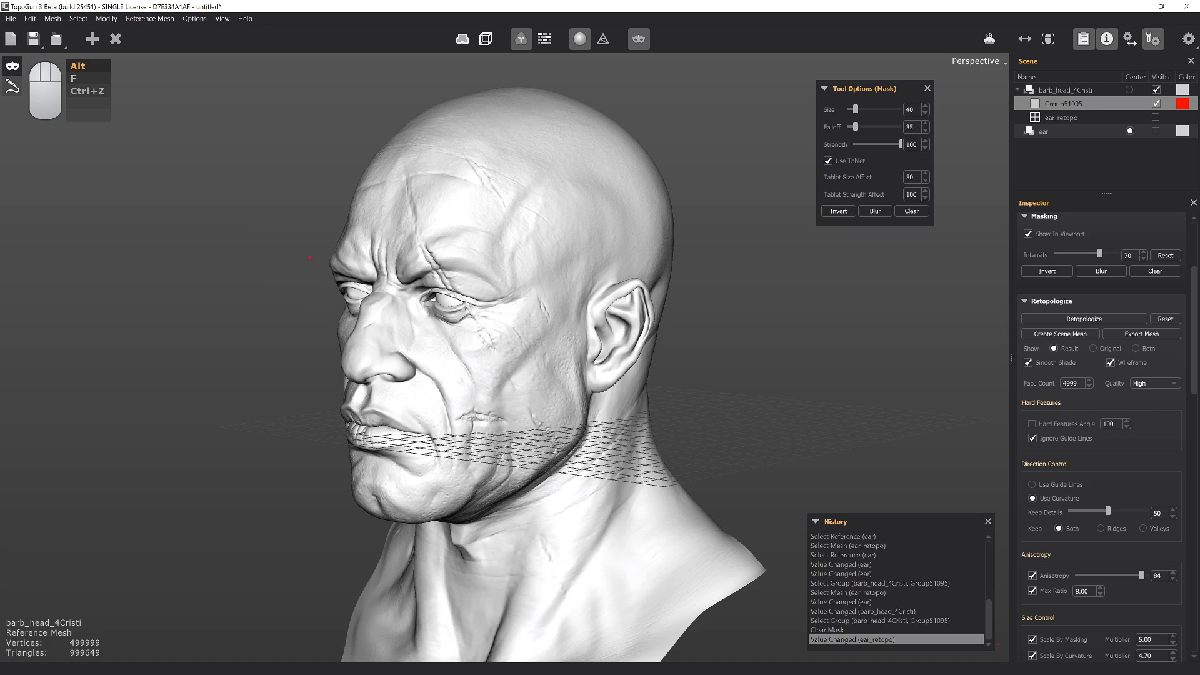
pyautogui.keyDown('alt'); pyautogui.moveTo(312, 261); pyautogui.dragTo(475, 160); pyautogui.keyUp('alt')
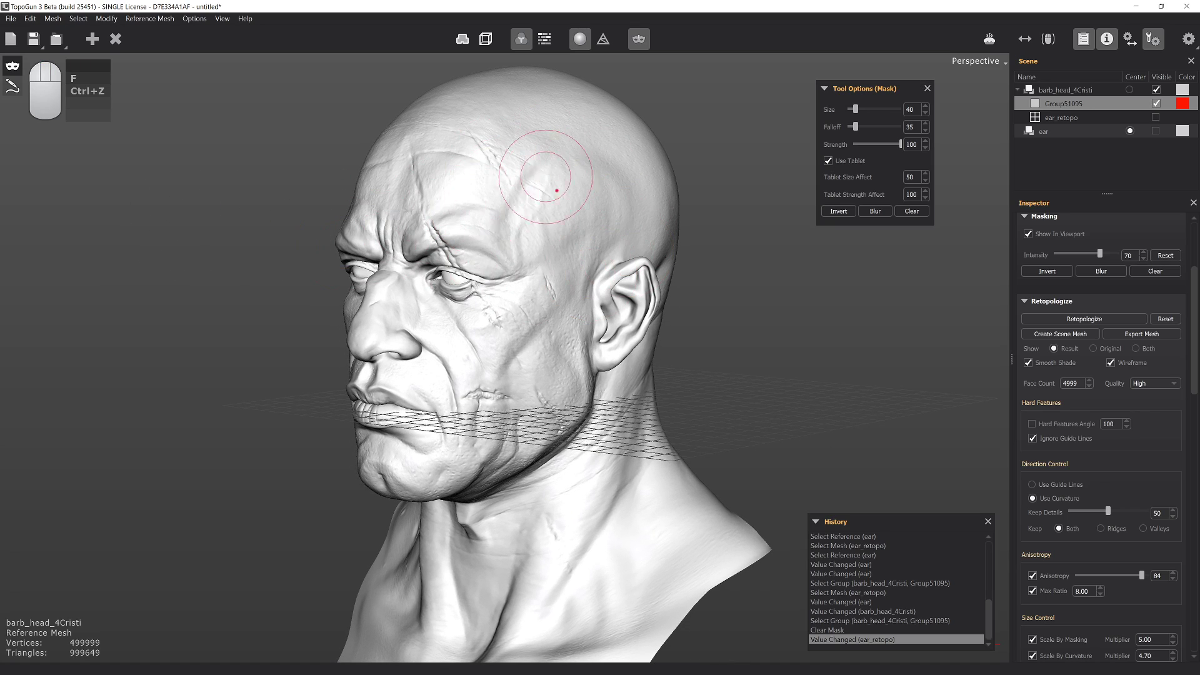
# Try drawing two curved guide lines from the forehead down to the temple, and undo both
pyautogui.click(8, 83)
pyautogui.moveTo(394, 182)
pyautogui.mouseDown()
pyautogui.moveTo(484, 179)
pyautogui.moveTo(531, 235)
pyautogui.mouseUp()
pyautogui.moveTo(405, 214); pyautogui.dragTo(549, 298)
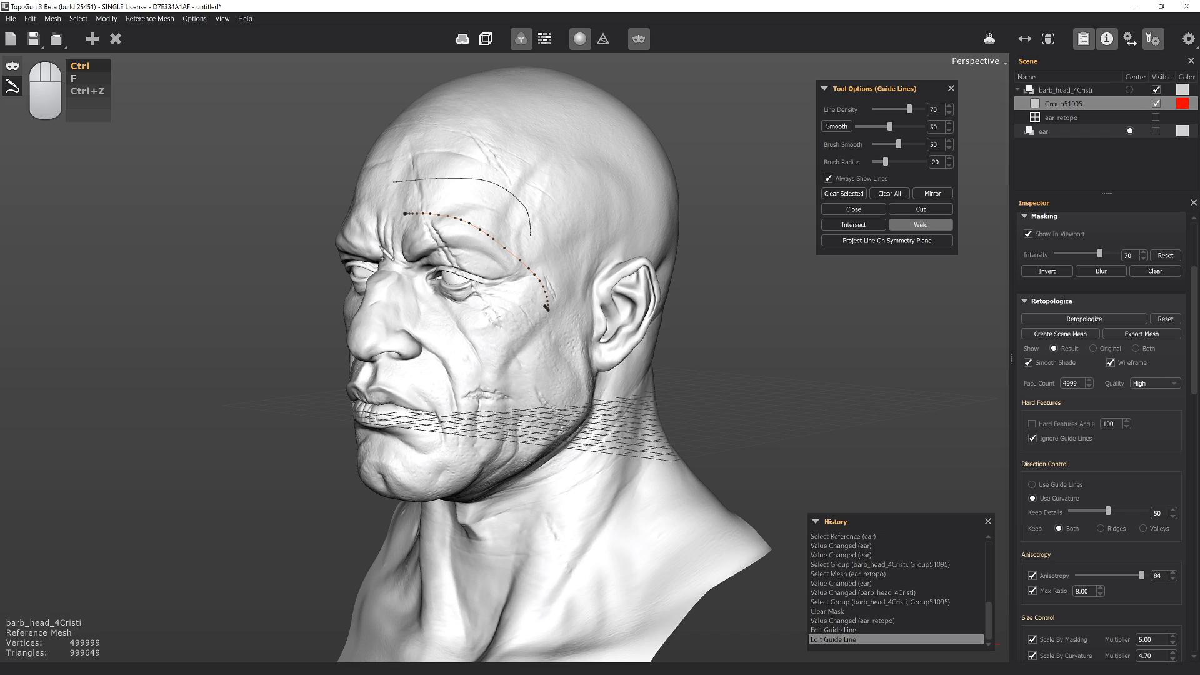
pyautogui.hotkey('ctrl', 'z')
pyautogui.hotkey('ctrl', 'z')
pyautogui.keyDown('alt'); pyautogui.moveTo(131, 205); pyautogui.dragTo(171, 246); pyautogui.keyUp('alt')
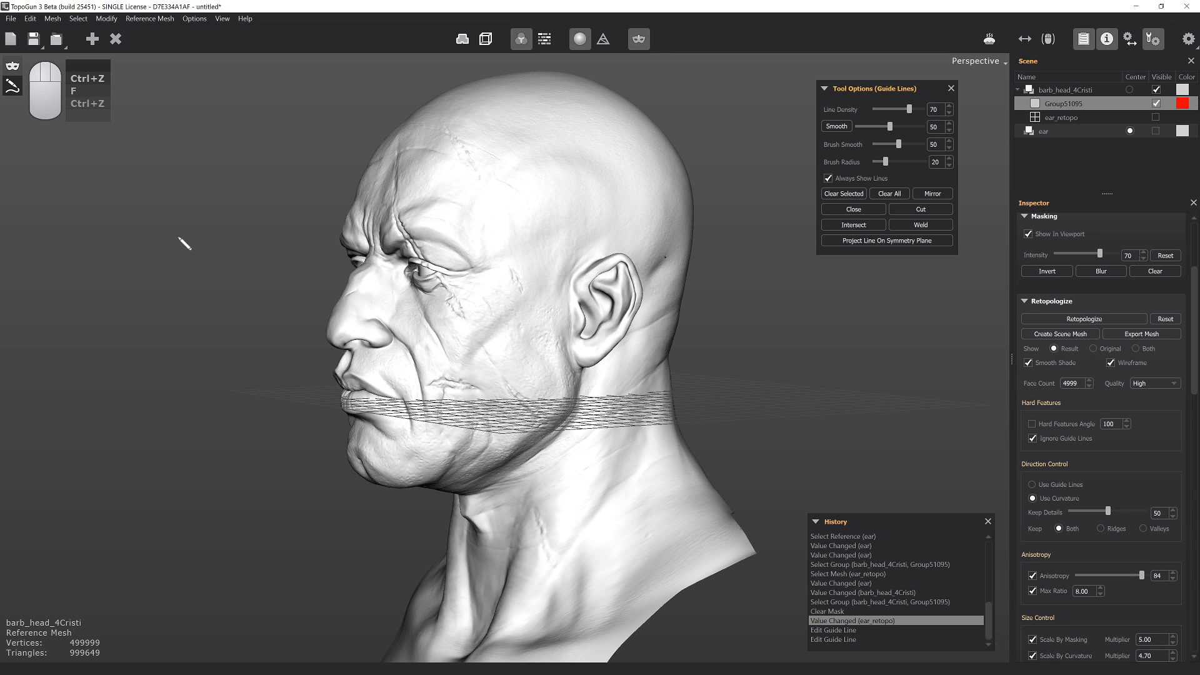
pyautogui.keyDown('alt'); pyautogui.moveTo(186, 243); pyautogui.dragTo(278, 275); pyautogui.keyUp('alt')
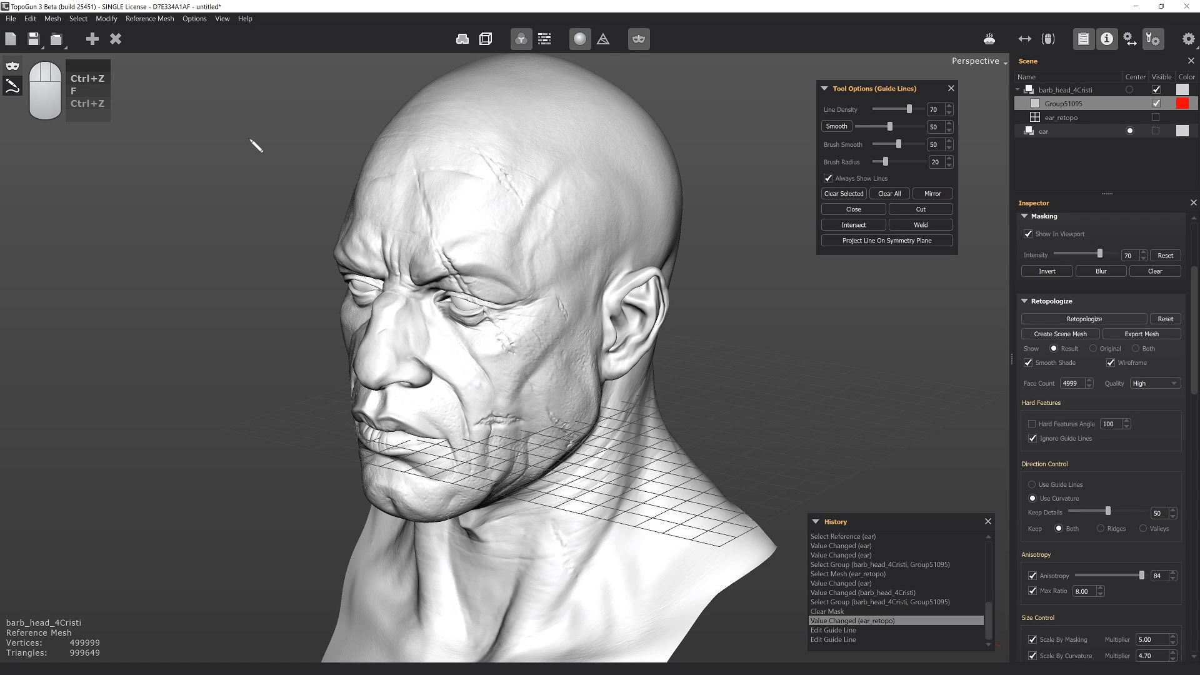
# Create a new empty mesh inside the head's Group51095 group
pyautogui.click(92, 40)
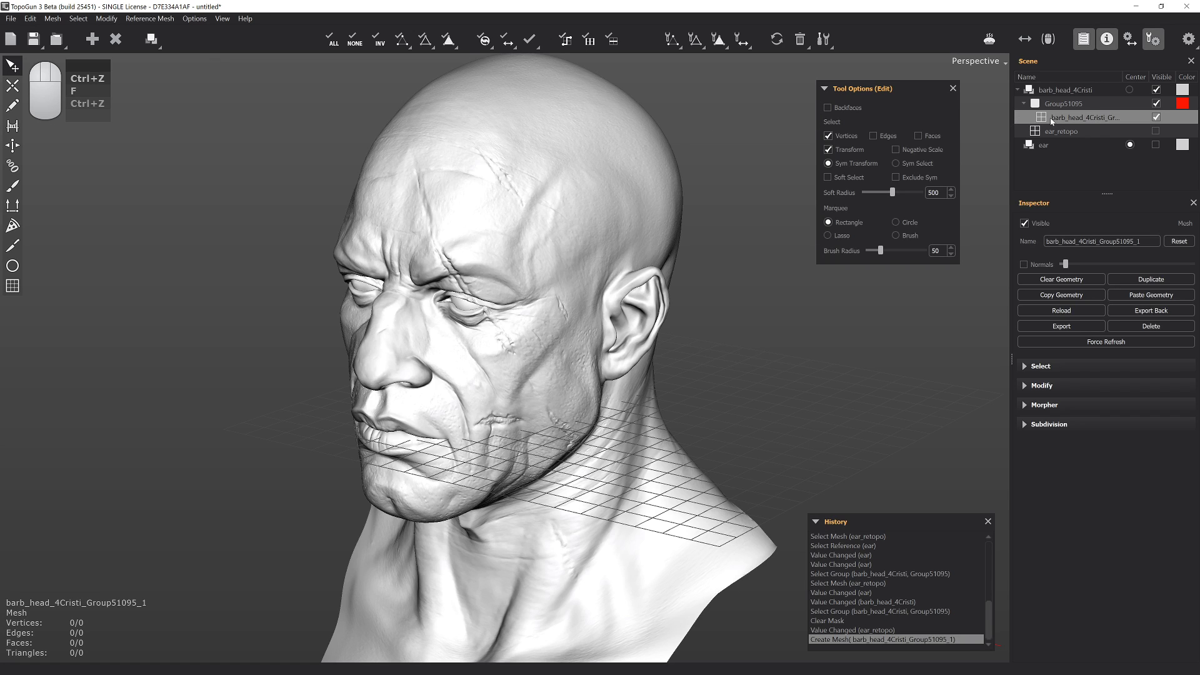
pyautogui.moveTo(727, 211)
pyautogui.keyDown('alt'); pyautogui.mouseDown()
pyautogui.moveTo(702, 167)
pyautogui.moveTo(618, 198)
pyautogui.mouseUp(); pyautogui.keyUp('alt')
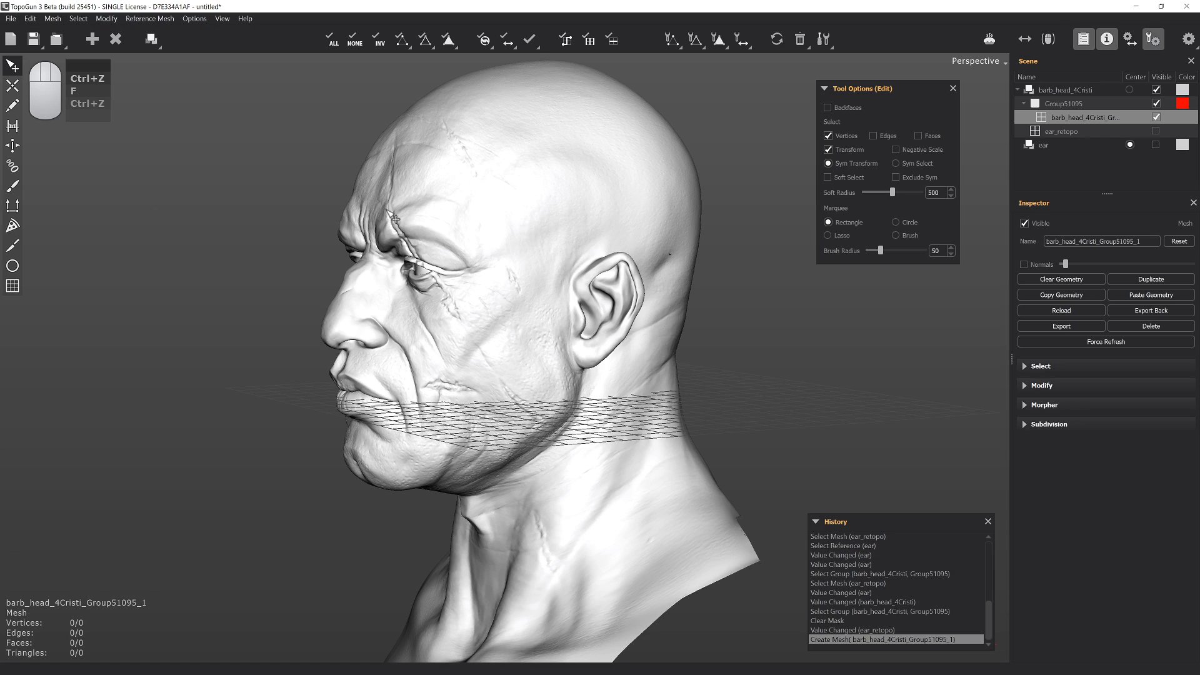
pyautogui.moveTo(395, 218)
pyautogui.keyDown('alt'); pyautogui.mouseDown()
pyautogui.moveTo(500, 254)
pyautogui.moveTo(610, 209)
pyautogui.mouseUp(); pyautogui.keyUp('alt')
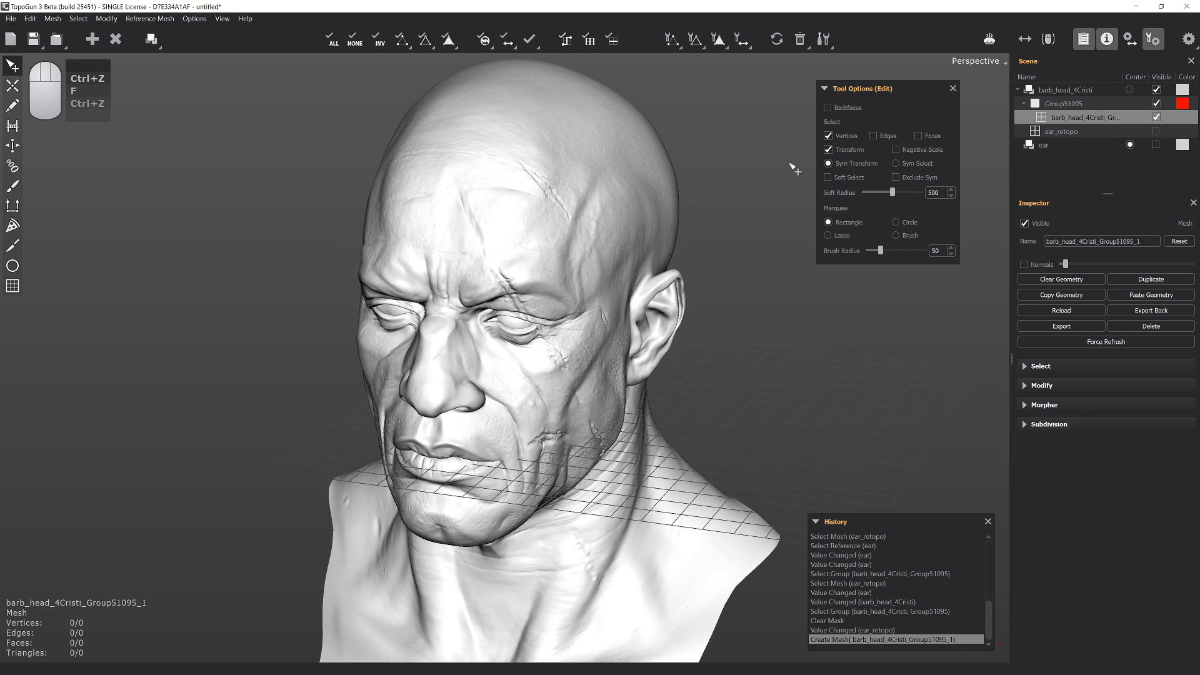
# Turn off the grid display in the viewport
pyautogui.click(1187, 40)
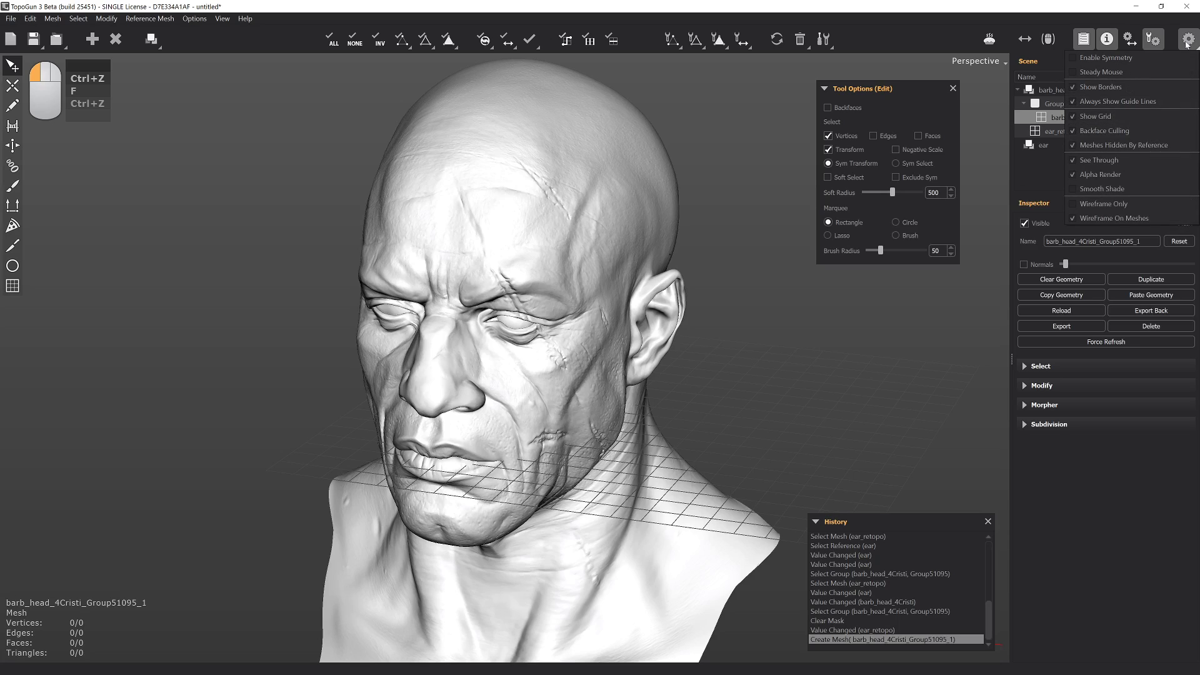
pyautogui.click(1096, 116)
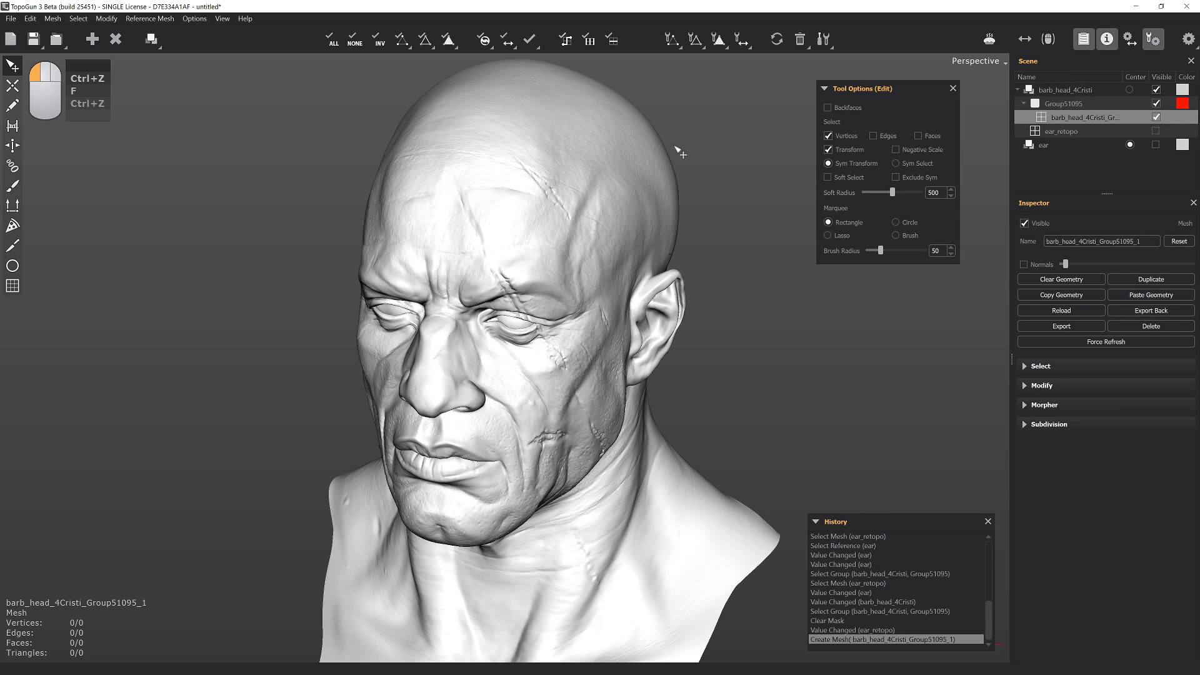
pyautogui.moveTo(539, 277)
pyautogui.keyDown('alt'); pyautogui.mouseDown()
pyautogui.moveTo(507, 254)
pyautogui.moveTo(528, 344)
pyautogui.mouseUp(); pyautogui.keyUp('alt')
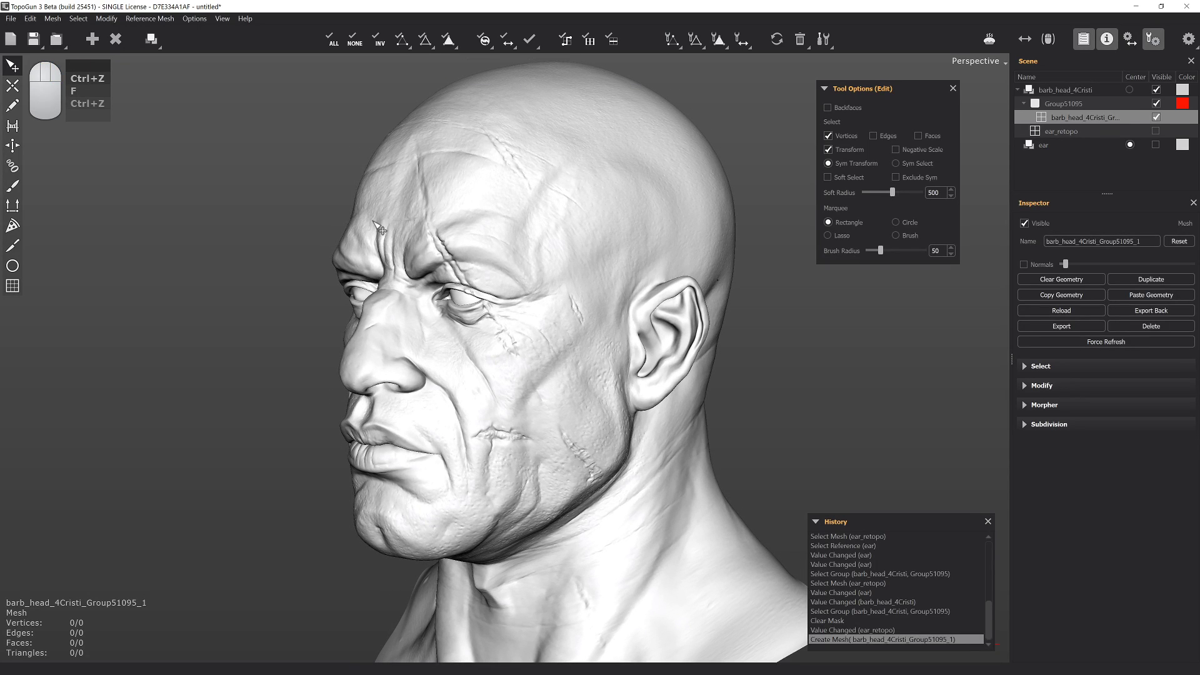
# Activate the Brush tool on the new mesh and examine the Modify commands in its radial menu
pyautogui.press('b')
pyautogui.press('space')
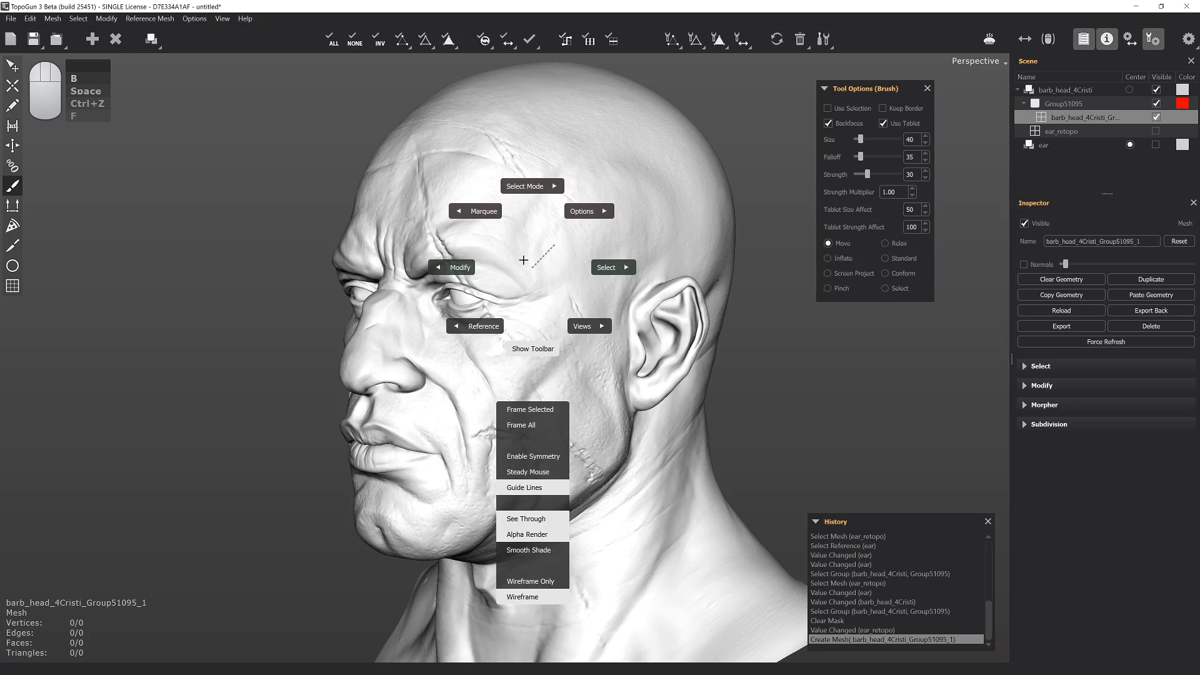
pyautogui.moveTo(460, 267)
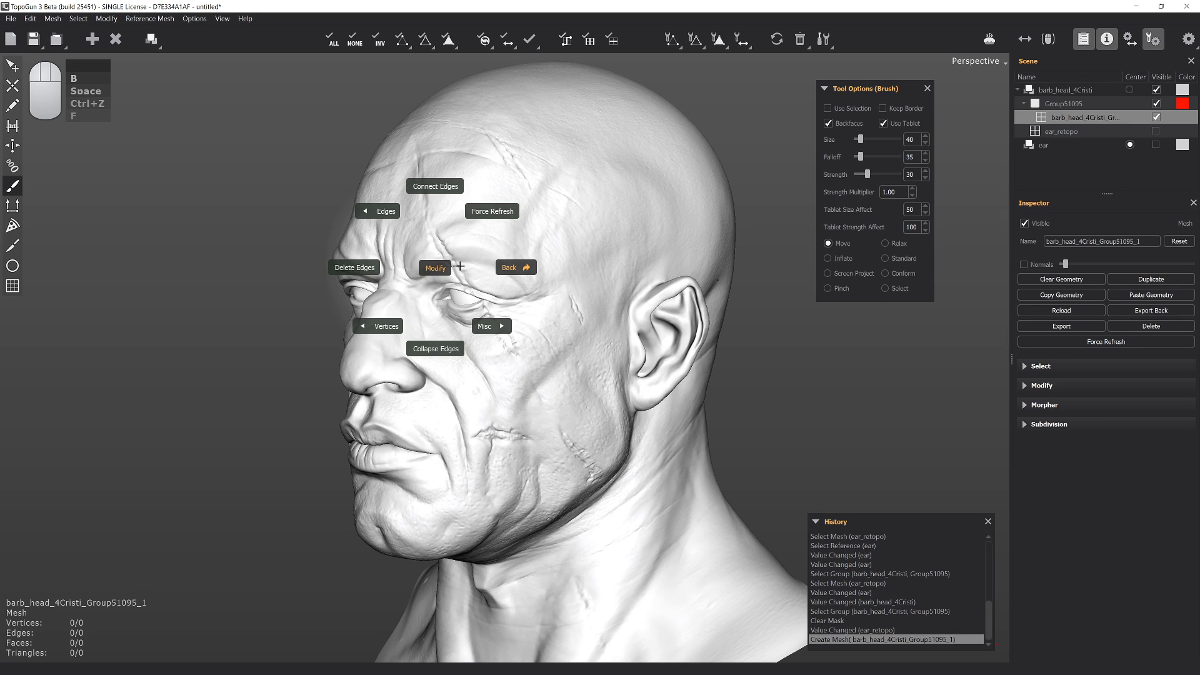
pyautogui.moveTo(514, 263)
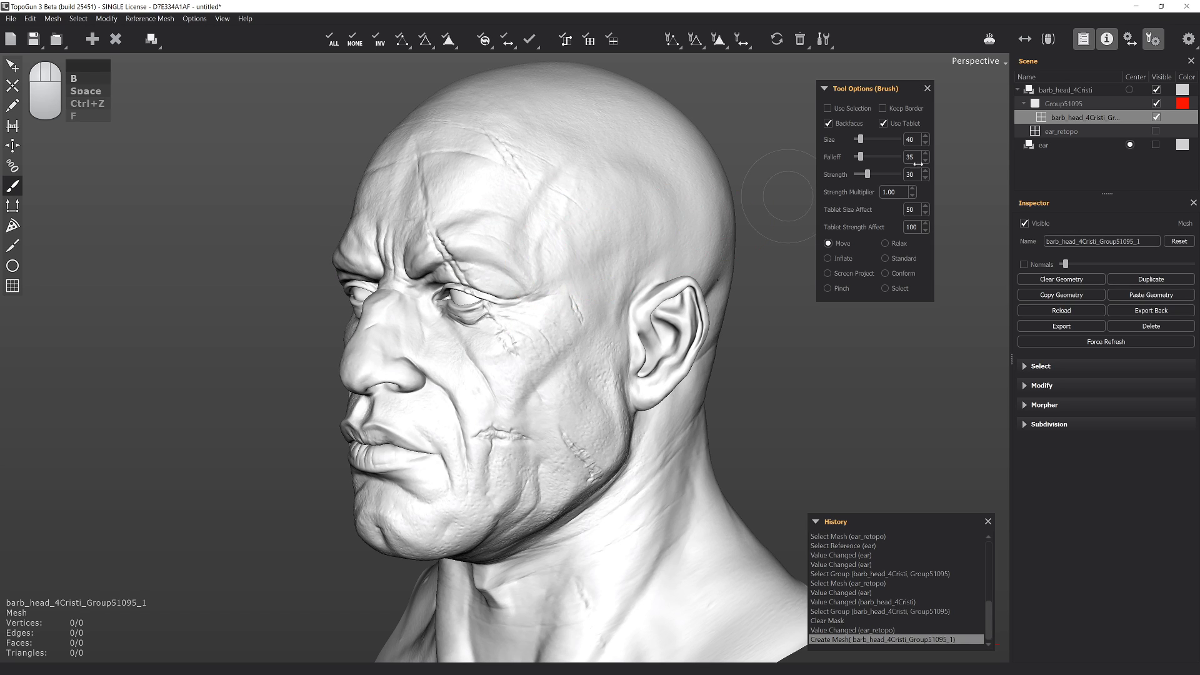
# Select Group51095 and examine the guide line and Reference commands in its radial menu
pyautogui.click(1073, 105)
pyautogui.press('space')
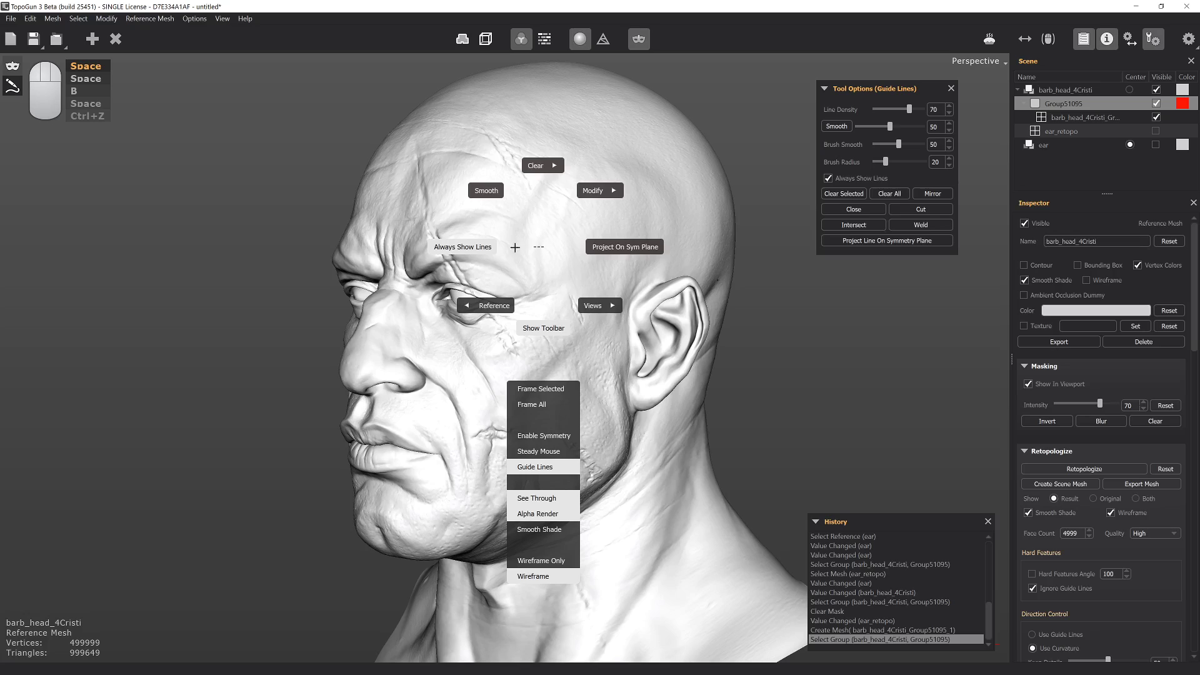
pyautogui.moveTo(489, 307)
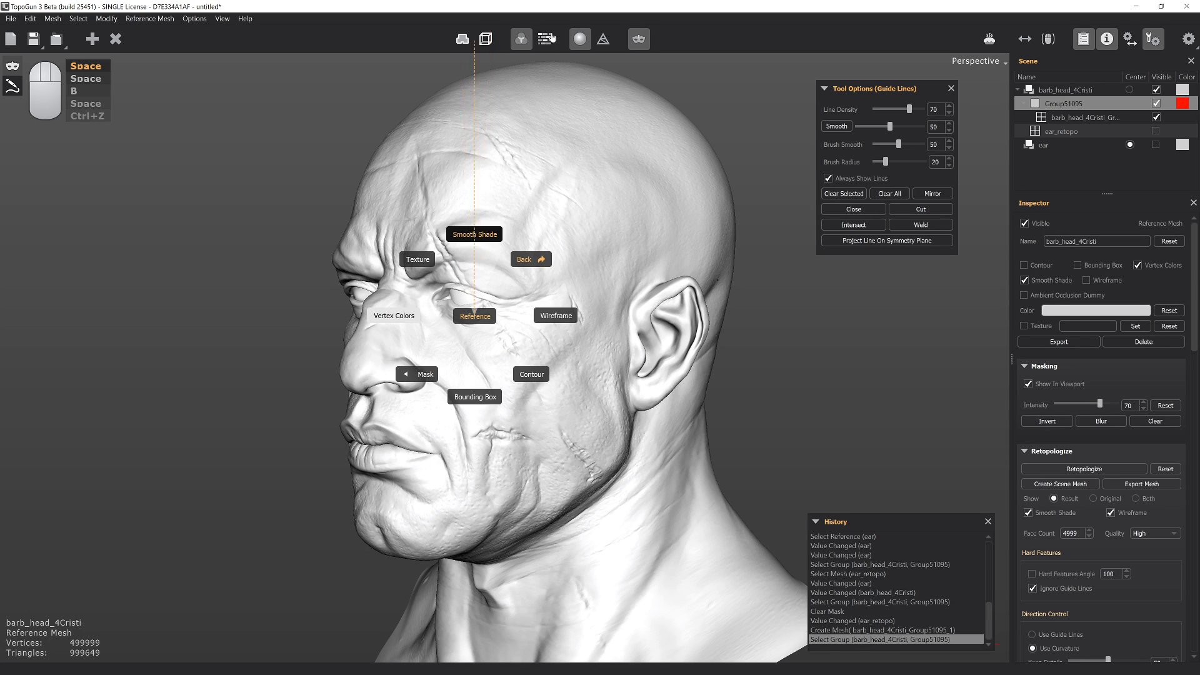
pyautogui.moveTo(613, 58)
pyautogui.moveTo(544, 231)
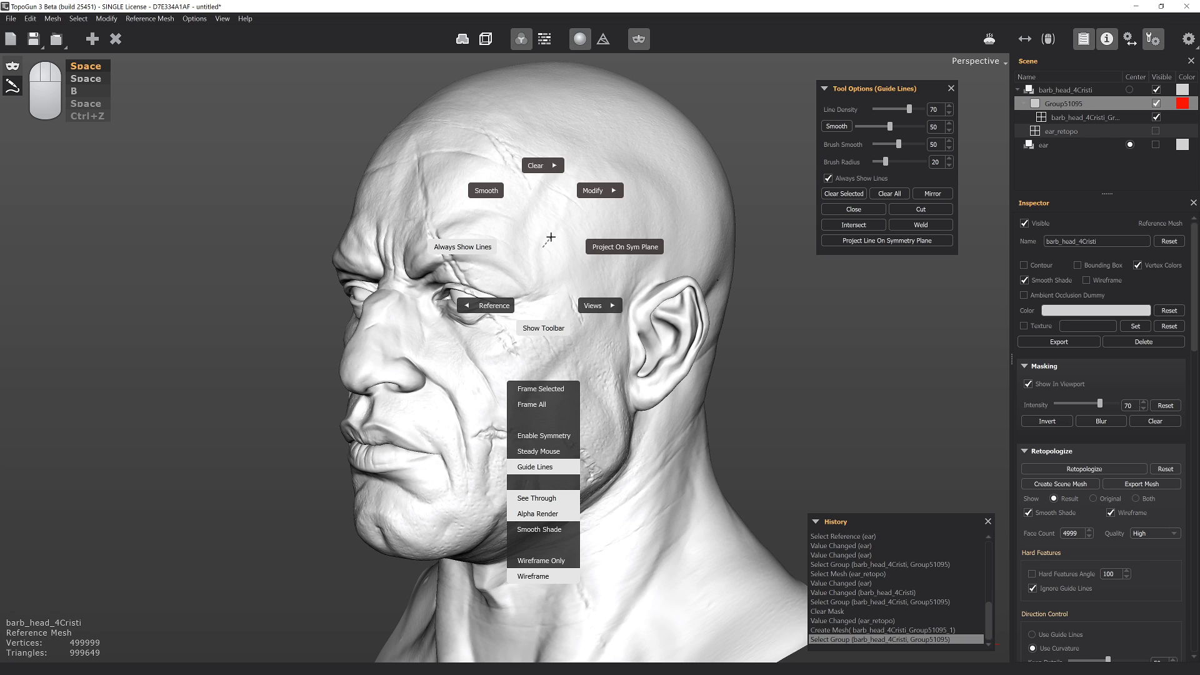
pyautogui.press('space')
# Select the new mesh under Group51095 again and review the Brush tool's radial menu, including its Modify commands
pyautogui.click(1091, 118)
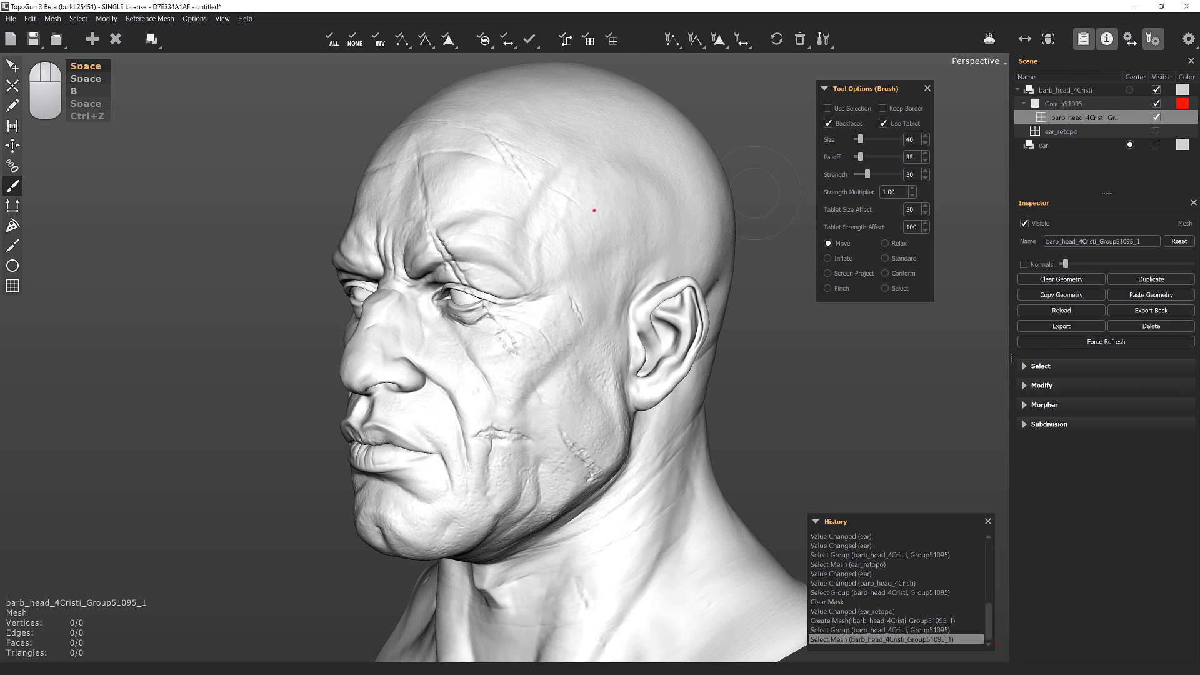
pyautogui.press('space')
pyautogui.moveTo(425, 250)
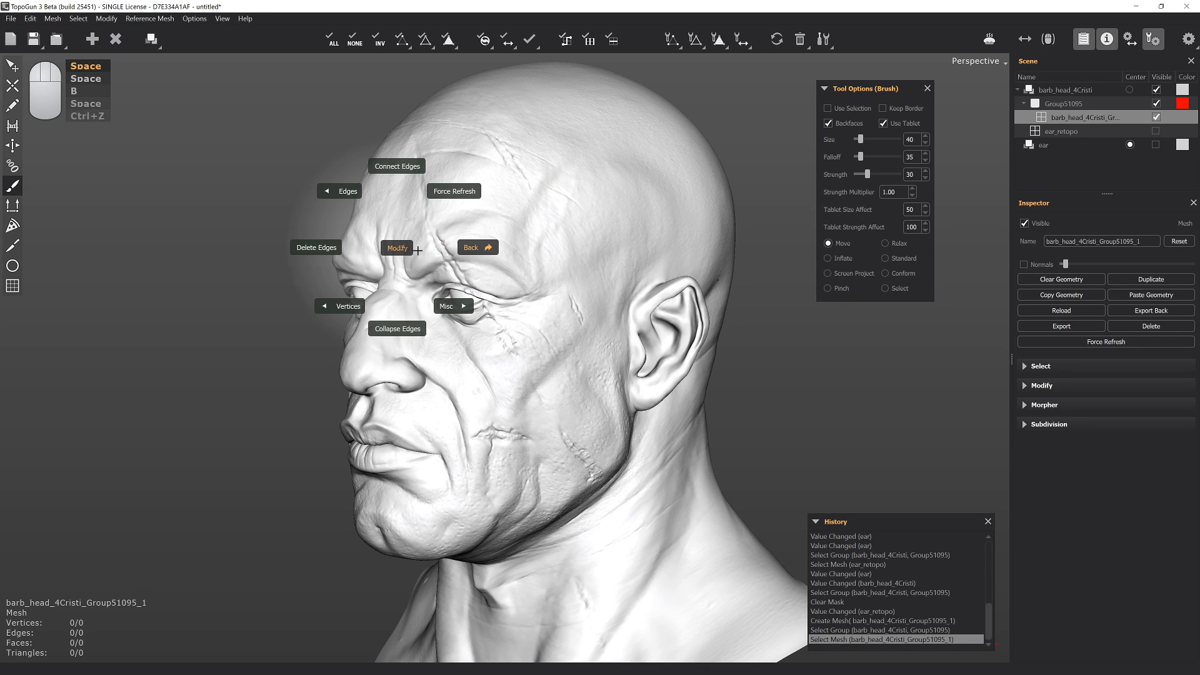
pyautogui.moveTo(490, 247)
pyautogui.moveTo(434, 193)
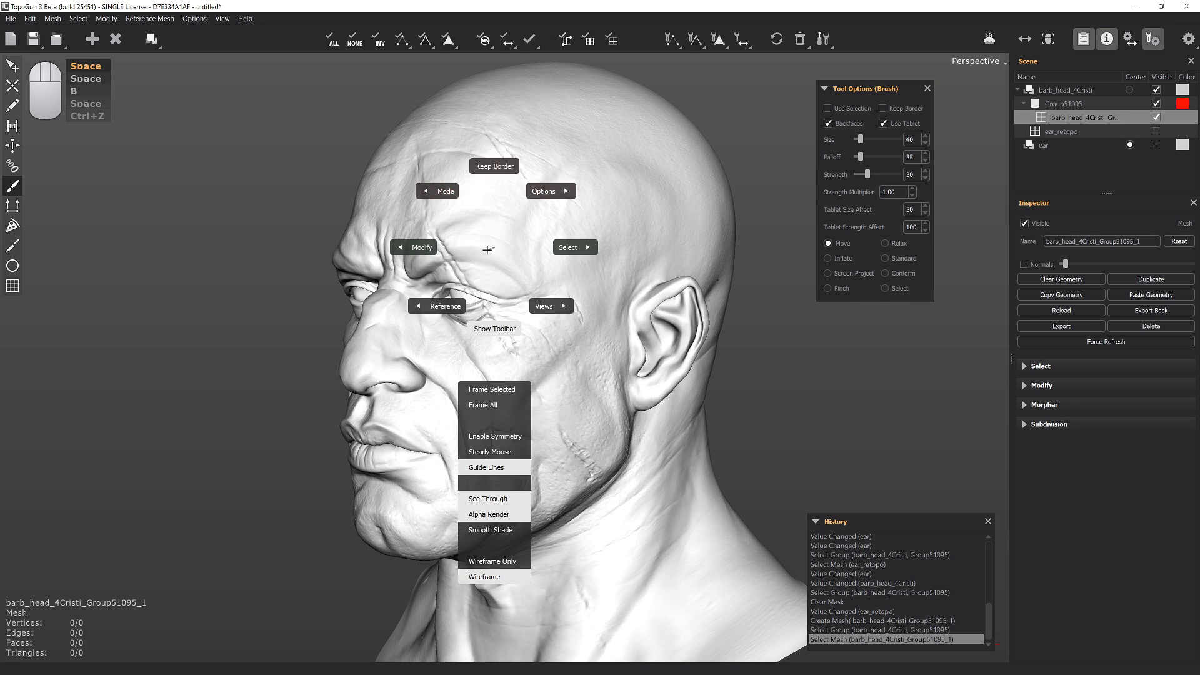
pyautogui.keyDown('alt'); pyautogui.moveTo(350, 245); pyautogui.dragTo(432, 235); pyautogui.keyUp('alt')
pyautogui.keyDown('alt'); pyautogui.moveTo(431, 235); pyautogui.dragTo(404, 250, button='middle'); pyautogui.keyUp('alt')
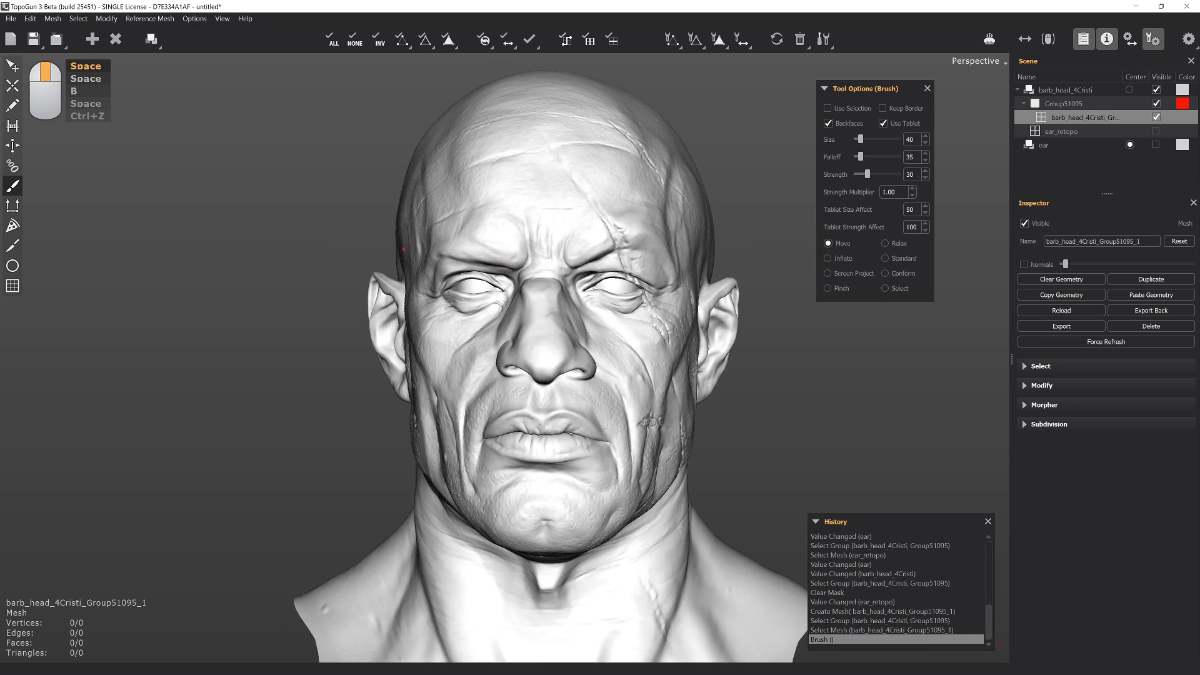
pyautogui.moveTo(404, 250); pyautogui.dragTo(398, 259)
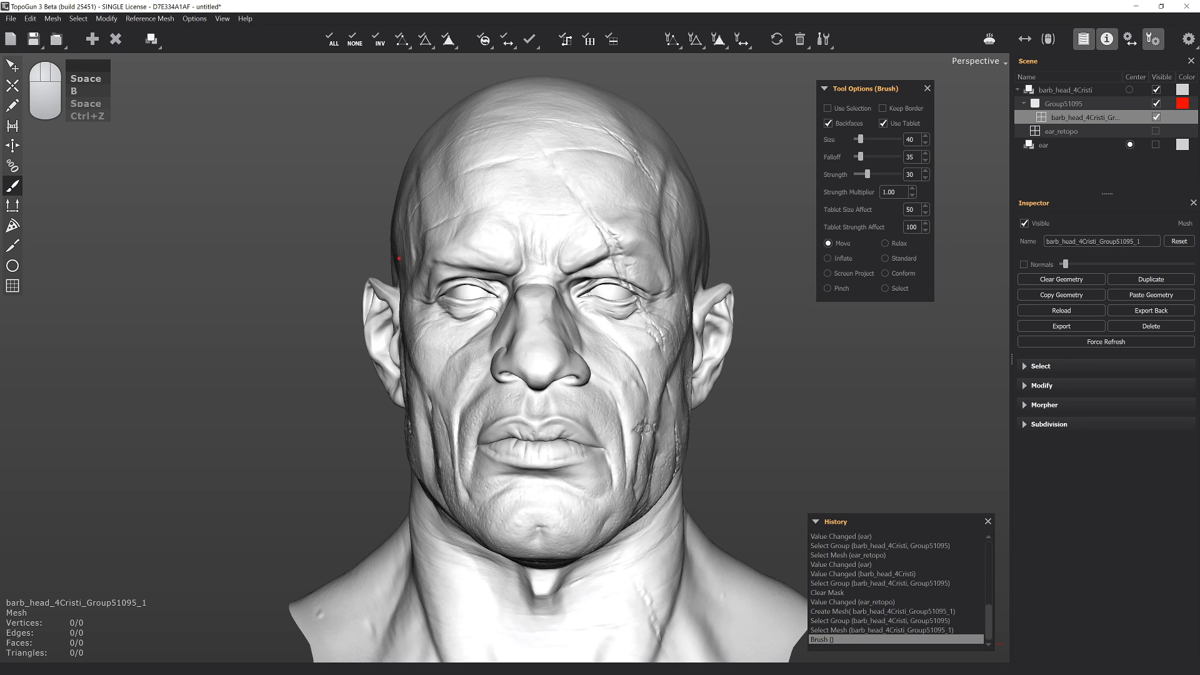
pyautogui.press('alt')
pyautogui.keyDown('alt'); pyautogui.moveTo(514, 205); pyautogui.dragTo(476, 235); pyautogui.keyUp('alt')
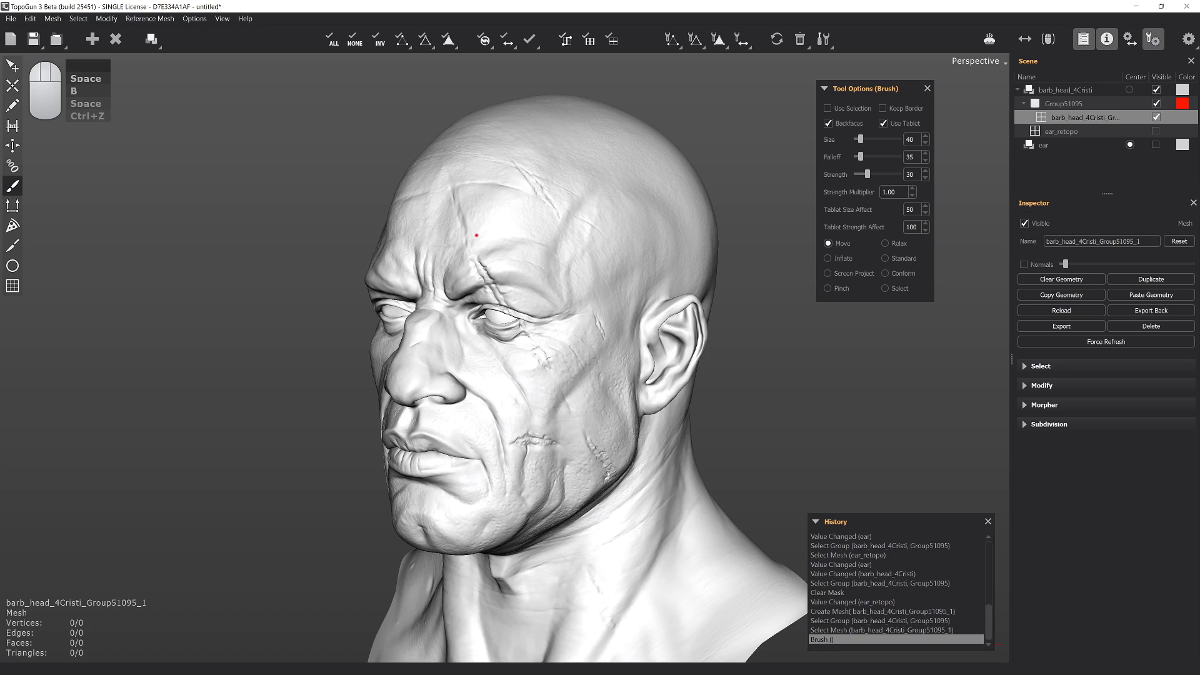
pyautogui.keyDown('alt'); pyautogui.moveTo(286, 224); pyautogui.dragTo(164, 205); pyautogui.keyUp('alt')
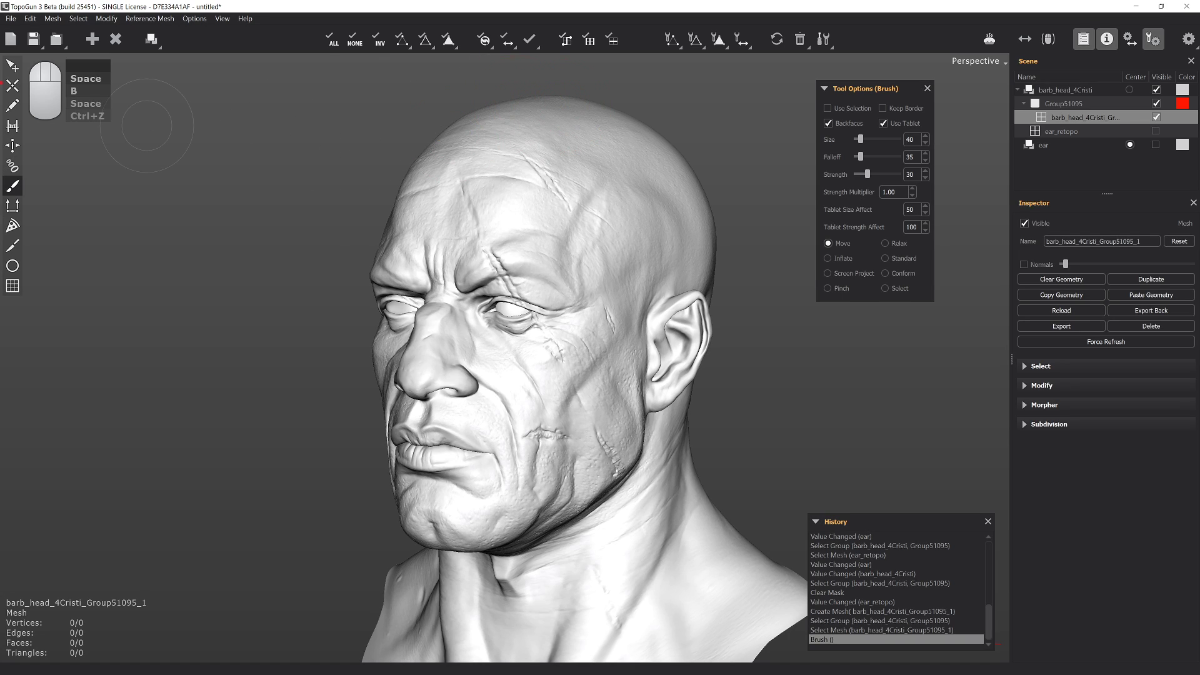
# Turn on symmetry and use the Edit tool to create a closed four-vertex face on the side of the forehead
pyautogui.click(19, 70)
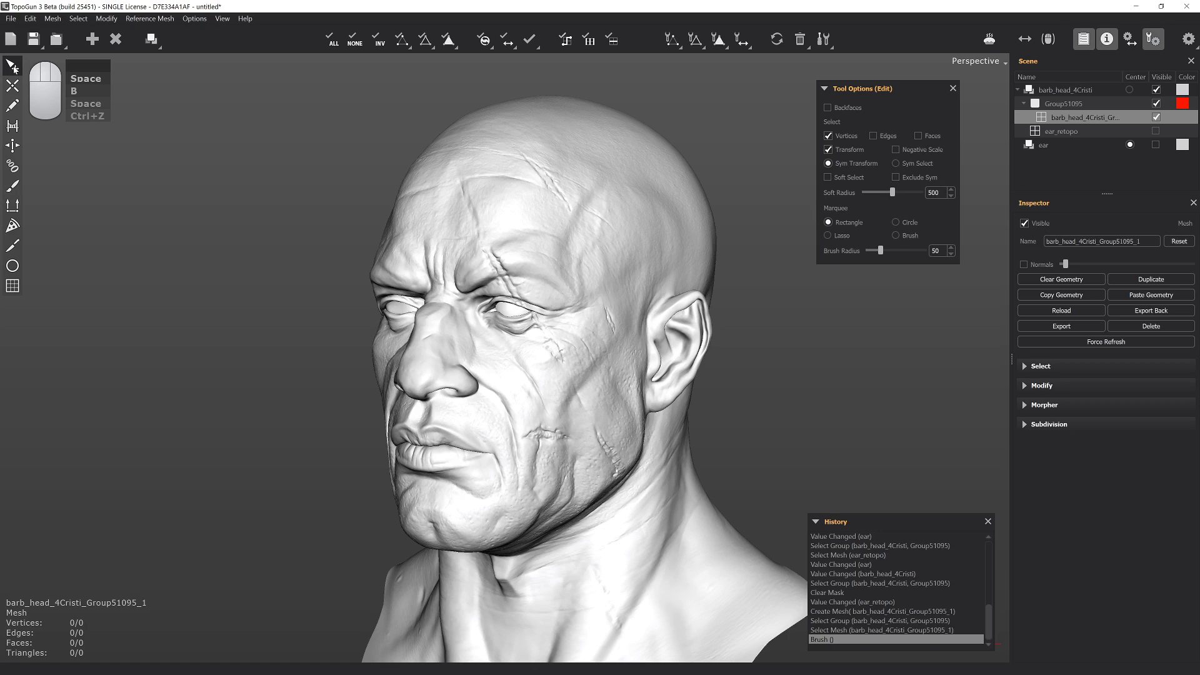
pyautogui.keyDown('alt'); pyautogui.moveTo(541, 151); pyautogui.dragTo(432, 214); pyautogui.keyUp('alt')
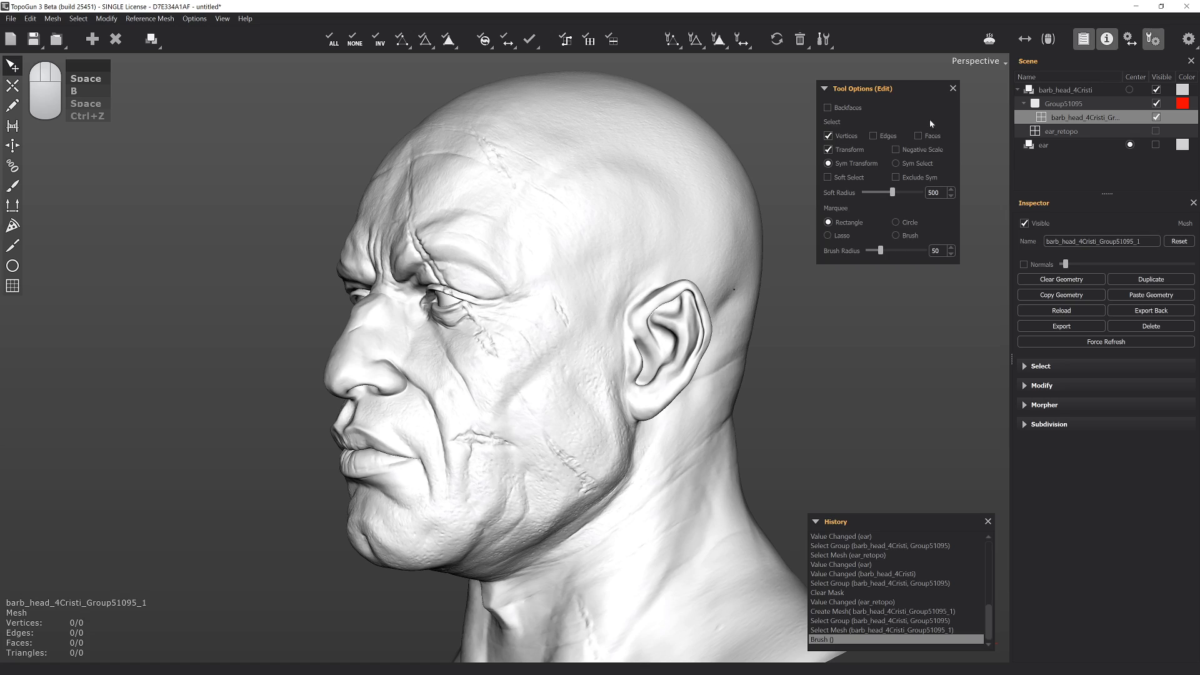
pyautogui.click(844, 110)
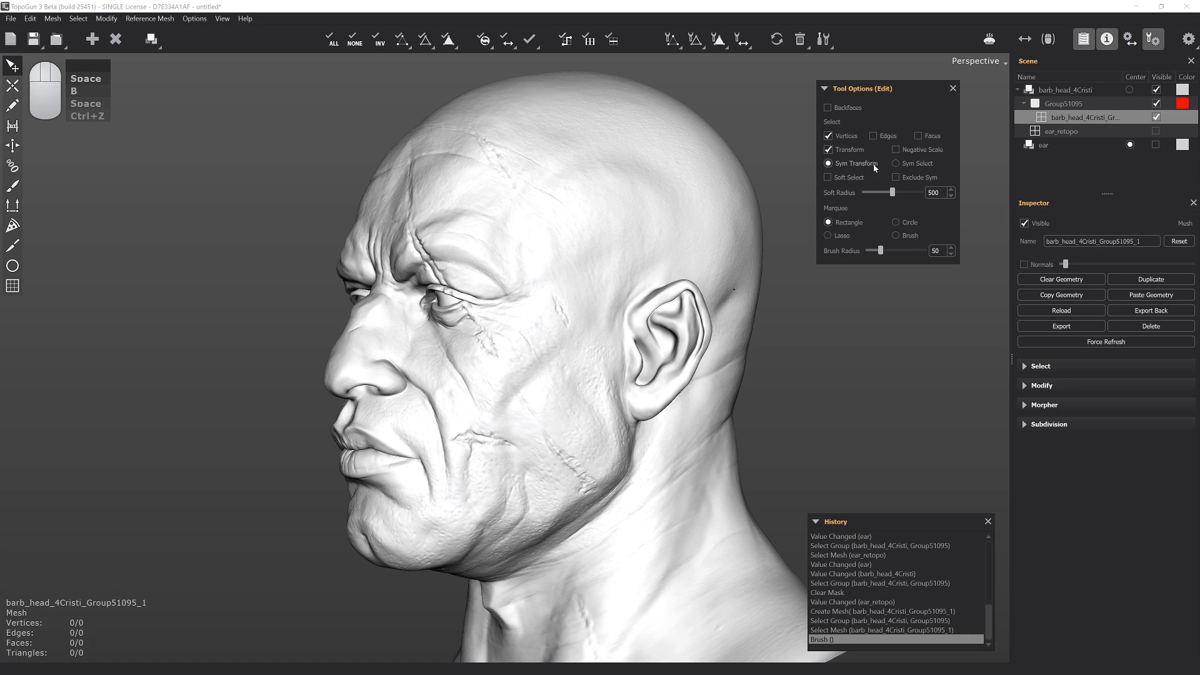
pyautogui.keyDown('alt'); pyautogui.moveTo(624, 204); pyautogui.dragTo(669, 150); pyautogui.keyUp('alt')
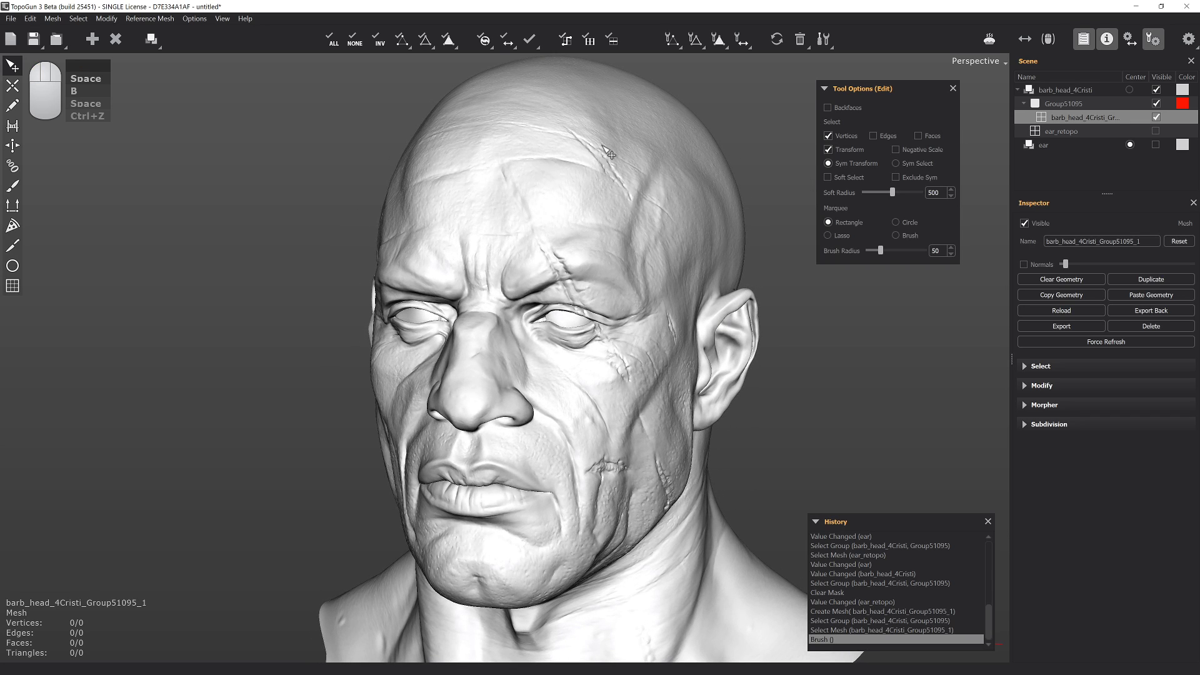
pyautogui.press('x')
pyautogui.click(612, 121)
pyautogui.click(588, 201)
pyautogui.click(647, 231)
pyautogui.click(668, 173)
pyautogui.press('ctrl')
pyautogui.keyDown('ctrl'); pyautogui.click(615, 122); pyautogui.keyUp('ctrl')
# Switch to Sym Select and delete the lower inner vertex of the forehead face together with its mirrored counterpart
pyautogui.keyDown('alt'); pyautogui.moveTo(524, 211); pyautogui.dragTo(582, 198); pyautogui.keyUp('alt')
pyautogui.rightClick(581, 198)
pyautogui.click(911, 165)
pyautogui.click(660, 225)
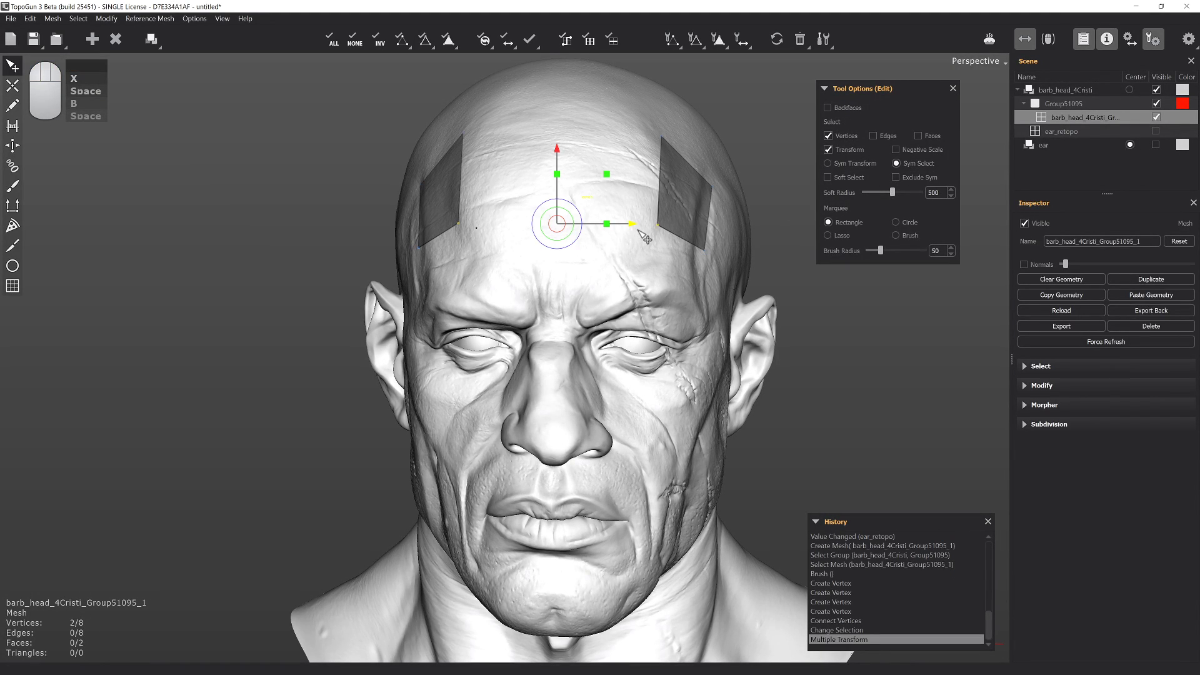
pyautogui.press('Delete')
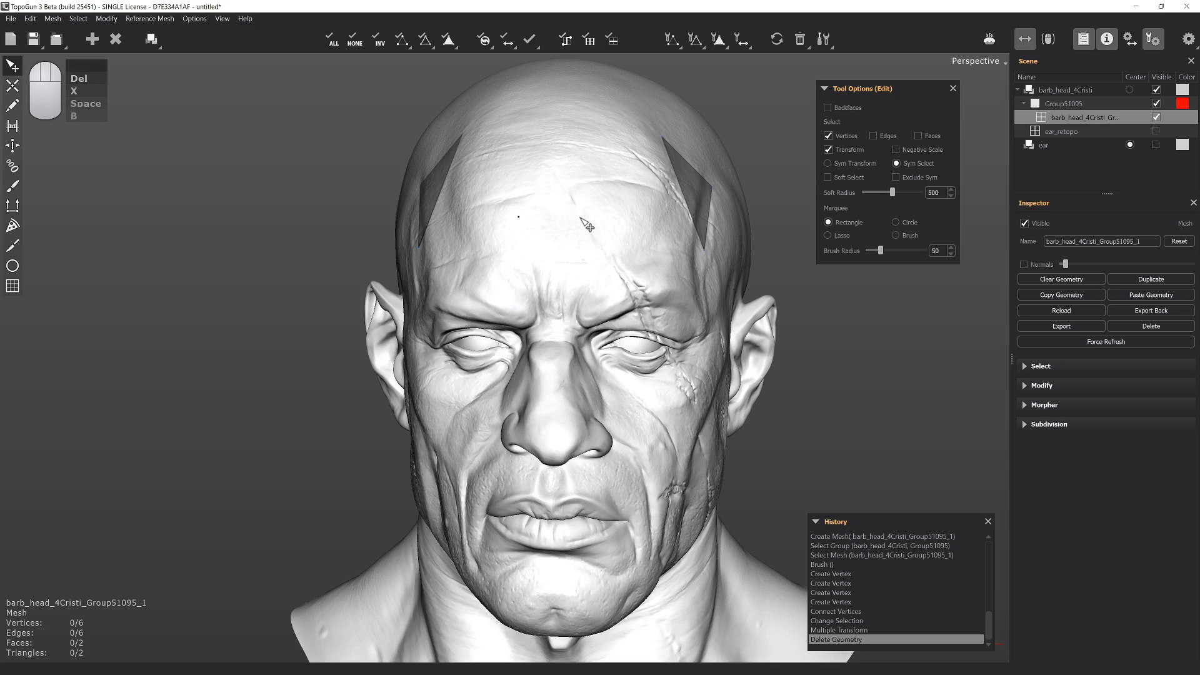
# Try deleting the inner edge of one forehead triangle in edge selection mode, and undo the deletion
pyautogui.press('2')
pyautogui.click(690, 199)
pyautogui.press('Delete')
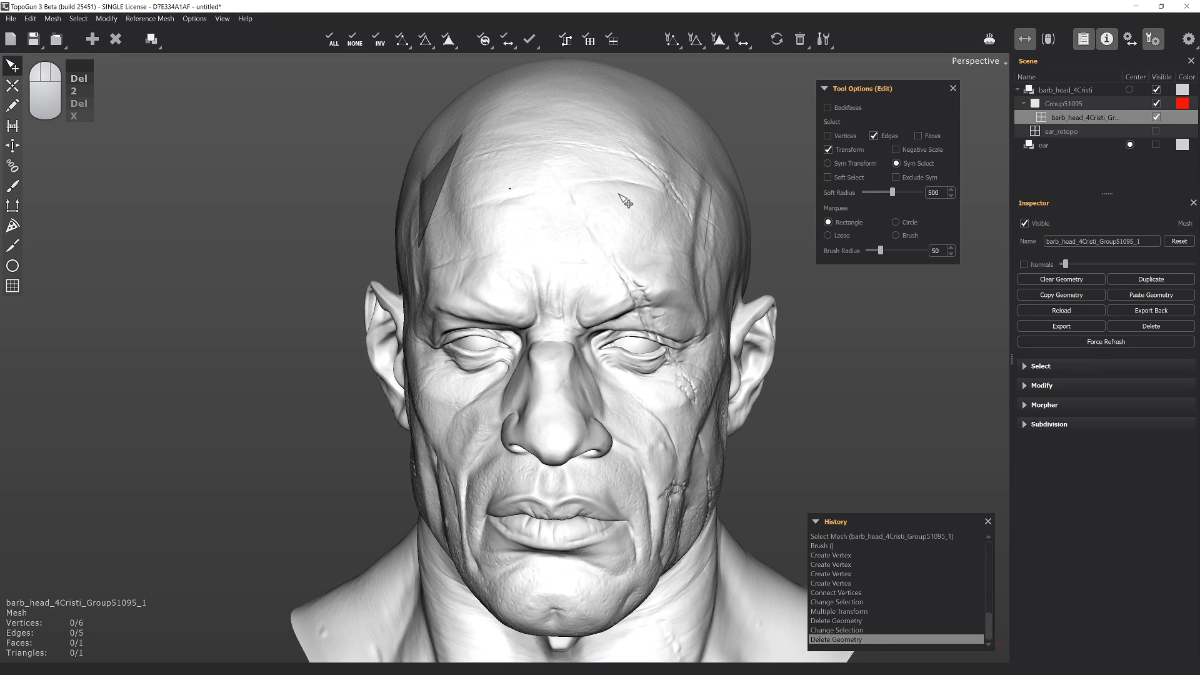
pyautogui.hotkey('ctrl', 'z')
pyautogui.hotkey('ctrl', 'z')
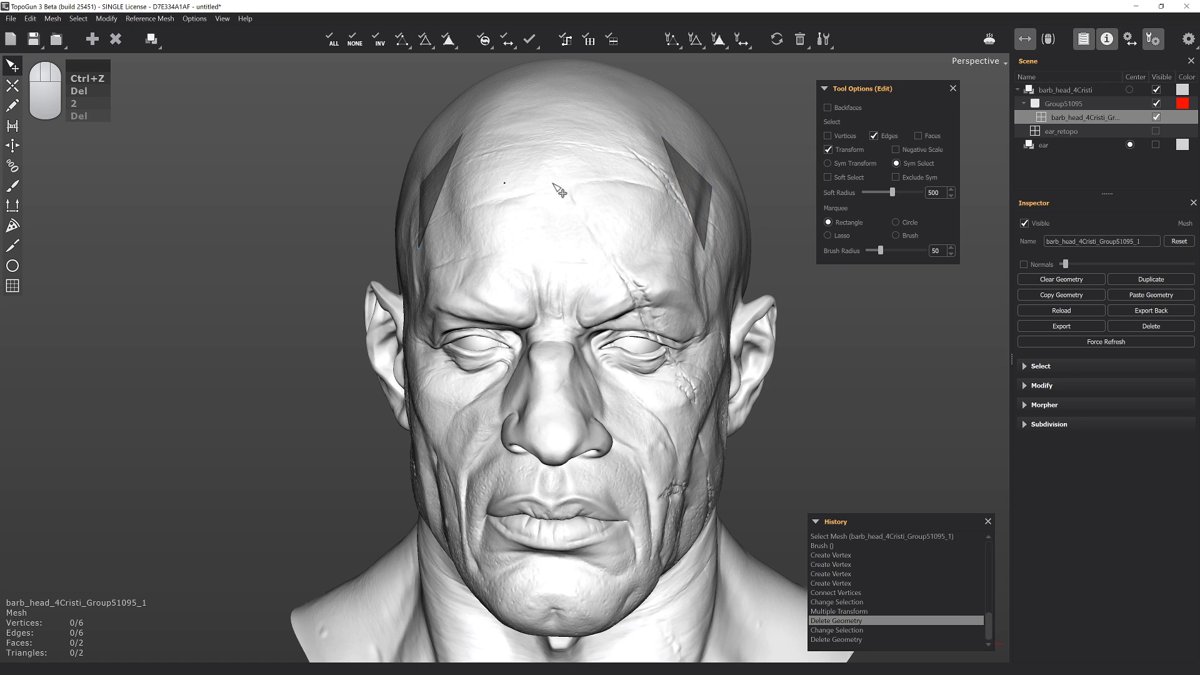
# Delete the inner edges of both forehead triangles, and marquee-select and delete all remaining edges
pyautogui.click(445, 181)
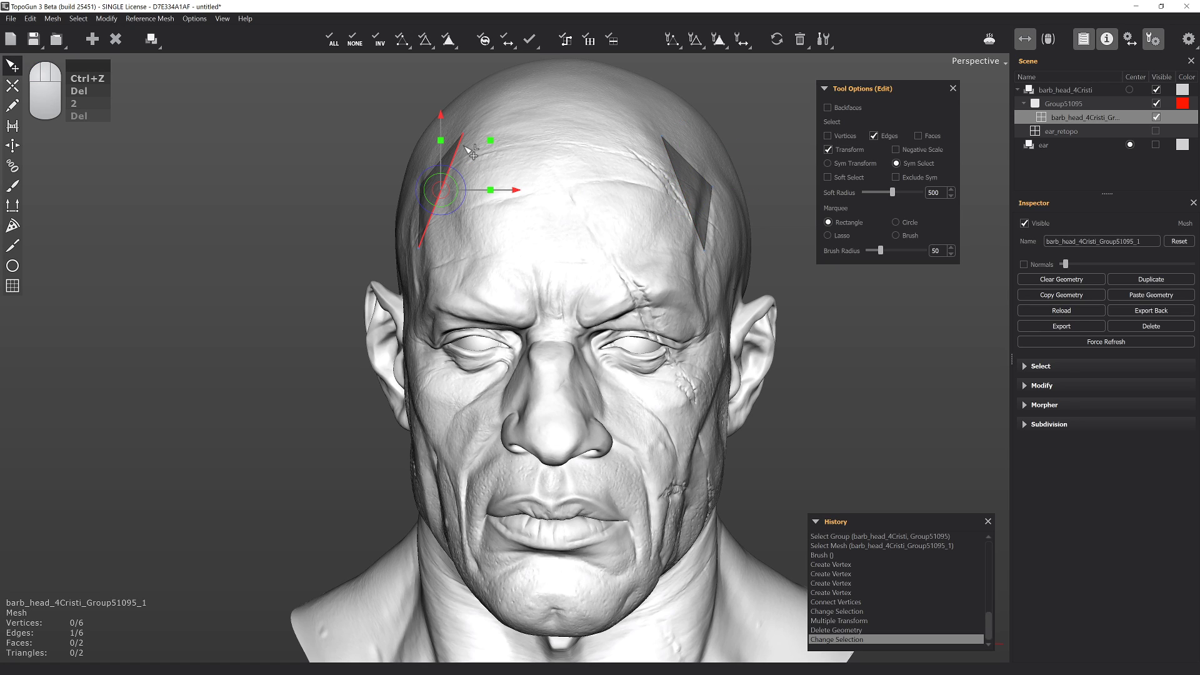
pyautogui.keyDown('alt'); pyautogui.moveTo(470, 151); pyautogui.dragTo(411, 129); pyautogui.keyUp('alt')
pyautogui.press('Delete')
pyautogui.click(638, 159)
pyautogui.press('Delete')
pyautogui.press('w')
pyautogui.press('q')
pyautogui.keyDown('alt'); pyautogui.moveTo(341, 115); pyautogui.dragTo(732, 349); pyautogui.keyUp('alt')
pyautogui.keyDown('alt'); pyautogui.moveTo(732, 349); pyautogui.dragTo(811, 437); pyautogui.keyUp('alt')
pyautogui.press('Delete')
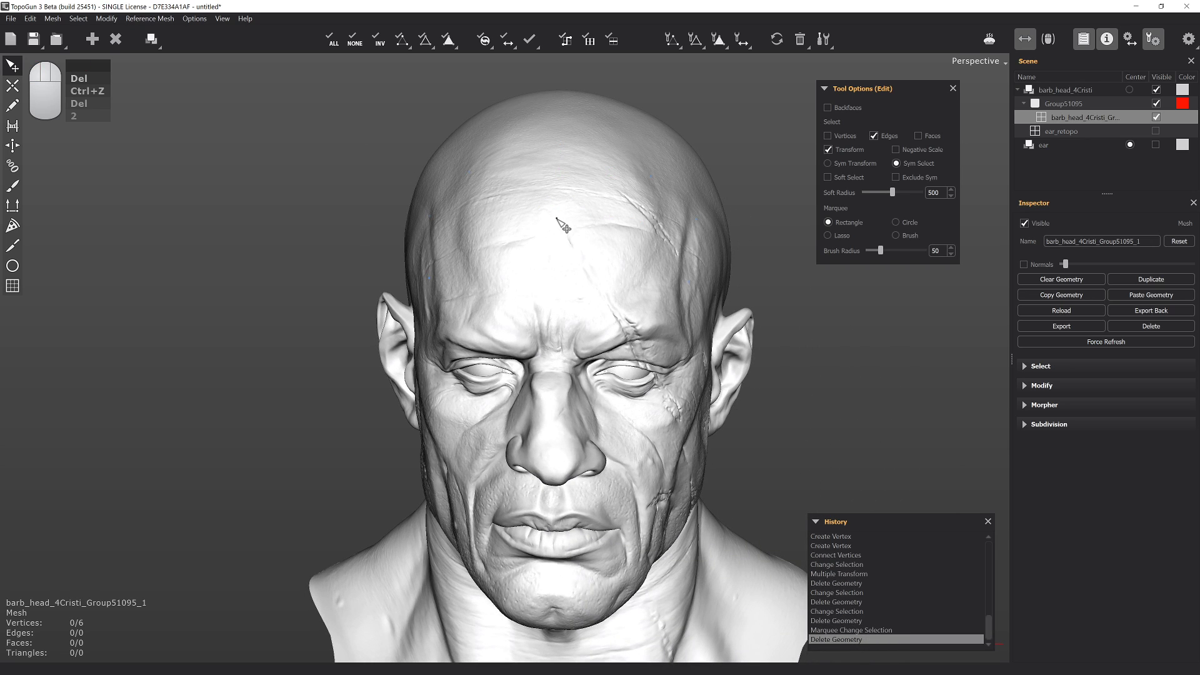
# Switch to vertex selection and delete all remaining vertices of the mesh
pyautogui.keyDown('alt'); pyautogui.moveTo(649, 242); pyautogui.dragTo(630, 192); pyautogui.keyUp('alt')
pyautogui.press('1')
pyautogui.hotkey('ctrl', 'a')
pyautogui.press('Delete')
pyautogui.keyDown('alt'); pyautogui.moveTo(682, 170); pyautogui.dragTo(510, 233); pyautogui.keyUp('alt')
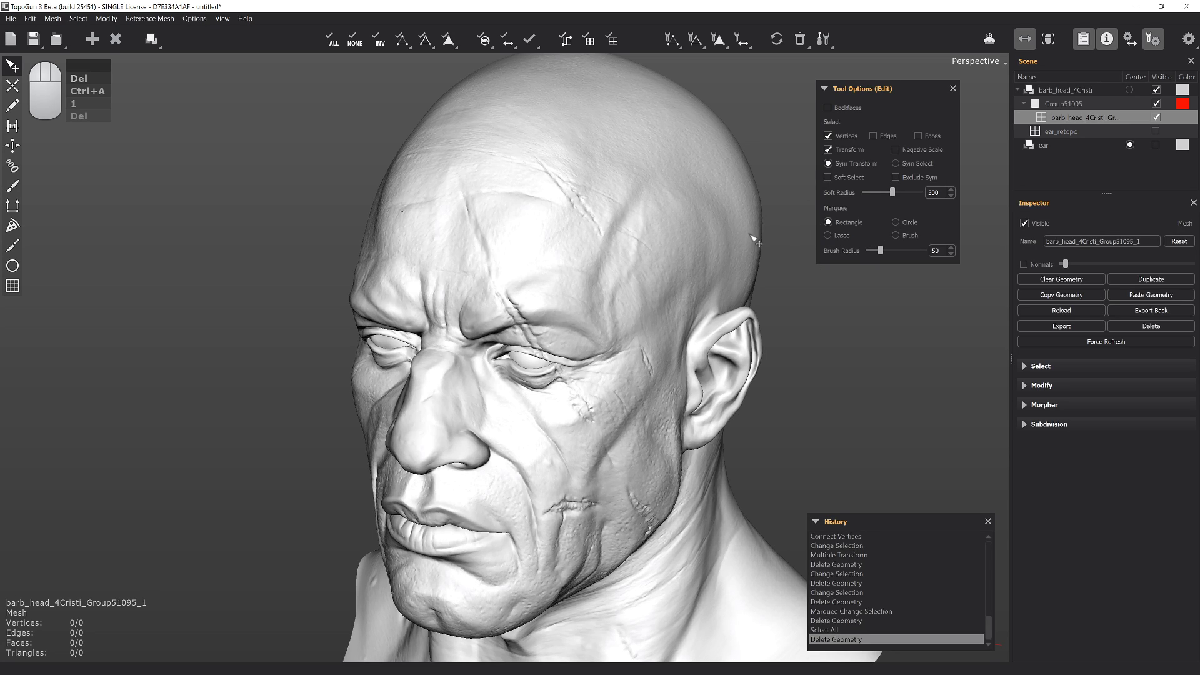
# Try the Circle and Lasso marquee shapes over the head, and set the marquee to Brush
pyautogui.click(896, 222)
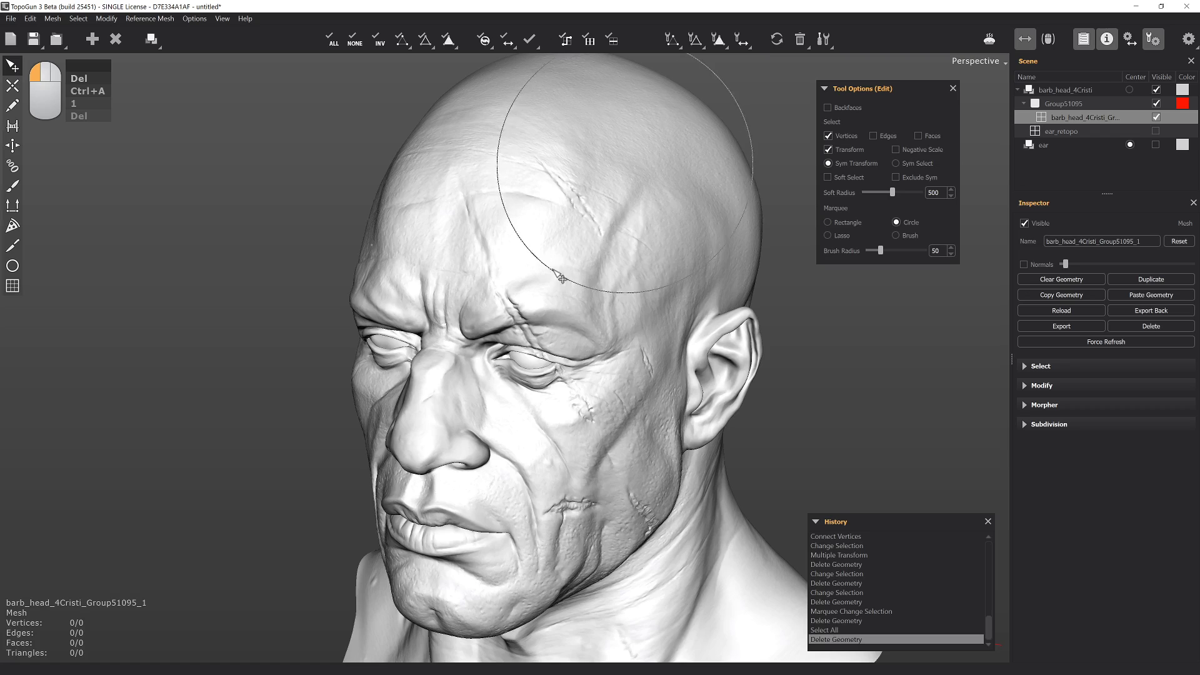
pyautogui.click(831, 235)
pyautogui.moveTo(531, 210)
pyautogui.mouseDown()
pyautogui.moveTo(687, 149)
pyautogui.moveTo(466, 260)
pyautogui.moveTo(538, 216)
pyautogui.mouseUp()
pyautogui.click(896, 236)
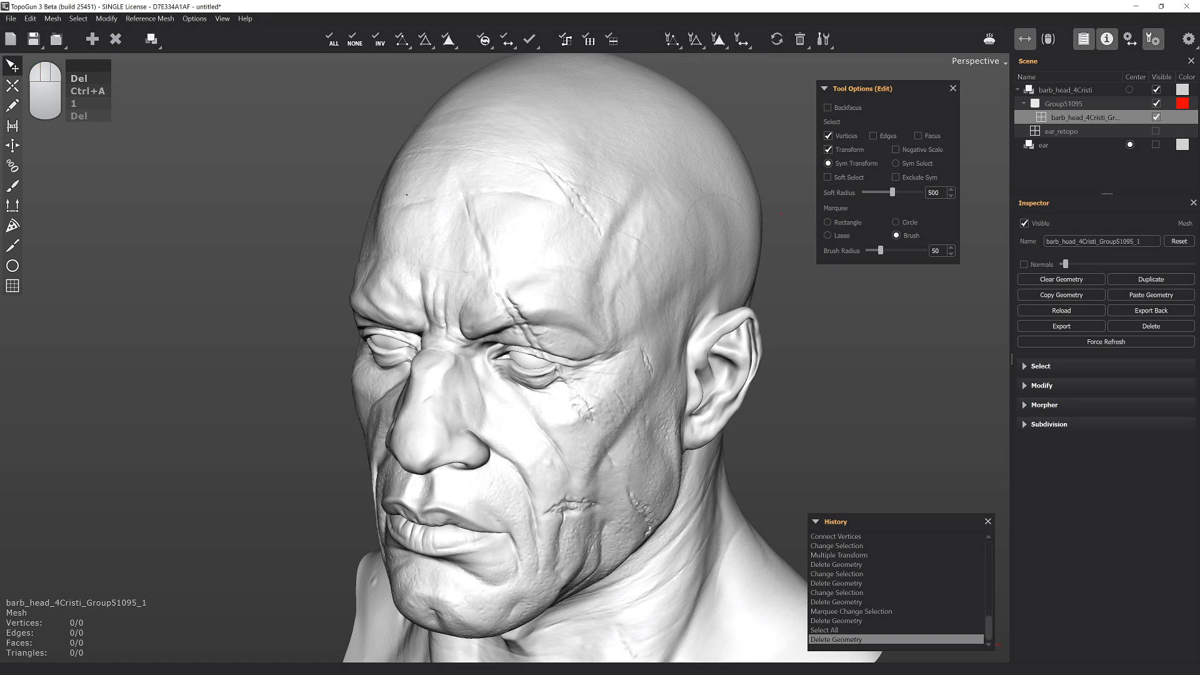
pyautogui.moveTo(608, 204); pyautogui.dragTo(550, 175, button='middle')
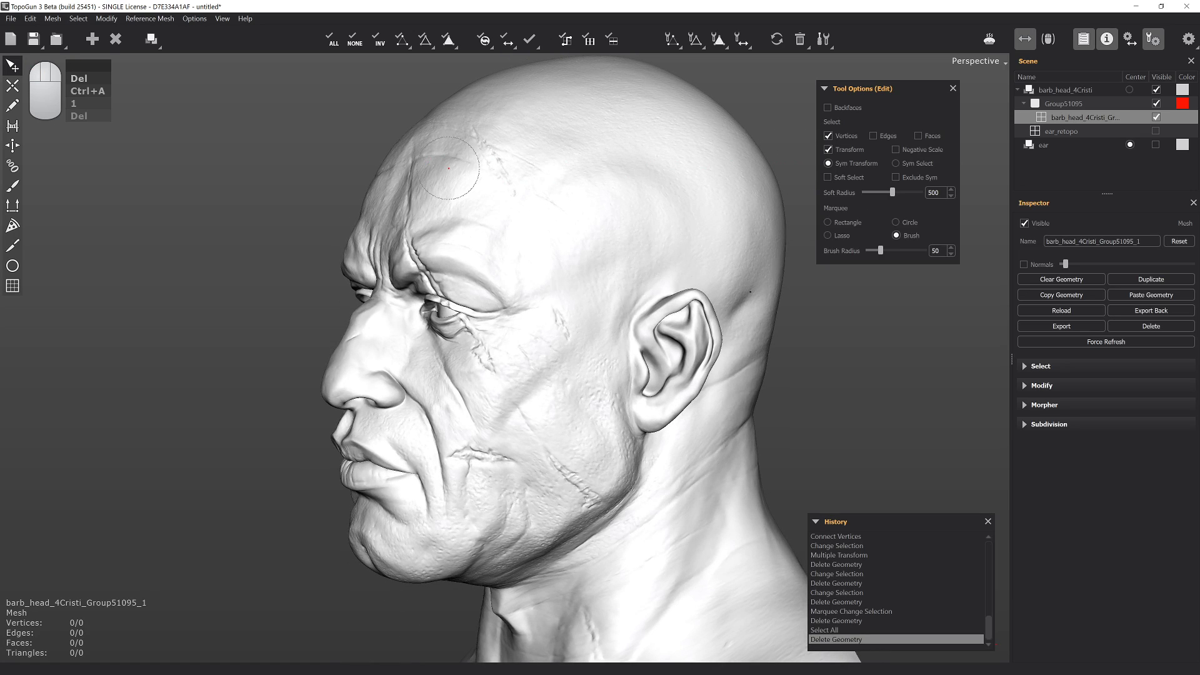
pyautogui.rightClick(460, 144)
pyautogui.rightClick(354, 168)
pyautogui.keyDown('alt'); pyautogui.moveTo(185, 181); pyautogui.dragTo(35, 111); pyautogui.keyUp('alt')
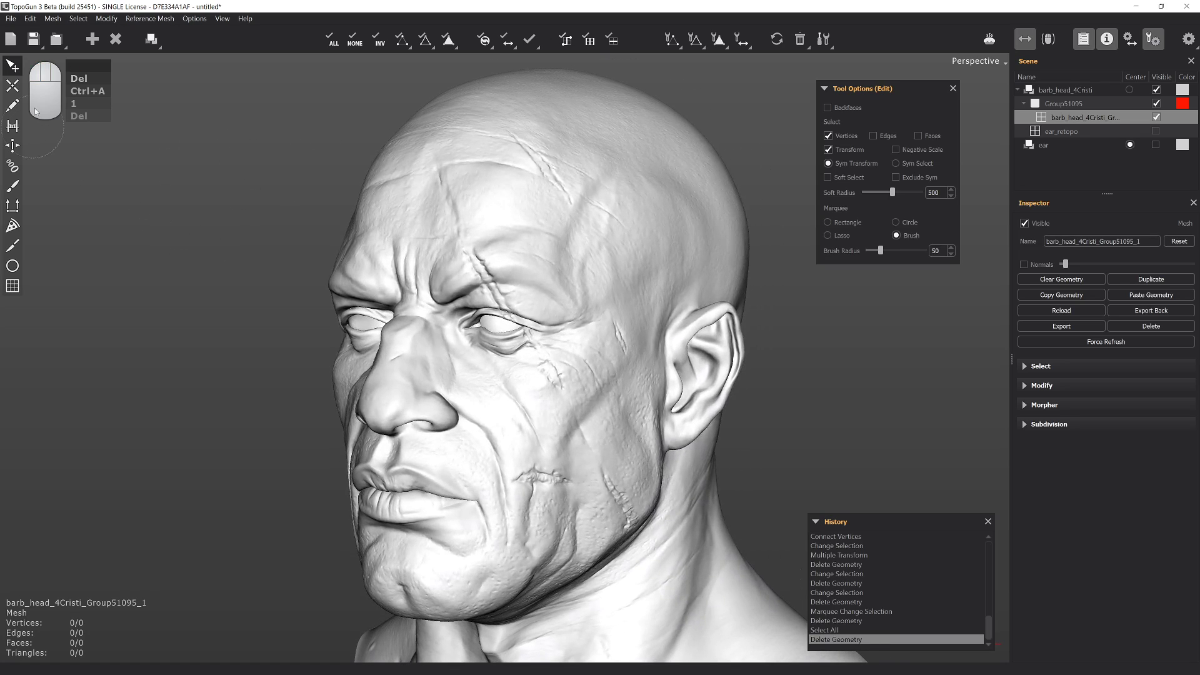
# Use the Create tool to place four vertices above the temple and connect them into a closed face with symmetry on
pyautogui.press('2')
pyautogui.click(18, 73)
pyautogui.rightClick(498, 181)
pyautogui.rightClick(502, 182)
pyautogui.rightClick(500, 180)
pyautogui.rightClick(501, 180)
pyautogui.rightClick(501, 181)
pyautogui.keyDown('alt'); pyautogui.moveTo(581, 173); pyautogui.dragTo(458, 189); pyautogui.keyUp('alt')
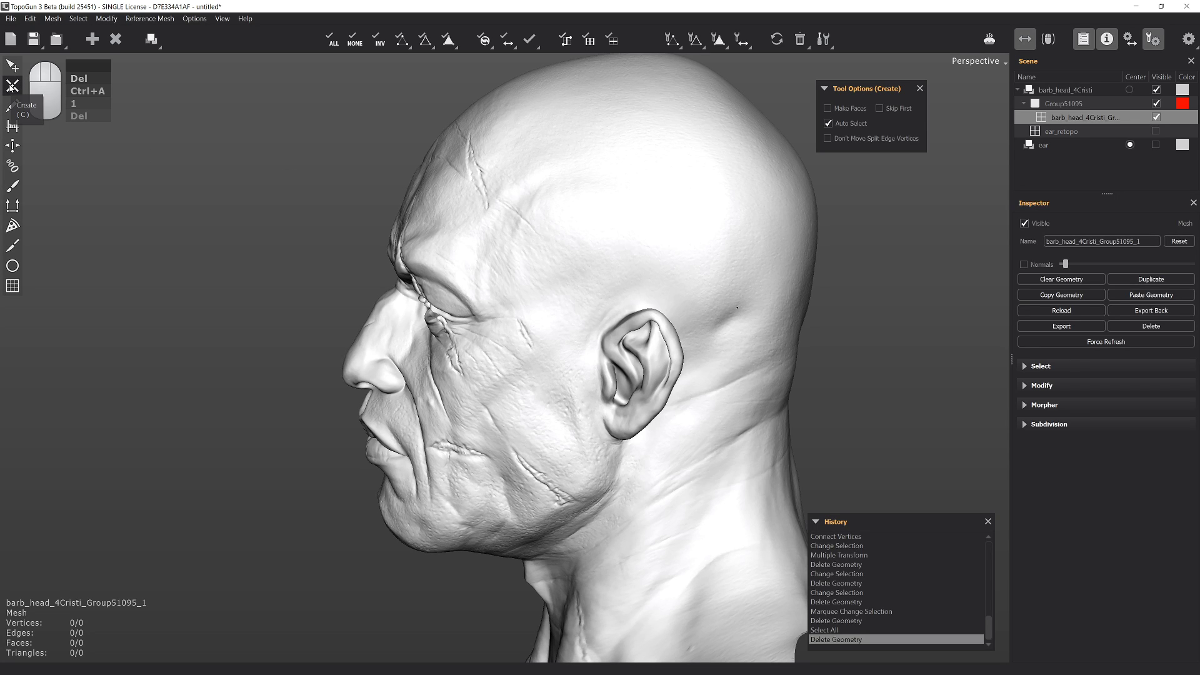
pyautogui.keyDown('alt'); pyautogui.moveTo(584, 125); pyautogui.dragTo(553, 120); pyautogui.keyUp('alt')
pyautogui.click(552, 122)
pyautogui.click(454, 207)
pyautogui.click(582, 264)
pyautogui.click(658, 207)
pyautogui.click(551, 122)
pyautogui.keyDown('alt'); pyautogui.moveTo(774, 181); pyautogui.dragTo(594, 237); pyautogui.keyUp('alt')
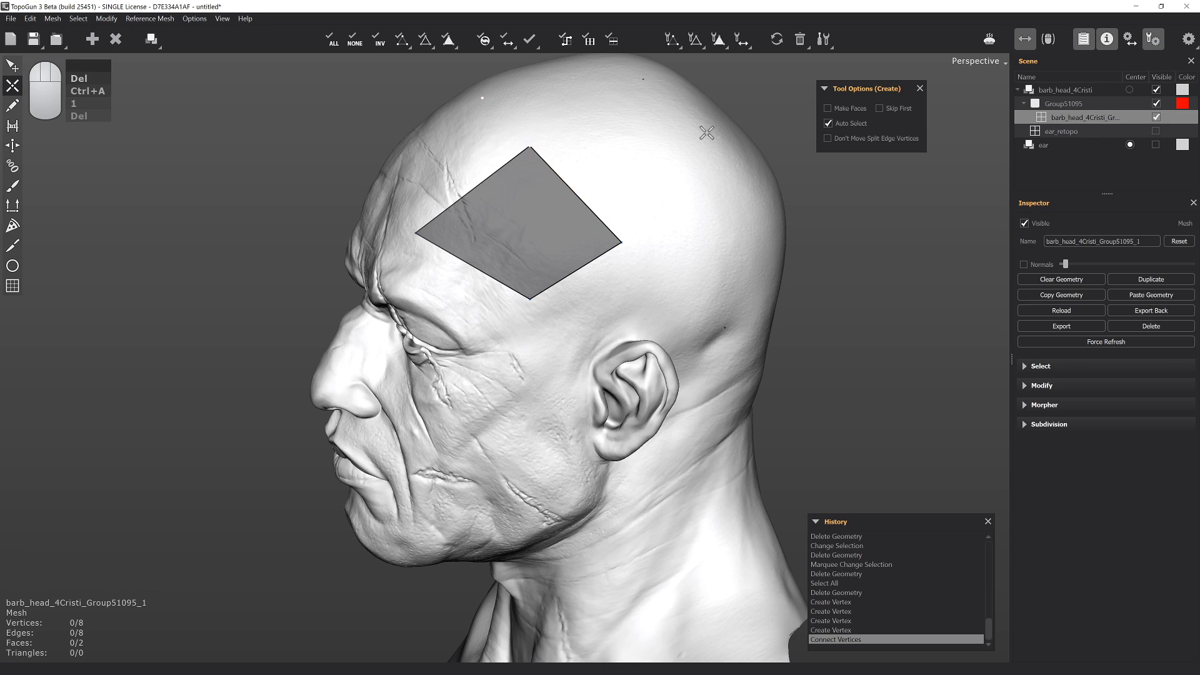
# Undo the four-vertex face back to its first vertex, and turn off symmetry
pyautogui.hotkey('ctrl', 'z')
pyautogui.hotkey('ctrl', 'z')
pyautogui.hotkey('ctrl', 'z')
pyautogui.hotkey('ctrl', 'z')
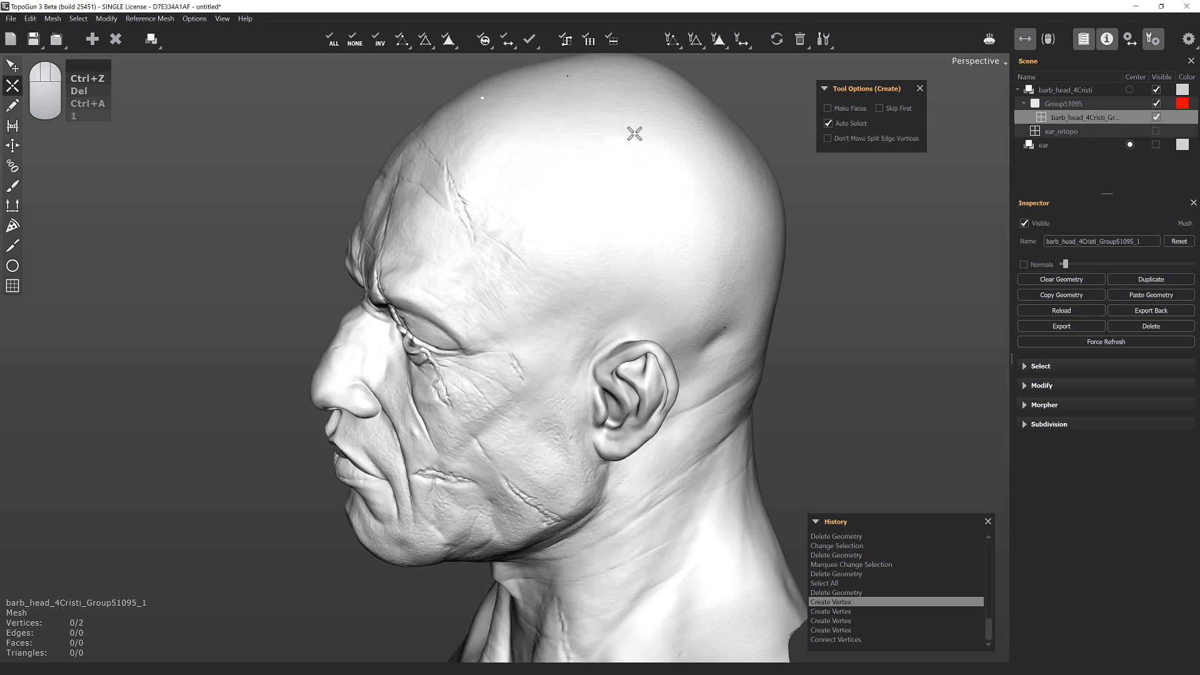
pyautogui.press('x')
# Add two vertices above the temple, connect them into a triangle, and split its rear edge by pulling it backward into a quad
pyautogui.keyDown('alt'); pyautogui.moveTo(520, 152); pyautogui.dragTo(546, 182); pyautogui.keyUp('alt')
pyautogui.click(460, 234)
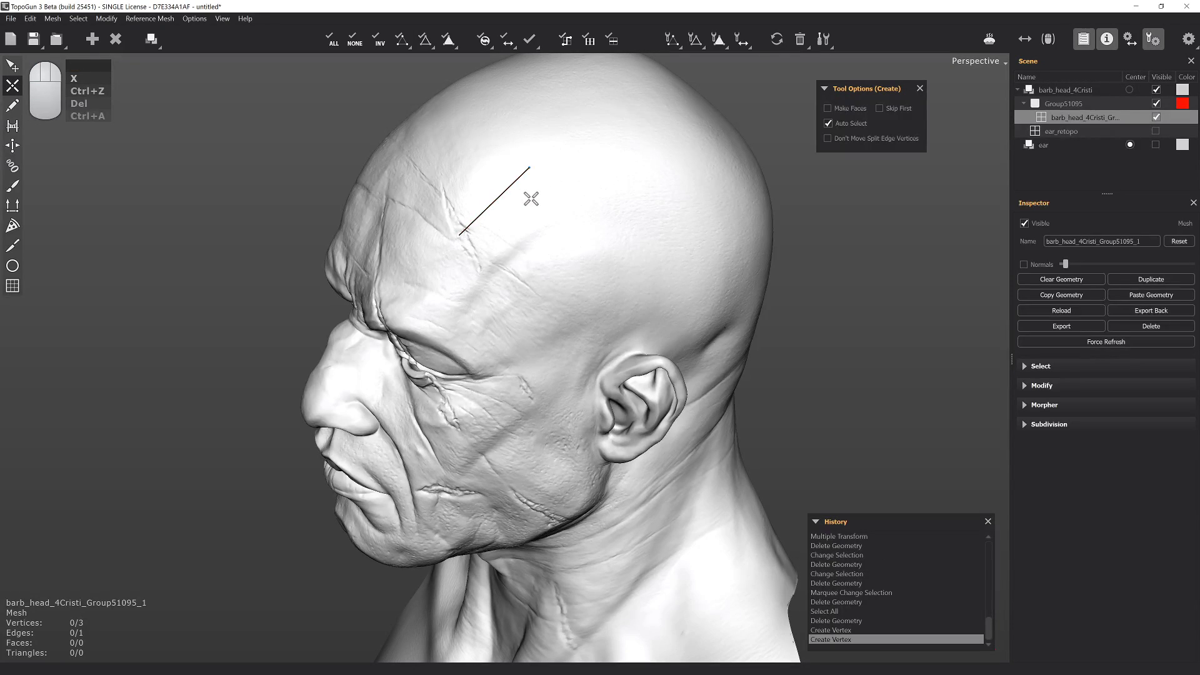
pyautogui.click(532, 298)
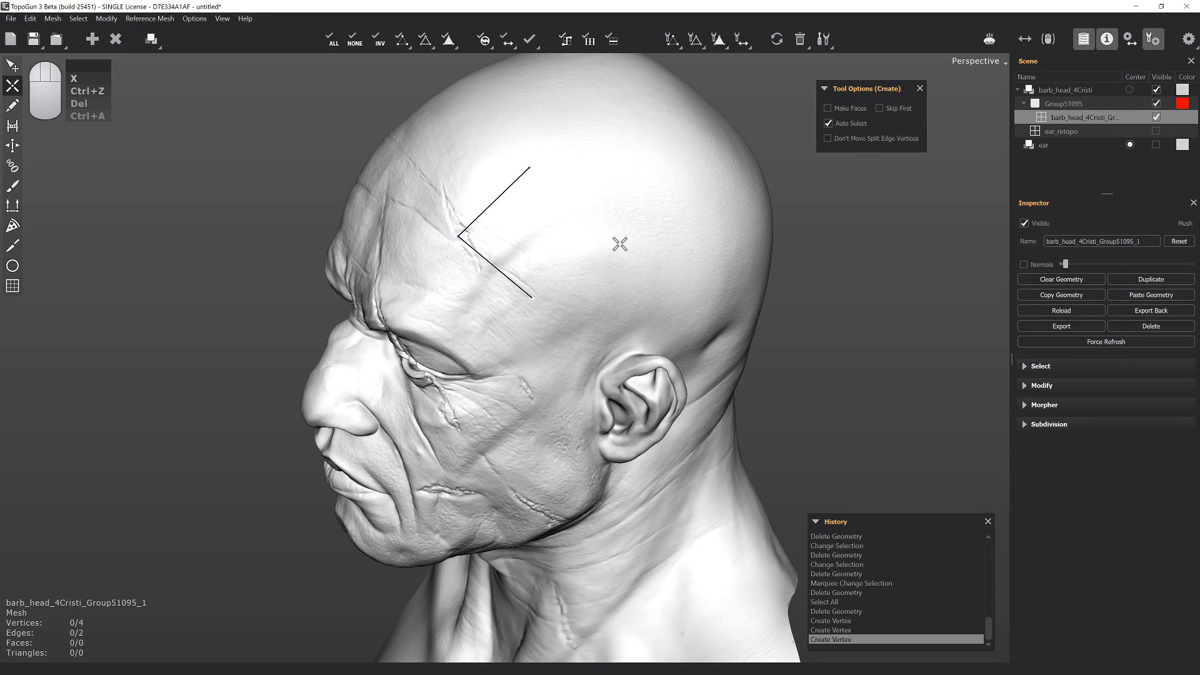
pyautogui.click(530, 166)
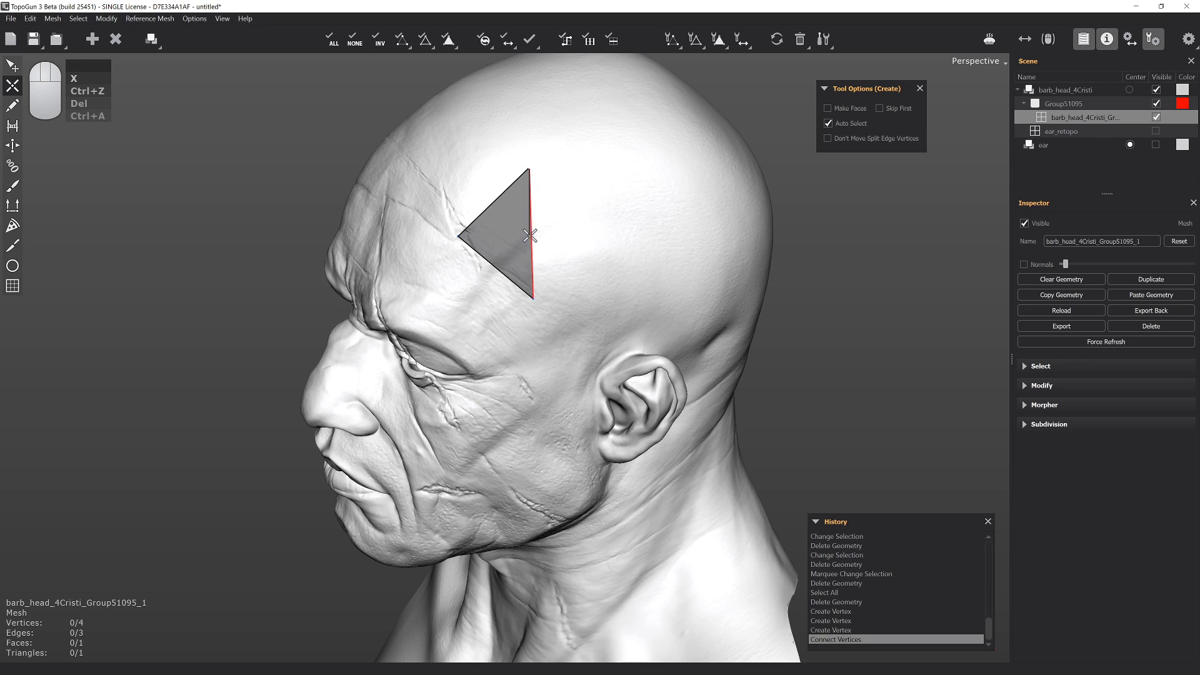
pyautogui.moveTo(532, 238); pyautogui.dragTo(613, 241)
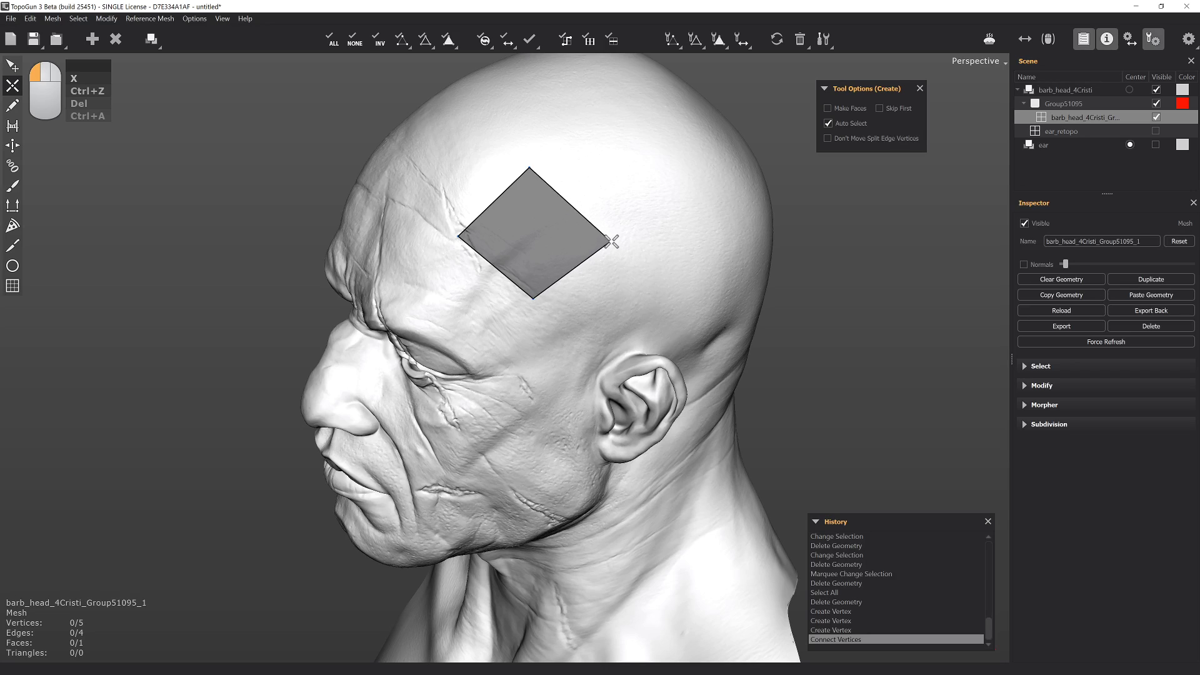
# Add a vertex behind the first face, connect it into a triangle, and split its upper edge outward to form a second quad
pyautogui.click(663, 197)
pyautogui.click(533, 167)
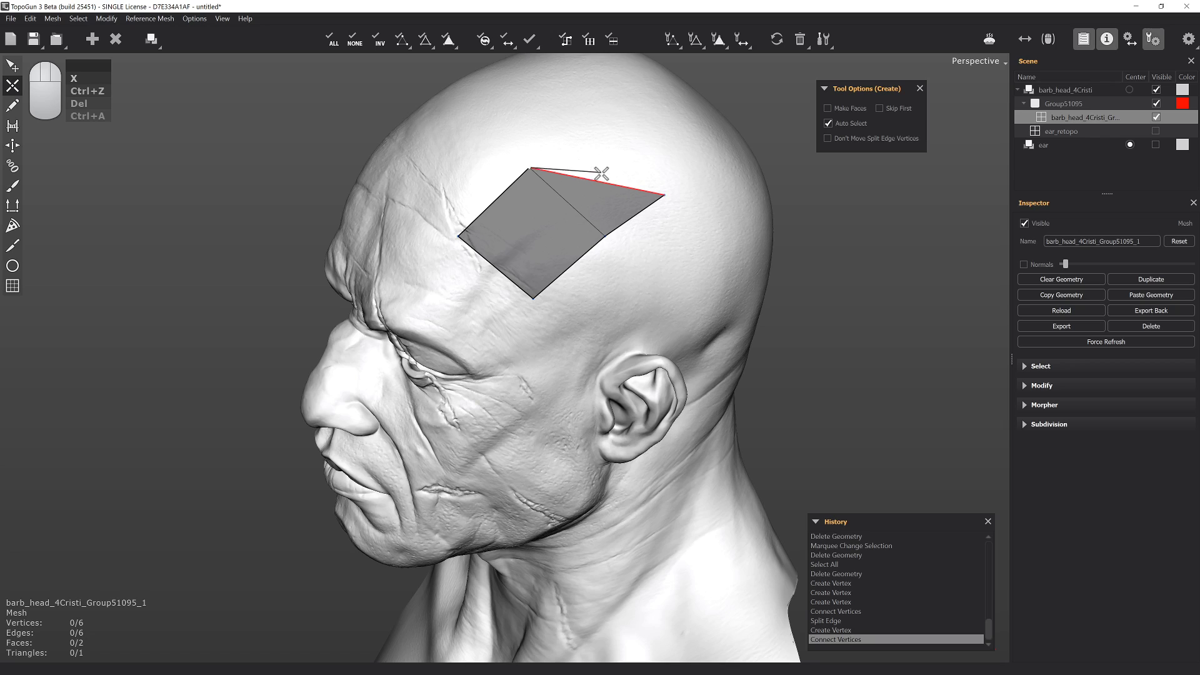
pyautogui.moveTo(599, 174); pyautogui.dragTo(592, 123)
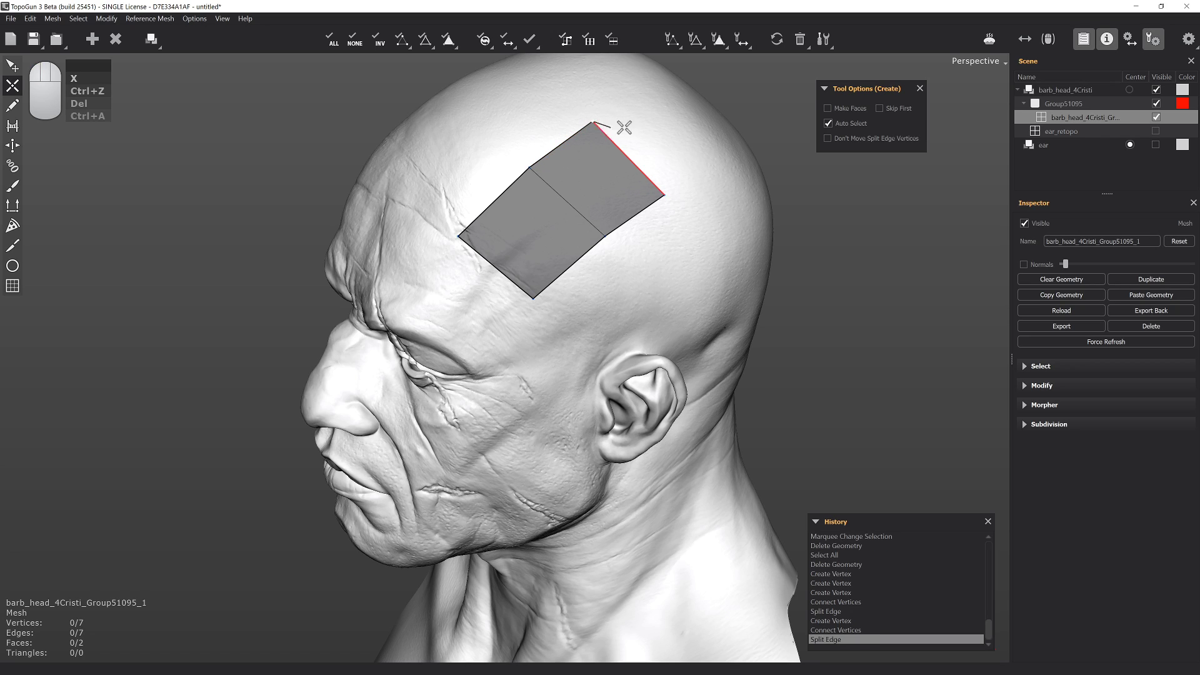
pyautogui.keyDown('alt'); pyautogui.moveTo(675, 134); pyautogui.dragTo(535, 299); pyautogui.keyUp('alt')
pyautogui.keyDown('alt'); pyautogui.moveTo(534, 299); pyautogui.dragTo(536, 298, button='middle'); pyautogui.keyUp('alt')
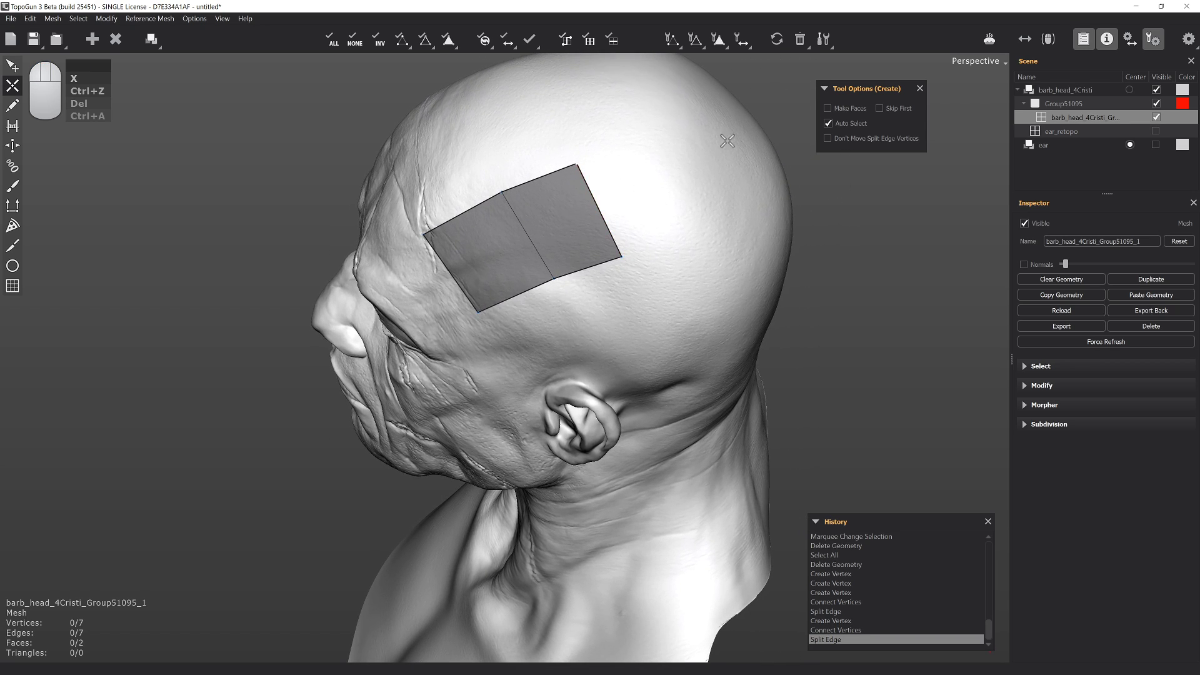
# Turn off Auto Select and extend the rear end of the face strip with a third quad
pyautogui.click(826, 125)
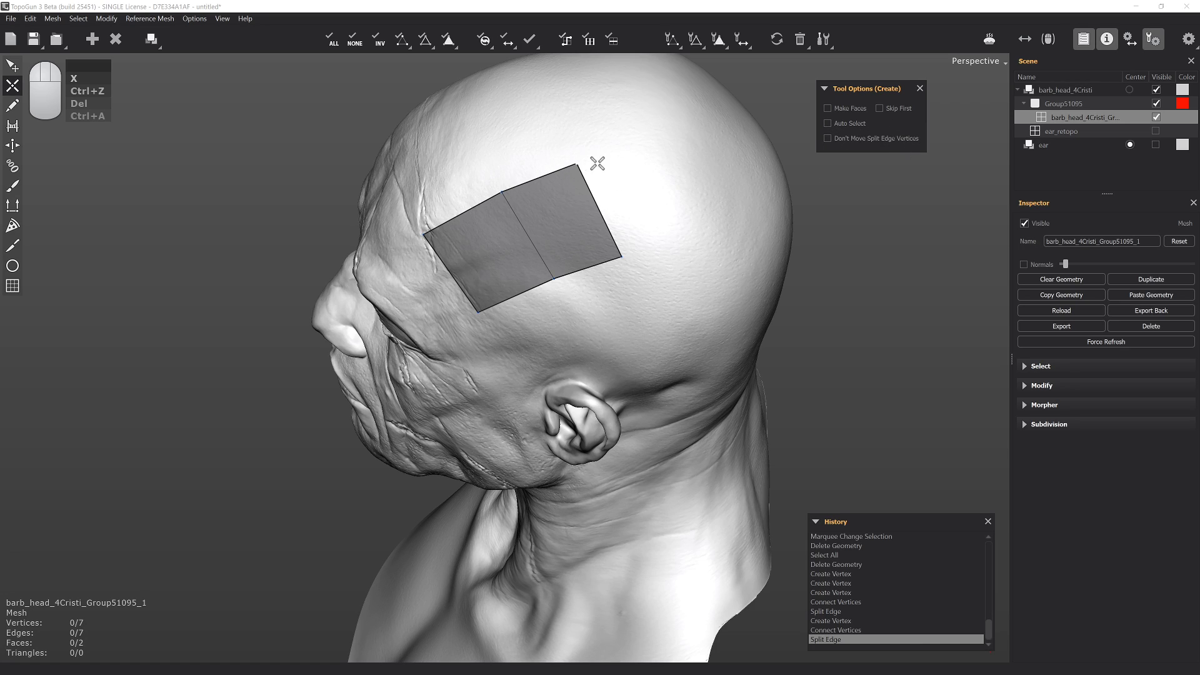
pyautogui.click(670, 143)
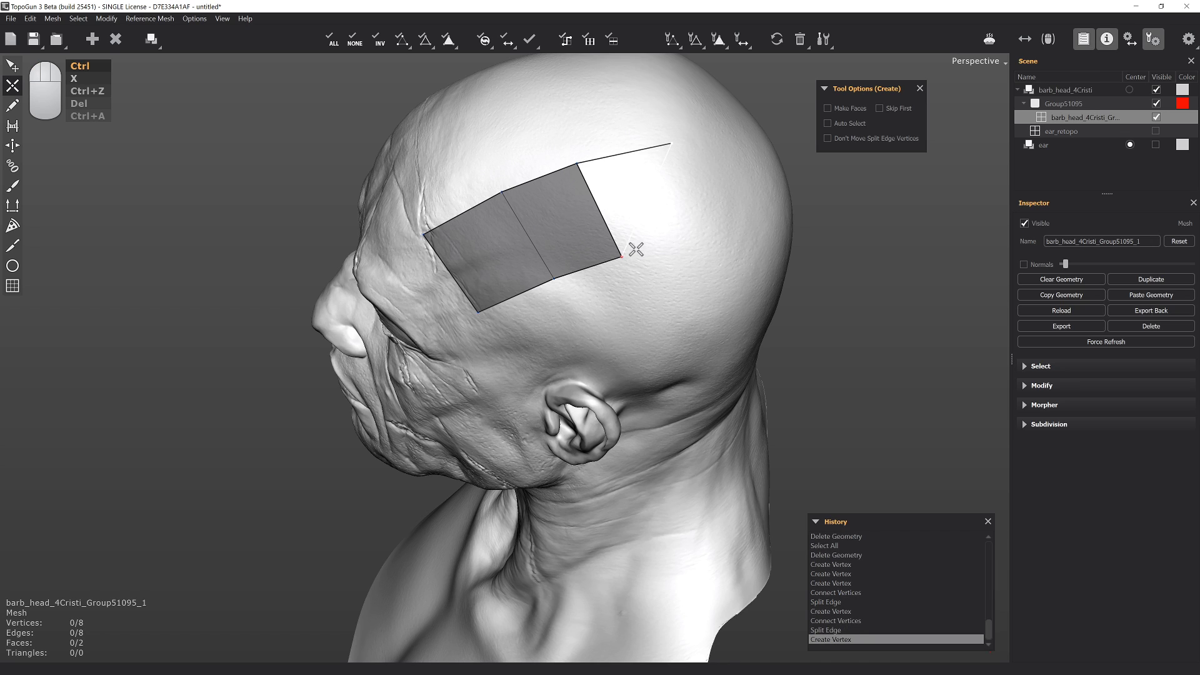
pyautogui.keyDown('shift'); pyautogui.click(713, 212); pyautogui.keyUp('shift')
pyautogui.keyDown('shift'); pyautogui.moveTo(713, 212); pyautogui.dragTo(788, 240); pyautogui.keyUp('shift')
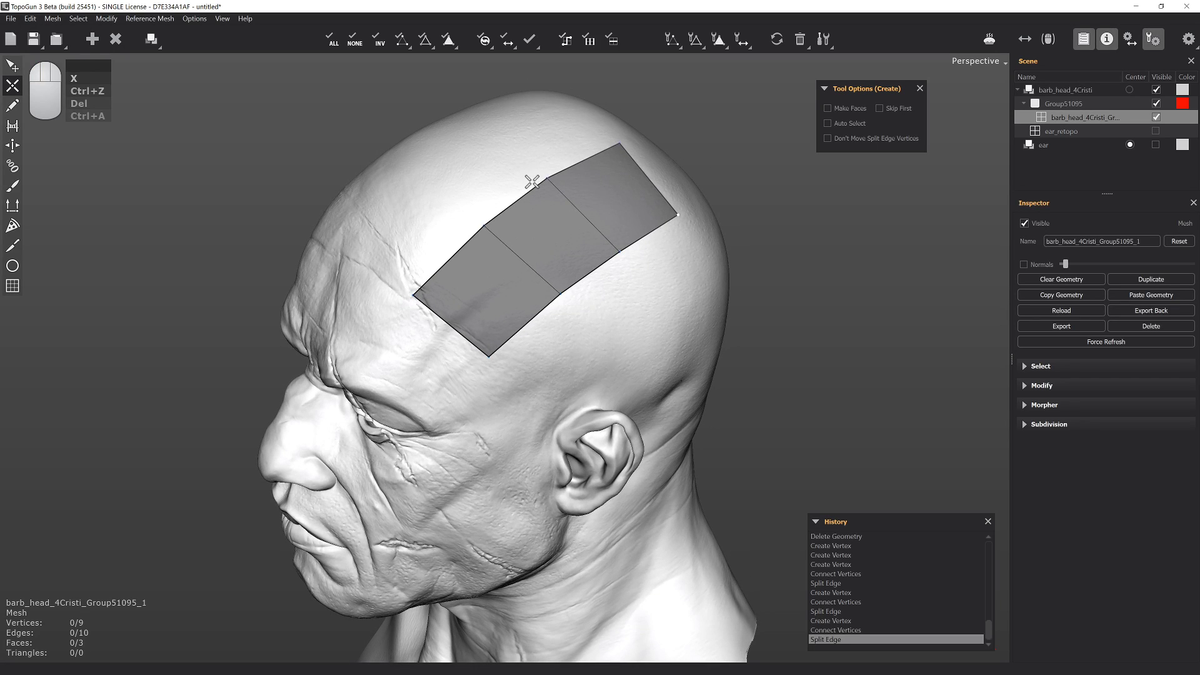
# Add a fourth quad to the strip around the back of the head, splitting the triangle's open edge outward
pyautogui.keyDown('alt'); pyautogui.moveTo(588, 183); pyautogui.dragTo(645, 251); pyautogui.keyUp('alt')
pyautogui.keyDown('ctrl'); pyautogui.click(752, 262); pyautogui.keyUp('ctrl')
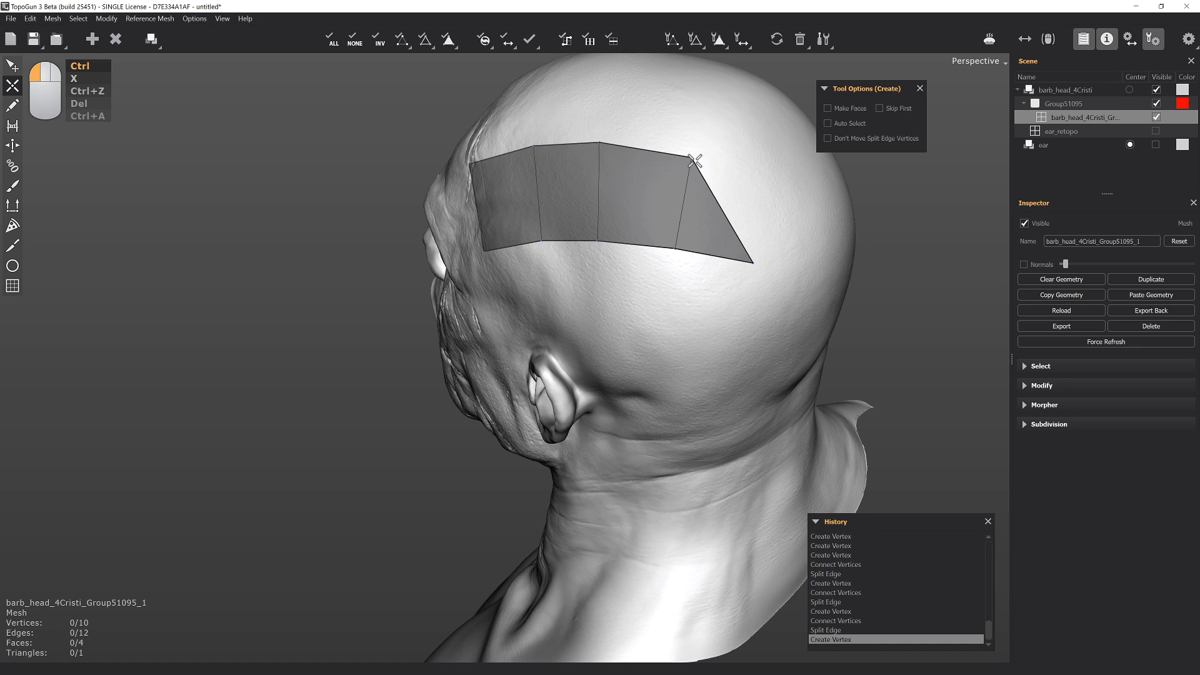
pyautogui.keyDown('ctrl'); pyautogui.click(694, 161); pyautogui.keyUp('ctrl')
pyautogui.keyDown('shift'); pyautogui.moveTo(724, 199); pyautogui.dragTo(772, 181); pyautogui.keyUp('shift')
# Turn on Make Face, place vertices above the strip to build a second row of faces toward the forehead, and turn Make Face off
pyautogui.keyDown('alt'); pyautogui.moveTo(538, 201); pyautogui.dragTo(639, 198); pyautogui.keyUp('alt')
pyautogui.moveTo(687, 165)
pyautogui.keyDown('alt'); pyautogui.mouseDown()
pyautogui.moveTo(595, 142)
pyautogui.moveTo(702, 172)
pyautogui.mouseUp(); pyautogui.keyUp('alt')
pyautogui.keyDown('alt'); pyautogui.moveTo(594, 282); pyautogui.dragTo(672, 242); pyautogui.keyUp('alt')
pyautogui.click(831, 110)
pyautogui.click(679, 100)
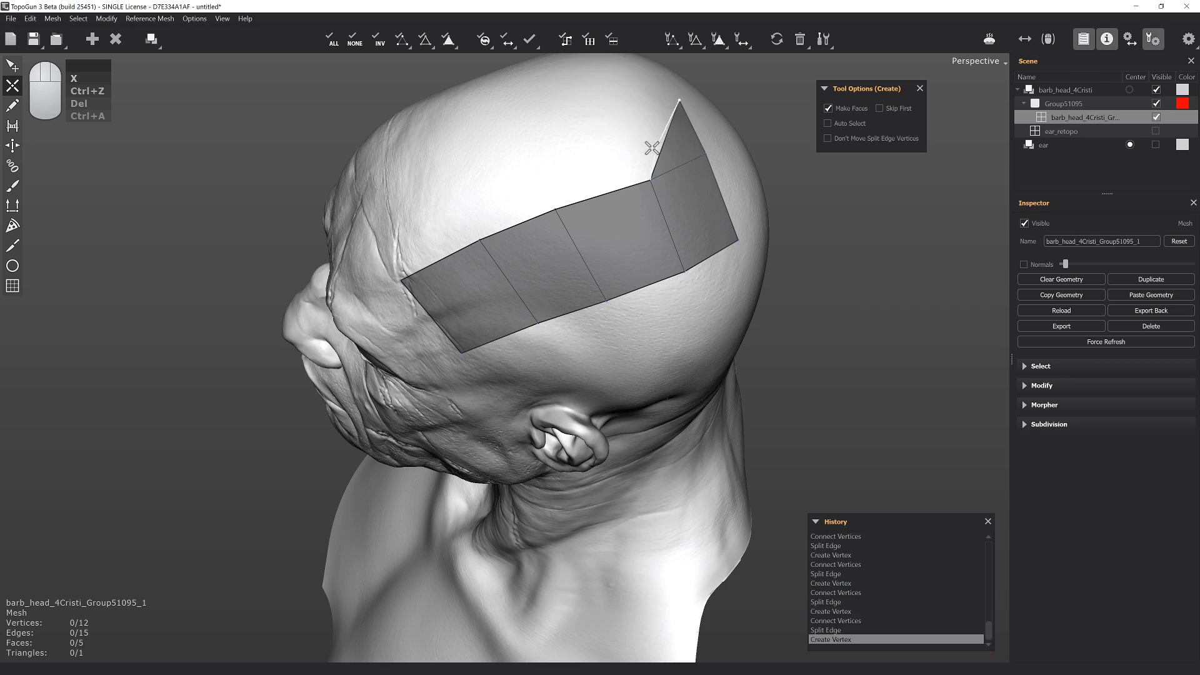
pyautogui.moveTo(657, 149); pyautogui.dragTo(618, 116)
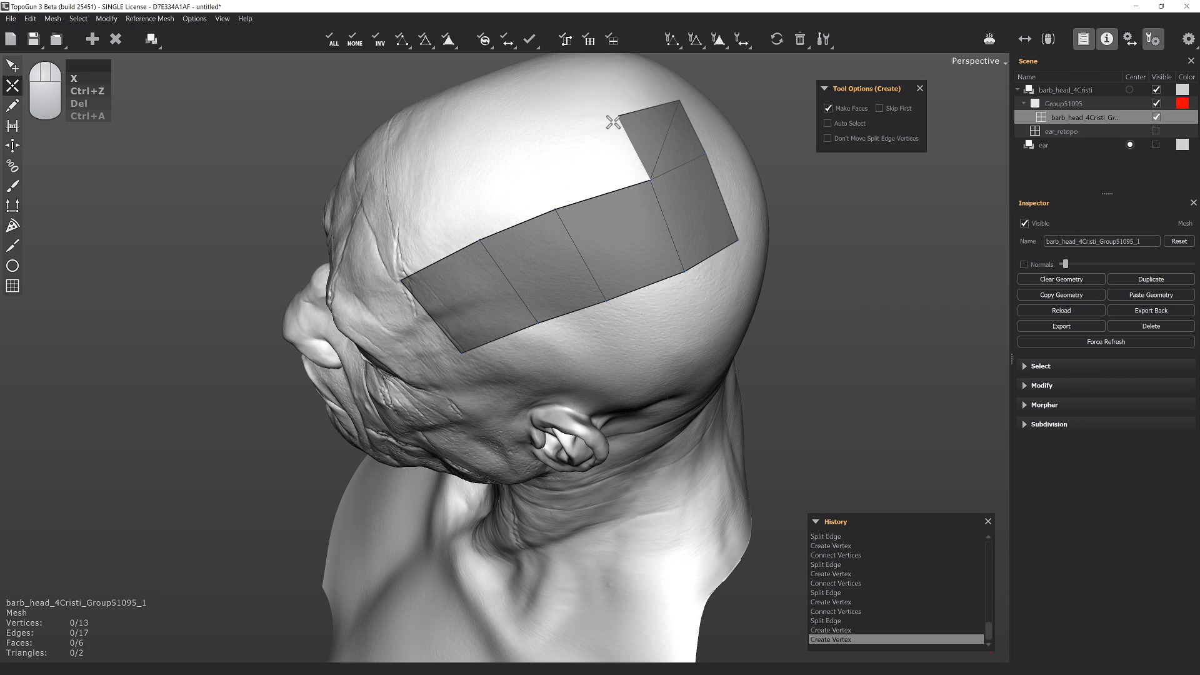
pyautogui.click(521, 145)
pyautogui.keyDown('alt'); pyautogui.moveTo(474, 184); pyautogui.dragTo(592, 151); pyautogui.keyUp('alt')
pyautogui.moveTo(417, 297); pyautogui.dragTo(457, 279)
pyautogui.click(453, 344)
pyautogui.click(829, 108)
# Switch to the Edit tool and set its marquee shape to Rectangle
pyautogui.keyDown('alt'); pyautogui.moveTo(562, 262); pyautogui.dragTo(638, 195); pyautogui.keyUp('alt')
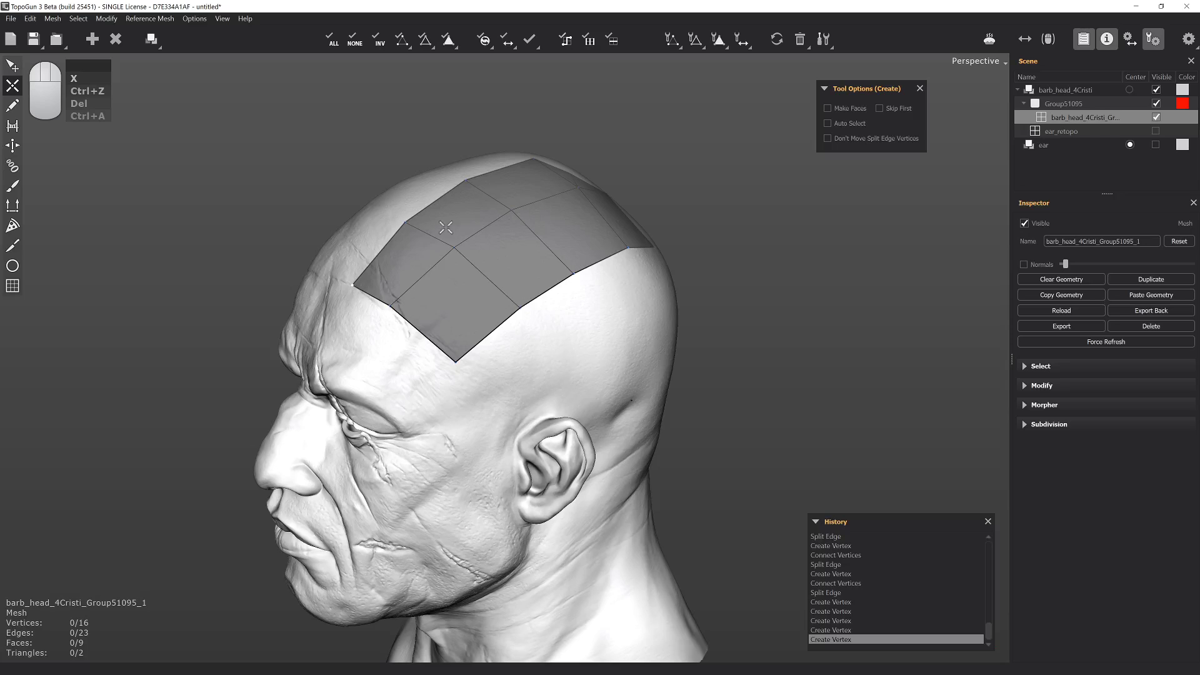
pyautogui.moveTo(437, 226)
pyautogui.keyDown('alt'); pyautogui.mouseDown()
pyautogui.moveTo(454, 181)
pyautogui.moveTo(582, 183)
pyautogui.mouseUp(); pyautogui.keyUp('alt')
pyautogui.press('e')
pyautogui.click(848, 222)
pyautogui.moveTo(442, 246)
pyautogui.keyDown('alt'); pyautogui.mouseDown()
pyautogui.moveTo(589, 175)
pyautogui.moveTo(466, 167)
pyautogui.mouseUp(); pyautogui.keyUp('alt')
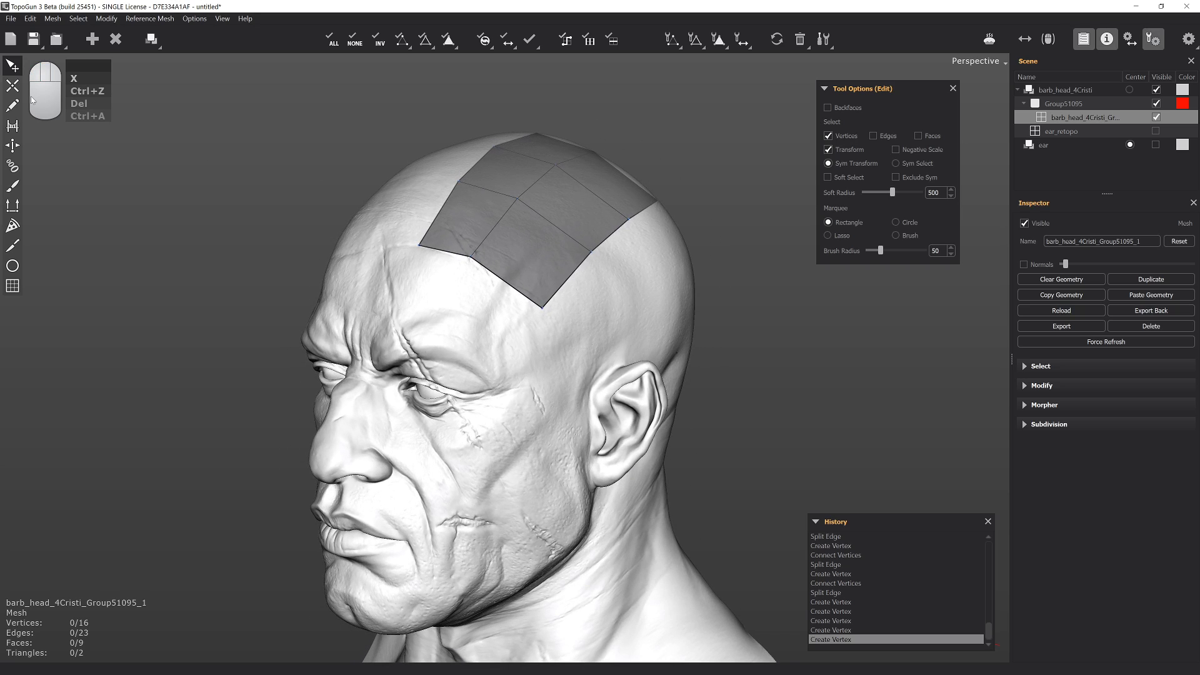
# With the Draw tool, sketch four roughly horizontal lines across the back of the head and neck behind the ear
pyautogui.click(12, 106)
pyautogui.moveTo(447, 233)
pyautogui.keyDown('alt'); pyautogui.mouseDown()
pyautogui.moveTo(315, 335)
pyautogui.moveTo(207, 196)
pyautogui.mouseUp(); pyautogui.keyUp('alt')
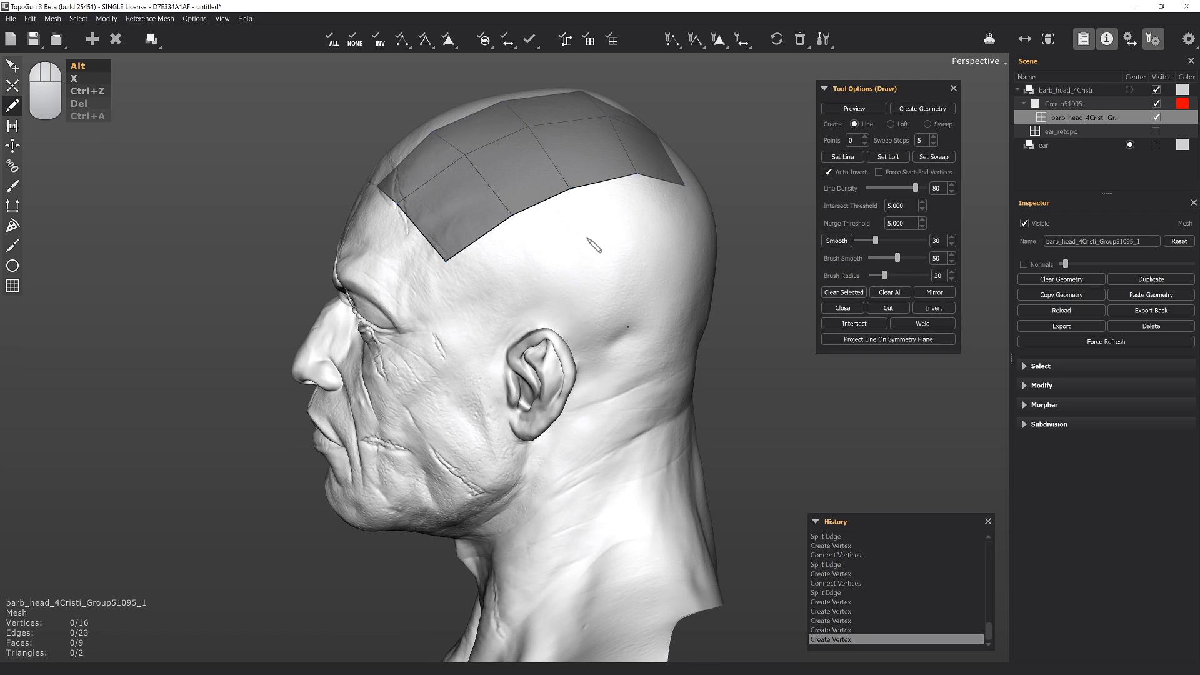
pyautogui.moveTo(595, 236)
pyautogui.keyDown('alt'); pyautogui.mouseDown()
pyautogui.moveTo(527, 287)
pyautogui.moveTo(297, 183)
pyautogui.moveTo(563, 209)
pyautogui.moveTo(509, 260)
pyautogui.moveTo(648, 205)
pyautogui.mouseUp(); pyautogui.keyUp('alt')
pyautogui.moveTo(504, 285); pyautogui.dragTo(663, 258)
pyautogui.moveTo(511, 346); pyautogui.dragTo(647, 311)
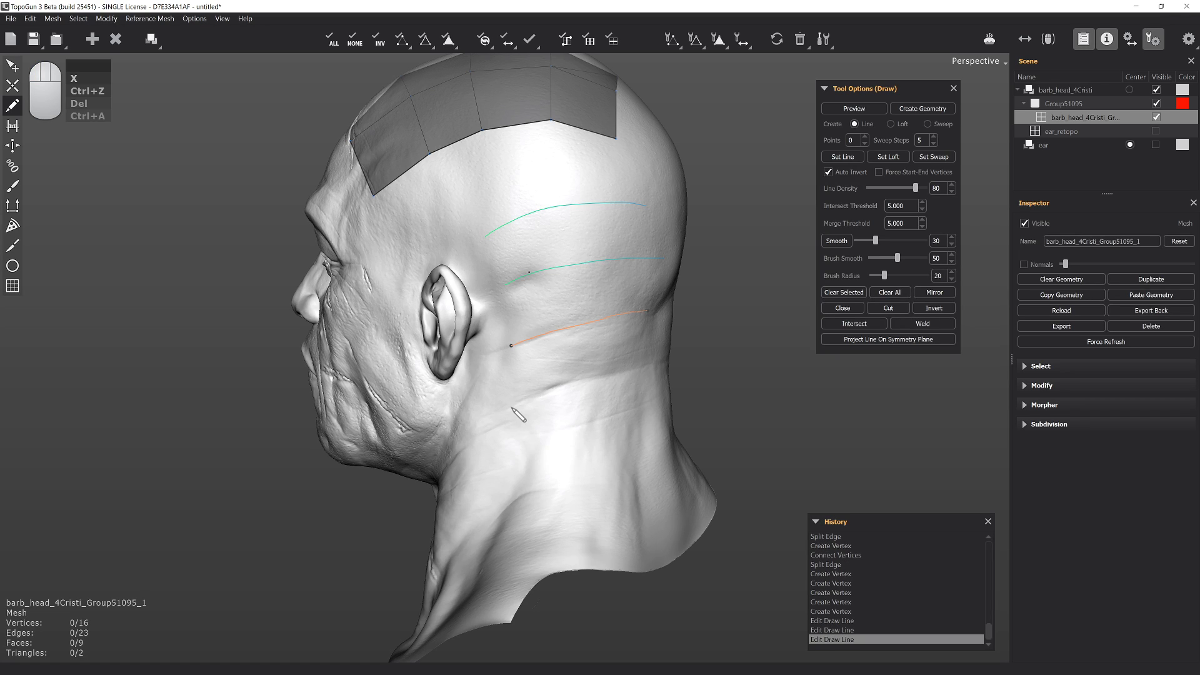
pyautogui.moveTo(513, 407); pyautogui.dragTo(657, 361)
# Draw three vertical lines crossing the four horizontal ones to complete a grid behind the ear
pyautogui.moveTo(506, 199)
pyautogui.mouseDown()
pyautogui.moveTo(530, 275)
pyautogui.moveTo(512, 434)
pyautogui.mouseUp()
pyautogui.moveTo(563, 181); pyautogui.dragTo(571, 431)
pyautogui.keyDown('alt'); pyautogui.moveTo(605, 301); pyautogui.dragTo(548, 297); pyautogui.keyUp('alt')
pyautogui.moveTo(602, 178)
pyautogui.mouseDown()
pyautogui.moveTo(631, 308)
pyautogui.moveTo(631, 429)
pyautogui.mouseUp()
pyautogui.moveTo(510, 275)
pyautogui.keyDown('alt'); pyautogui.mouseDown()
pyautogui.moveTo(610, 248)
pyautogui.moveTo(558, 251)
pyautogui.mouseUp(); pyautogui.keyUp('alt')
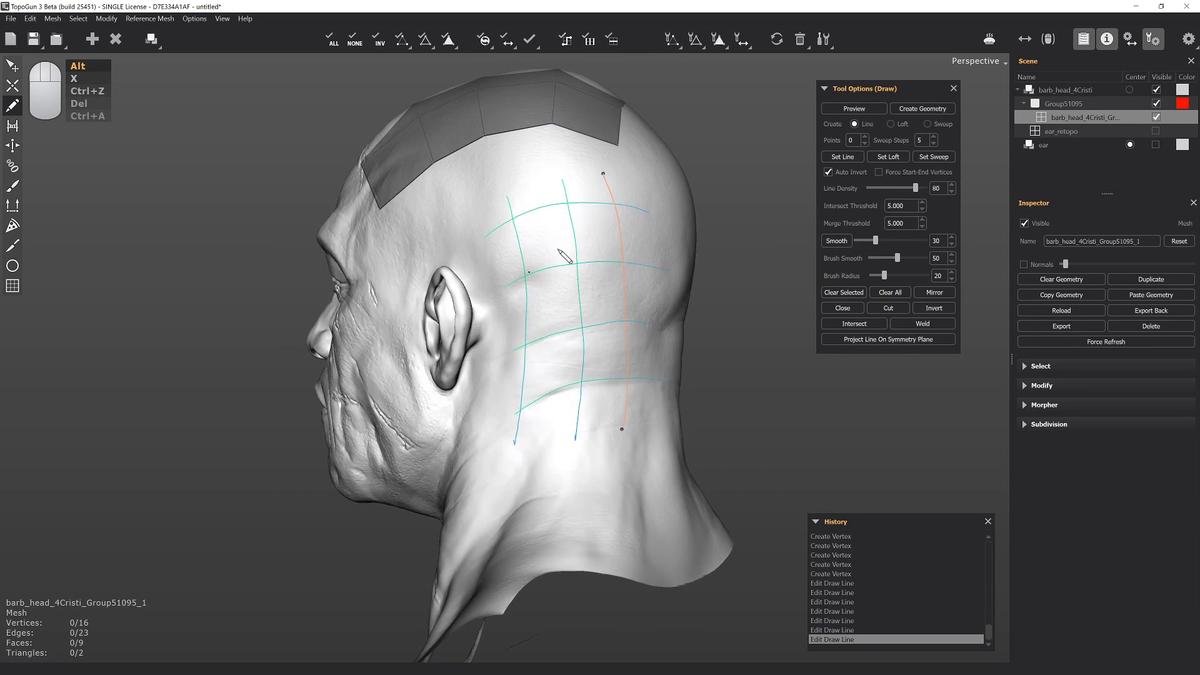
# Preview the drawn grid, create its geometry, and clear all draw lines
pyautogui.click(854, 109)
pyautogui.click(920, 110)
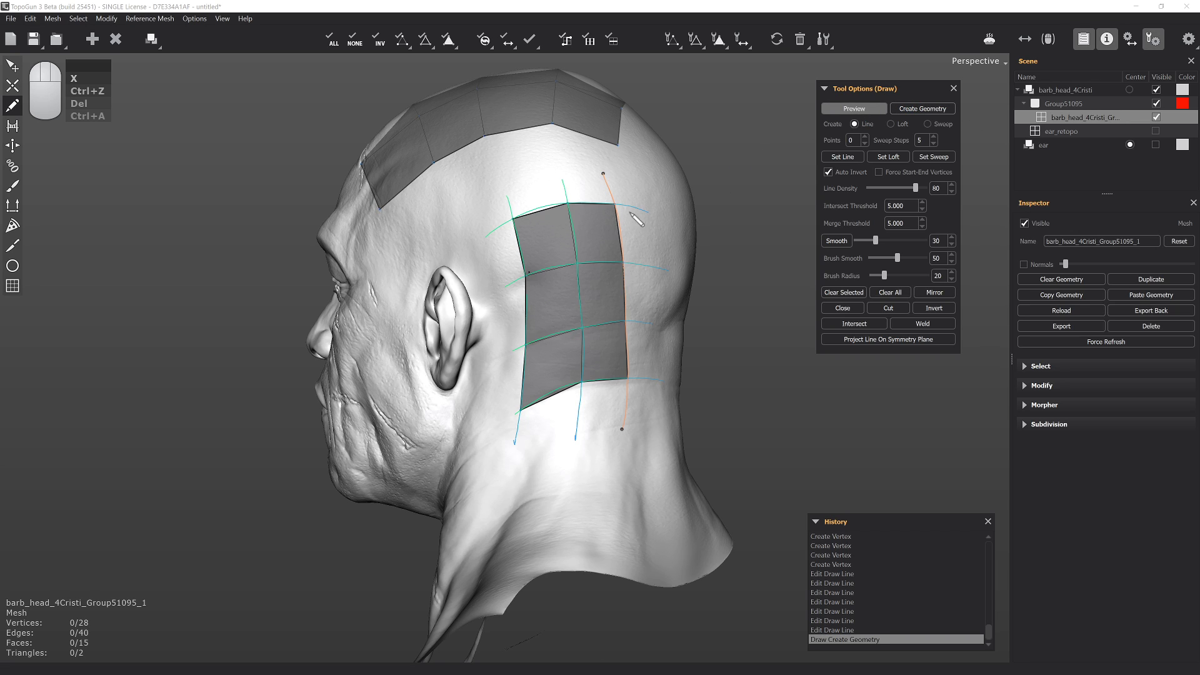
pyautogui.moveTo(875, 188)
pyautogui.keyDown('alt'); pyautogui.mouseDown()
pyautogui.moveTo(769, 203)
pyautogui.moveTo(836, 206)
pyautogui.moveTo(500, 226)
pyautogui.mouseUp(); pyautogui.keyUp('alt')
pyautogui.keyDown('alt'); pyautogui.moveTo(720, 223); pyautogui.dragTo(788, 235); pyautogui.keyUp('alt')
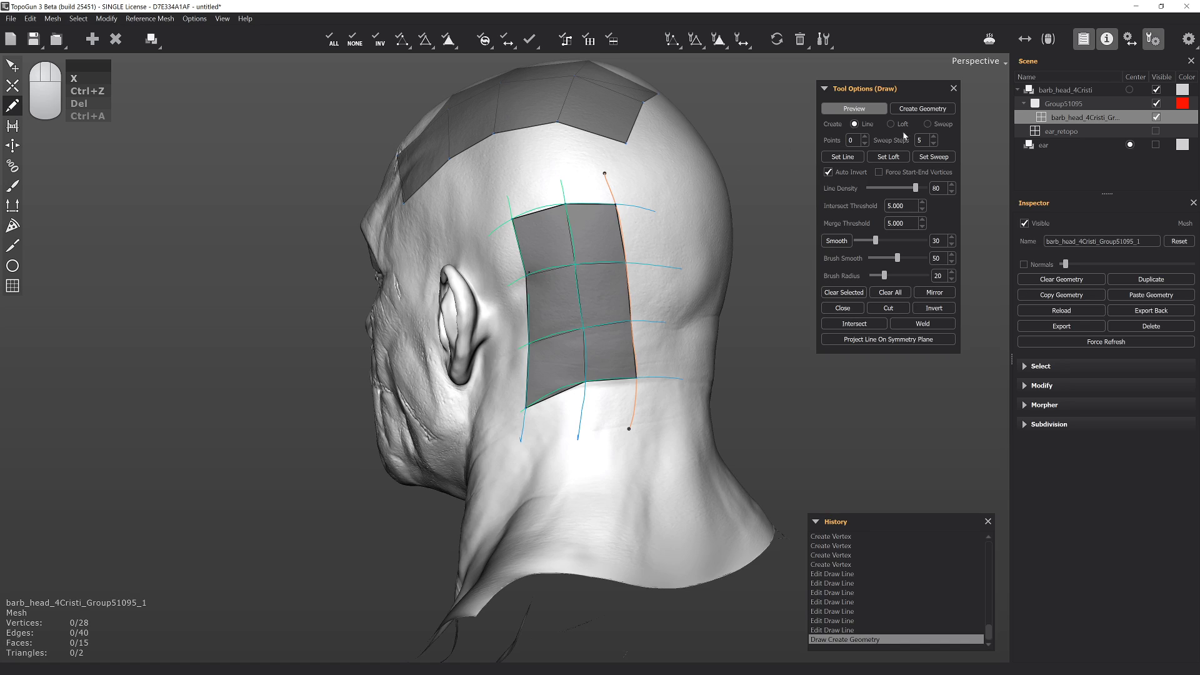
pyautogui.click(890, 293)
pyautogui.moveTo(505, 289)
pyautogui.keyDown('alt'); pyautogui.mouseDown()
pyautogui.moveTo(649, 270)
pyautogui.moveTo(562, 269)
pyautogui.moveTo(622, 246)
pyautogui.moveTo(466, 223)
pyautogui.mouseUp(); pyautogui.keyUp('alt')
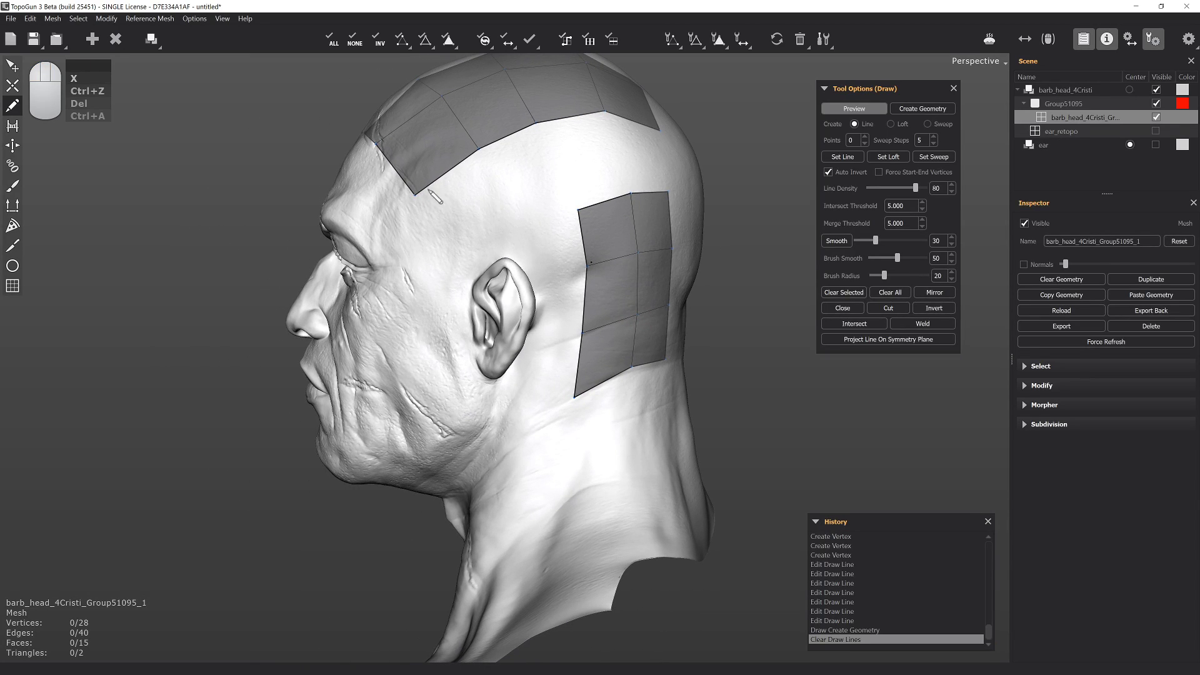
# Use the Bridge tool in Edges mode to join the crown strip's lower edges to the top edges of the patch behind the ear
pyautogui.click(12, 126)
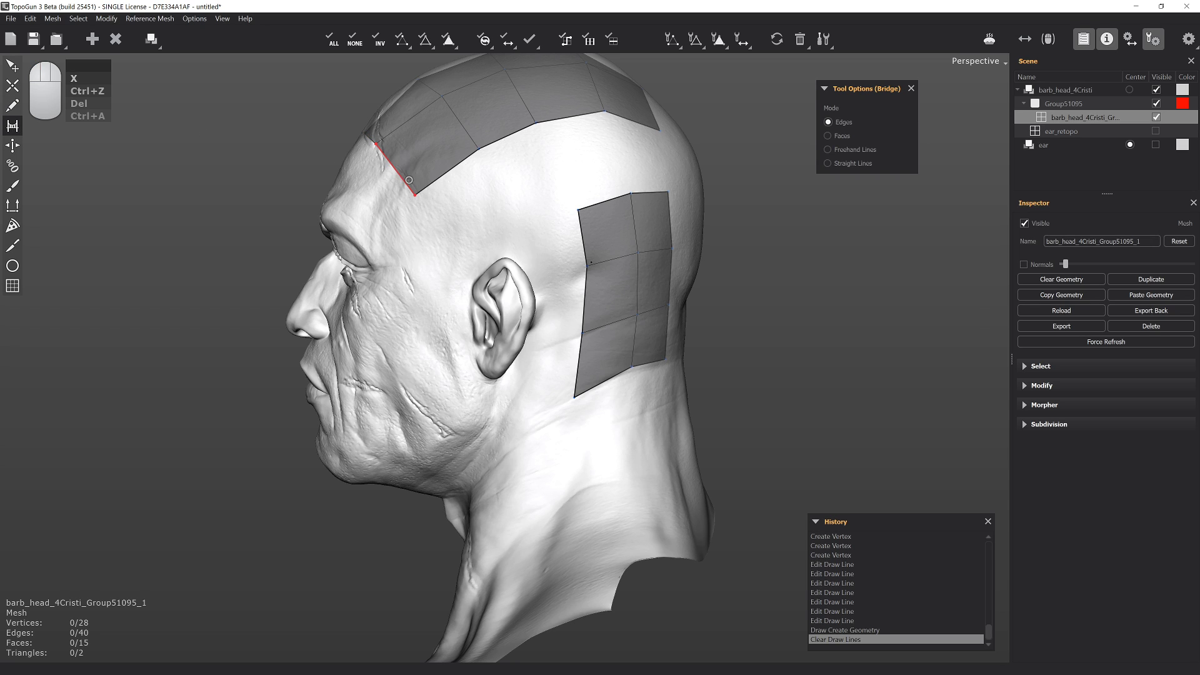
pyautogui.keyDown('alt'); pyautogui.moveTo(409, 181); pyautogui.dragTo(410, 237); pyautogui.keyUp('alt')
pyautogui.moveTo(575, 144); pyautogui.dragTo(587, 232)
pyautogui.click(565, 145)
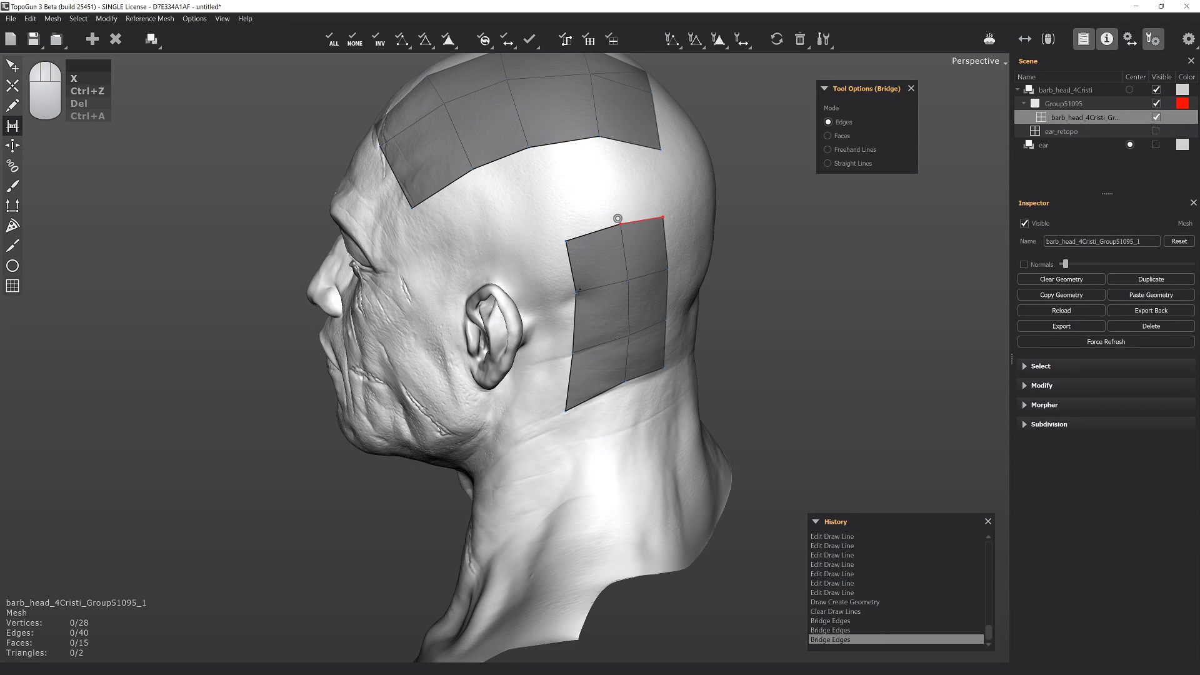
pyautogui.moveTo(602, 148); pyautogui.dragTo(619, 224)
pyautogui.click(542, 211)
pyautogui.click(668, 176)
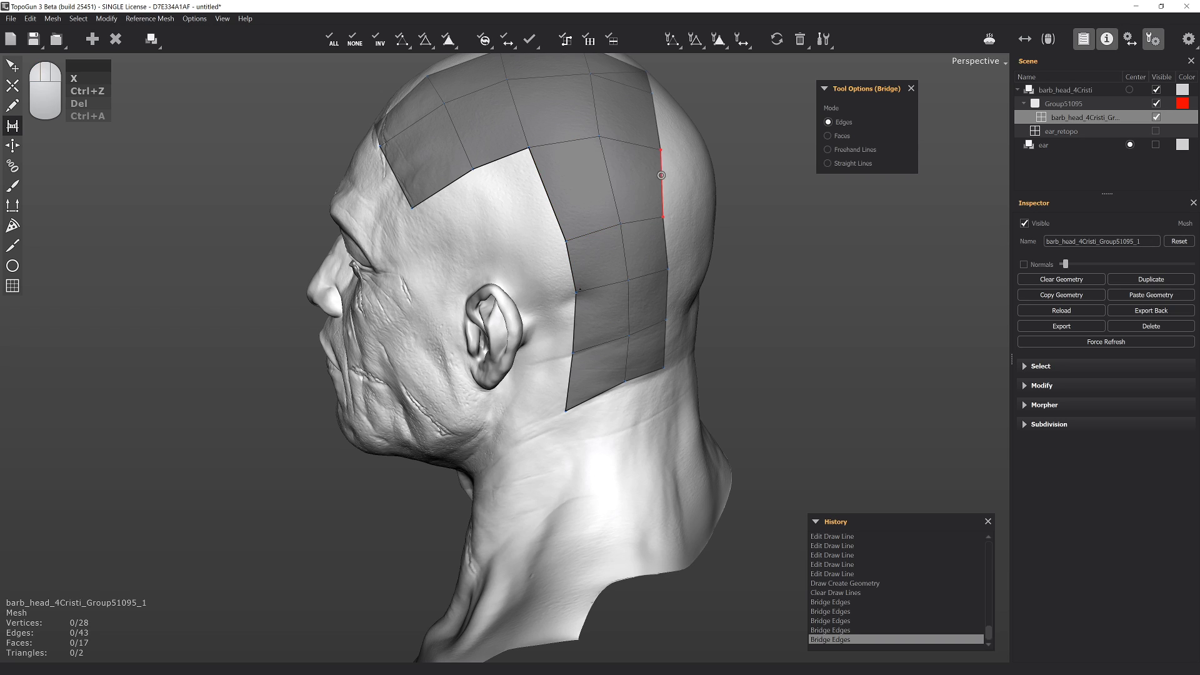
pyautogui.keyDown('alt'); pyautogui.moveTo(536, 187); pyautogui.dragTo(500, 183); pyautogui.keyUp('alt')
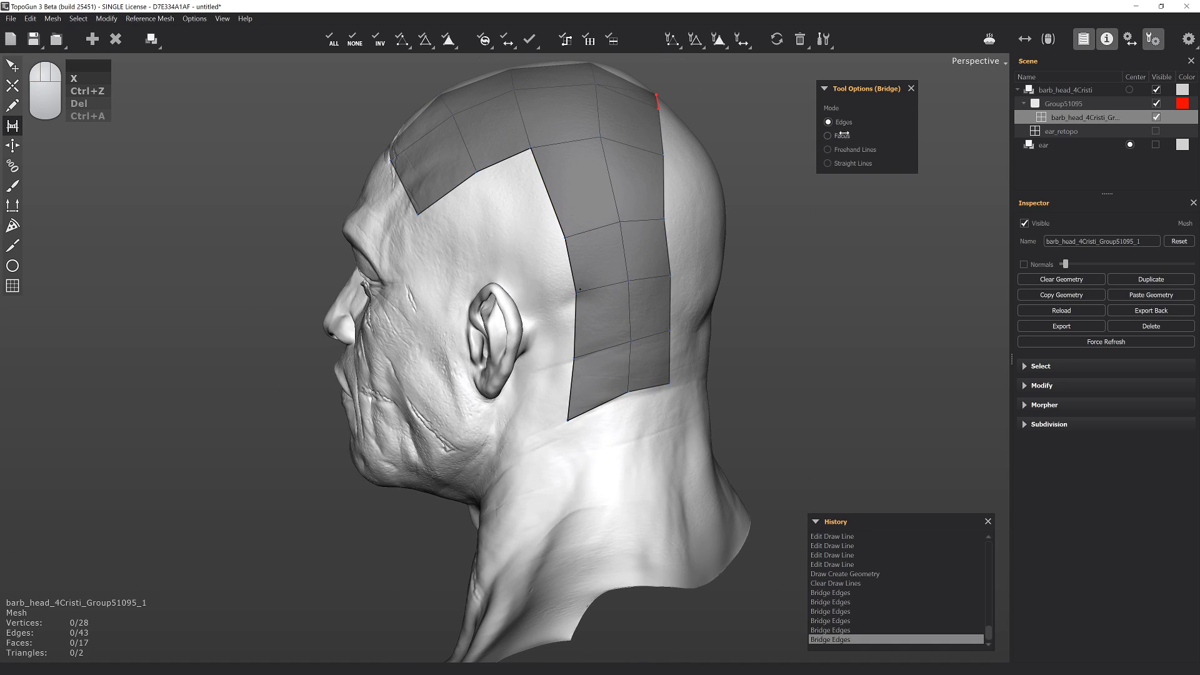
# Set the Bridge mode to Faces, and delete the three connecting edges of the bridged faces with the Edit tool in edge selection
pyautogui.click(833, 136)
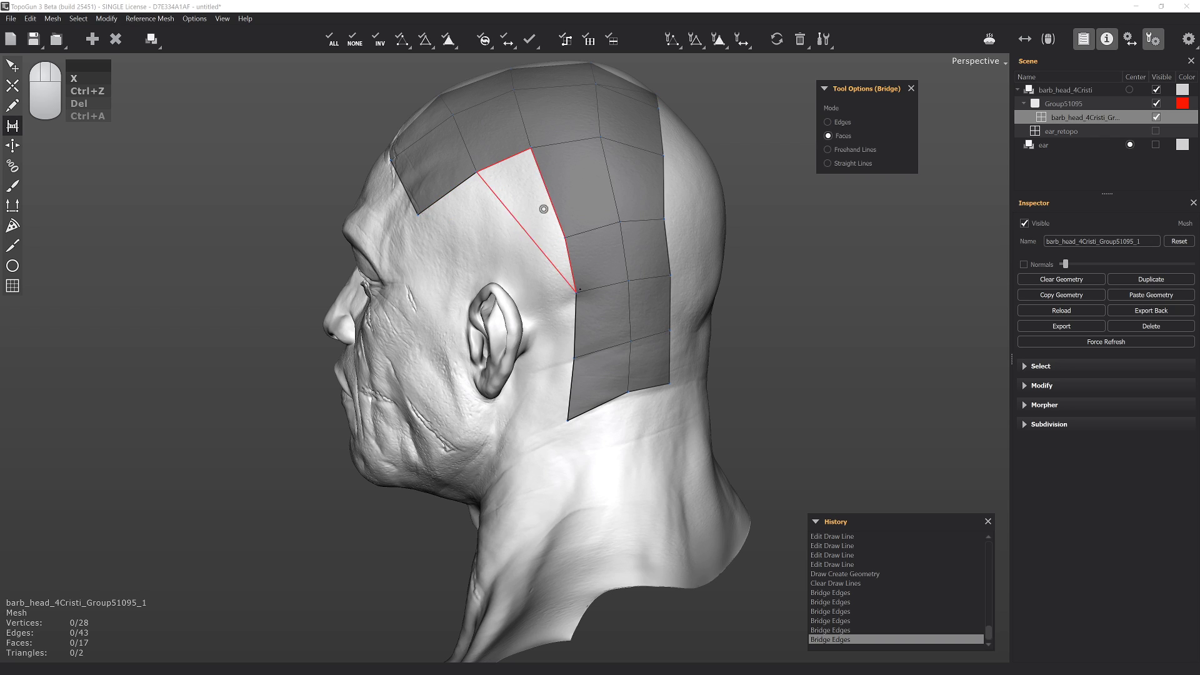
pyautogui.press('e')
pyautogui.press('2')
pyautogui.click(549, 192)
pyautogui.press('Delete')
pyautogui.click(614, 193)
pyautogui.press('Delete')
pyautogui.click(665, 197)
pyautogui.press('Delete')
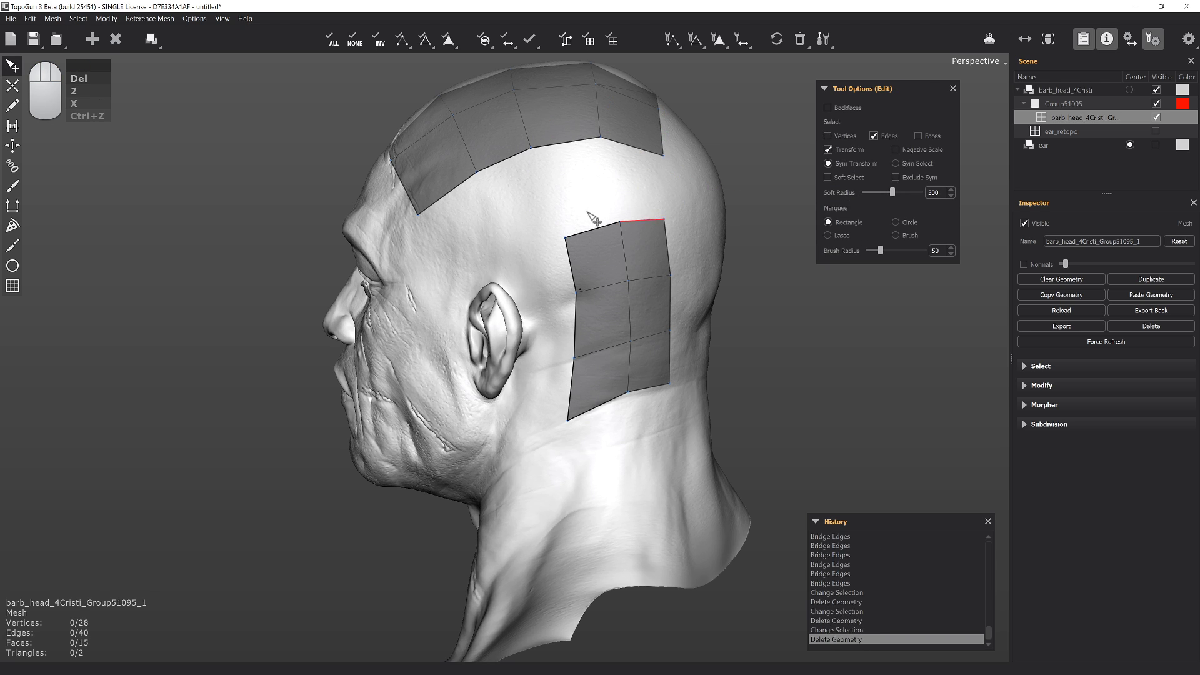
# Use the Bridge tool in Faces mode to fill the gaps between the crown strip and the rear patch, plus the corner above the ear
pyautogui.click(13, 126)
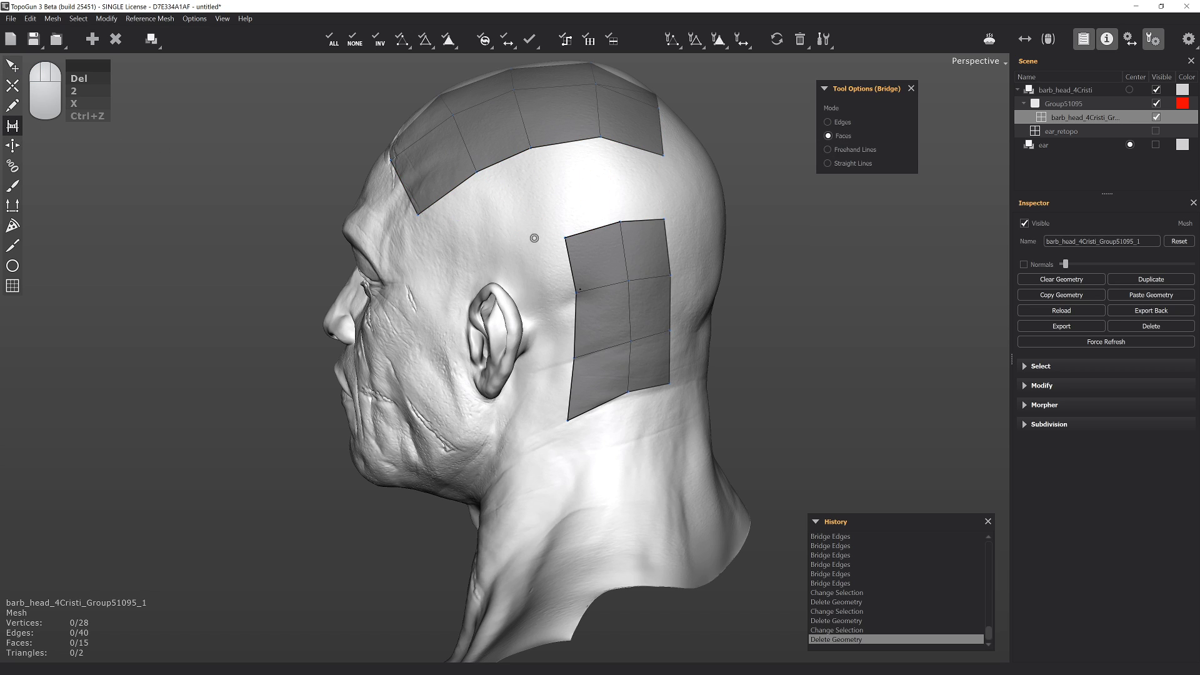
pyautogui.click(579, 194)
pyautogui.click(644, 187)
pyautogui.keyDown('alt'); pyautogui.moveTo(652, 237); pyautogui.dragTo(700, 225); pyautogui.keyUp('alt')
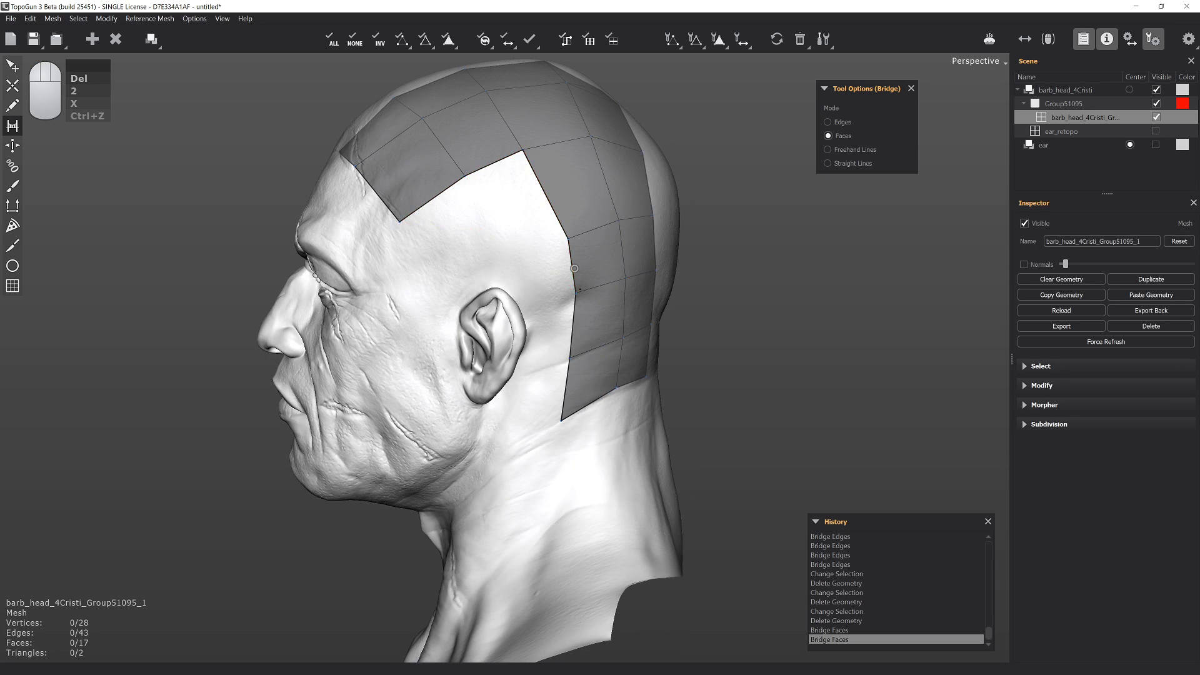
pyautogui.click(481, 215)
# Set the Bridge mode to Freehand Lines and draw a line down the back of the head to extend the mesh's rear border
pyautogui.keyDown('alt'); pyautogui.moveTo(559, 216); pyautogui.dragTo(512, 213); pyautogui.keyUp('alt')
pyautogui.keyDown('alt'); pyautogui.moveTo(513, 213); pyautogui.dragTo(459, 218, button='middle'); pyautogui.keyUp('alt')
pyautogui.click(869, 150)
pyautogui.keyDown('alt'); pyautogui.moveTo(628, 243); pyautogui.dragTo(625, 294); pyautogui.keyUp('alt')
pyautogui.keyDown('alt'); pyautogui.moveTo(625, 235); pyautogui.dragTo(625, 205, button='right'); pyautogui.keyUp('alt')
pyautogui.keyDown('alt'); pyautogui.moveTo(625, 205); pyautogui.dragTo(711, 170); pyautogui.keyUp('alt')
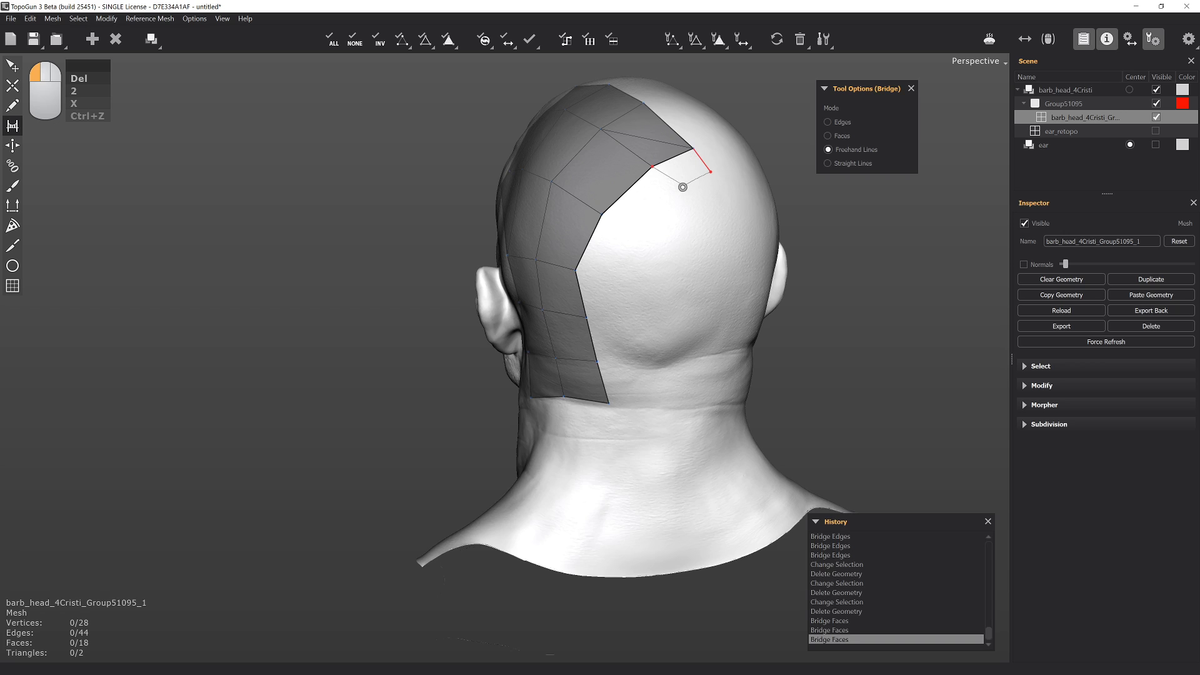
pyautogui.moveTo(682, 187)
pyautogui.mouseDown()
pyautogui.moveTo(657, 201)
pyautogui.moveTo(632, 242)
pyautogui.moveTo(619, 297)
pyautogui.moveTo(654, 414)
pyautogui.mouseUp()
pyautogui.keyDown('alt'); pyautogui.moveTo(694, 279); pyautogui.dragTo(623, 281); pyautogui.keyUp('alt')
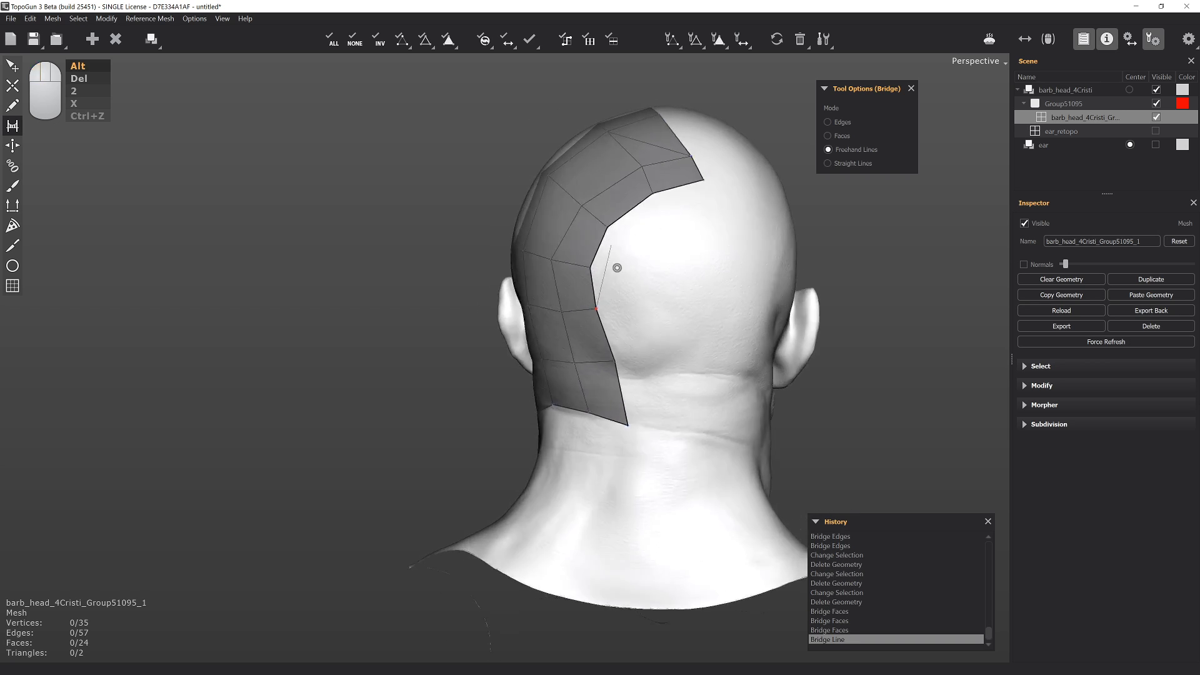
# Draw more freehand bridge lines to add further face strips across the back of the head and neck
pyautogui.moveTo(665, 423)
pyautogui.mouseDown()
pyautogui.moveTo(643, 327)
pyautogui.moveTo(718, 217)
pyautogui.moveTo(742, 219)
pyautogui.moveTo(688, 289)
pyautogui.moveTo(694, 405)
pyautogui.moveTo(705, 432)
pyautogui.moveTo(766, 393)
pyautogui.mouseUp()
pyautogui.moveTo(532, 449)
pyautogui.mouseDown()
pyautogui.moveTo(657, 434)
pyautogui.moveTo(724, 445)
pyautogui.mouseUp()
pyautogui.moveTo(505, 417)
pyautogui.keyDown('alt'); pyautogui.mouseDown()
pyautogui.moveTo(638, 407)
pyautogui.moveTo(481, 410)
pyautogui.moveTo(525, 188)
pyautogui.moveTo(673, 244)
pyautogui.moveTo(567, 341)
pyautogui.mouseUp(); pyautogui.keyUp('alt')
pyautogui.keyDown('alt'); pyautogui.moveTo(560, 295); pyautogui.dragTo(536, 303); pyautogui.keyUp('alt')
# Set the Bridge mode to Straight Lines and pull a straight line down behind the opposite ear to add a wide strip of faces
pyautogui.click(842, 166)
pyautogui.moveTo(685, 240)
pyautogui.keyDown('alt'); pyautogui.mouseDown()
pyautogui.moveTo(464, 275)
pyautogui.moveTo(623, 178)
pyautogui.moveTo(632, 188)
pyautogui.moveTo(621, 182)
pyautogui.mouseUp(); pyautogui.keyUp('alt')
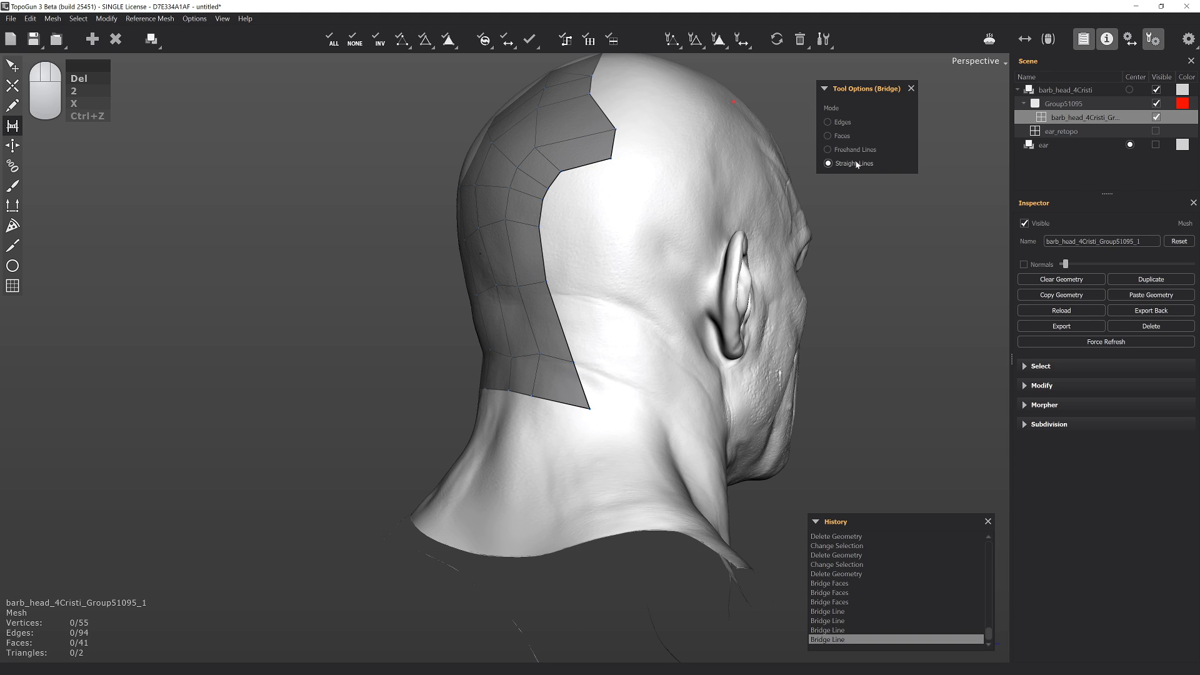
pyautogui.moveTo(672, 172); pyautogui.dragTo(655, 451)
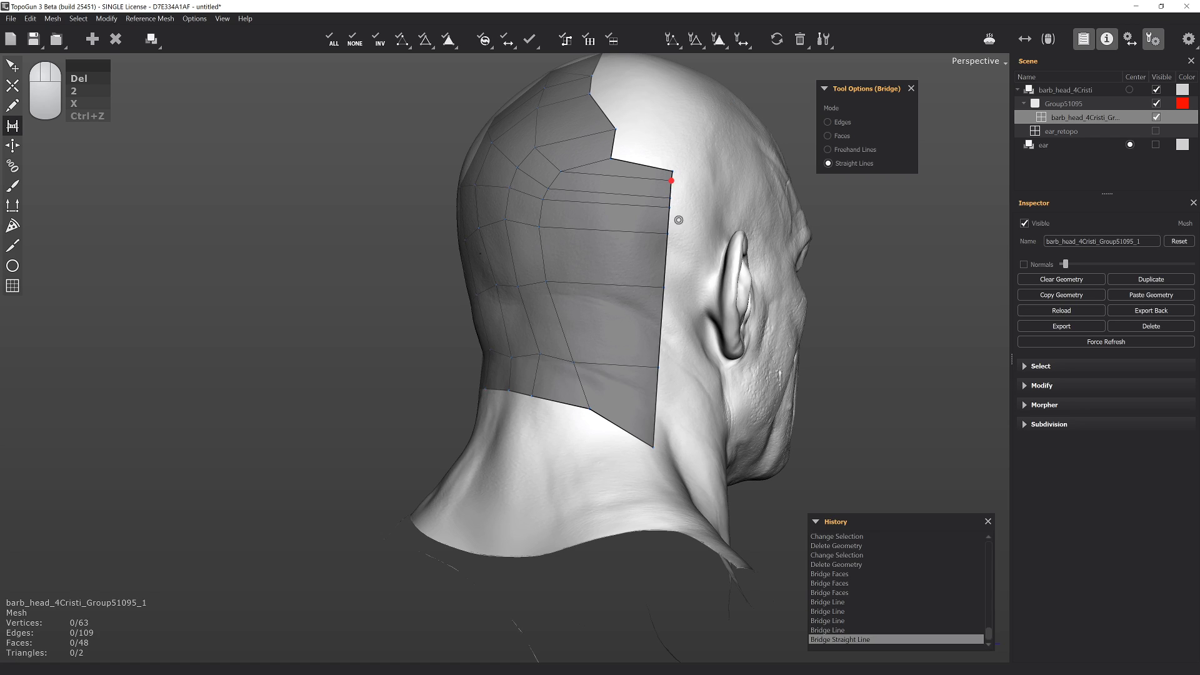
pyautogui.moveTo(754, 279)
pyautogui.keyDown('alt'); pyautogui.mouseDown()
pyautogui.moveTo(625, 294)
pyautogui.moveTo(752, 293)
pyautogui.mouseUp(); pyautogui.keyUp('alt')
pyautogui.keyDown('alt'); pyautogui.moveTo(658, 469); pyautogui.dragTo(707, 444); pyautogui.keyUp('alt')
pyautogui.keyDown('alt'); pyautogui.moveTo(709, 431); pyautogui.dragTo(656, 275, button='right'); pyautogui.keyUp('alt')
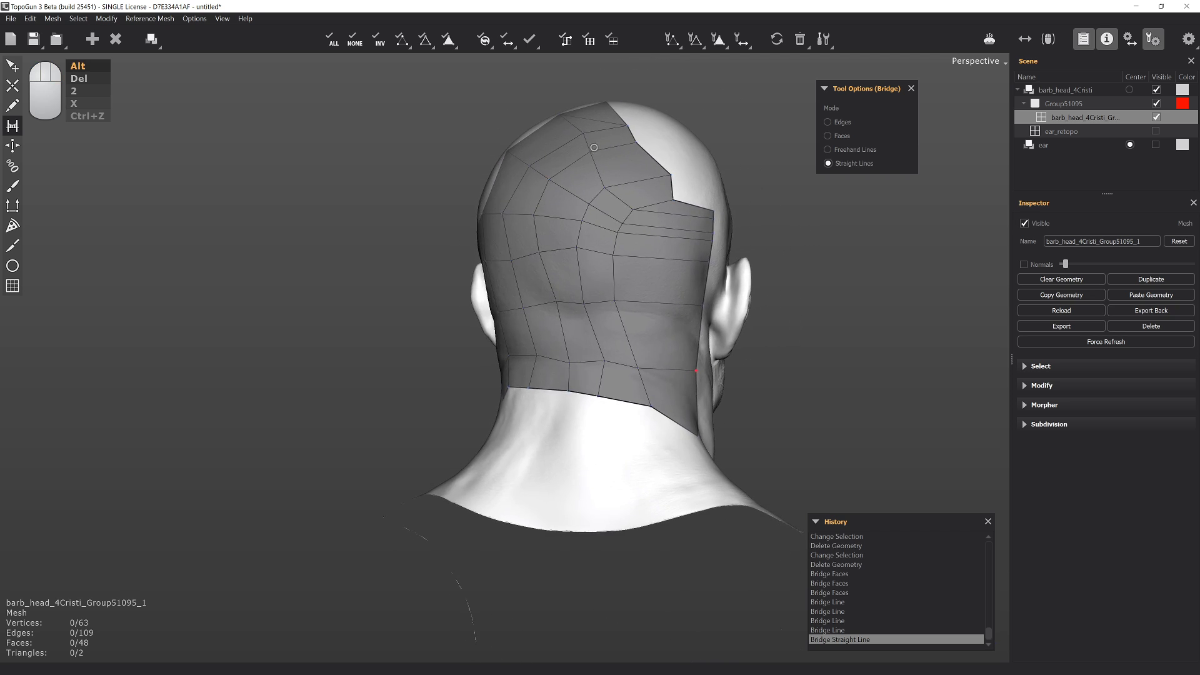
pyautogui.keyDown('alt'); pyautogui.moveTo(656, 250); pyautogui.dragTo(690, 189); pyautogui.keyUp('alt')
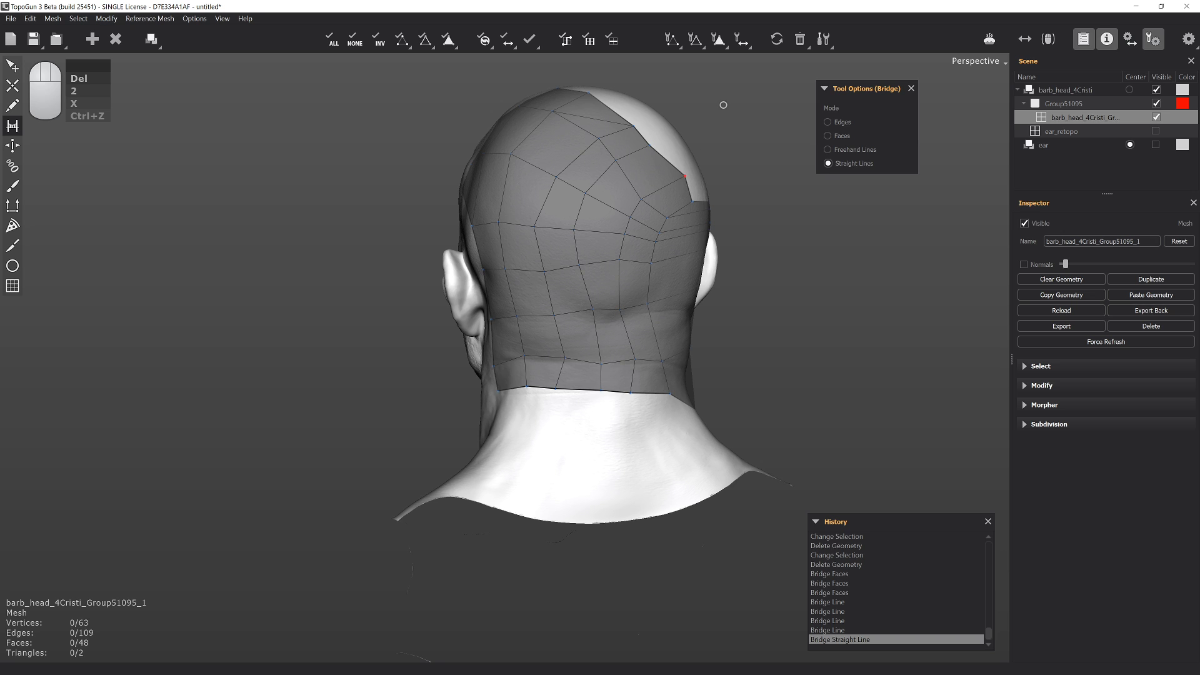
pyautogui.moveTo(725, 170); pyautogui.dragTo(656, 227, button='right')
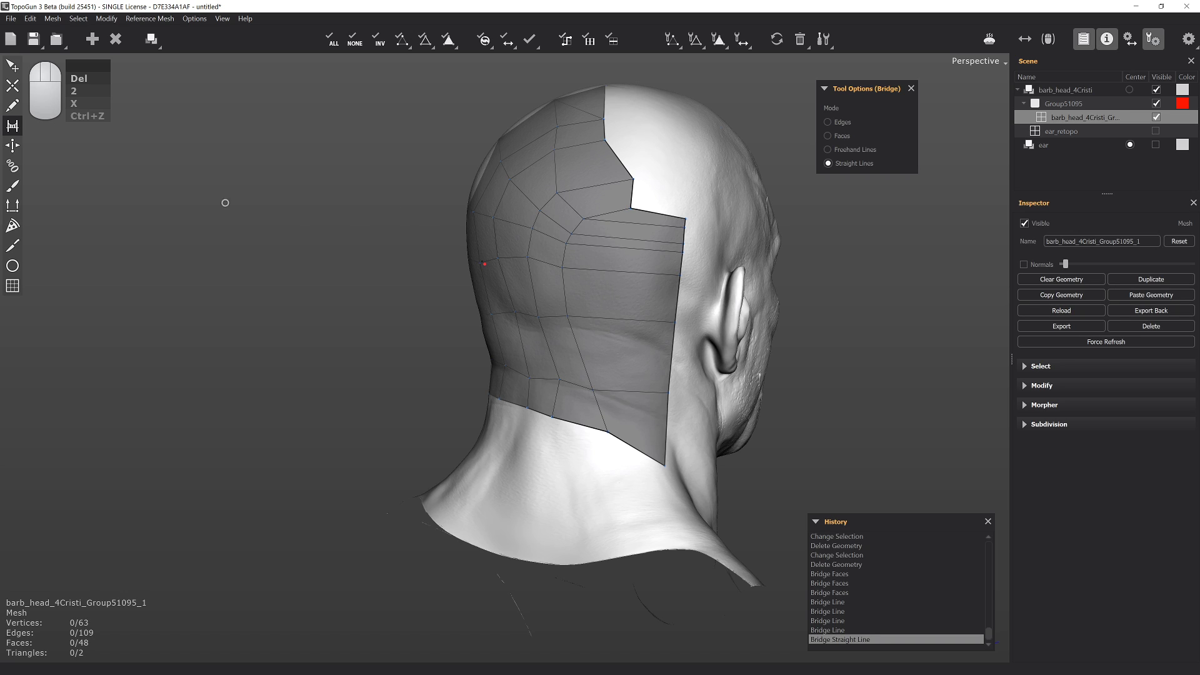
# Try the Slide tool beside the back-of-head mesh, and switch back to the Edit tool
pyautogui.click(12, 145)
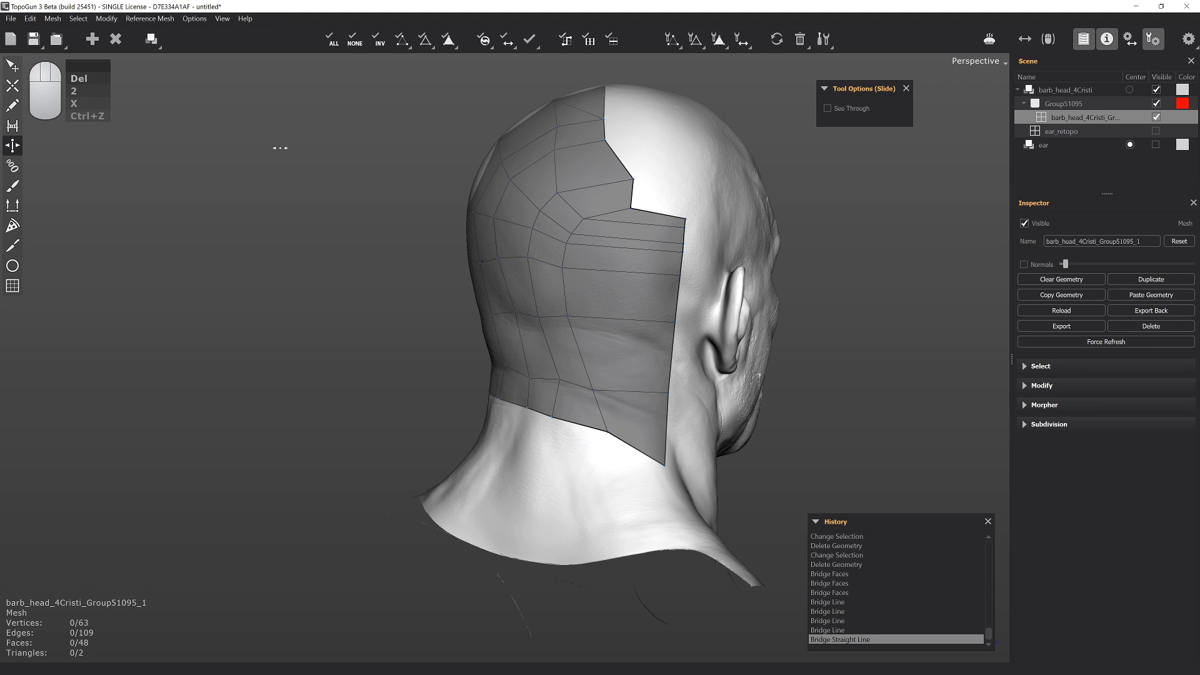
pyautogui.moveTo(443, 128); pyautogui.dragTo(479, 203)
pyautogui.click(10, 65)
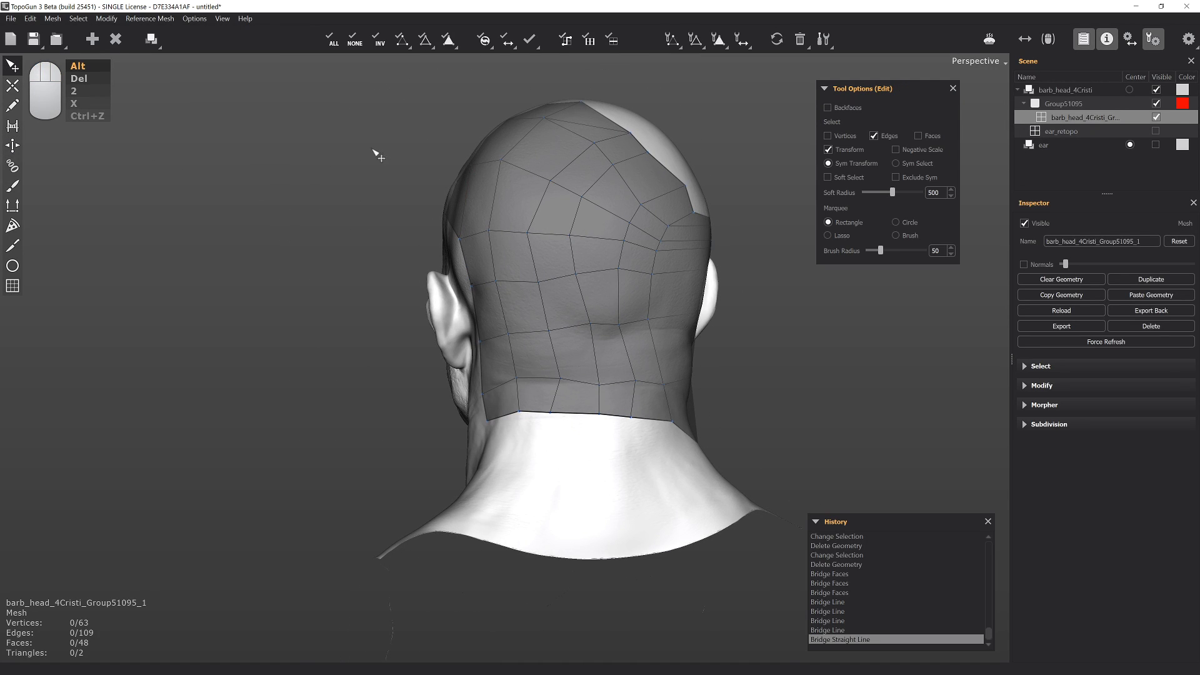
pyautogui.keyDown('alt'); pyautogui.moveTo(371, 150); pyautogui.dragTo(348, 143, button='middle'); pyautogui.keyUp('alt')
pyautogui.keyDown('alt'); pyautogui.moveTo(393, 140); pyautogui.dragTo(555, 206, button='right'); pyautogui.keyUp('alt')
pyautogui.keyDown('alt'); pyautogui.moveTo(555, 205); pyautogui.dragTo(466, 283, button='middle'); pyautogui.keyUp('alt')
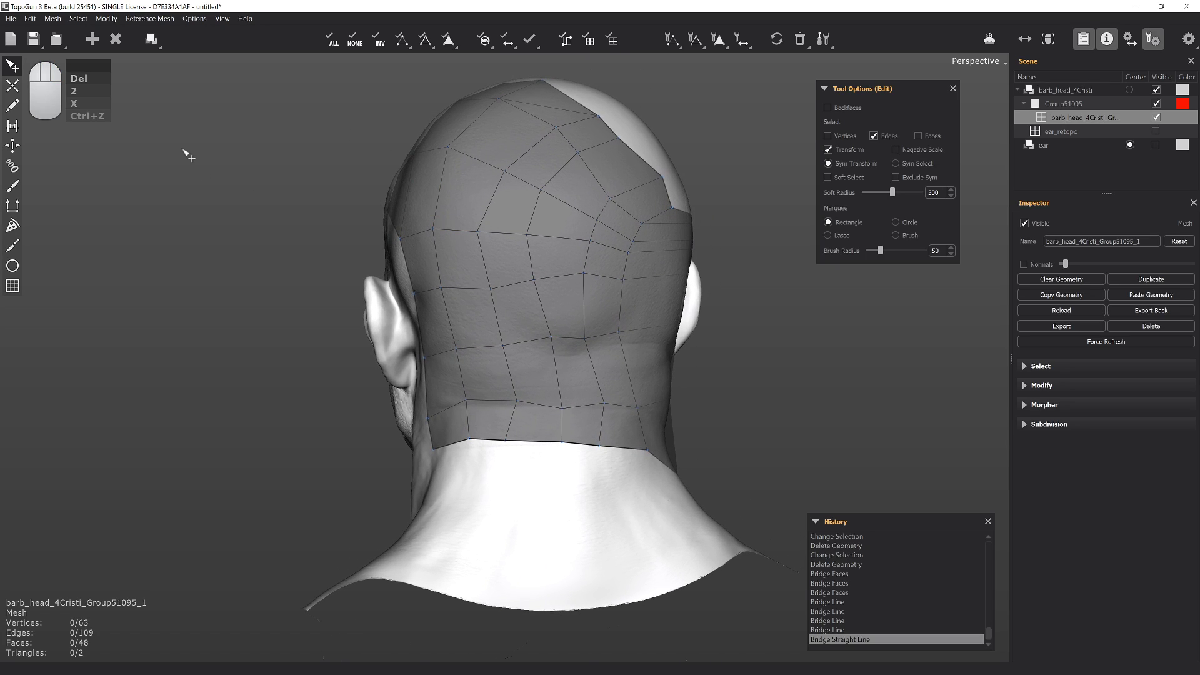
# Select an edge ring down the back of the head, and select the horizontal edge loop that crosses it
pyautogui.moveTo(586, 136); pyautogui.dragTo(526, 250)
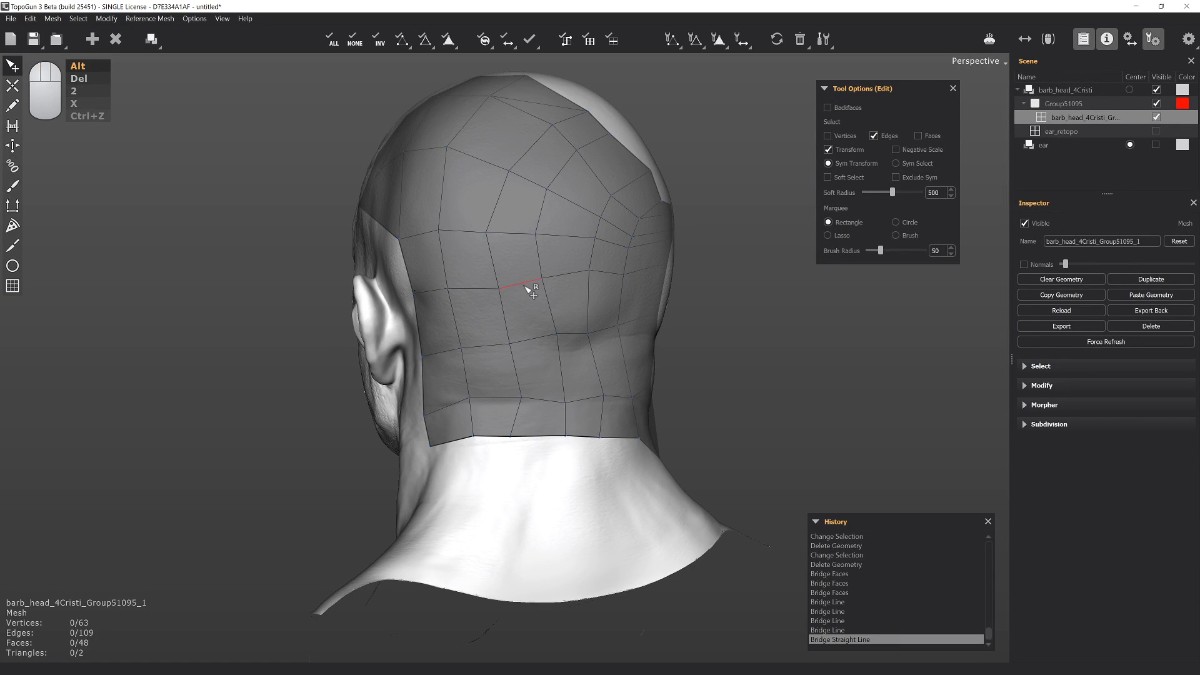
pyautogui.keyDown('alt'); pyautogui.moveTo(525, 285); pyautogui.dragTo(593, 429, button='right'); pyautogui.keyUp('alt')
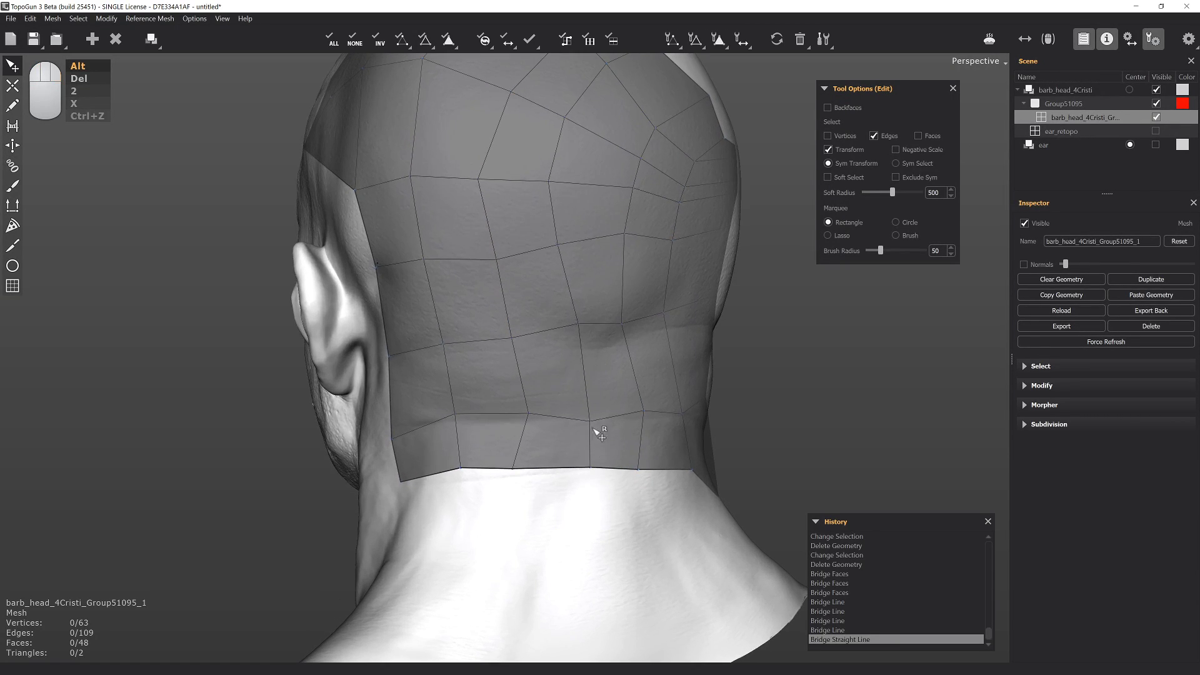
pyautogui.doubleClick(530, 256)
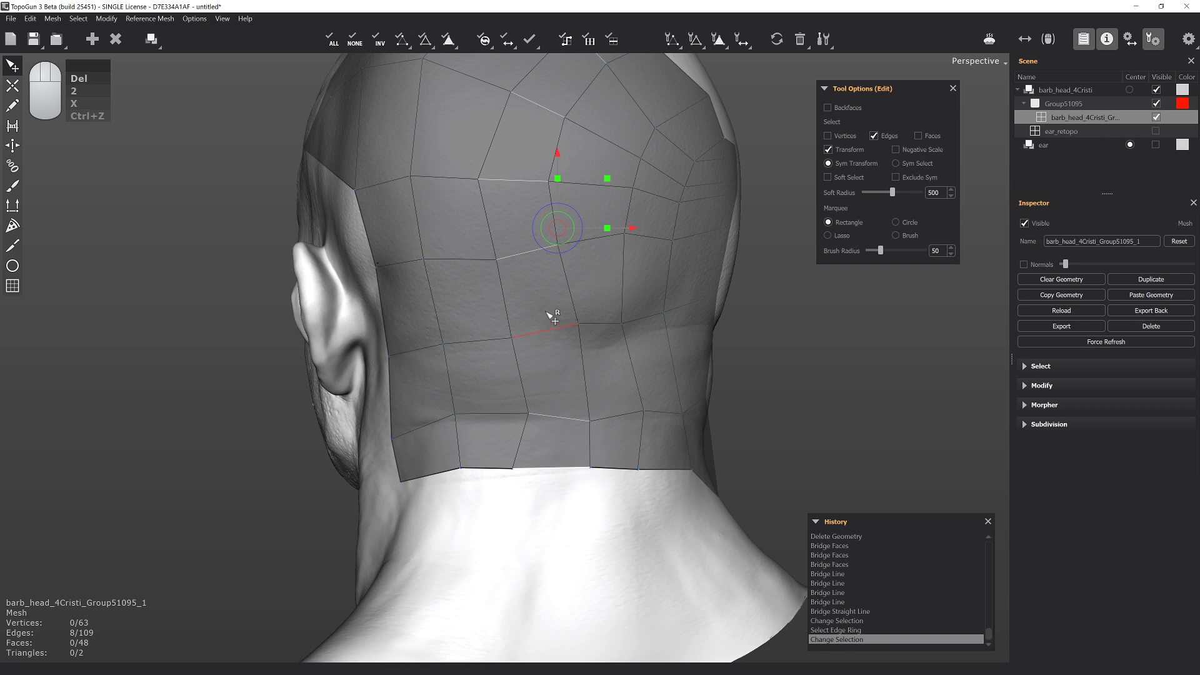
pyautogui.click(507, 259)
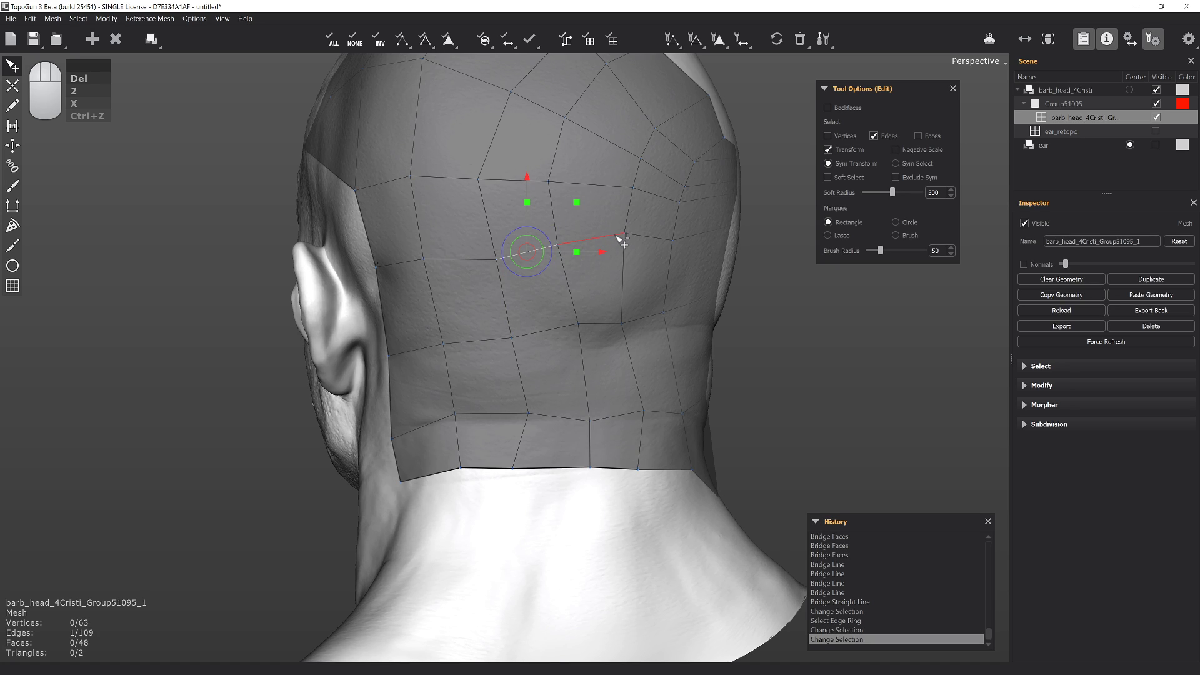
pyautogui.doubleClick(618, 237)
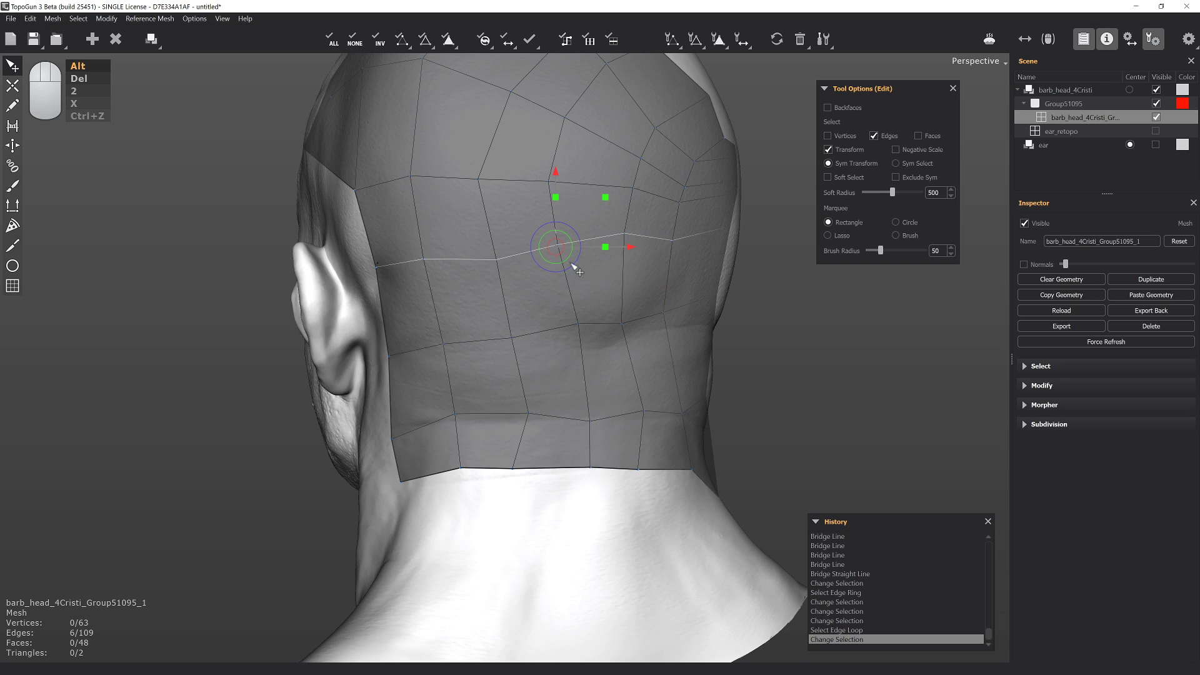
pyautogui.keyDown('alt'); pyautogui.moveTo(565, 265); pyautogui.dragTo(544, 223); pyautogui.keyUp('alt')
pyautogui.keyDown('alt'); pyautogui.moveTo(496, 265); pyautogui.dragTo(476, 294, button='middle'); pyautogui.keyUp('alt')
pyautogui.keyDown('alt'); pyautogui.moveTo(477, 294); pyautogui.dragTo(469, 319, button='right'); pyautogui.keyUp('alt')
pyautogui.keyDown('alt'); pyautogui.moveTo(473, 324); pyautogui.dragTo(482, 273); pyautogui.keyUp('alt')
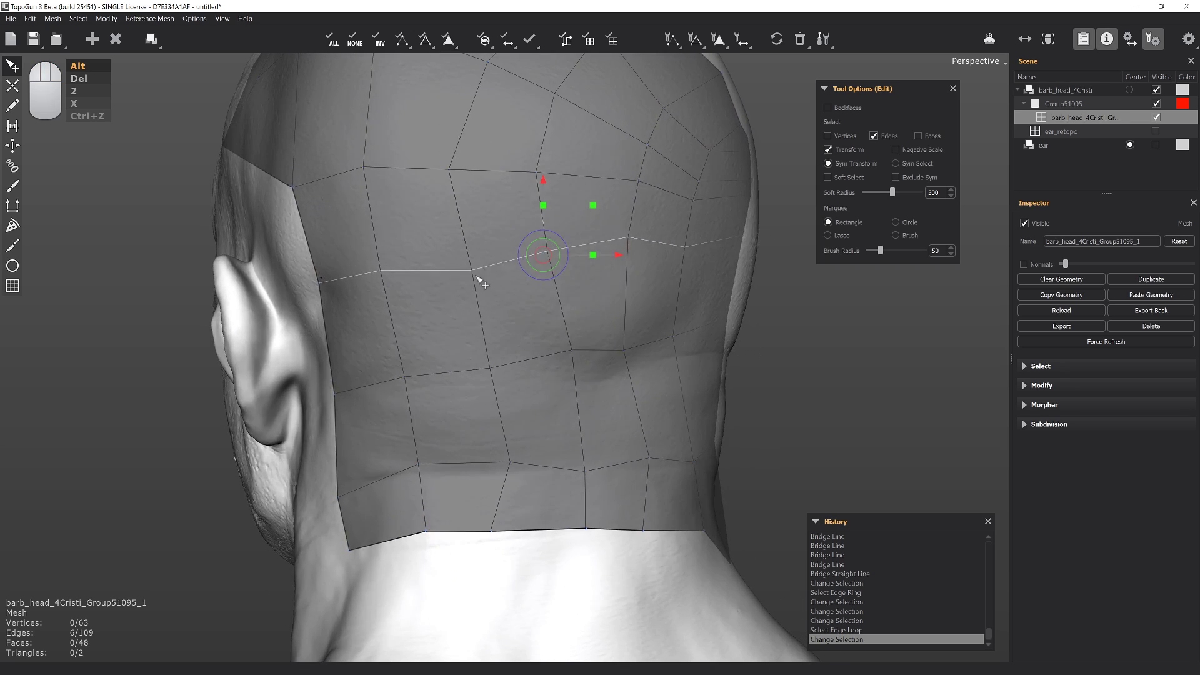
# Insert a vertical edge loop through the edge ring down the back of the head, and collapse the narrow ring beside it
pyautogui.click(497, 267)
pyautogui.doubleClick(537, 363)
pyautogui.keyDown('alt'); pyautogui.moveTo(530, 334); pyautogui.dragTo(498, 228, button='right'); pyautogui.keyUp('alt')
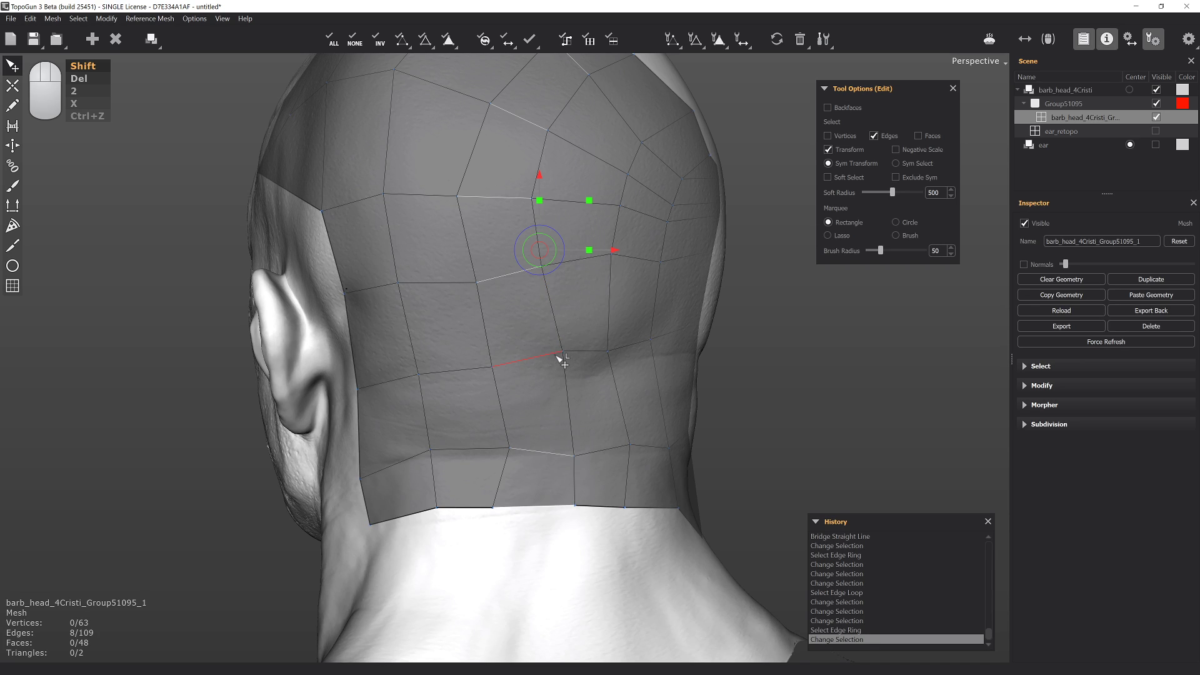
pyautogui.keyDown('shift'); pyautogui.moveTo(559, 355); pyautogui.dragTo(527, 361, button='middle'); pyautogui.keyUp('shift')
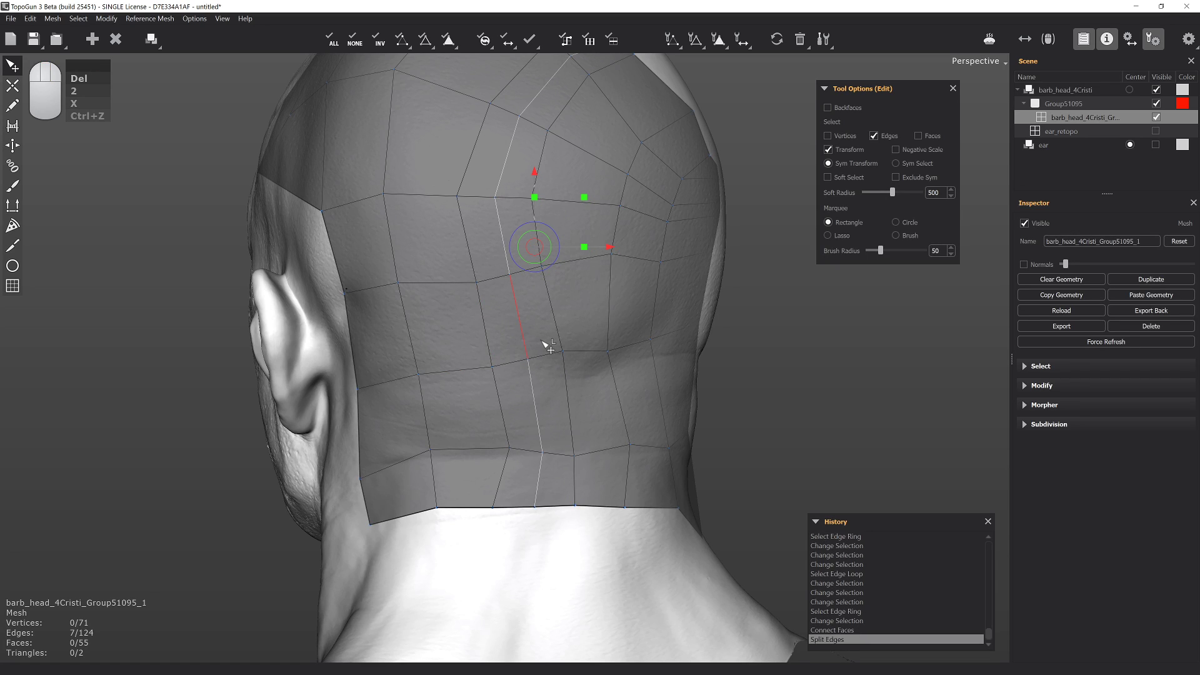
pyautogui.doubleClick(547, 359)
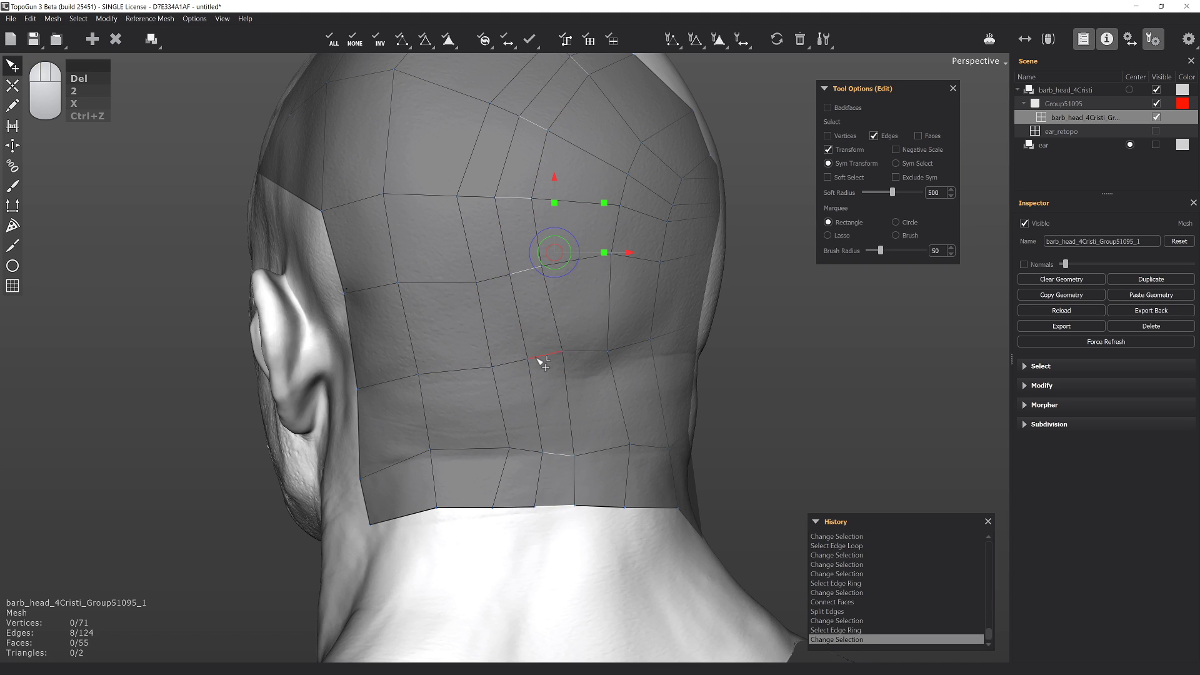
pyautogui.keyDown('shift'); pyautogui.rightClick(552, 359); pyautogui.keyUp('shift')
# Select the horizontal edge loop across the back of the head, try removing it without deleting the faces, and undo the removal
pyautogui.keyDown('alt'); pyautogui.moveTo(529, 331); pyautogui.dragTo(503, 284); pyautogui.keyUp('alt')
pyautogui.doubleClick(507, 287)
pyautogui.doubleClick(408, 282)
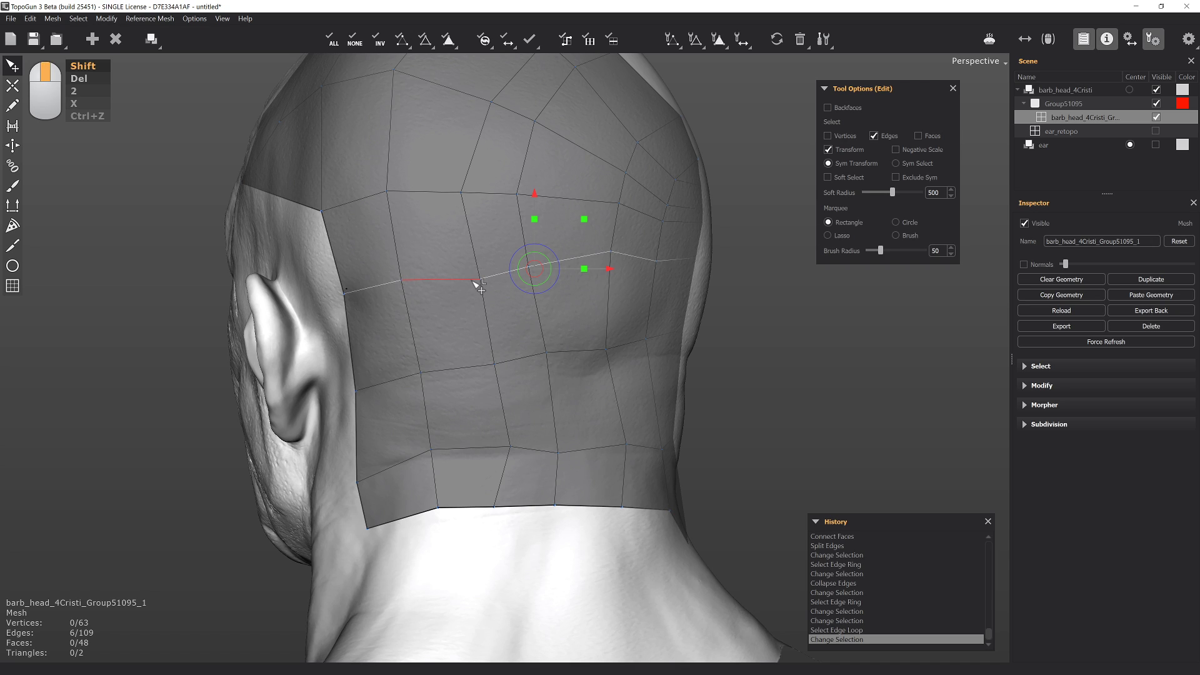
pyautogui.press('Delete')
pyautogui.hotkey('ctrl', 'z')
pyautogui.hotkey('shift', 'Delete')
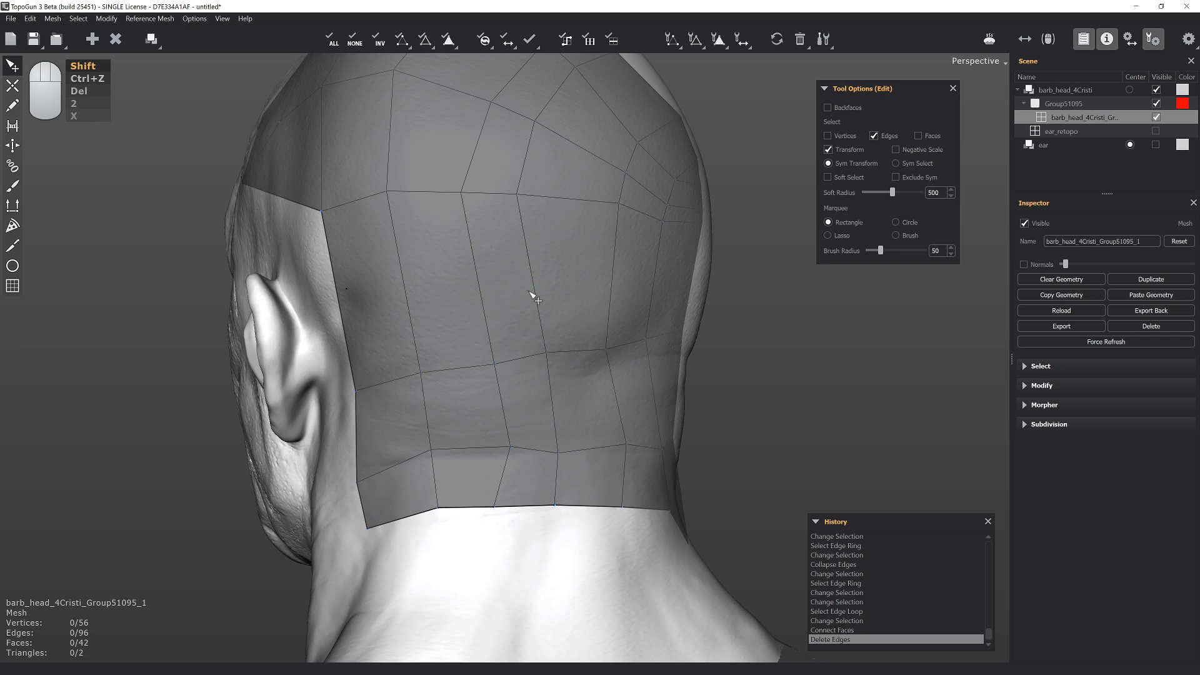
pyautogui.keyDown('alt'); pyautogui.moveTo(561, 287); pyautogui.dragTo(425, 274); pyautogui.keyUp('alt')
pyautogui.hotkey('ctrl', 'z')
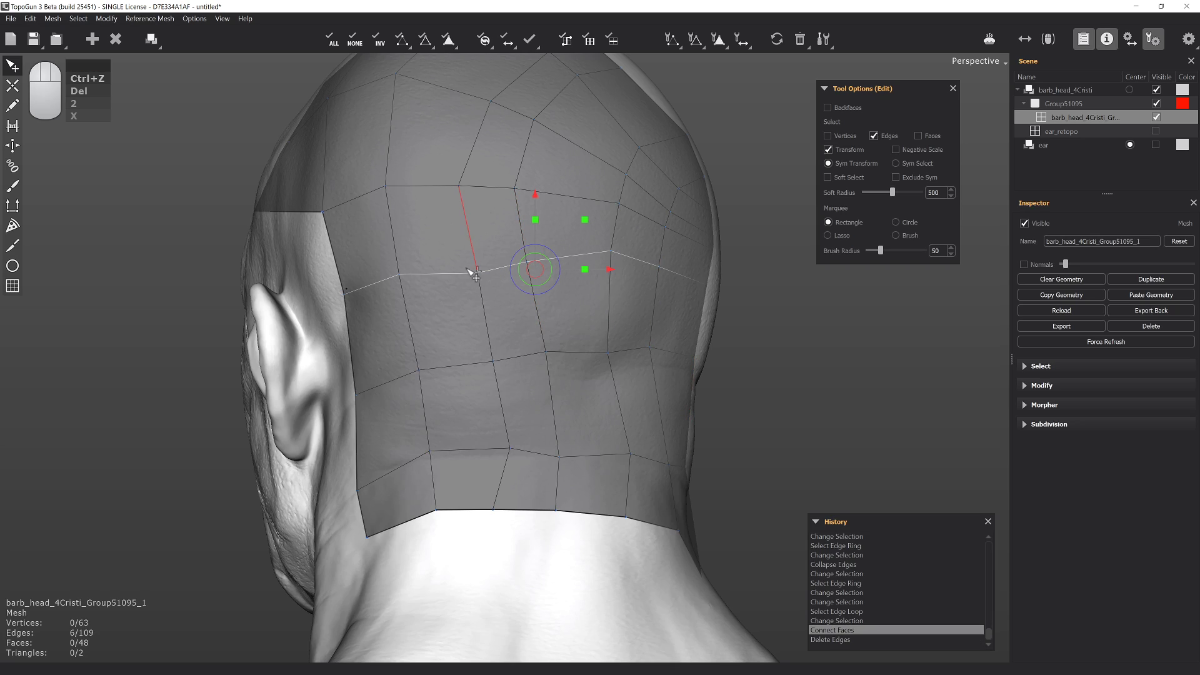
# Delete the selected horizontal loop together with its adjacent faces, and undo the deletion
pyautogui.press('Delete')
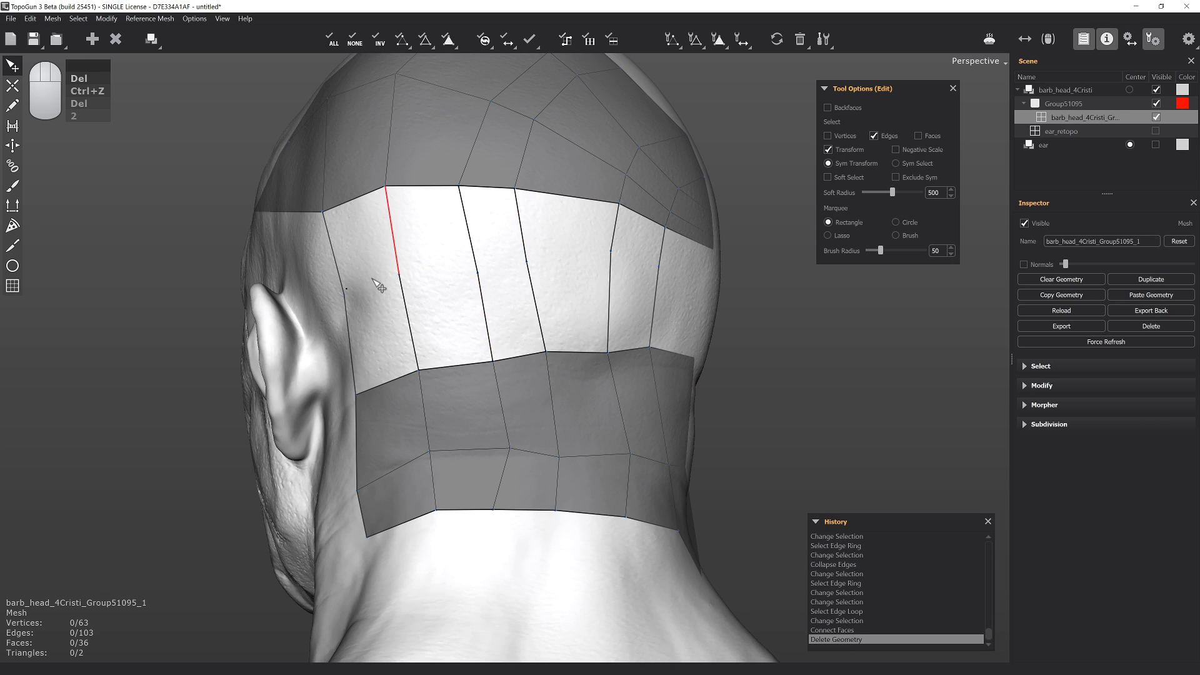
pyautogui.keyDown('alt'); pyautogui.moveTo(465, 275); pyautogui.dragTo(436, 296); pyautogui.keyUp('alt')
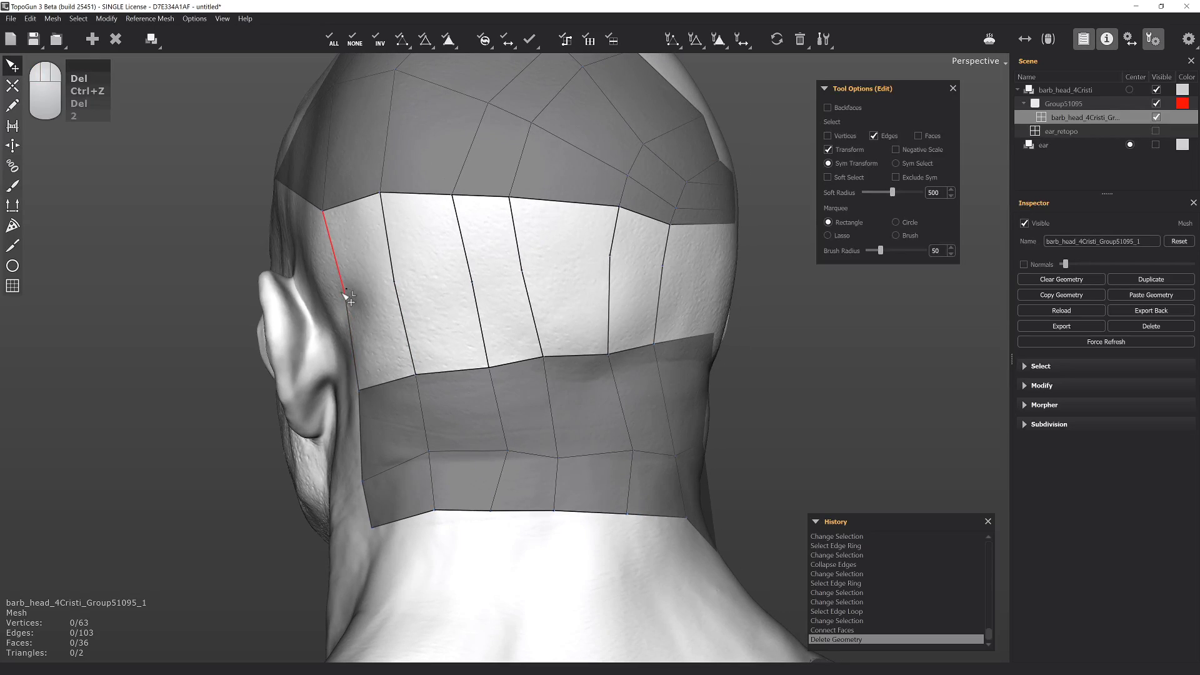
pyautogui.hotkey('ctrl', 'z')
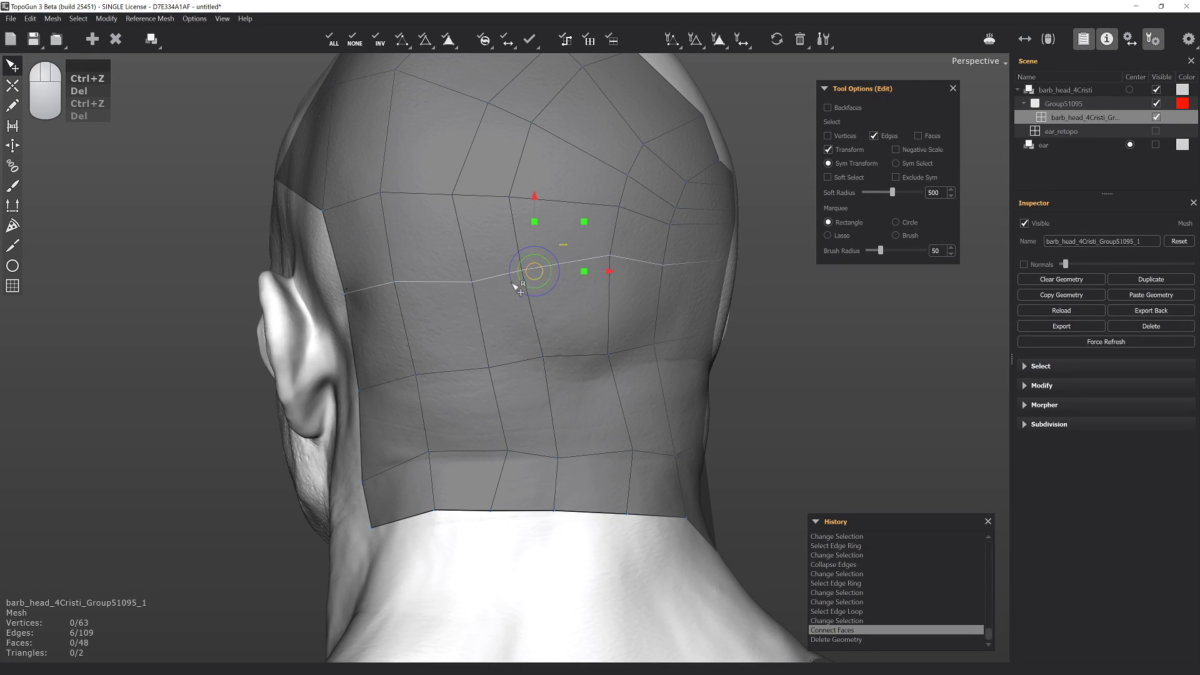
# Remove the selected horizontal edge loop and a vertical loop down the back of the head, keeping the surrounding faces filled
pyautogui.keyDown('alt'); pyautogui.moveTo(506, 288); pyautogui.dragTo(466, 283); pyautogui.keyUp('alt')
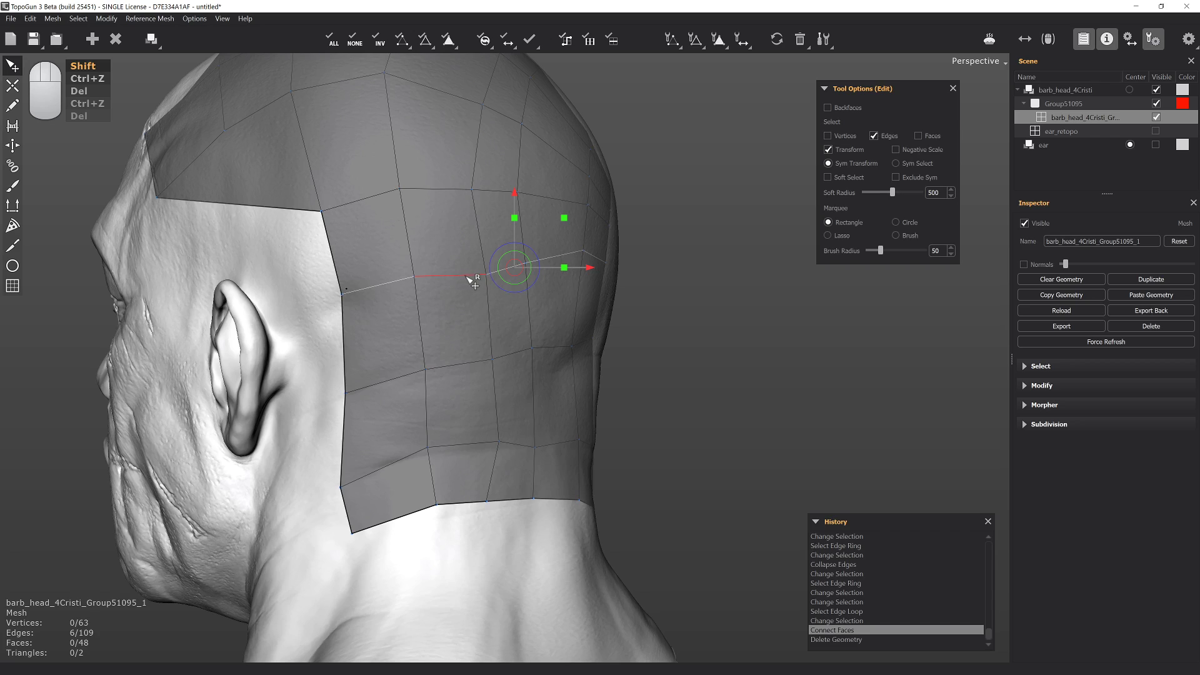
pyautogui.press('Delete')
pyautogui.keyDown('alt'); pyautogui.moveTo(550, 295); pyautogui.dragTo(448, 282); pyautogui.keyUp('alt')
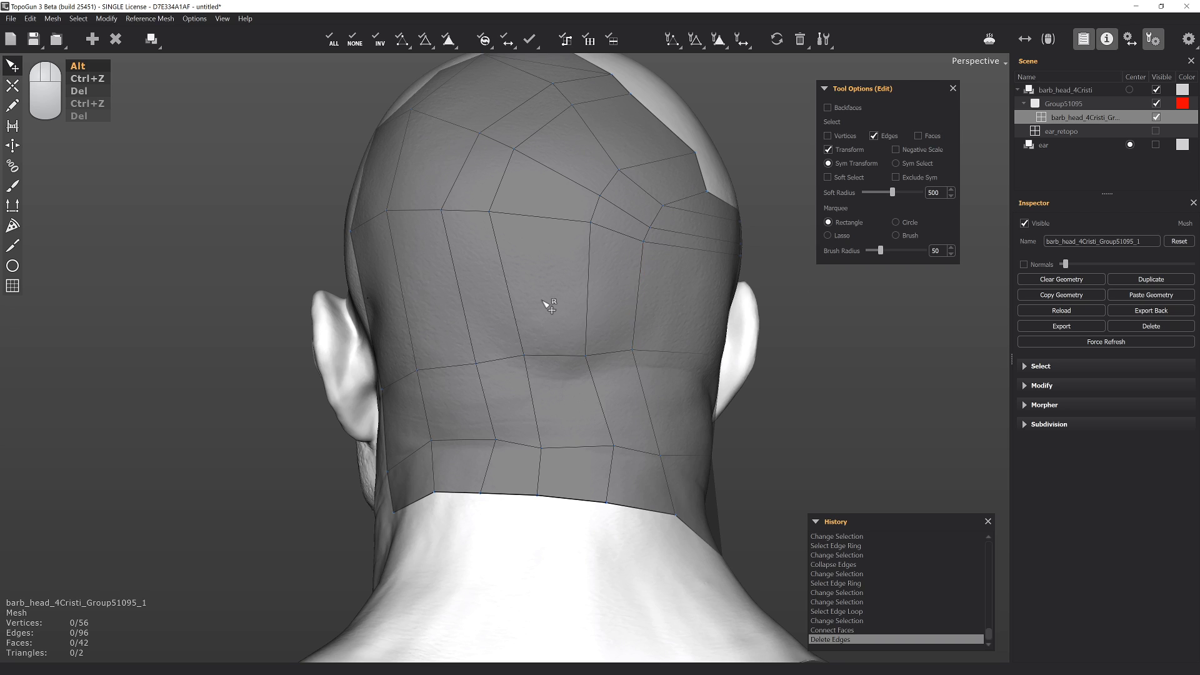
pyautogui.keyDown('alt'); pyautogui.moveTo(550, 304); pyautogui.dragTo(484, 250); pyautogui.keyUp('alt')
pyautogui.doubleClick(483, 250)
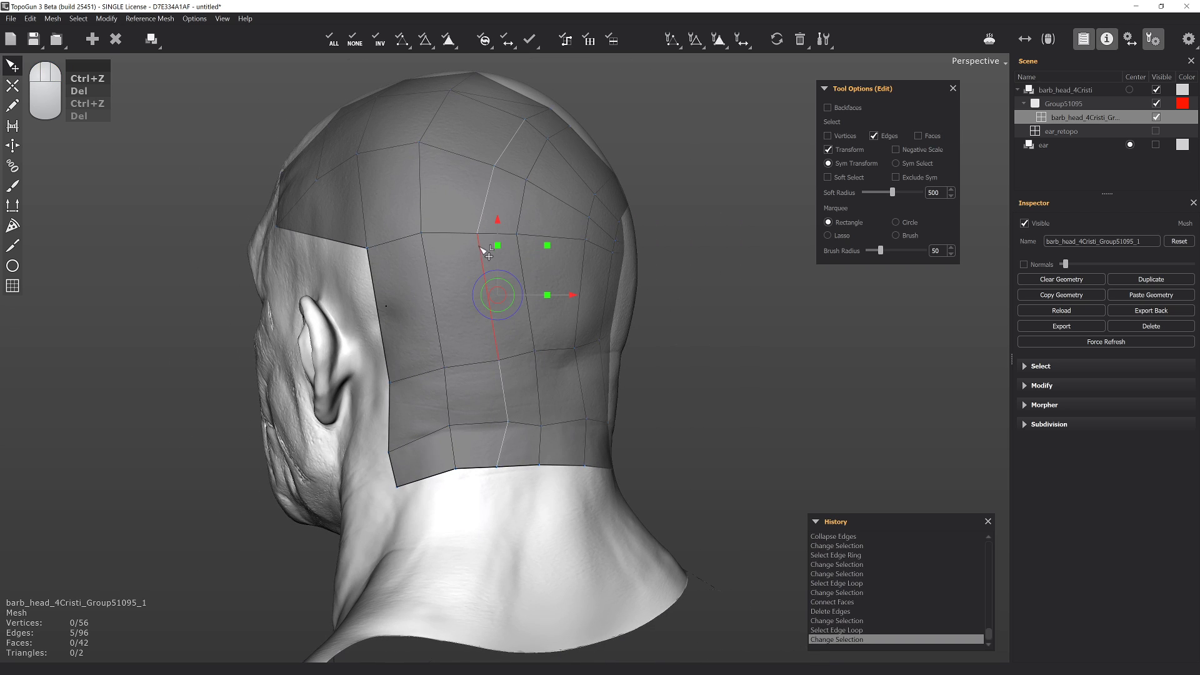
pyautogui.press('Delete')
# Switch to vertex selection and snap two vertices on the upper back of the head onto neighbouring vertices
pyautogui.keyDown('alt'); pyautogui.moveTo(498, 214); pyautogui.dragTo(555, 220); pyautogui.keyUp('alt')
pyautogui.press('1')
pyautogui.press('1')
pyautogui.keyDown('alt'); pyautogui.moveTo(459, 247); pyautogui.dragTo(423, 257); pyautogui.keyUp('alt')
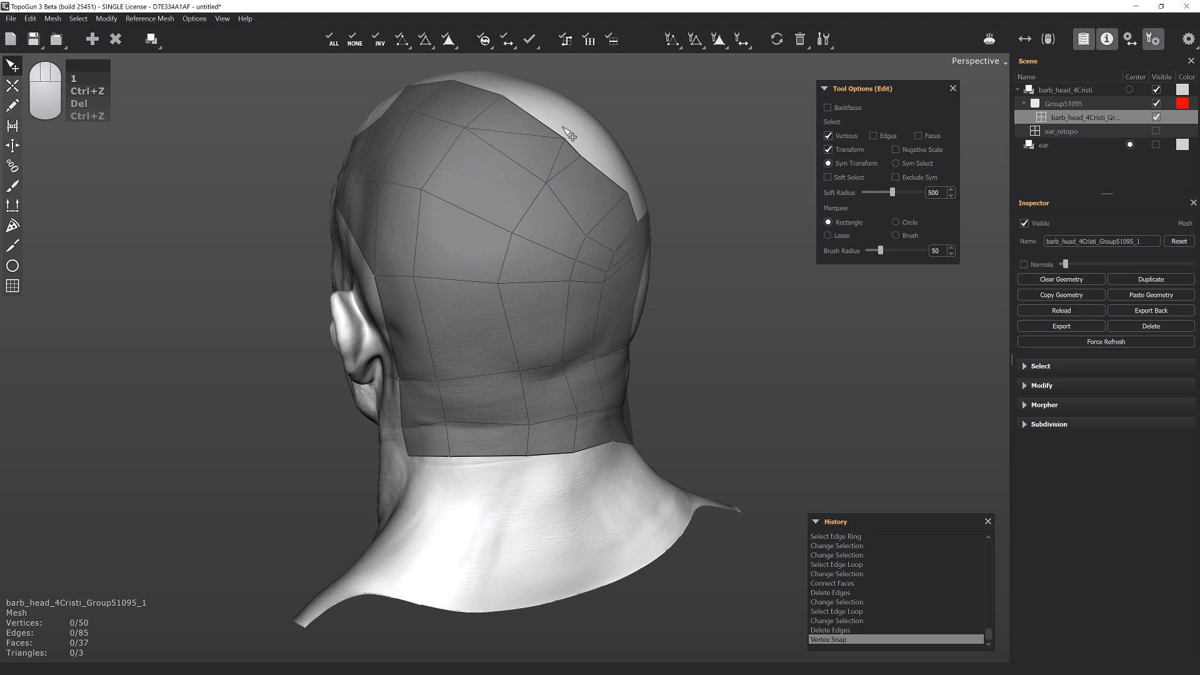
pyautogui.moveTo(564, 141); pyautogui.dragTo(473, 195)
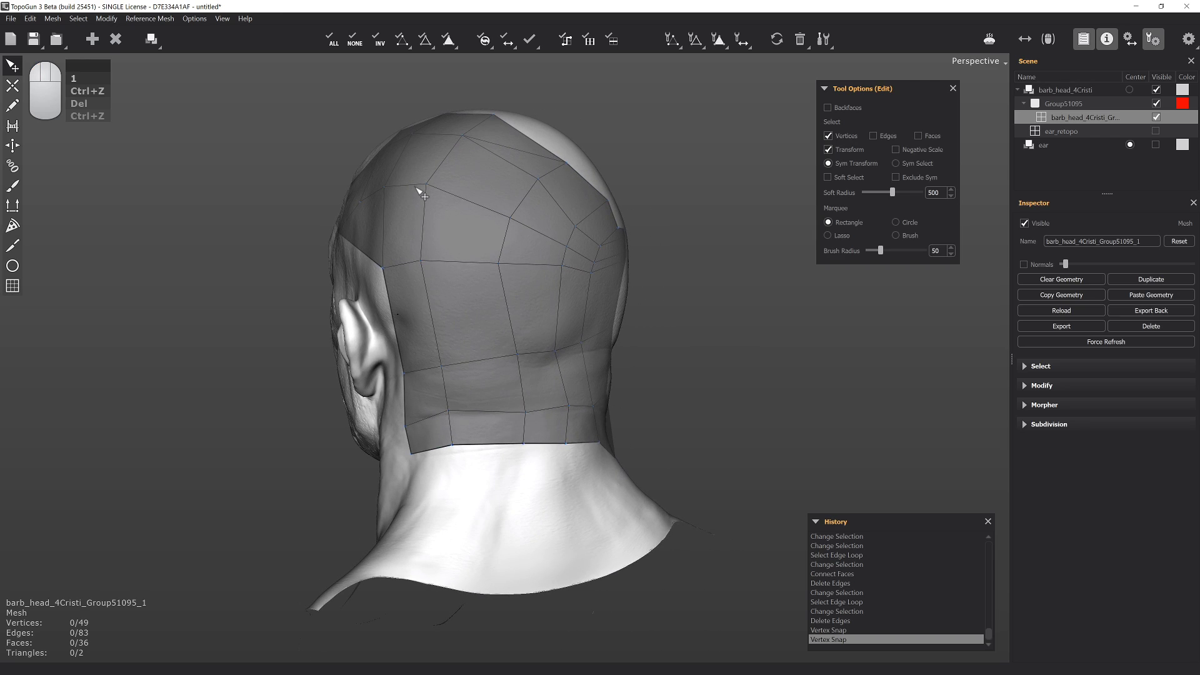
# Use the Slide tool to slide the lower horizontal edge loop on the back of the head down towards the neck
pyautogui.click(14, 147)
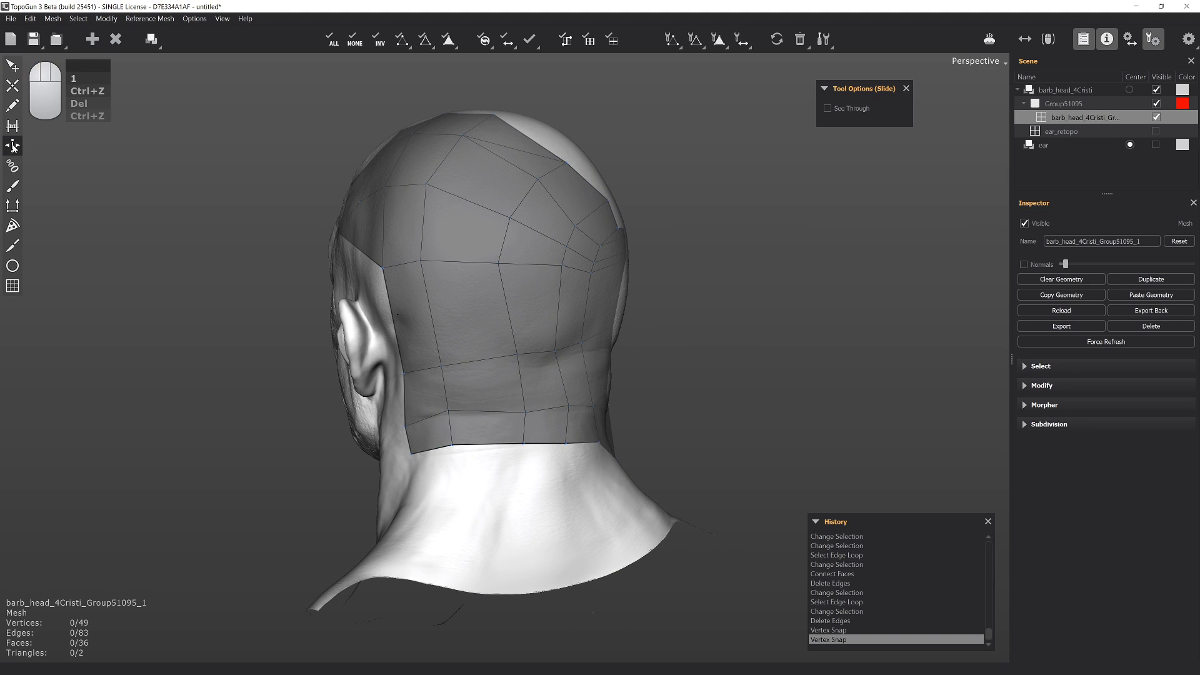
pyautogui.click(497, 358)
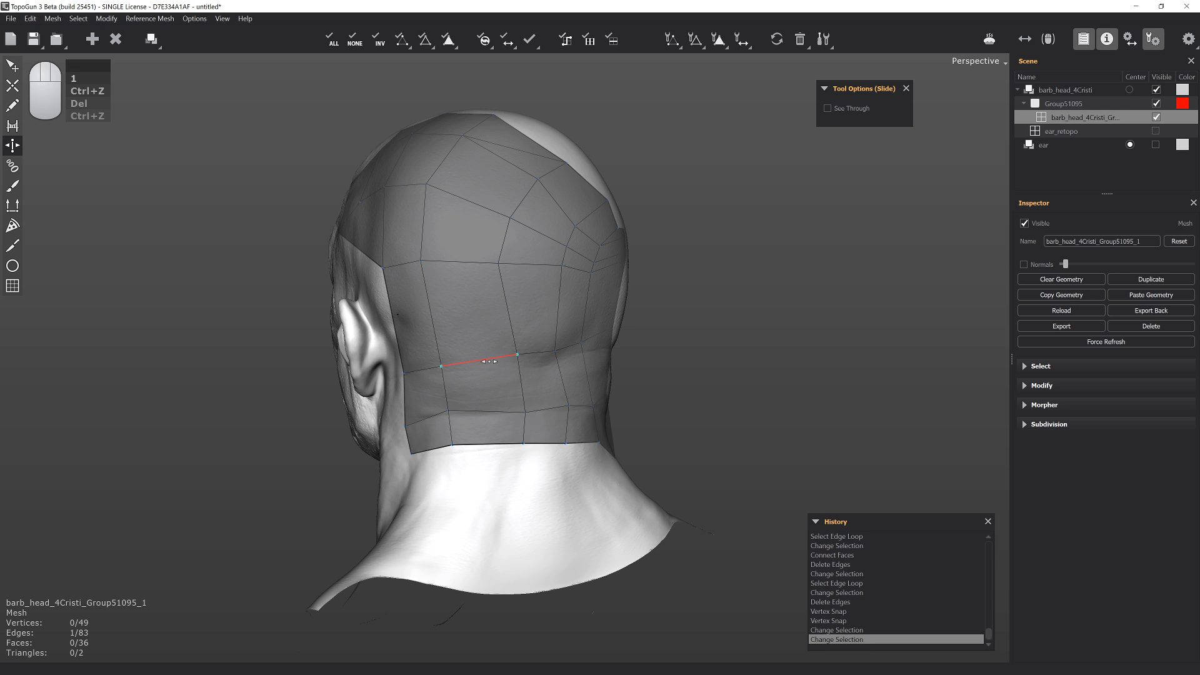
pyautogui.keyDown('alt'); pyautogui.moveTo(498, 358); pyautogui.dragTo(537, 327); pyautogui.keyUp('alt')
pyautogui.doubleClick(533, 367)
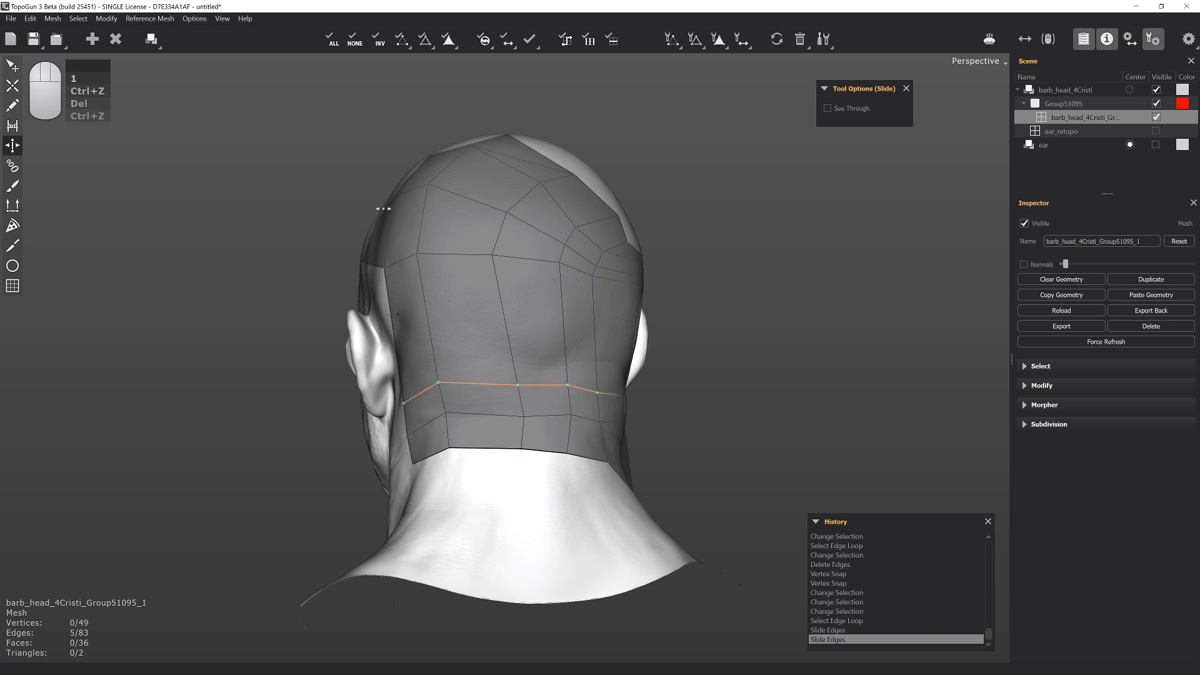
# Select several edge loops around the crown, finishing with the horizontal loop across the back of the head
pyautogui.keyDown('alt'); pyautogui.moveTo(397, 243); pyautogui.dragTo(637, 160); pyautogui.keyUp('alt')
pyautogui.doubleClick(611, 154)
pyautogui.doubleClick(670, 144)
pyautogui.doubleClick(647, 115)
pyautogui.keyDown('ctrl'); pyautogui.doubleClick(614, 157); pyautogui.keyUp('ctrl')
pyautogui.keyDown('shift'); pyautogui.doubleClick(686, 164); pyautogui.keyUp('shift')
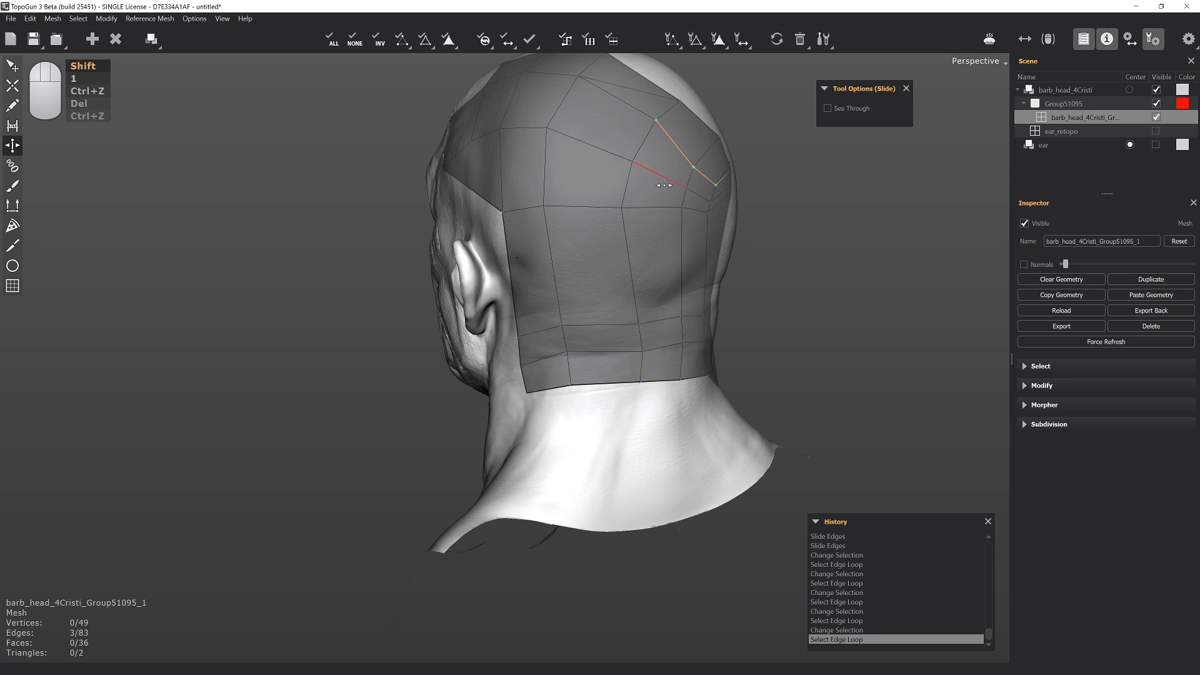
pyautogui.keyDown('shift'); pyautogui.doubleClick(659, 174); pyautogui.keyUp('shift')
pyautogui.keyDown('ctrl'); pyautogui.doubleClick(663, 205); pyautogui.keyUp('ctrl')
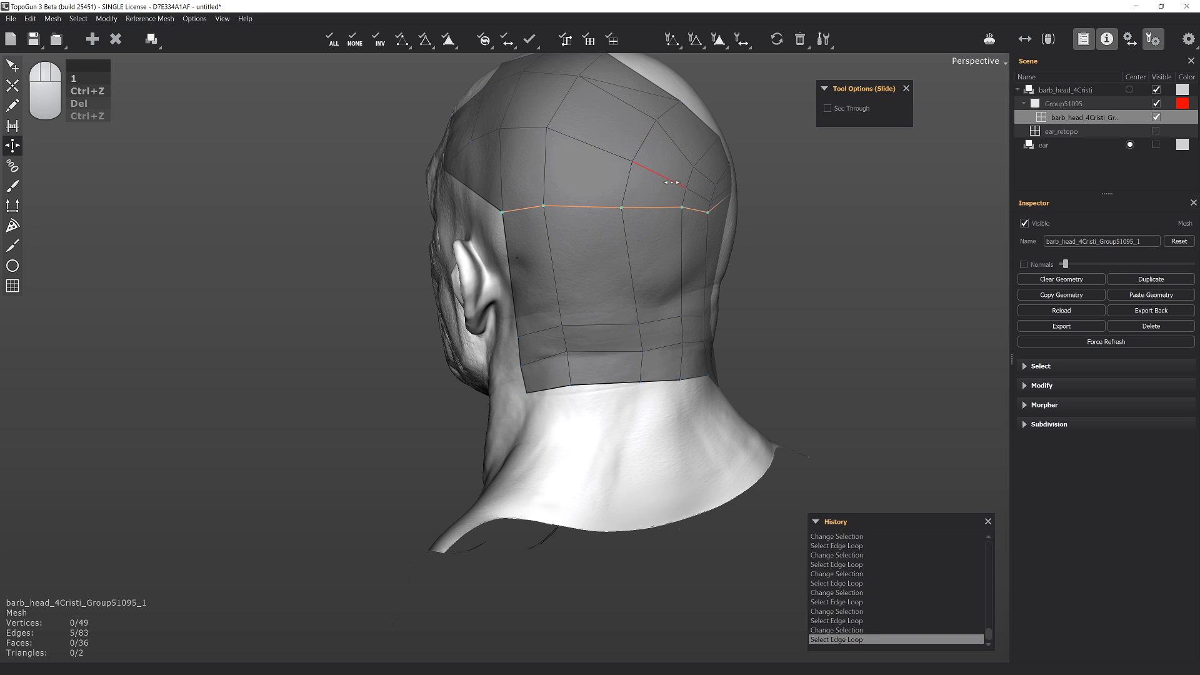
# Toggle individual edges in the selection, and reselect the full horizontal edge loop across the back of the head
pyautogui.keyDown('alt'); pyautogui.moveTo(670, 182); pyautogui.dragTo(613, 205); pyautogui.keyUp('alt')
pyautogui.doubleClick(617, 198)
pyautogui.doubleClick(664, 212)
pyautogui.keyDown('ctrl'); pyautogui.keyDown('shift'); pyautogui.doubleClick(622, 192); pyautogui.keyUp('shift'); pyautogui.keyUp('ctrl')
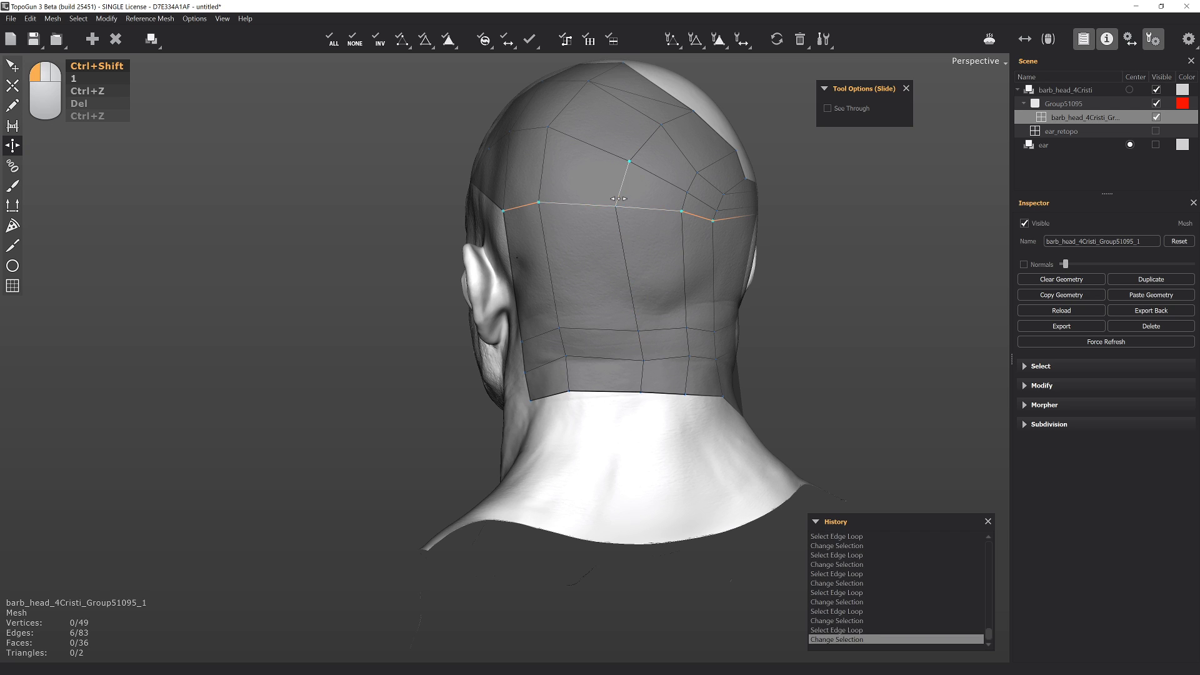
pyautogui.doubleClick(636, 205)
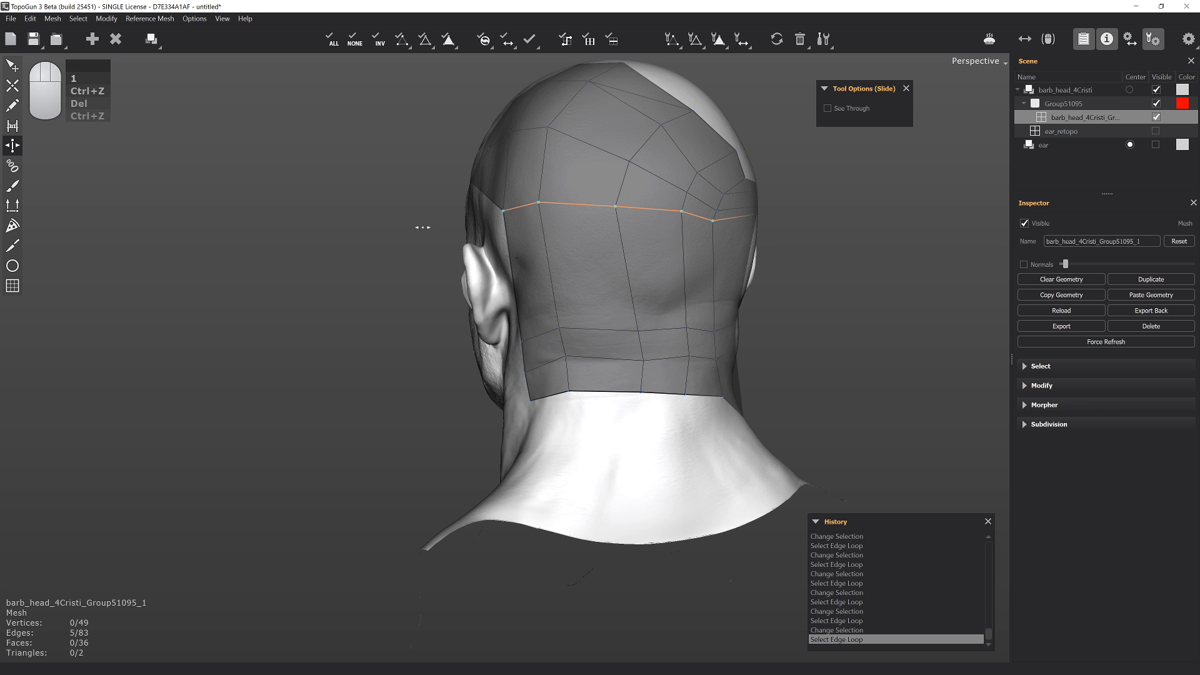
pyautogui.moveTo(543, 234)
pyautogui.keyDown('alt'); pyautogui.mouseDown()
pyautogui.moveTo(504, 221)
pyautogui.moveTo(538, 224)
pyautogui.mouseUp(); pyautogui.keyUp('alt')
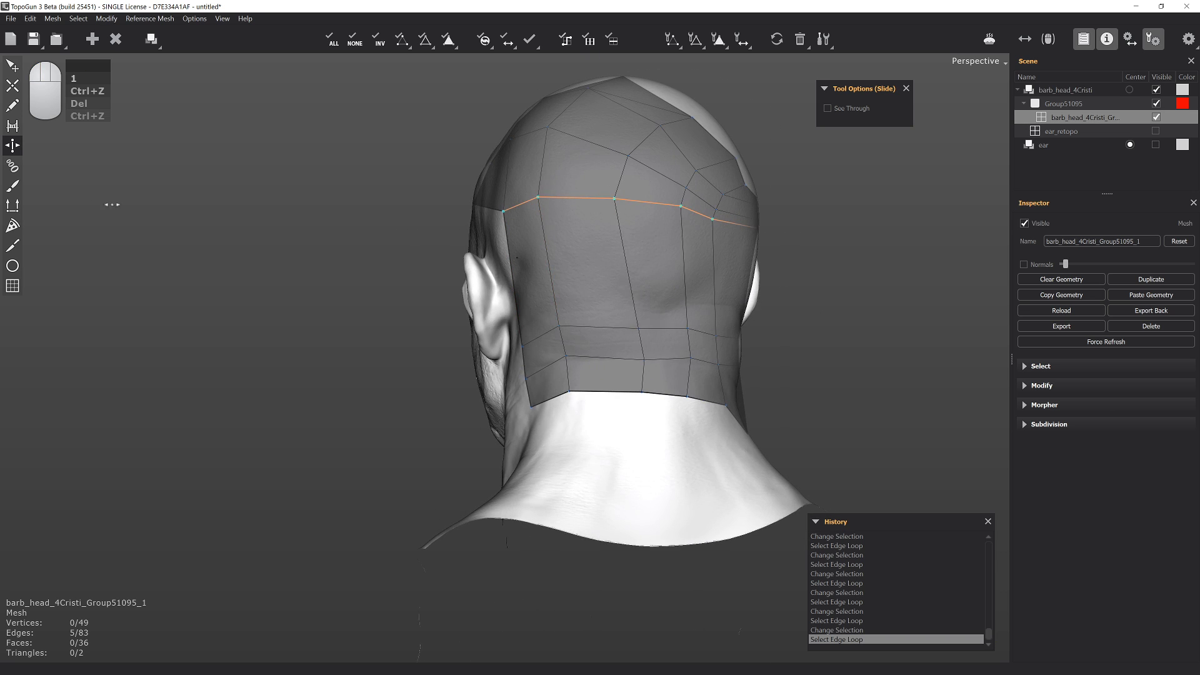
# Use the Tubes tool to draw cross-section lines across the neck and create a tube of faces around it
pyautogui.click(15, 166)
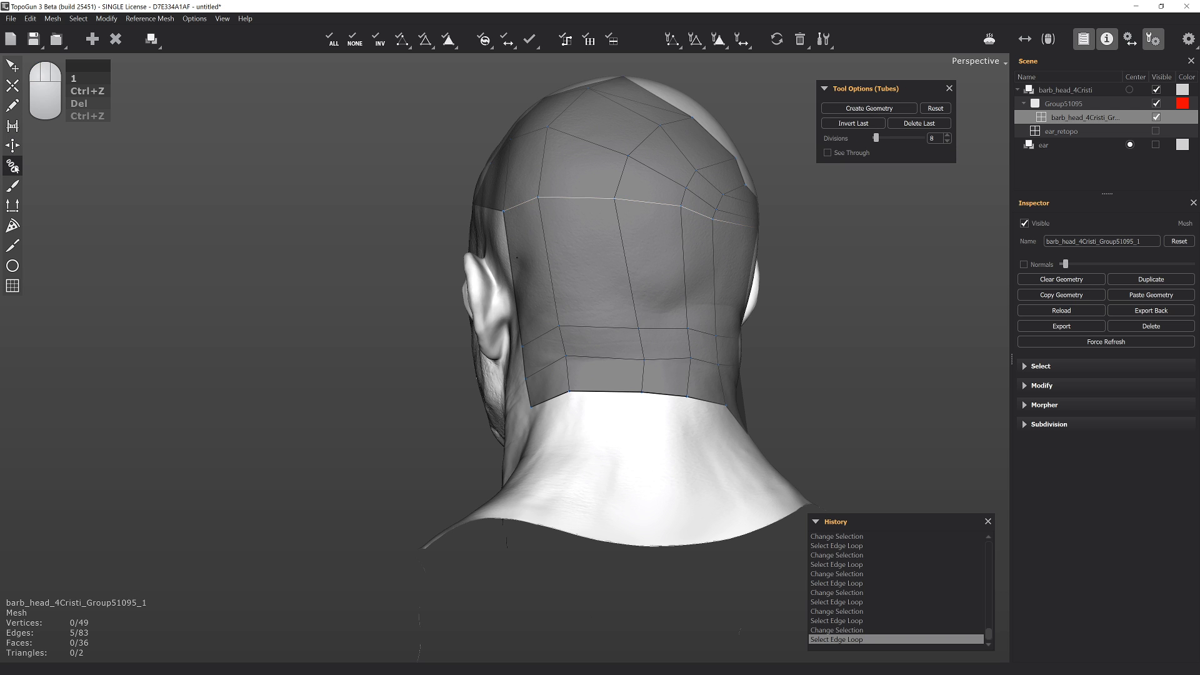
pyautogui.moveTo(375, 235); pyautogui.dragTo(560, 152, button='middle')
pyautogui.moveTo(525, 270)
pyautogui.keyDown('alt'); pyautogui.mouseDown()
pyautogui.moveTo(557, 193)
pyautogui.moveTo(546, 264)
pyautogui.mouseUp(); pyautogui.keyUp('alt')
pyautogui.moveTo(545, 264); pyautogui.dragTo(569, 267, button='middle')
pyautogui.moveTo(570, 268); pyautogui.dragTo(710, 270)
pyautogui.moveTo(652, 338)
pyautogui.mouseDown()
pyautogui.moveTo(549, 380)
pyautogui.moveTo(589, 325)
pyautogui.moveTo(526, 340)
pyautogui.moveTo(409, 420)
pyautogui.moveTo(664, 289)
pyautogui.moveTo(692, 295)
pyautogui.moveTo(667, 315)
pyautogui.mouseUp()
pyautogui.moveTo(423, 436)
pyautogui.mouseDown()
pyautogui.moveTo(688, 321)
pyautogui.moveTo(664, 339)
pyautogui.mouseUp()
pyautogui.moveTo(427, 456)
pyautogui.mouseDown()
pyautogui.moveTo(678, 346)
pyautogui.moveTo(639, 384)
pyautogui.mouseUp()
pyautogui.moveTo(589, 421)
pyautogui.keyDown('alt'); pyautogui.mouseDown()
pyautogui.moveTo(853, 402)
pyautogui.moveTo(753, 402)
pyautogui.moveTo(669, 446)
pyautogui.mouseUp(); pyautogui.keyUp('alt')
pyautogui.press('Return')
pyautogui.keyDown('alt'); pyautogui.moveTo(643, 372); pyautogui.dragTo(569, 410); pyautogui.keyUp('alt')
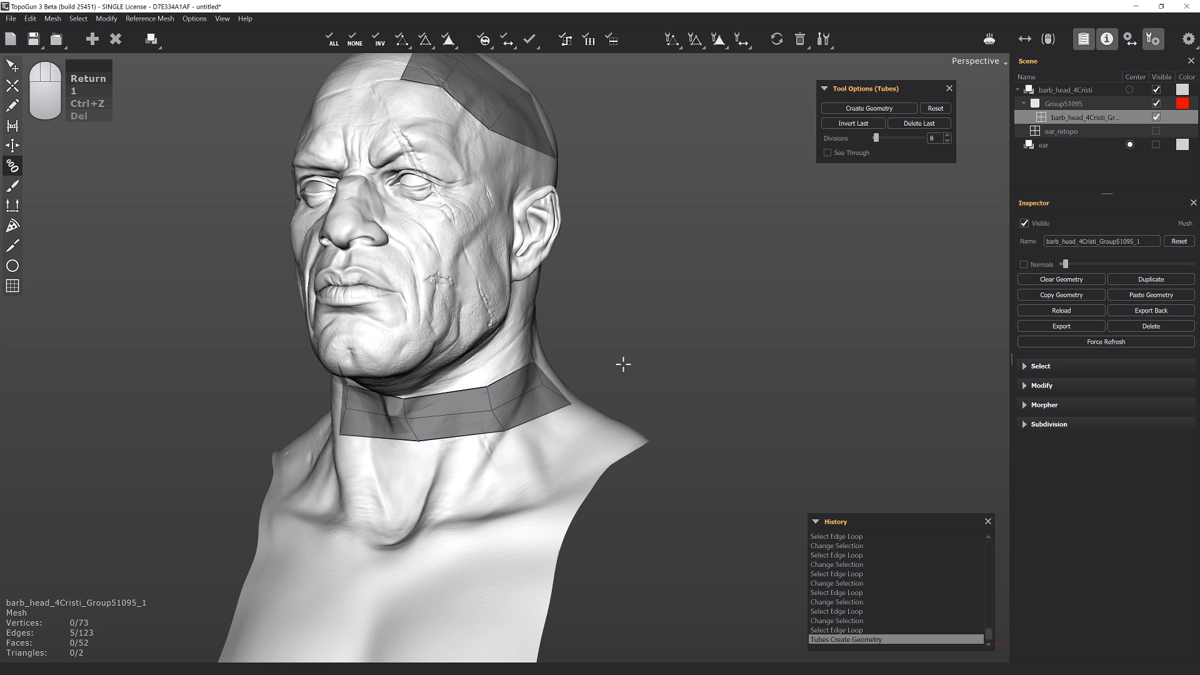
# Examine the new neck tube from the side and back to compare it with the back-of-head mesh
pyautogui.keyDown('alt'); pyautogui.moveTo(729, 338); pyautogui.dragTo(581, 307); pyautogui.keyUp('alt')
pyautogui.keyDown('alt'); pyautogui.moveTo(580, 308); pyautogui.dragTo(640, 325, button='middle'); pyautogui.keyUp('alt')
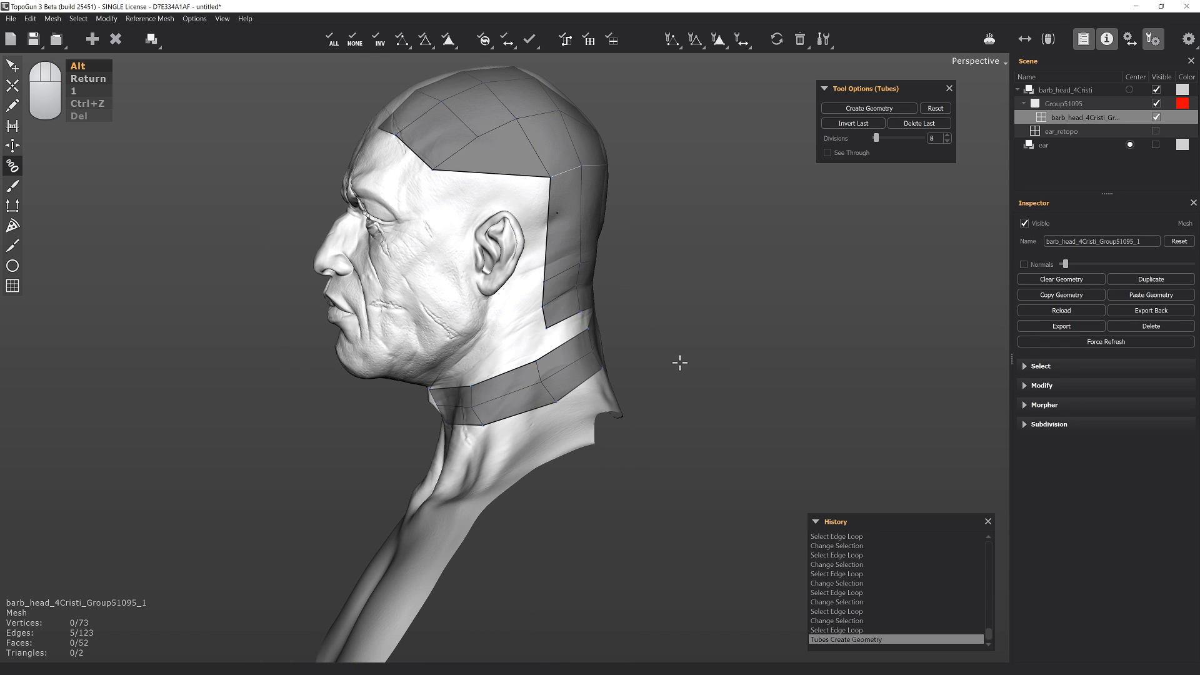
pyautogui.keyDown('alt'); pyautogui.moveTo(681, 359); pyautogui.dragTo(719, 319, button='right'); pyautogui.keyUp('alt')
pyautogui.keyDown('alt'); pyautogui.moveTo(719, 319); pyautogui.dragTo(490, 320); pyautogui.keyUp('alt')
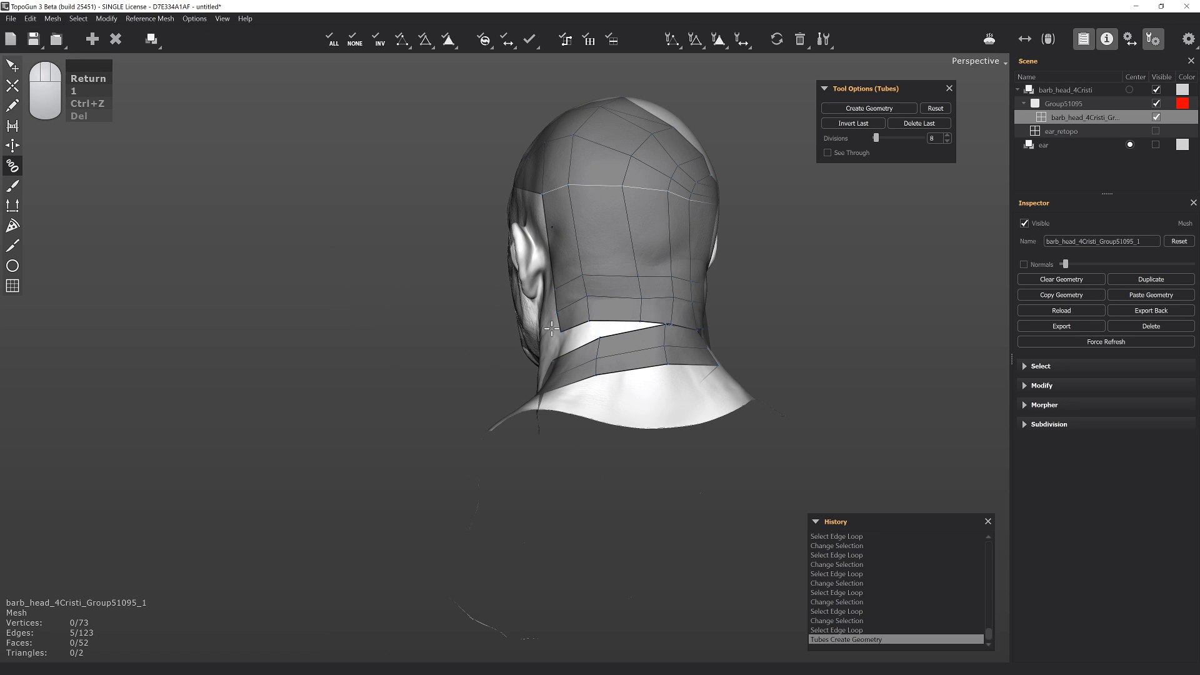
pyautogui.keyDown('alt'); pyautogui.moveTo(459, 359); pyautogui.dragTo(687, 302); pyautogui.keyUp('alt')
pyautogui.keyDown('alt'); pyautogui.moveTo(687, 302); pyautogui.dragTo(711, 488, button='right'); pyautogui.keyUp('alt')
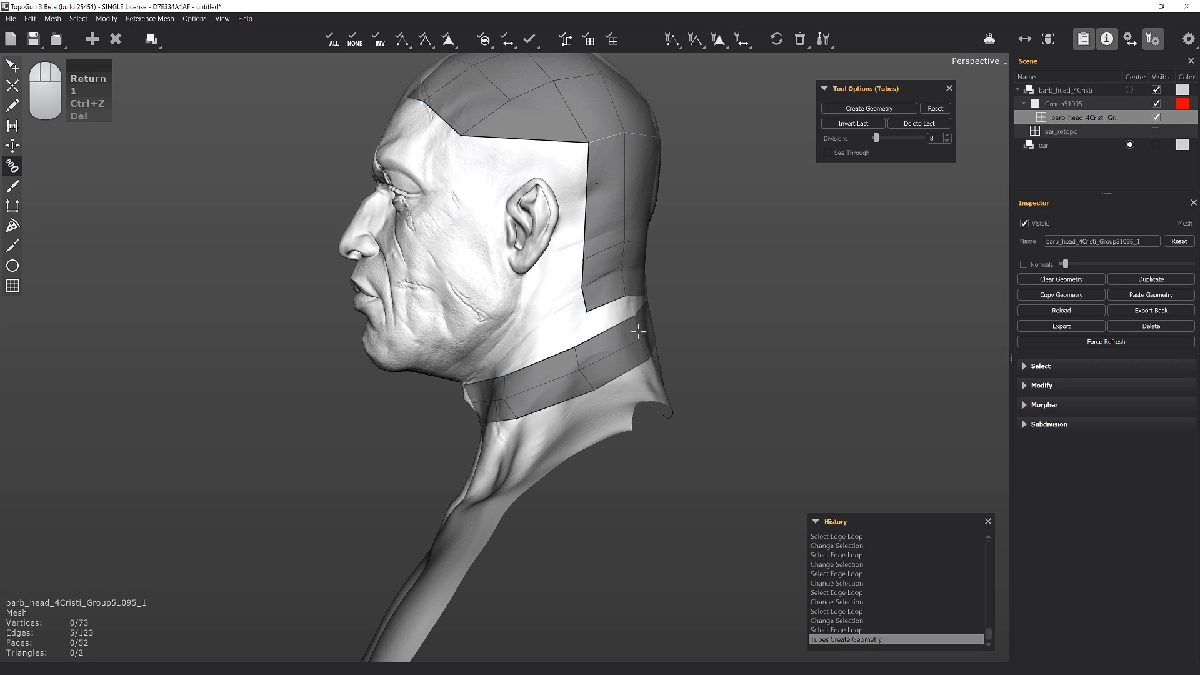
pyautogui.keyDown('alt'); pyautogui.moveTo(699, 319); pyautogui.dragTo(351, 318); pyautogui.keyUp('alt')
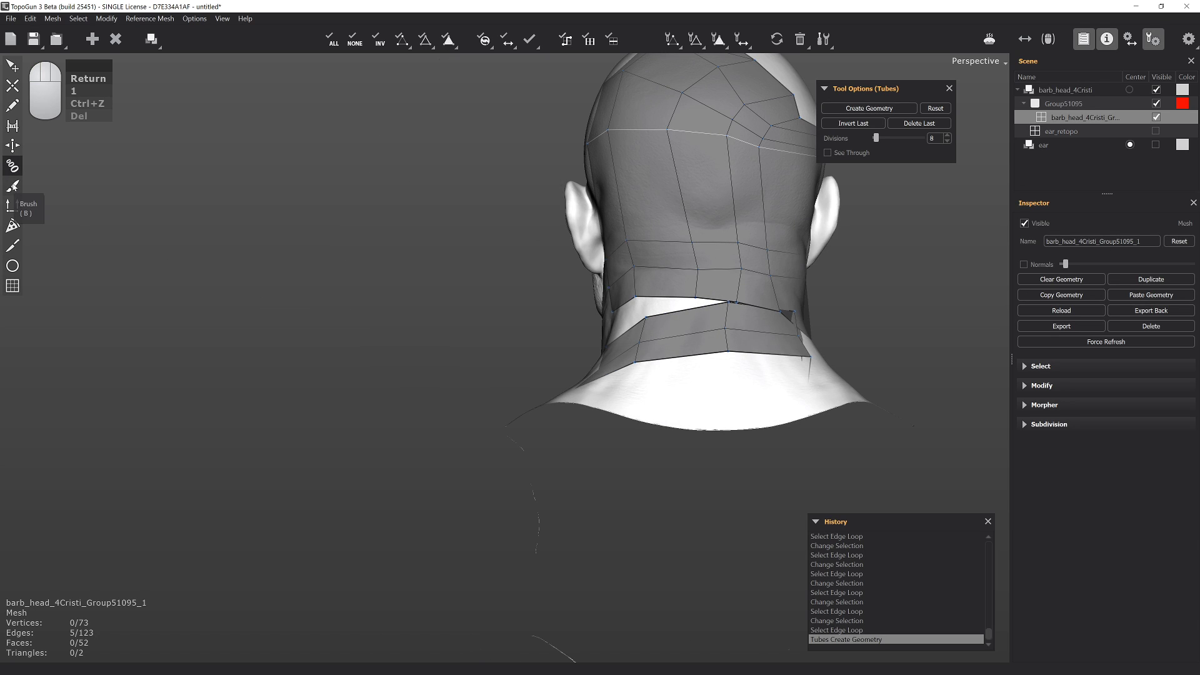
# Reshape the retopology mesh on the side and back of the head with several Brush strokes in Move mode
pyautogui.click(14, 186)
pyautogui.keyDown('alt'); pyautogui.moveTo(387, 295); pyautogui.dragTo(297, 349, button='middle'); pyautogui.keyUp('alt')
pyautogui.moveTo(297, 348)
pyautogui.keyDown('alt'); pyautogui.mouseDown()
pyautogui.moveTo(438, 407)
pyautogui.moveTo(581, 215)
pyautogui.mouseUp(); pyautogui.keyUp('alt')
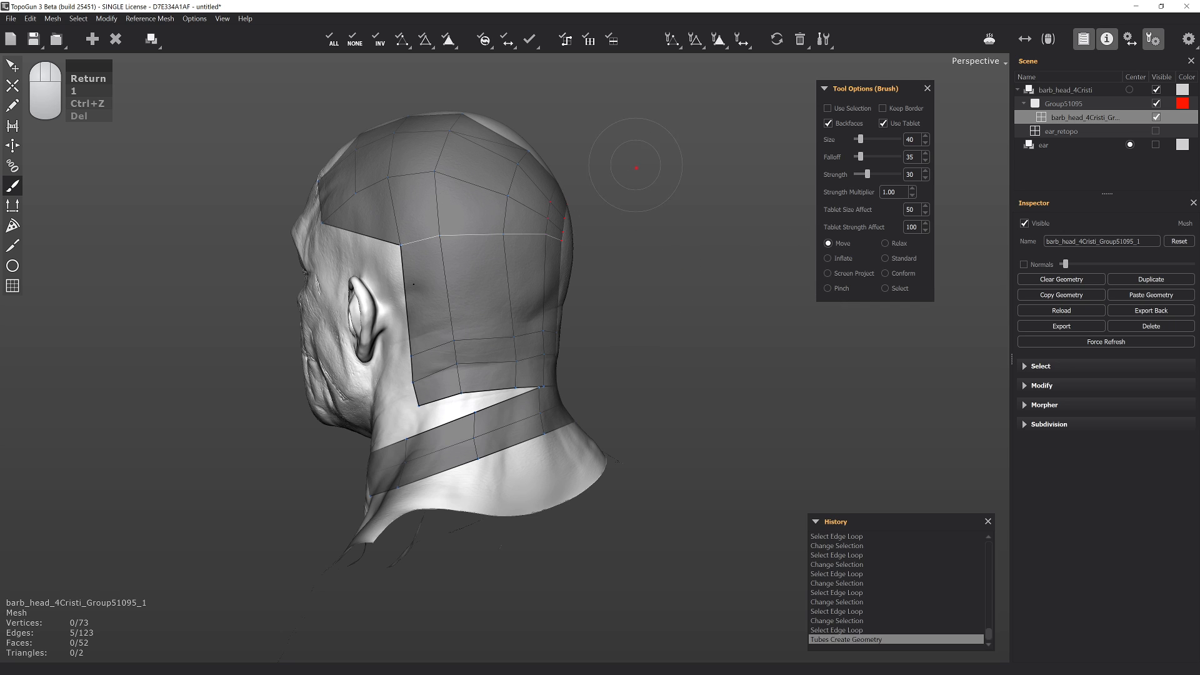
pyautogui.moveTo(636, 170)
pyautogui.keyDown('alt'); pyautogui.mouseDown()
pyautogui.moveTo(435, 248)
pyautogui.moveTo(495, 275)
pyautogui.mouseUp(); pyautogui.keyUp('alt')
pyautogui.moveTo(509, 214); pyautogui.dragTo(503, 230)
pyautogui.moveTo(437, 181); pyautogui.dragTo(431, 200)
pyautogui.moveTo(432, 250)
pyautogui.mouseDown()
pyautogui.moveTo(431, 270)
pyautogui.moveTo(495, 284)
pyautogui.mouseUp()
pyautogui.moveTo(555, 251); pyautogui.dragTo(553, 264)
pyautogui.moveTo(558, 240); pyautogui.dragTo(552, 276)
pyautogui.moveTo(579, 256)
pyautogui.mouseDown()
pyautogui.moveTo(580, 274)
pyautogui.moveTo(552, 285)
pyautogui.mouseUp()
pyautogui.moveTo(494, 283); pyautogui.dragTo(488, 288)
pyautogui.moveTo(500, 228)
pyautogui.keyDown('alt'); pyautogui.mouseDown()
pyautogui.moveTo(718, 182)
pyautogui.moveTo(494, 222)
pyautogui.moveTo(587, 301)
pyautogui.moveTo(572, 278)
pyautogui.moveTo(471, 289)
pyautogui.moveTo(475, 250)
pyautogui.moveTo(500, 225)
pyautogui.moveTo(562, 250)
pyautogui.moveTo(533, 313)
pyautogui.moveTo(488, 300)
pyautogui.mouseUp(); pyautogui.keyUp('alt')
# Smooth the vertices across the back of the head with the brush in Relax mode
pyautogui.click(894, 246)
pyautogui.moveTo(681, 212)
pyautogui.keyDown('alt'); pyautogui.mouseDown()
pyautogui.moveTo(584, 209)
pyautogui.moveTo(625, 219)
pyautogui.mouseUp(); pyautogui.keyUp('alt')
pyautogui.moveTo(475, 232)
pyautogui.keyDown('shift'); pyautogui.mouseDown()
pyautogui.moveTo(518, 235)
pyautogui.moveTo(576, 181)
pyautogui.moveTo(600, 238)
pyautogui.moveTo(603, 314)
pyautogui.moveTo(600, 275)
pyautogui.moveTo(562, 325)
pyautogui.moveTo(501, 334)
pyautogui.moveTo(549, 327)
pyautogui.moveTo(588, 369)
pyautogui.moveTo(500, 375)
pyautogui.moveTo(600, 344)
pyautogui.mouseUp(); pyautogui.keyUp('shift')
pyautogui.keyDown('alt'); pyautogui.moveTo(658, 294); pyautogui.dragTo(678, 314); pyautogui.keyUp('alt')
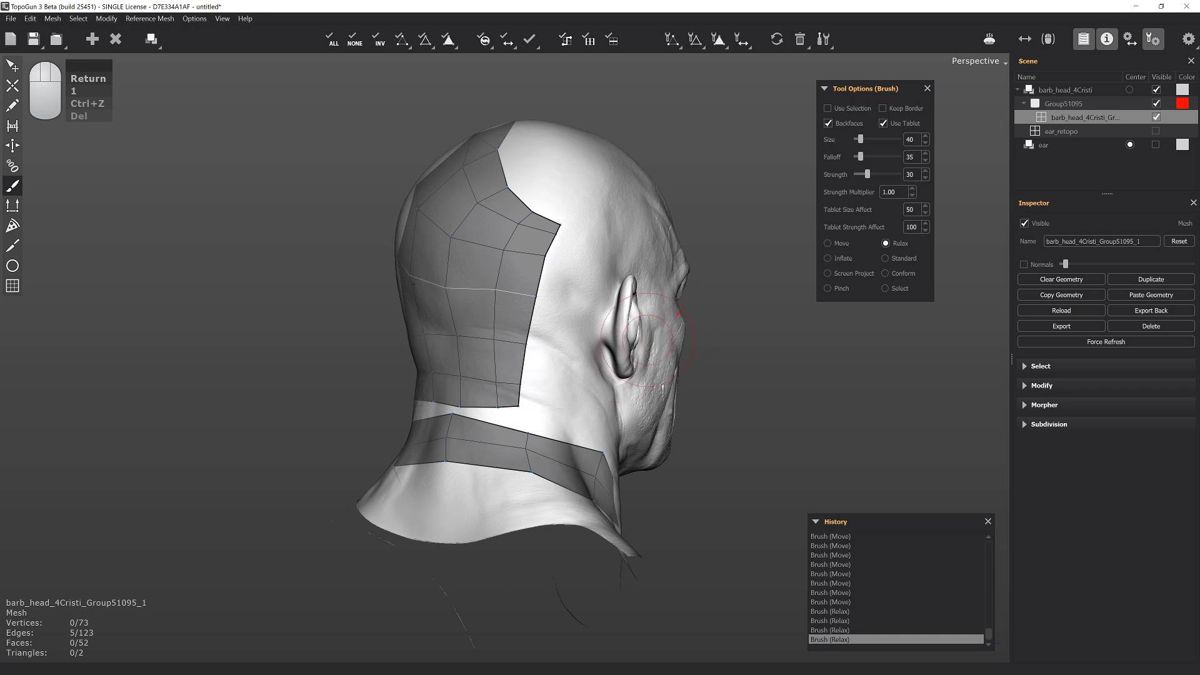
# Enable Keep Border and relax the inner vertices at the back of the head again
pyautogui.click(908, 111)
pyautogui.keyDown('shift'); pyautogui.moveTo(500, 260); pyautogui.dragTo(435, 316); pyautogui.keyUp('shift')
pyautogui.keyDown('shift'); pyautogui.moveTo(453, 356); pyautogui.dragTo(547, 268); pyautogui.keyUp('shift')
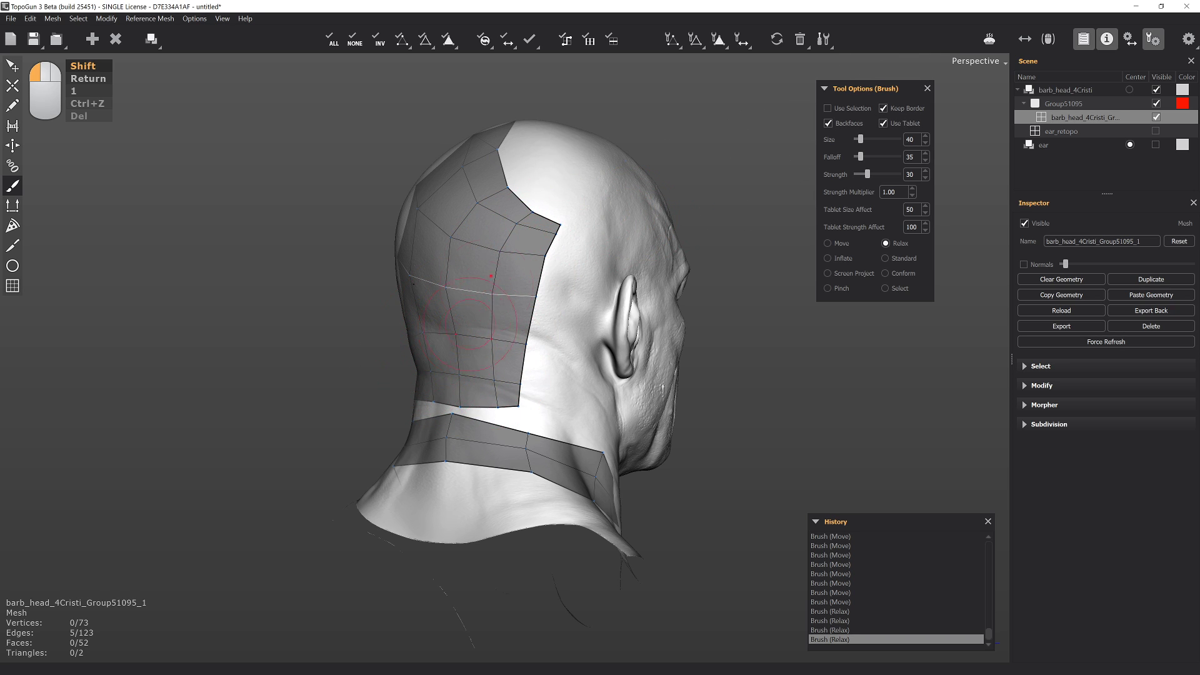
pyautogui.keyDown('alt'); pyautogui.moveTo(452, 238); pyautogui.dragTo(531, 287); pyautogui.keyUp('alt')
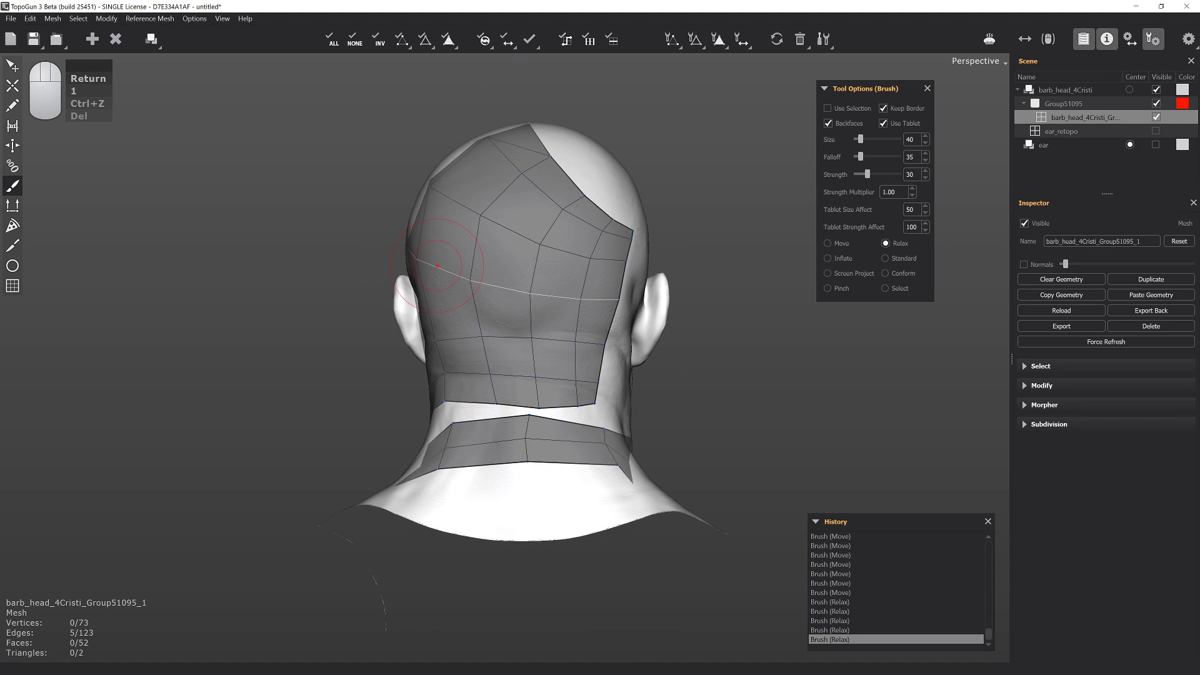
pyautogui.moveTo(533, 243)
pyautogui.keyDown('alt'); pyautogui.mouseDown()
pyautogui.moveTo(549, 226)
pyautogui.moveTo(538, 230)
pyautogui.mouseUp(); pyautogui.keyUp('alt')
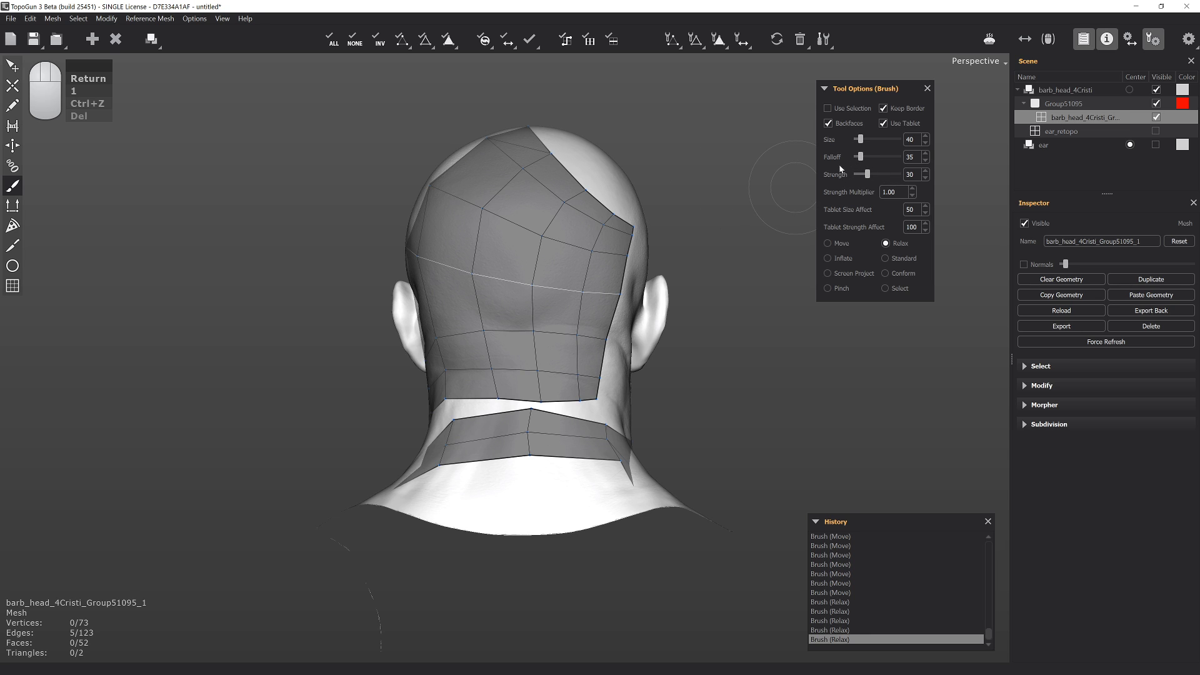
# Inflate the back-of-head mesh with the brush, raising the brush strength to 100 for the second stroke
pyautogui.click(841, 259)
pyautogui.moveTo(537, 260); pyautogui.dragTo(494, 277)
pyautogui.moveTo(600, 275)
pyautogui.keyDown('alt'); pyautogui.mouseDown()
pyautogui.moveTo(963, 269)
pyautogui.moveTo(807, 258)
pyautogui.mouseUp(); pyautogui.keyUp('alt')
pyautogui.keyDown('alt'); pyautogui.moveTo(807, 259); pyautogui.dragTo(875, 188, button='right'); pyautogui.keyUp('alt')
pyautogui.moveTo(868, 174); pyautogui.dragTo(891, 178)
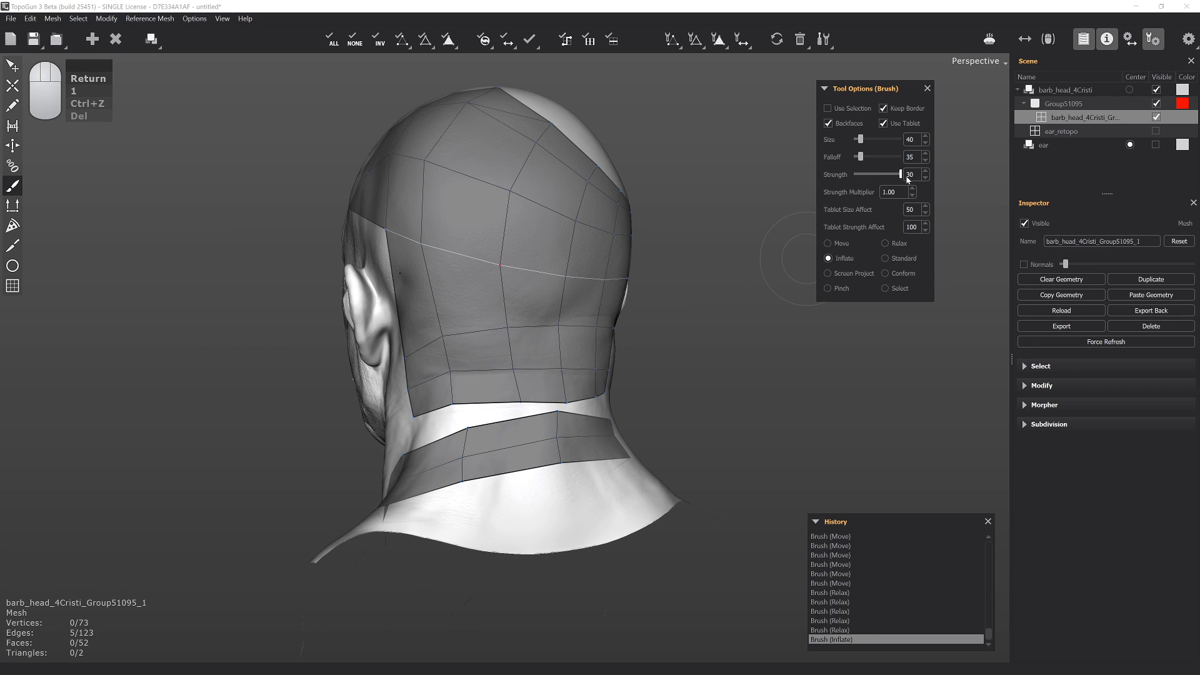
pyautogui.moveTo(578, 232)
pyautogui.mouseDown()
pyautogui.moveTo(572, 285)
pyautogui.moveTo(565, 265)
pyautogui.mouseUp()
pyautogui.keyDown('alt'); pyautogui.moveTo(566, 266); pyautogui.dragTo(499, 270); pyautogui.keyUp('alt')
pyautogui.keyDown('alt'); pyautogui.moveTo(485, 331); pyautogui.dragTo(735, 286); pyautogui.keyUp('alt')
# Try the Conform brush on the inflated area at the back of the head, and undo the stroke
pyautogui.click(886, 273)
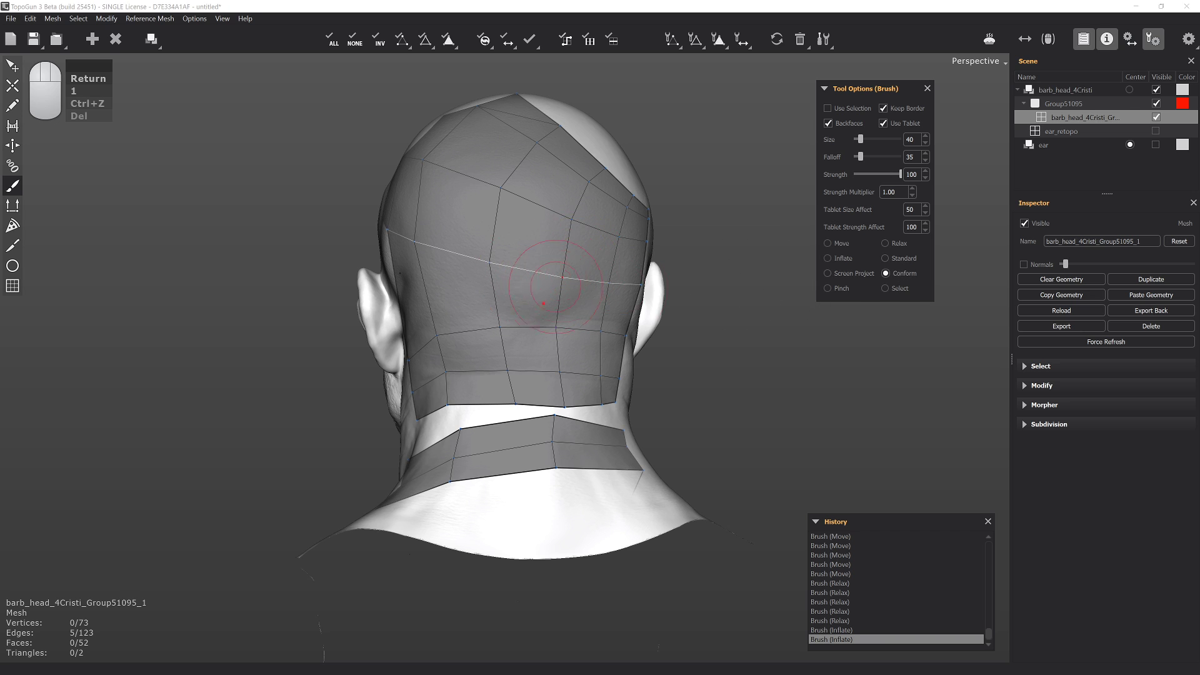
pyautogui.keyDown('alt'); pyautogui.moveTo(537, 308); pyautogui.dragTo(447, 297); pyautogui.keyUp('alt')
pyautogui.moveTo(504, 270)
pyautogui.mouseDown()
pyautogui.moveTo(463, 307)
pyautogui.moveTo(641, 320)
pyautogui.moveTo(489, 329)
pyautogui.moveTo(533, 237)
pyautogui.mouseUp()
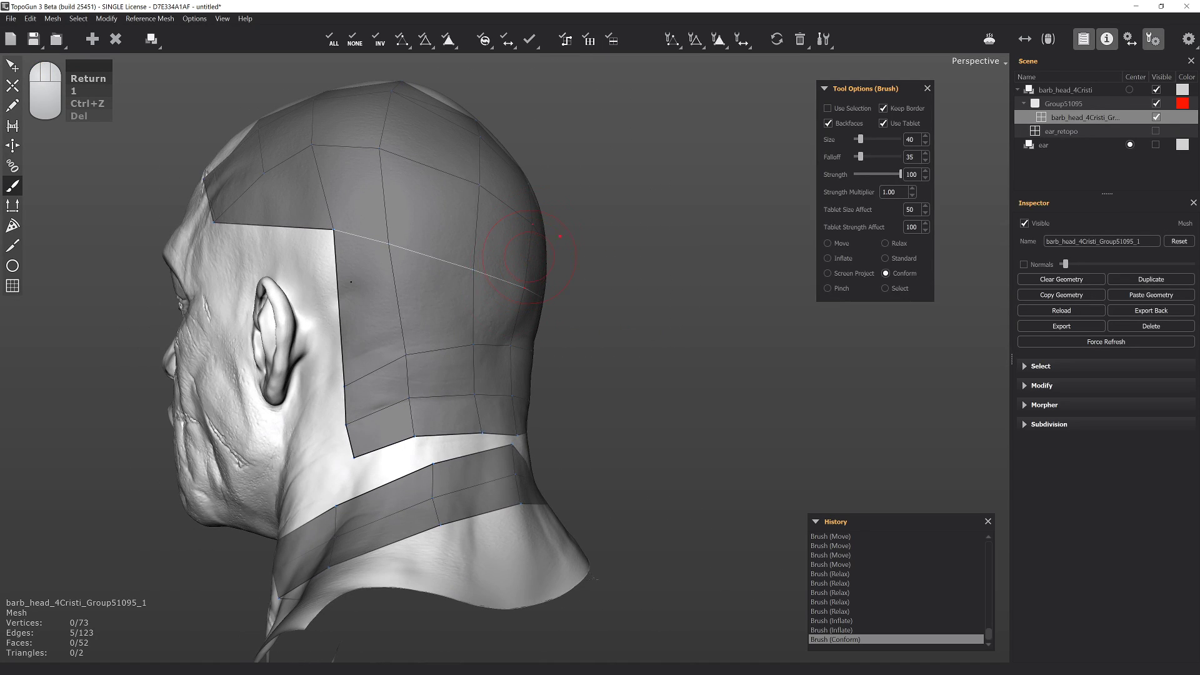
pyautogui.click(855, 275)
pyautogui.click(900, 274)
pyautogui.keyDown('alt'); pyautogui.moveTo(616, 226); pyautogui.dragTo(525, 231); pyautogui.keyUp('alt')
pyautogui.hotkey('ctrl', 'z')
# Try the Screen Project brush along the back-of-head silhouette, and undo the strokes
pyautogui.moveTo(562, 322)
pyautogui.keyDown('alt'); pyautogui.mouseDown()
pyautogui.moveTo(688, 336)
pyautogui.moveTo(631, 335)
pyautogui.moveTo(663, 337)
pyautogui.mouseUp(); pyautogui.keyUp('alt')
pyautogui.click(852, 273)
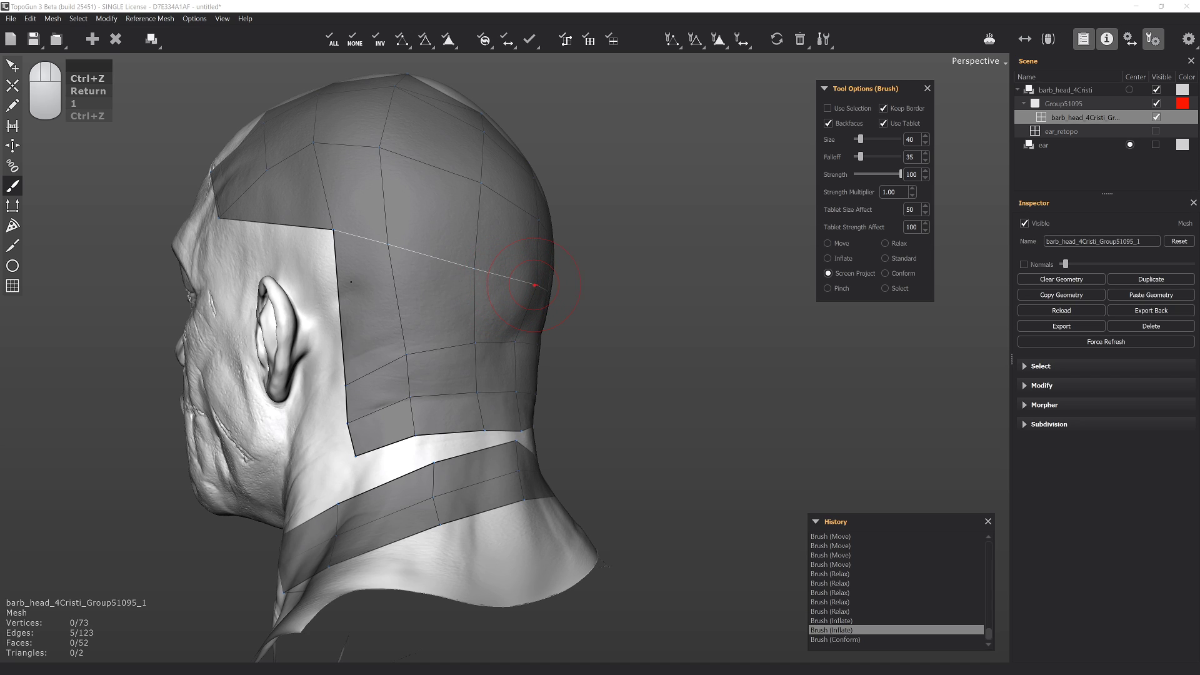
pyautogui.moveTo(534, 286)
pyautogui.mouseDown()
pyautogui.moveTo(543, 288)
pyautogui.moveTo(529, 316)
pyautogui.moveTo(518, 305)
pyautogui.mouseUp()
pyautogui.click(547, 289)
pyautogui.click(548, 290)
pyautogui.click(547, 291)
pyautogui.hotkey('ctrl', 'z')
pyautogui.hotkey('ctrl', 'z')
pyautogui.hotkey('ctrl', 'z')
pyautogui.hotkey('ctrl', 'z')
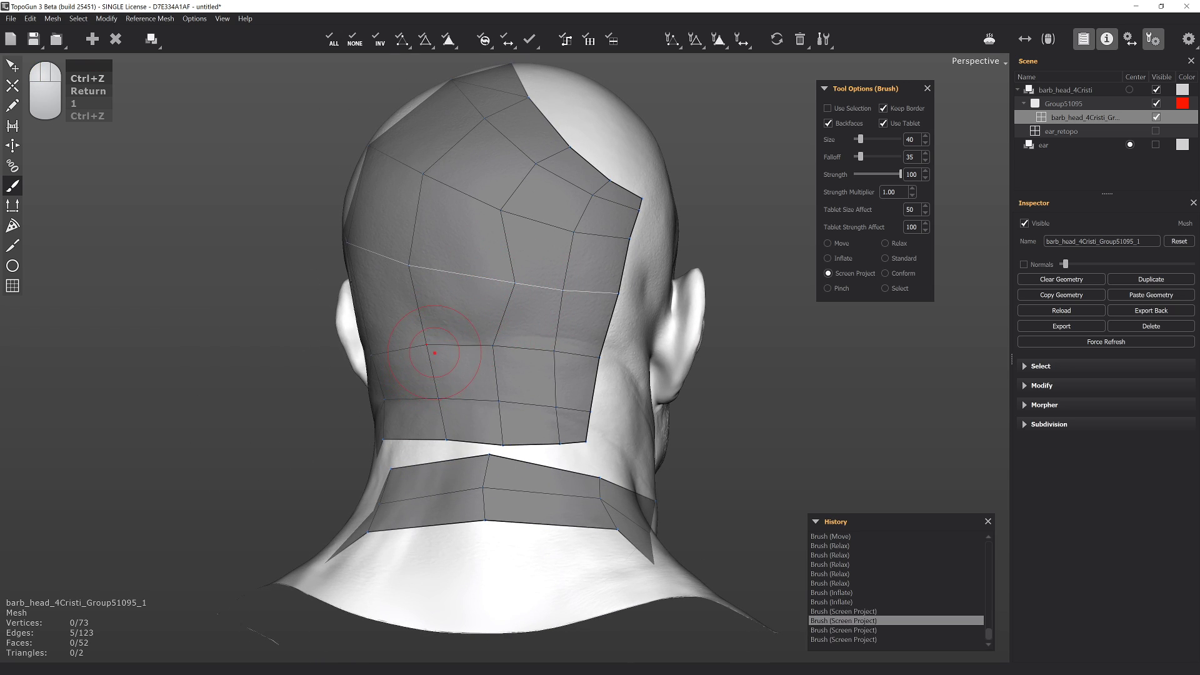
# Conform the inflated back-of-head vertices to the reference surface with the Conform brush
pyautogui.keyDown('alt'); pyautogui.moveTo(435, 355); pyautogui.dragTo(484, 348); pyautogui.keyUp('alt')
pyautogui.click(886, 273)
pyautogui.moveTo(657, 287)
pyautogui.keyDown('alt'); pyautogui.mouseDown()
pyautogui.moveTo(537, 285)
pyautogui.moveTo(553, 295)
pyautogui.moveTo(485, 283)
pyautogui.moveTo(534, 258)
pyautogui.moveTo(618, 286)
pyautogui.mouseUp(); pyautogui.keyUp('alt')
# Pinch the vertices at the lower back of the head, and brush-select a row of vertices there in Select mode
pyautogui.click(842, 289)
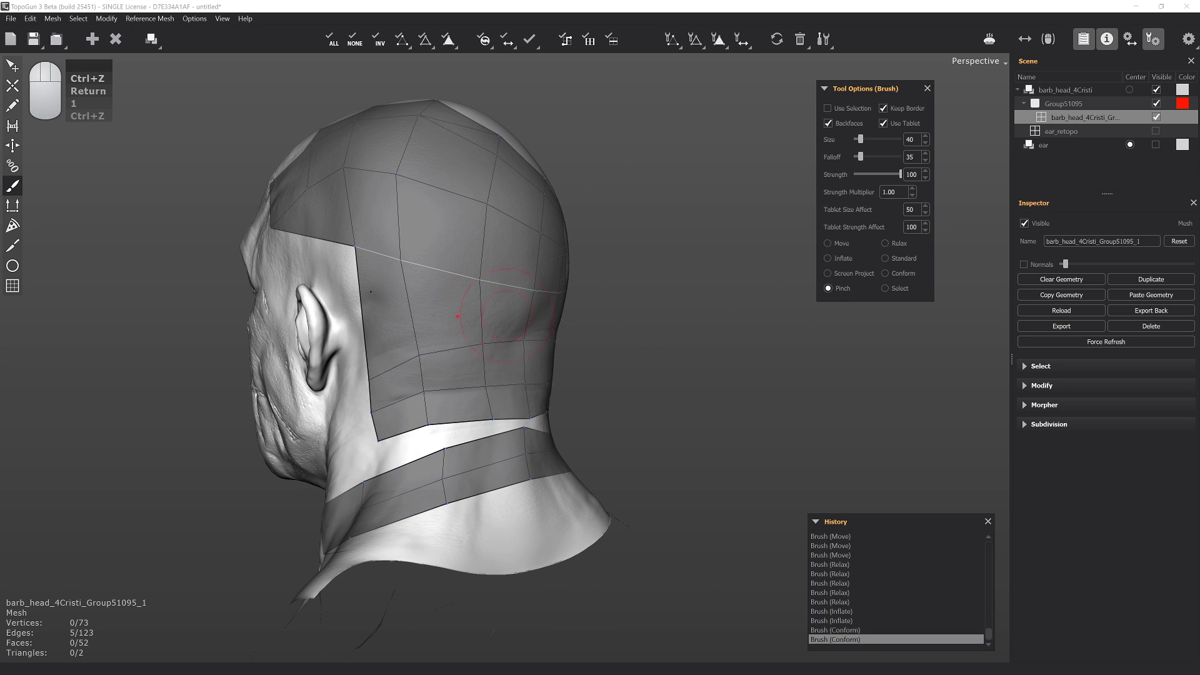
pyautogui.moveTo(481, 317)
pyautogui.mouseDown()
pyautogui.moveTo(529, 355)
pyautogui.moveTo(438, 379)
pyautogui.moveTo(546, 360)
pyautogui.moveTo(539, 330)
pyautogui.mouseUp()
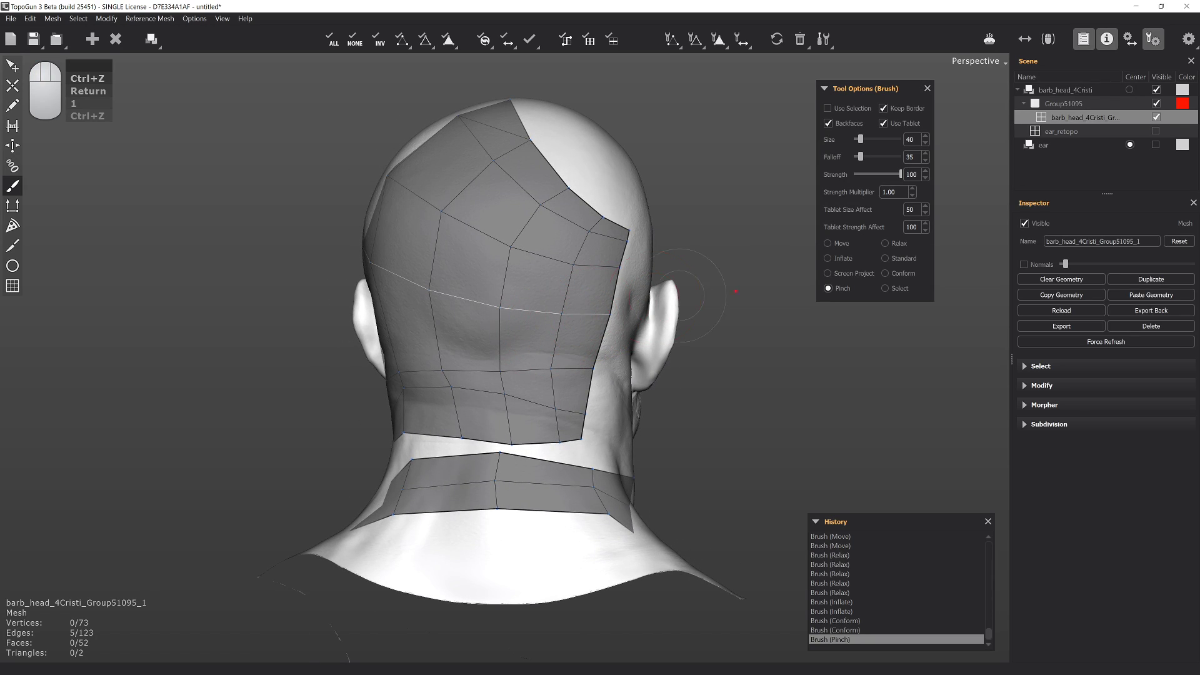
pyautogui.click(885, 288)
pyautogui.moveTo(438, 375)
pyautogui.mouseDown()
pyautogui.moveTo(606, 373)
pyautogui.moveTo(806, 218)
pyautogui.mouseUp()
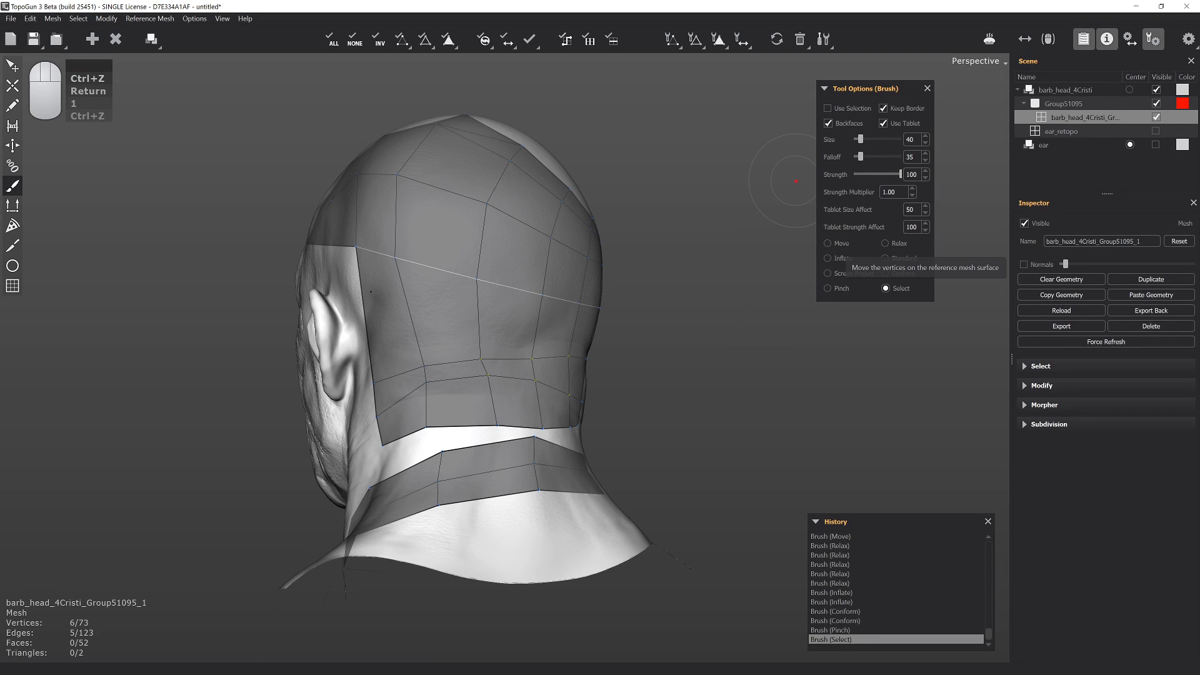
pyautogui.keyDown('alt'); pyautogui.moveTo(370, 273); pyautogui.dragTo(437, 267); pyautogui.keyUp('alt')
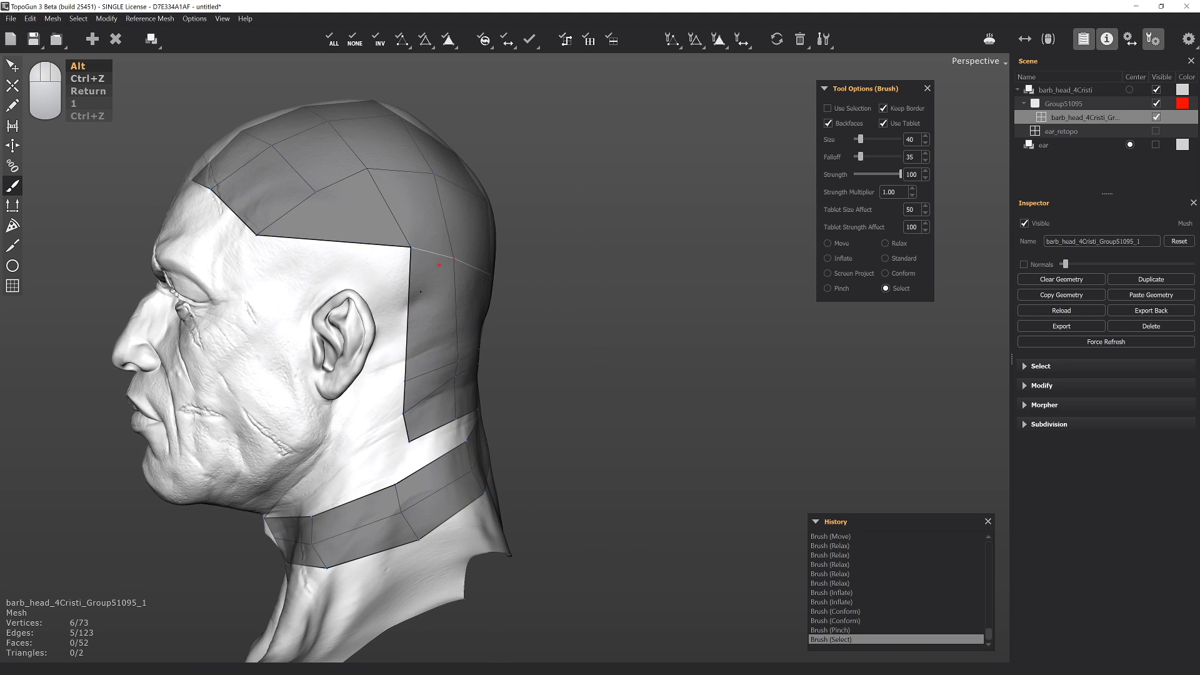
# With the Extrude tool, try single-edge and full-border selection, ending with three adjacent border edges selected on top of the scalp
pyautogui.click(12, 205)
pyautogui.moveTo(76, 219); pyautogui.dragTo(348, 332)
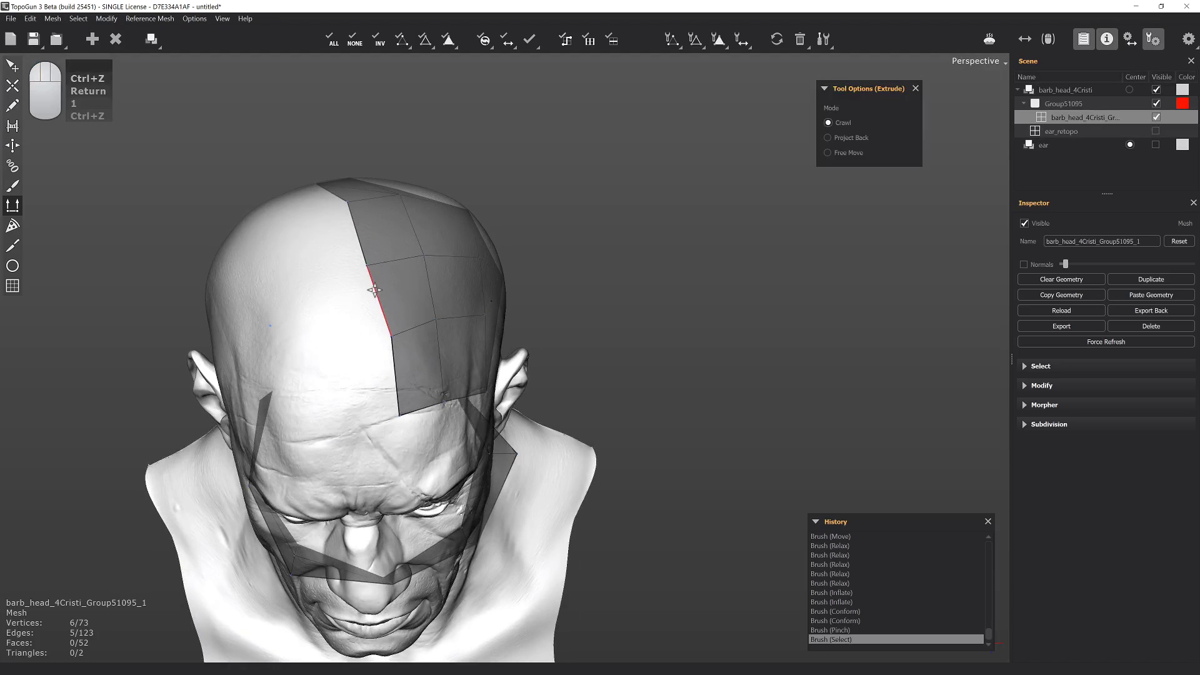
pyautogui.click(357, 298)
pyautogui.doubleClick(384, 324)
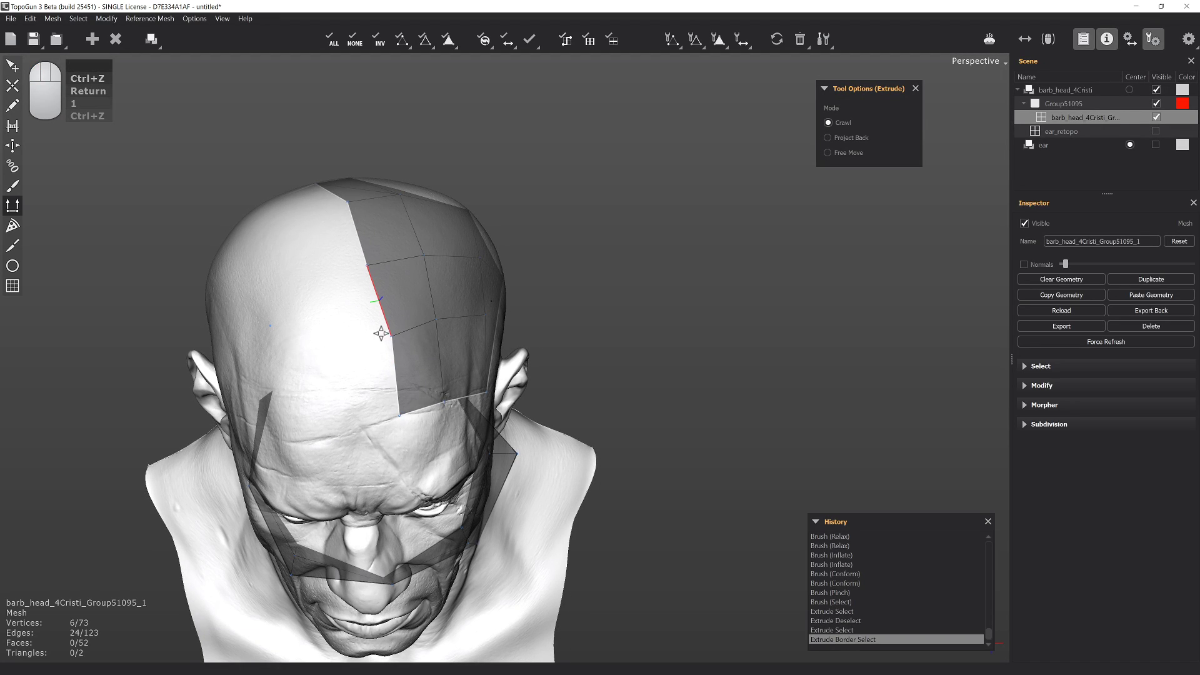
pyautogui.moveTo(377, 331); pyautogui.dragTo(367, 335)
pyautogui.click(368, 338)
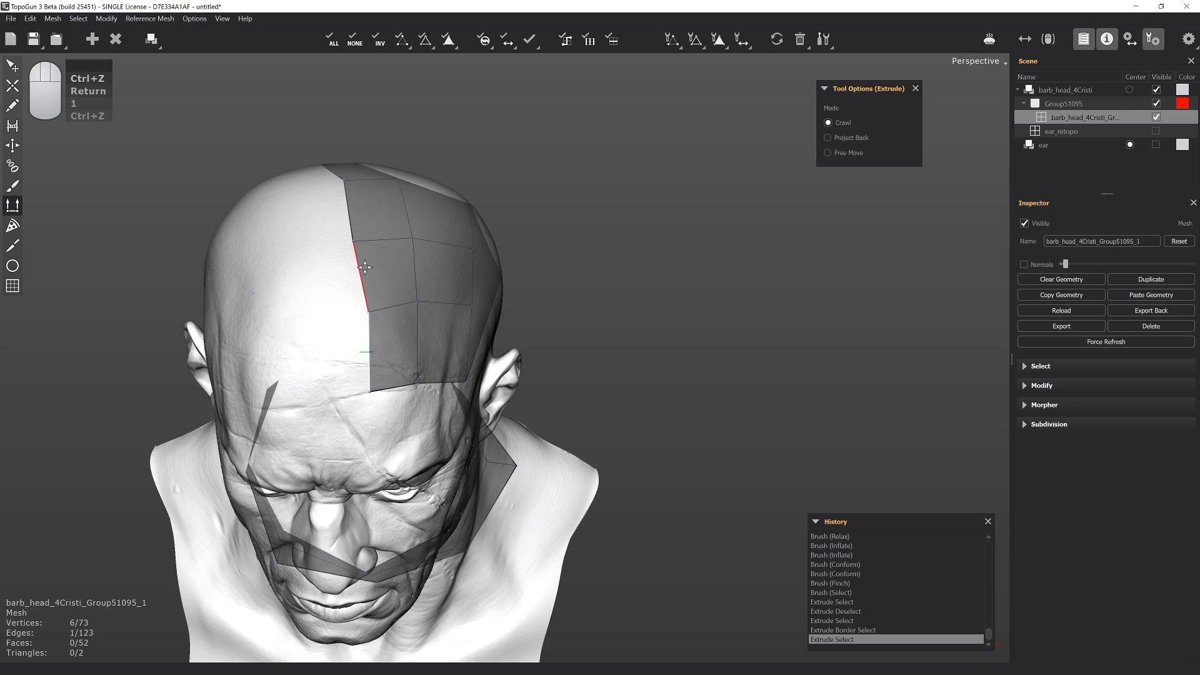
pyautogui.keyDown('shift'); pyautogui.click(352, 218); pyautogui.keyUp('shift')
pyautogui.keyDown('shift'); pyautogui.click(352, 217); pyautogui.keyUp('shift')
# Extrude the selected scalp edges toward the uncovered side of the head in Crawl mode, and undo the last extrusion
pyautogui.keyDown('alt'); pyautogui.moveTo(304, 259); pyautogui.dragTo(321, 341, button='right'); pyautogui.keyUp('alt')
pyautogui.moveTo(316, 351); pyautogui.dragTo(245, 301)
pyautogui.moveTo(335, 288); pyautogui.dragTo(283, 330)
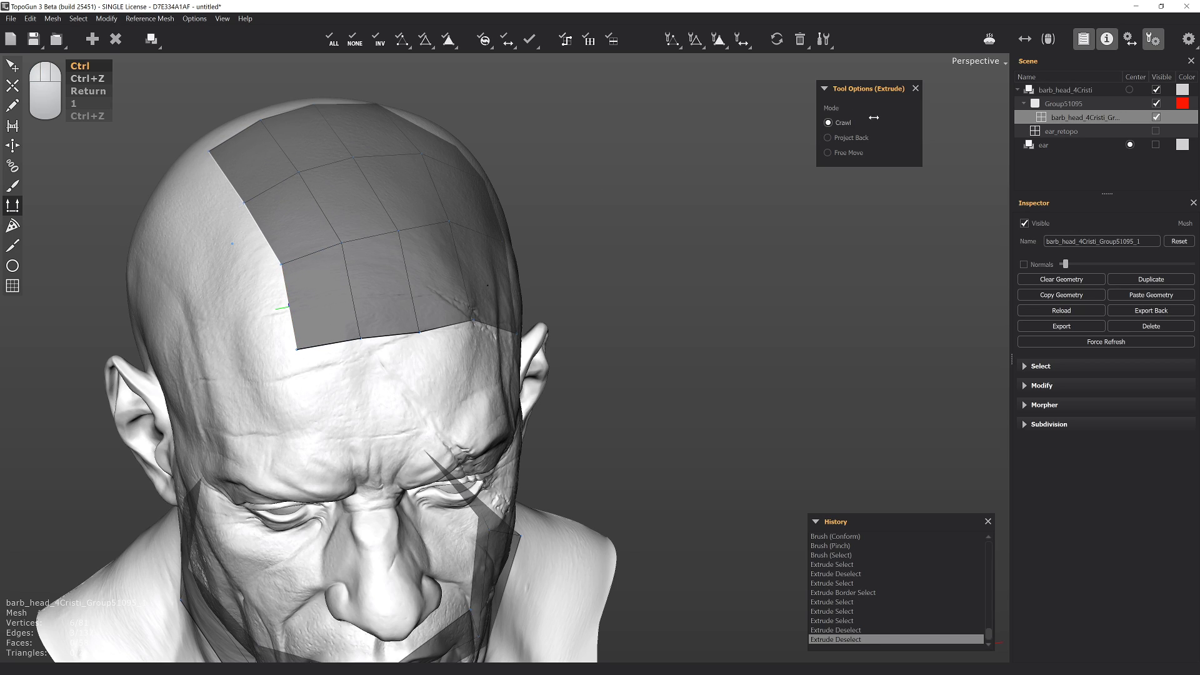
pyautogui.hotkey('ctrl', 'z')
# Extrude the scalp border edges in Project Back mode across the forehead, and undo the second extrusion
pyautogui.click(850, 138)
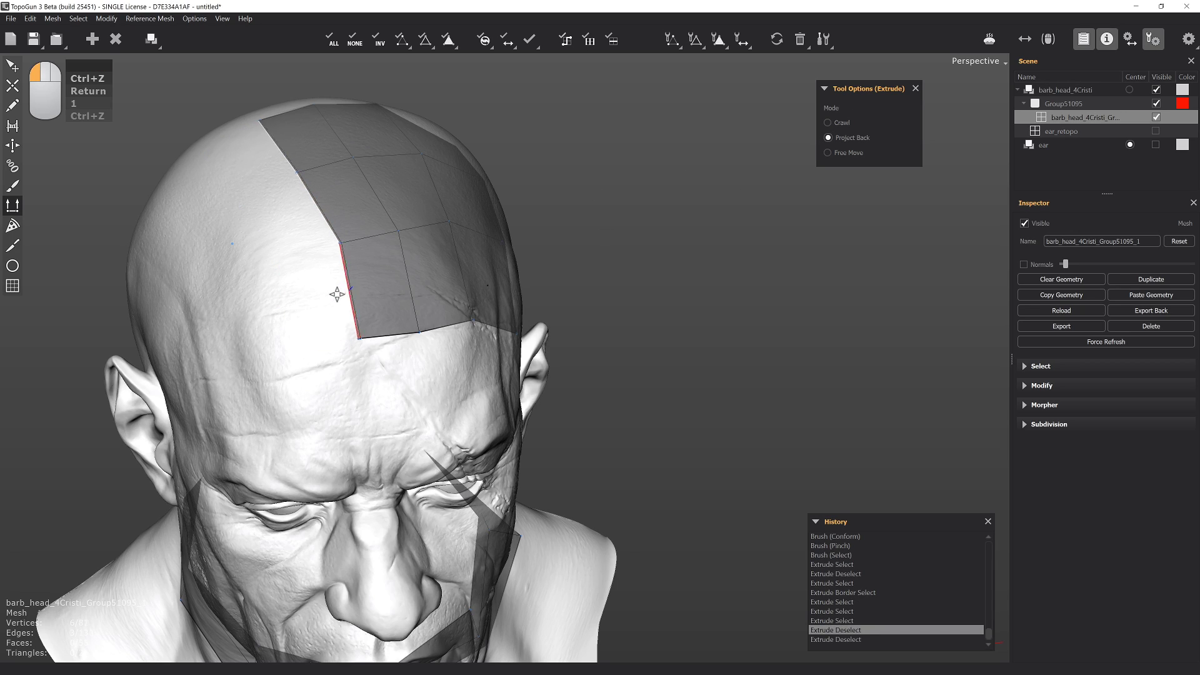
pyautogui.moveTo(335, 295); pyautogui.dragTo(283, 309)
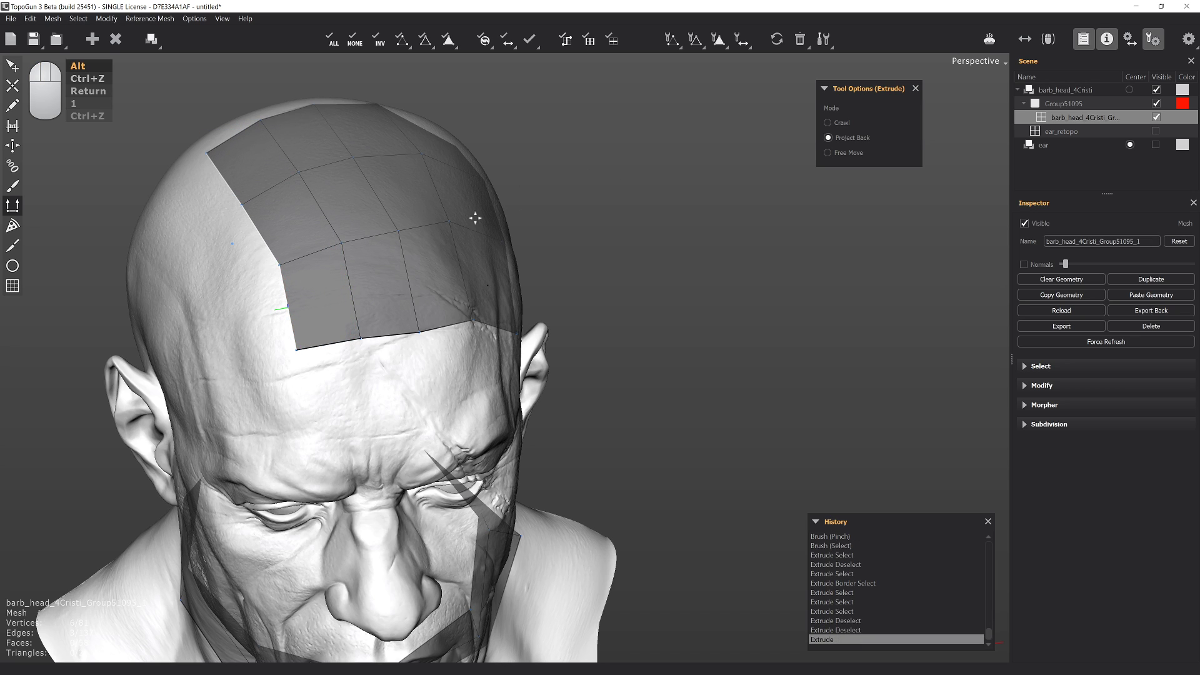
pyautogui.keyDown('alt'); pyautogui.moveTo(457, 223); pyautogui.dragTo(233, 222); pyautogui.keyUp('alt')
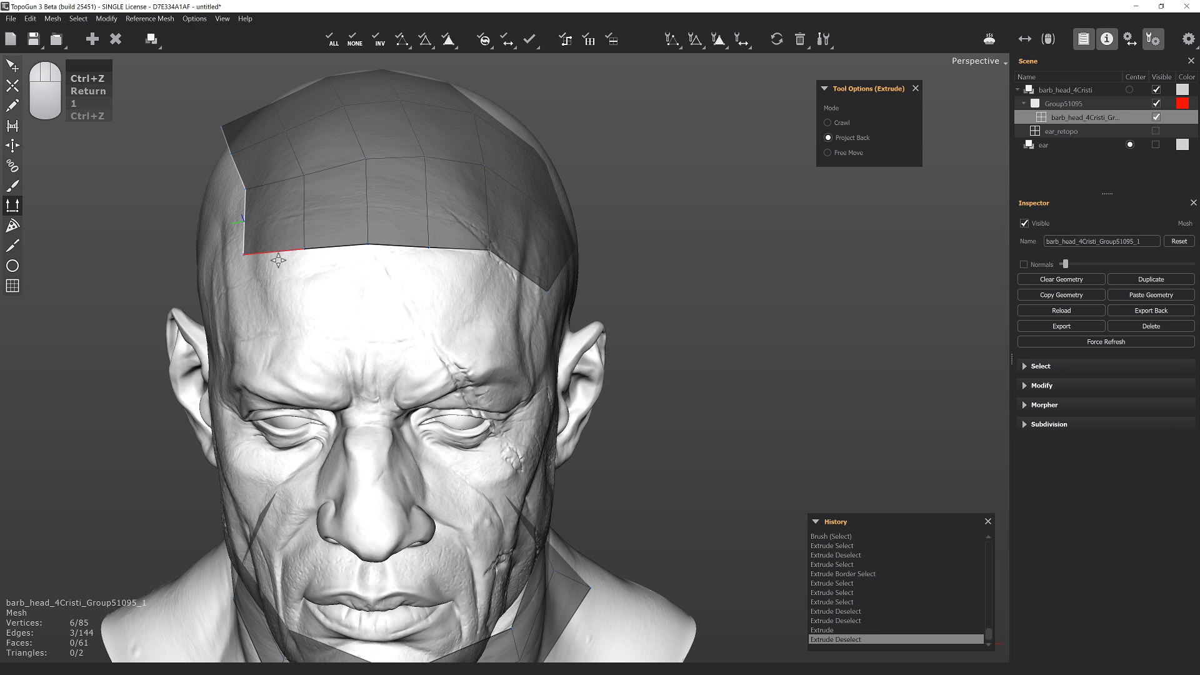
pyautogui.keyDown('alt'); pyautogui.moveTo(275, 259); pyautogui.dragTo(302, 257); pyautogui.keyUp('alt')
pyautogui.hotkey('ctrl', 'z')
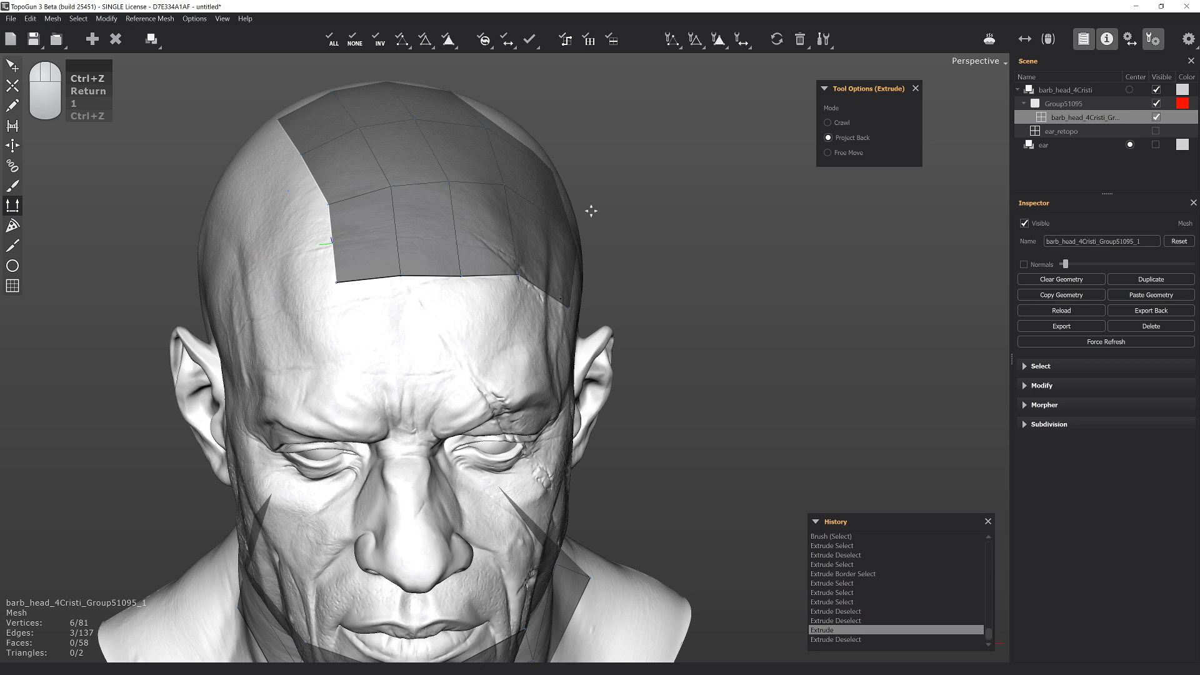
# Extrude the scalp border edges in Free Move mode, undoing the first attempt and repeating the extrusion
pyautogui.click(828, 152)
pyautogui.keyDown('alt'); pyautogui.moveTo(314, 227); pyautogui.dragTo(178, 240); pyautogui.keyUp('alt')
pyautogui.hotkey('ctrl', 'z')
pyautogui.keyDown('alt'); pyautogui.moveTo(353, 254); pyautogui.dragTo(221, 162); pyautogui.keyUp('alt')
pyautogui.keyDown('alt'); pyautogui.moveTo(294, 204); pyautogui.dragTo(225, 248); pyautogui.keyUp('alt')
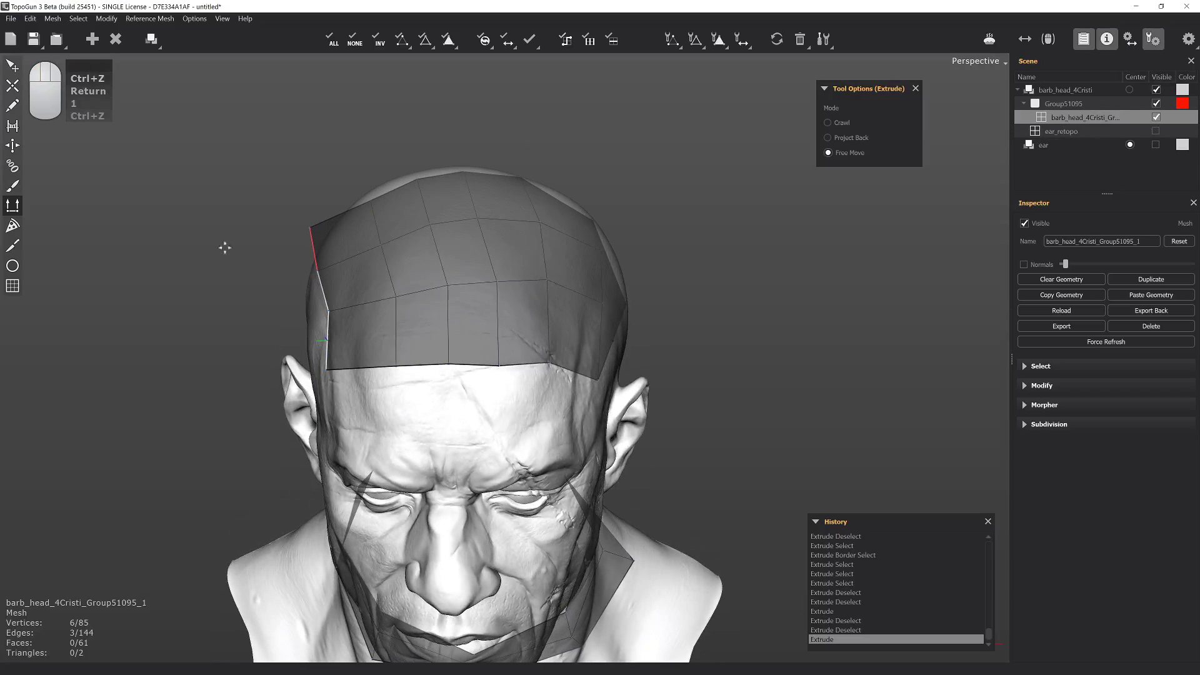
# Slice the retopology mesh with one straight line from the crown to the temple, using Deep Slice and Force Faces
pyautogui.click(15, 228)
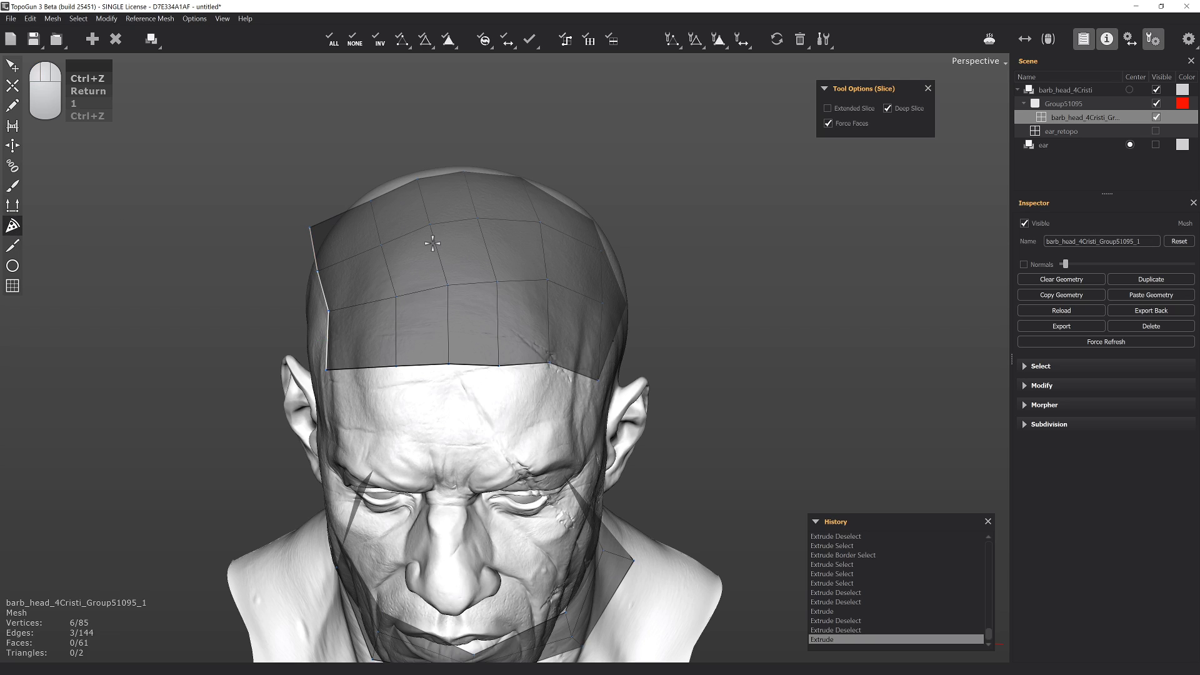
pyautogui.keyDown('alt'); pyautogui.moveTo(441, 237); pyautogui.dragTo(313, 321); pyautogui.keyUp('alt')
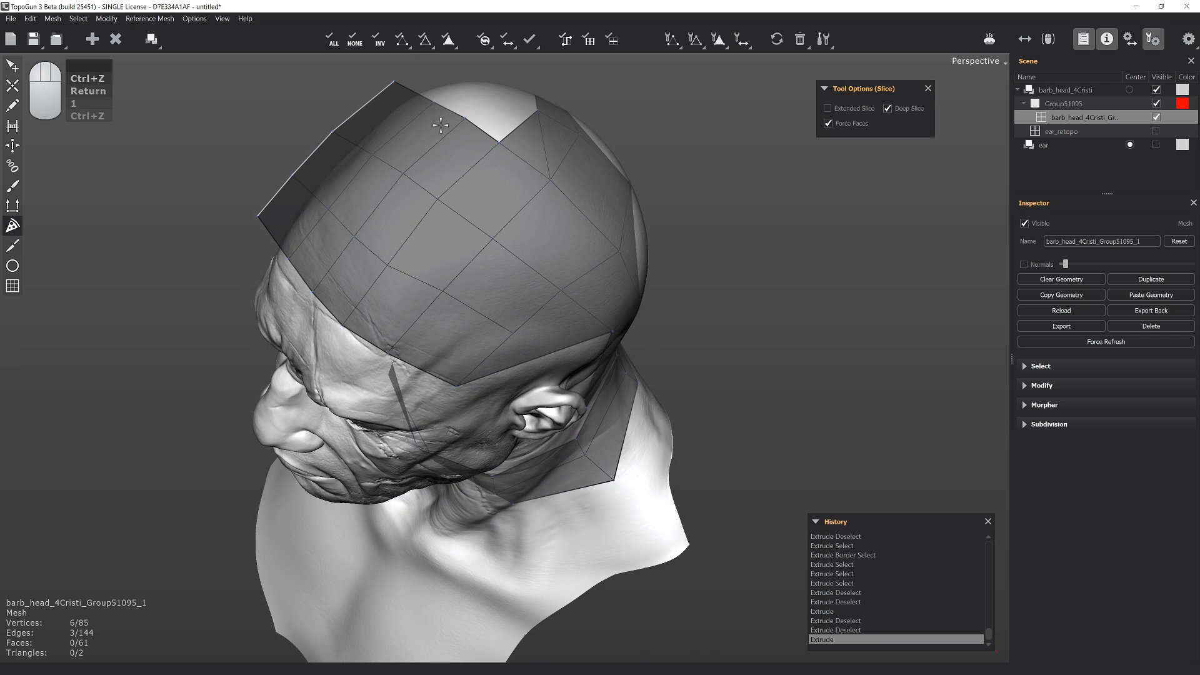
pyautogui.moveTo(436, 106); pyautogui.dragTo(434, 368)
pyautogui.keyDown('alt'); pyautogui.moveTo(456, 279); pyautogui.dragTo(434, 219); pyautogui.keyUp('alt')
pyautogui.keyDown('alt'); pyautogui.moveTo(524, 313); pyautogui.dragTo(549, 354, button='middle'); pyautogui.keyUp('alt')
pyautogui.keyDown('alt'); pyautogui.moveTo(548, 354); pyautogui.dragTo(528, 444, button='right'); pyautogui.keyUp('alt')
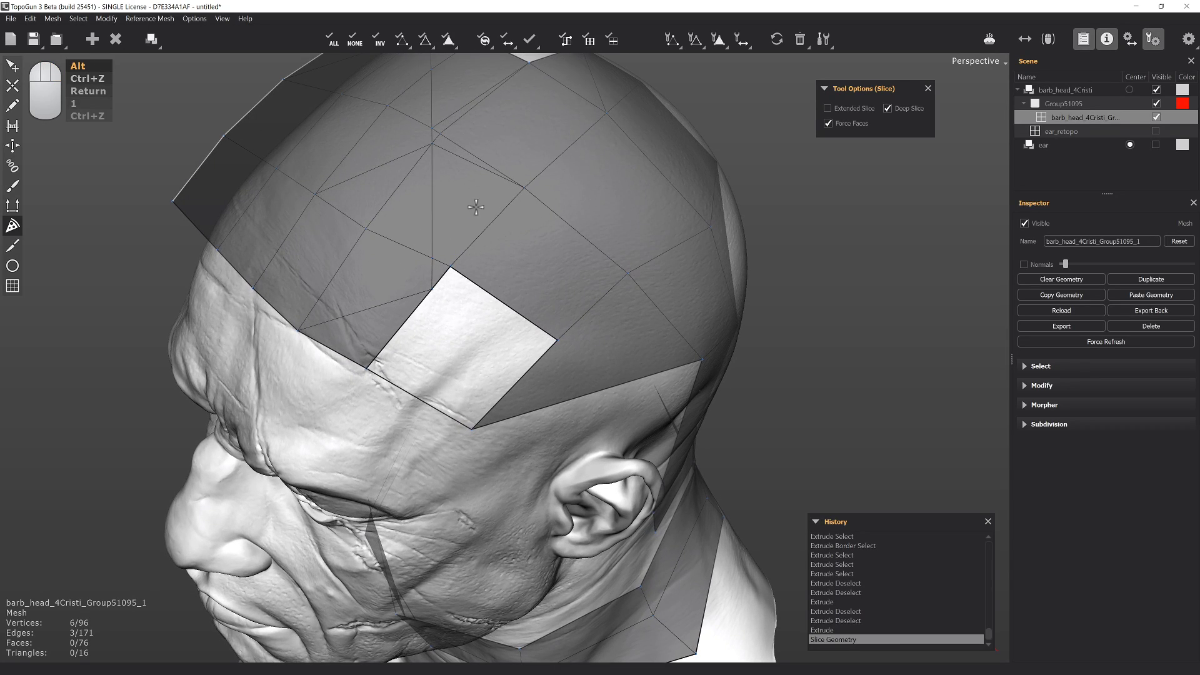
pyautogui.keyDown('alt'); pyautogui.moveTo(475, 202); pyautogui.dragTo(441, 123); pyautogui.keyUp('alt')
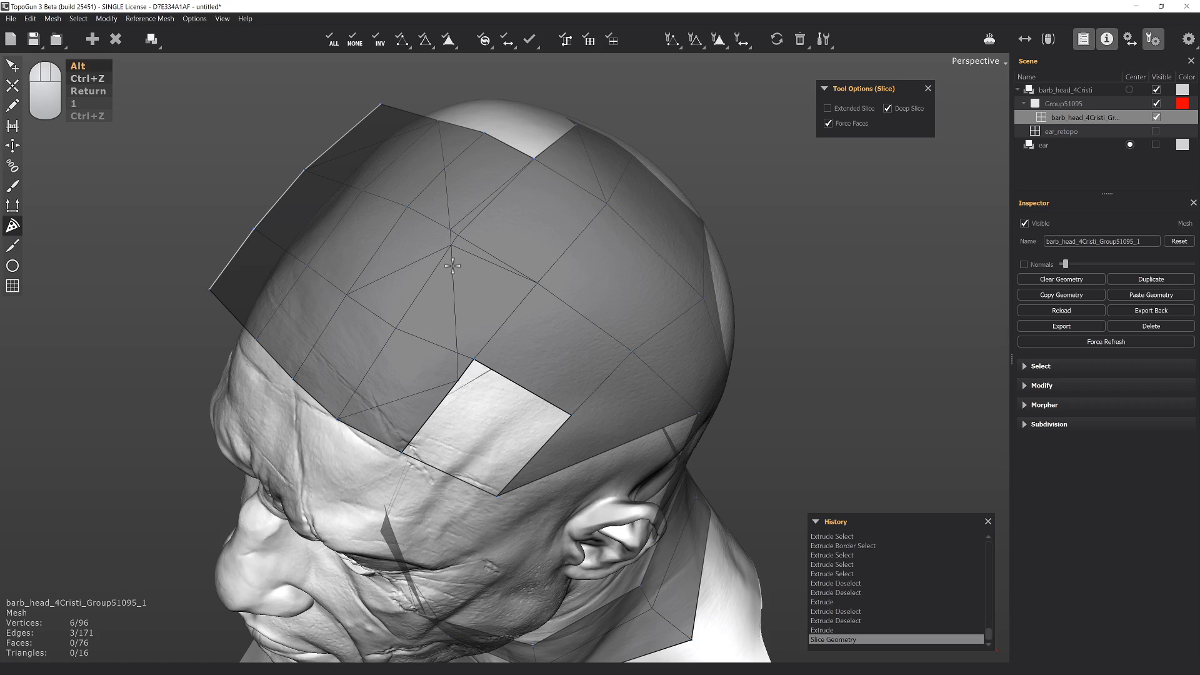
pyautogui.keyDown('alt'); pyautogui.moveTo(449, 269); pyautogui.dragTo(434, 190); pyautogui.keyUp('alt')
pyautogui.keyDown('alt'); pyautogui.moveTo(434, 190); pyautogui.dragTo(469, 365, button='right'); pyautogui.keyUp('alt')
pyautogui.keyDown('alt'); pyautogui.moveTo(413, 256); pyautogui.dragTo(415, 297); pyautogui.keyUp('alt')
# Clear the selection and close the hole above the temple by connecting two vertices across it with the Create tool
pyautogui.press('q')
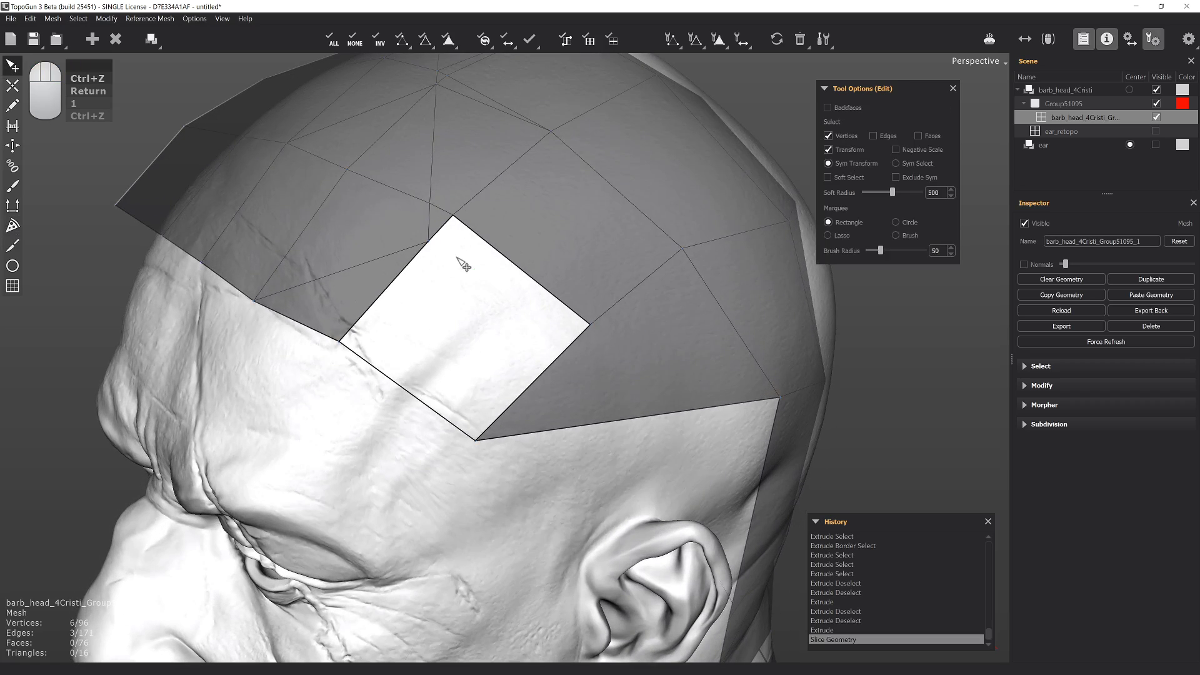
pyautogui.click(441, 250)
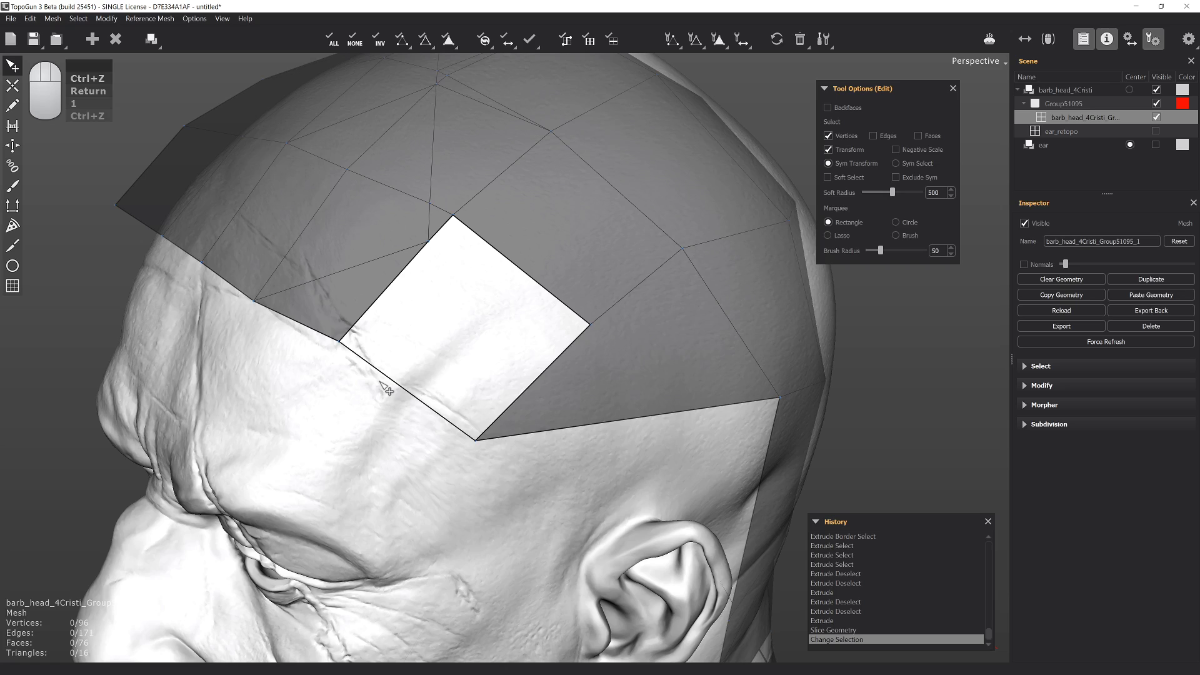
pyautogui.press('w')
pyautogui.keyDown('ctrl'); pyautogui.click(430, 242); pyautogui.keyUp('ctrl')
pyautogui.keyDown('ctrl'); pyautogui.click(477, 437); pyautogui.keyUp('ctrl')
pyautogui.keyDown('alt'); pyautogui.moveTo(411, 296); pyautogui.dragTo(489, 220); pyautogui.keyUp('alt')
pyautogui.keyDown('alt'); pyautogui.moveTo(489, 221); pyautogui.dragTo(494, 175, button='right'); pyautogui.keyUp('alt')
pyautogui.keyDown('alt'); pyautogui.moveTo(494, 176); pyautogui.dragTo(211, 279); pyautogui.keyUp('alt')
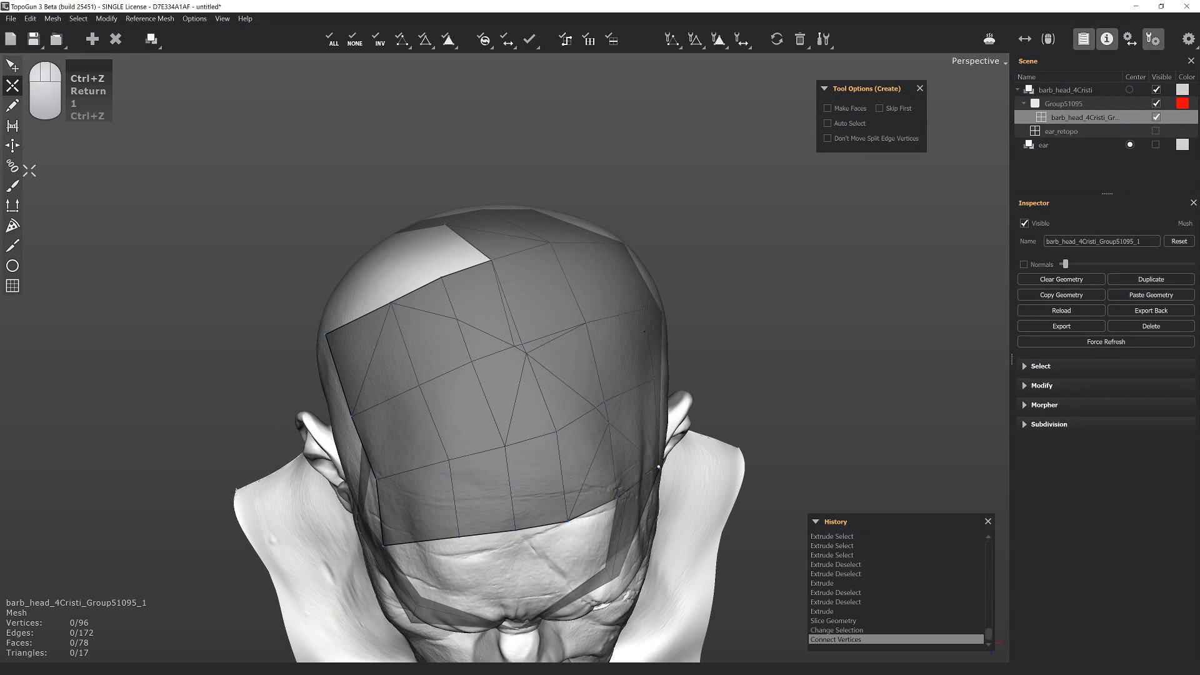
# Slice the mesh diagonally across the top of the head, and toggle the retopology group's visibility off and on
pyautogui.click(13, 225)
pyautogui.moveTo(596, 244); pyautogui.dragTo(496, 441)
pyautogui.moveTo(486, 483); pyautogui.dragTo(486, 484)
pyautogui.keyDown('alt'); pyautogui.moveTo(614, 364); pyautogui.dragTo(621, 427); pyautogui.keyUp('alt')
pyautogui.click(1156, 104)
pyautogui.click(1156, 104)
# Make another diagonal slice through the head and neck mesh, and inspect the new edges from the side and back
pyautogui.moveTo(686, 343); pyautogui.dragTo(568, 590)
pyautogui.keyDown('alt'); pyautogui.moveTo(791, 399); pyautogui.dragTo(705, 427); pyautogui.keyUp('alt')
pyautogui.keyDown('alt'); pyautogui.moveTo(582, 527); pyautogui.dragTo(506, 489); pyautogui.keyUp('alt')
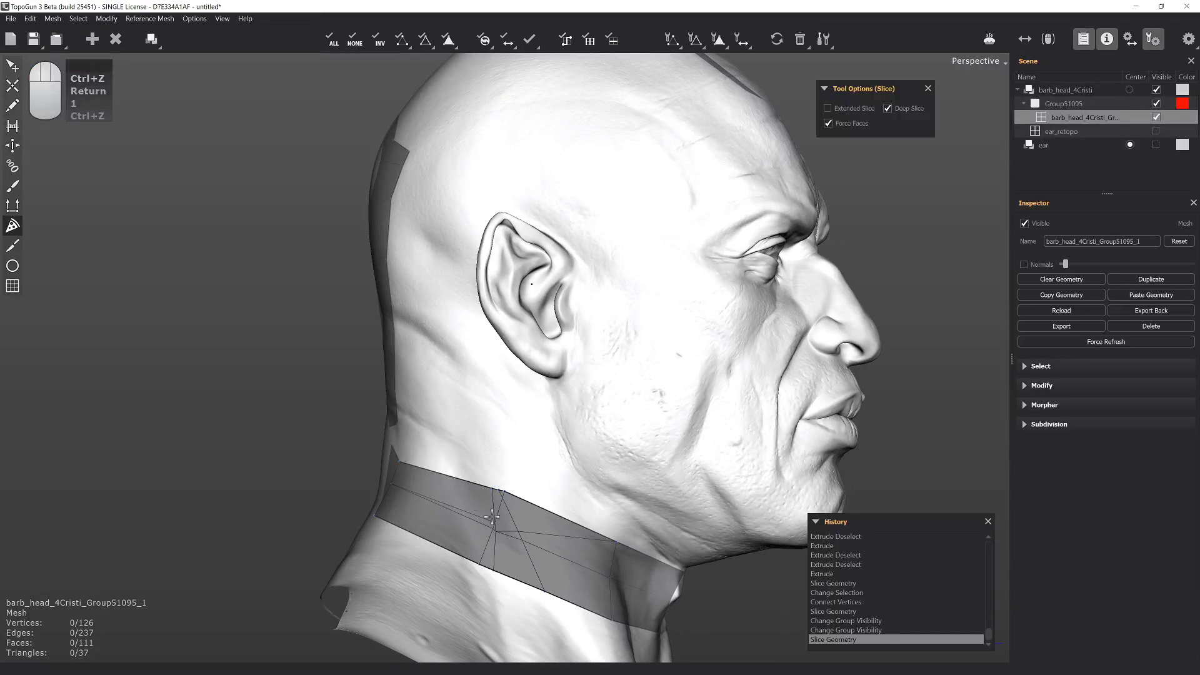
pyautogui.keyDown('alt'); pyautogui.moveTo(375, 415); pyautogui.dragTo(339, 285); pyautogui.keyUp('alt')
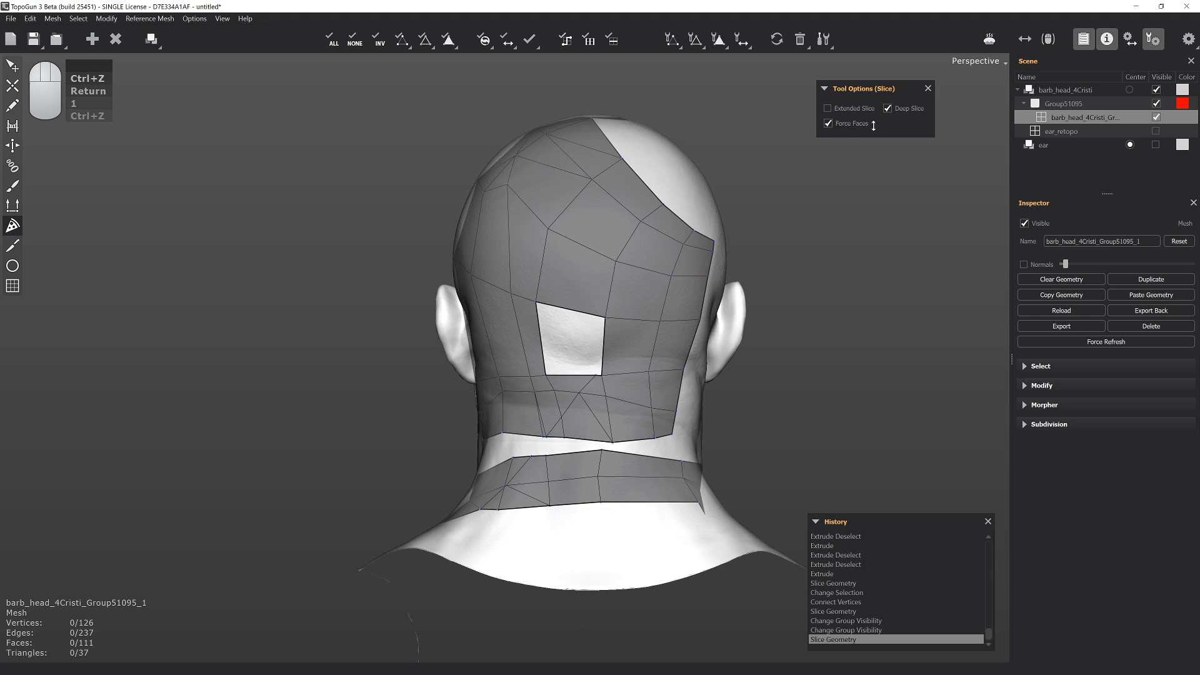
pyautogui.keyDown('alt'); pyautogui.moveTo(469, 283); pyautogui.dragTo(563, 268); pyautogui.keyUp('alt')
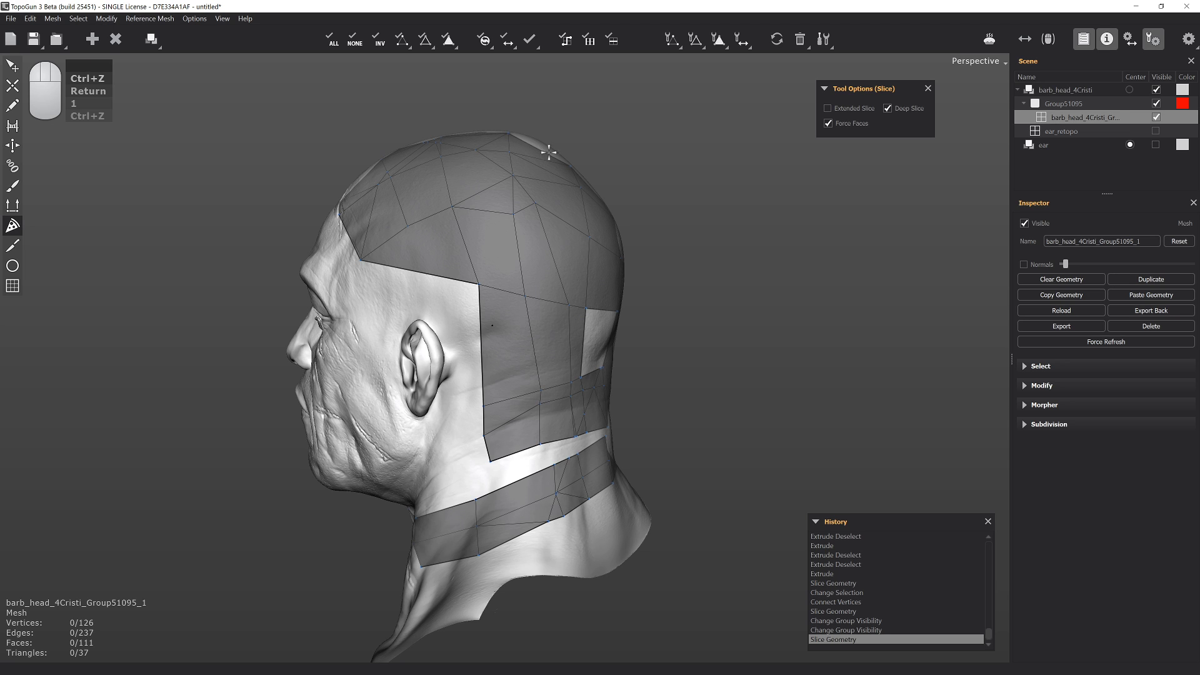
pyautogui.keyDown('alt'); pyautogui.moveTo(612, 218); pyautogui.dragTo(633, 425, button='right'); pyautogui.keyUp('alt')
pyautogui.keyDown('alt'); pyautogui.moveTo(614, 253); pyautogui.dragTo(593, 268, button='middle'); pyautogui.keyUp('alt')
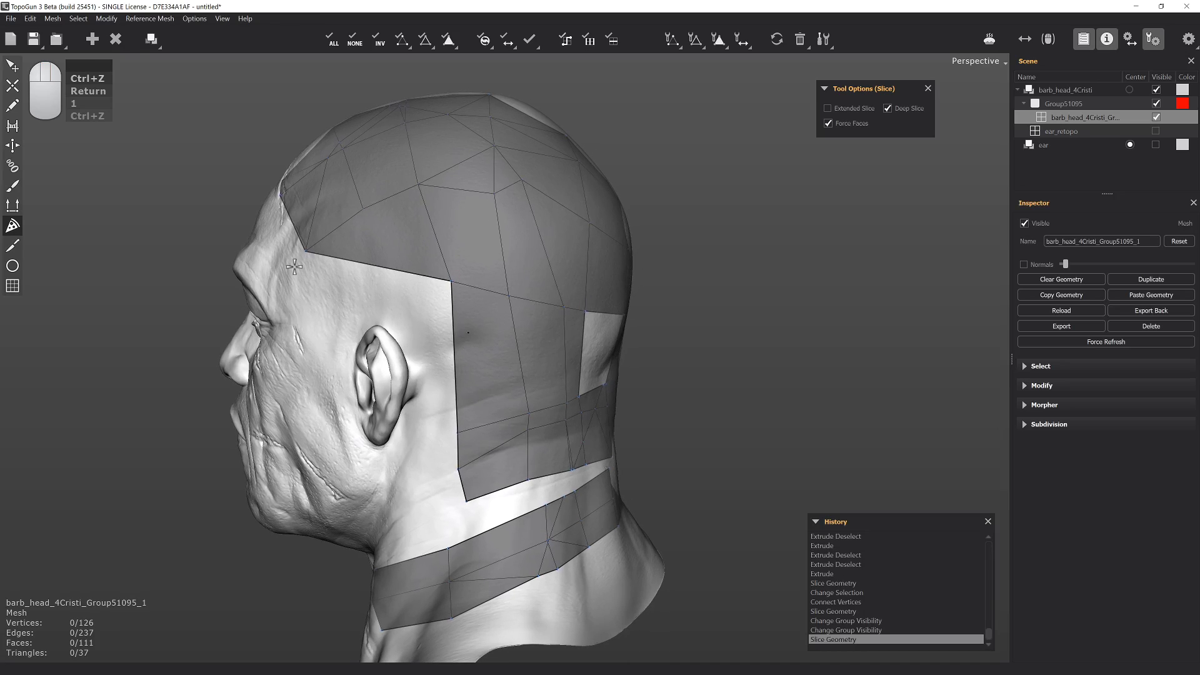
# Activate the Cut tool and undo the recent slice operations on the head and neck mesh
pyautogui.click(13, 246)
pyautogui.hotkey('ctrl', 'z')
pyautogui.hotkey('ctrl', 'z')
pyautogui.hotkey('ctrl', 'z')
pyautogui.hotkey('ctrl', 'z')
pyautogui.hotkey('ctrl', 'z')
pyautogui.hotkey('ctrl', 'z')
pyautogui.hotkey('ctrl', 'z')
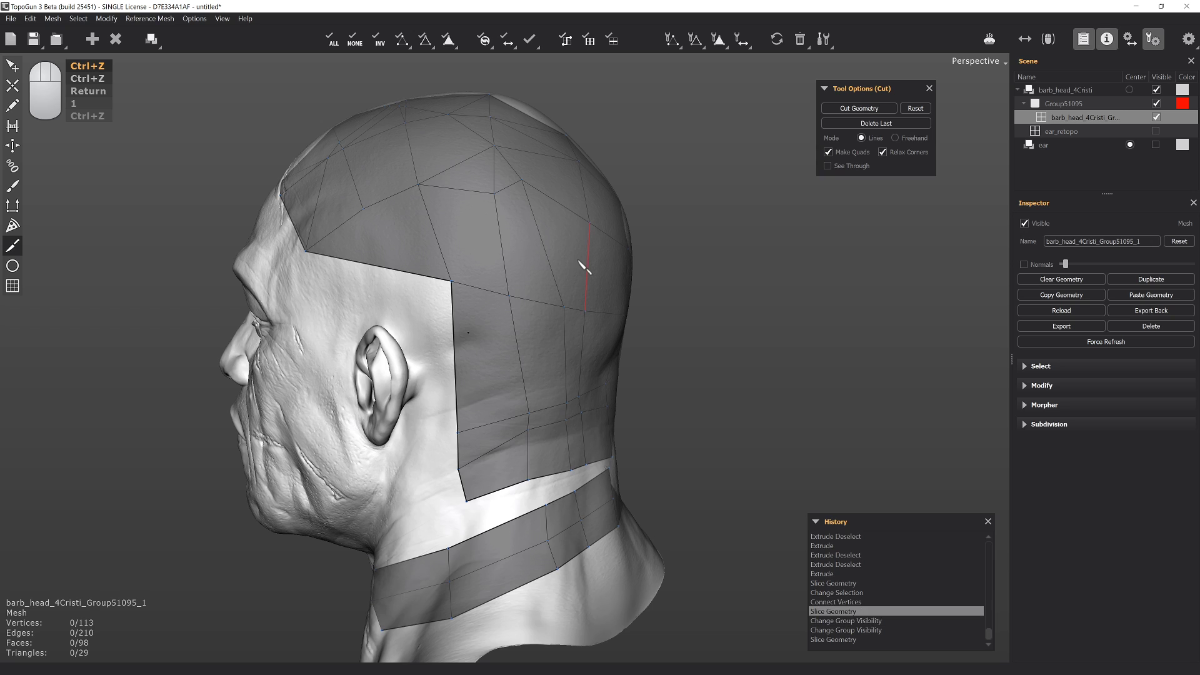
# Undo the remaining slice edits and cut a four-point angled path into the mesh on the side of the head above the ear
pyautogui.hotkey('ctrl', 'z')
pyautogui.keyDown('alt'); pyautogui.moveTo(513, 280); pyautogui.dragTo(521, 237); pyautogui.keyUp('alt')
pyautogui.keyDown('alt'); pyautogui.moveTo(521, 237); pyautogui.dragTo(508, 221, button='middle'); pyautogui.keyUp('alt')
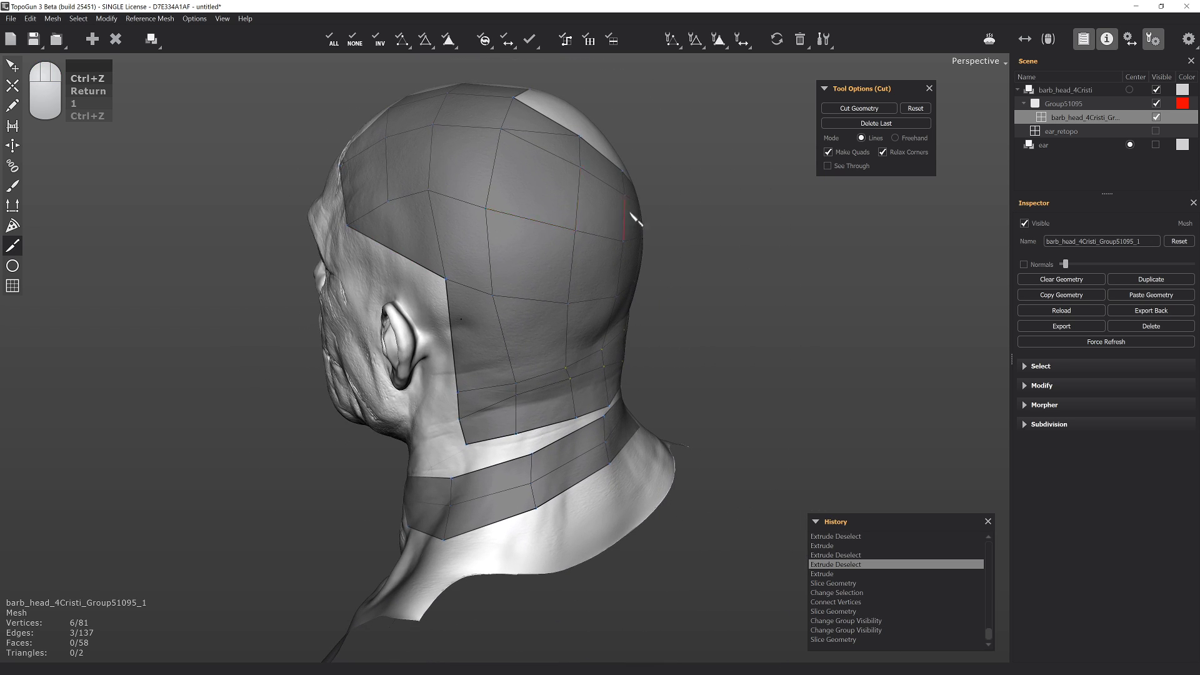
pyautogui.click(431, 151)
pyautogui.click(539, 221)
pyautogui.click(530, 319)
pyautogui.click(444, 279)
pyautogui.keyDown('alt'); pyautogui.moveTo(422, 232); pyautogui.dragTo(522, 205); pyautogui.keyUp('alt')
pyautogui.keyDown('alt'); pyautogui.moveTo(441, 283); pyautogui.dragTo(693, 198); pyautogui.keyUp('alt')
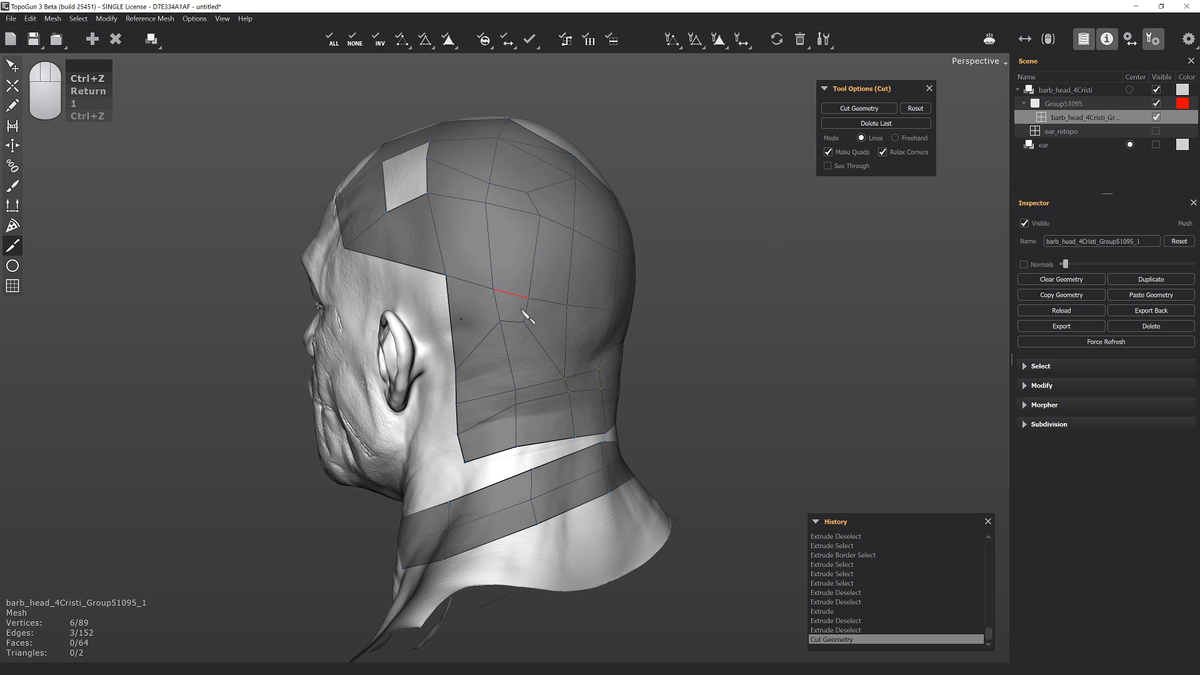
# Try moving a corner vertex of the cut and connecting it to a neighbouring vertex with the Create tool, and undo both changes
pyautogui.click(12, 65)
pyautogui.moveTo(525, 327); pyautogui.dragTo(507, 309)
pyautogui.press('ctrl')
pyautogui.press('ctrl')
pyautogui.keyDown('ctrl'); pyautogui.click(528, 298); pyautogui.keyUp('ctrl')
pyautogui.keyDown('alt'); pyautogui.moveTo(441, 334); pyautogui.dragTo(524, 312); pyautogui.keyUp('alt')
pyautogui.hotkey('ctrl', 'z')
pyautogui.hotkey('ctrl', 'z')
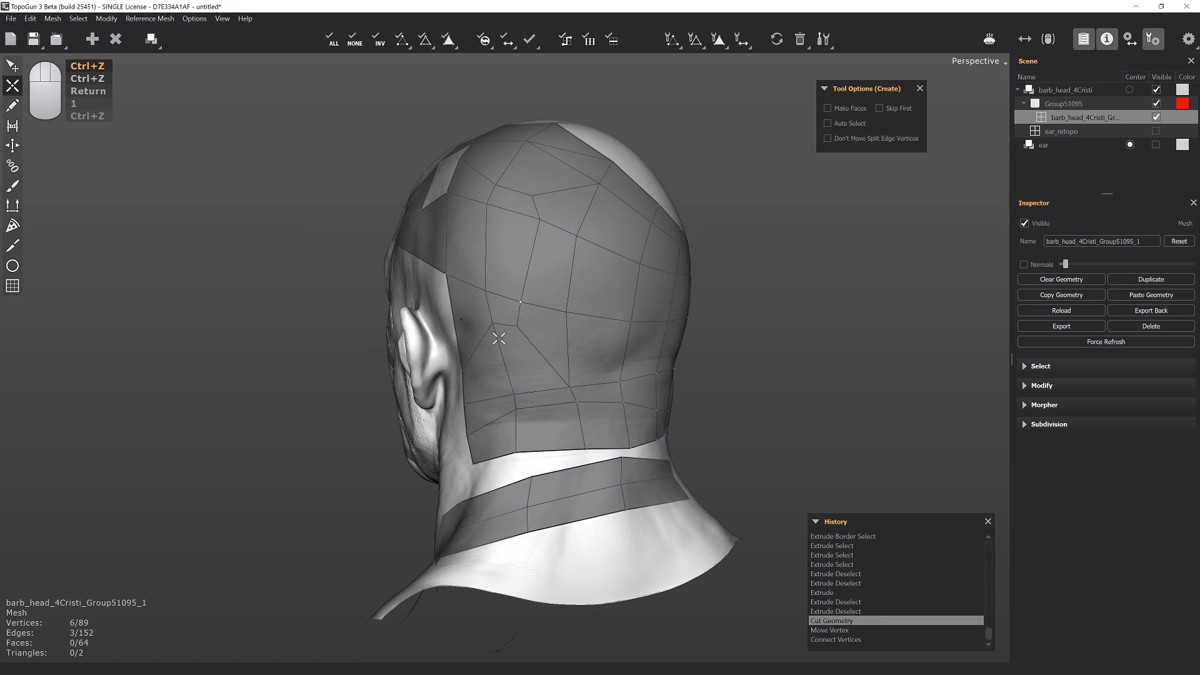
# Turn off Relax Corners for the Cut tool and cut a path down the back of the head to the mesh's lower border
pyautogui.moveTo(509, 335); pyautogui.dragTo(784, 216, button='right')
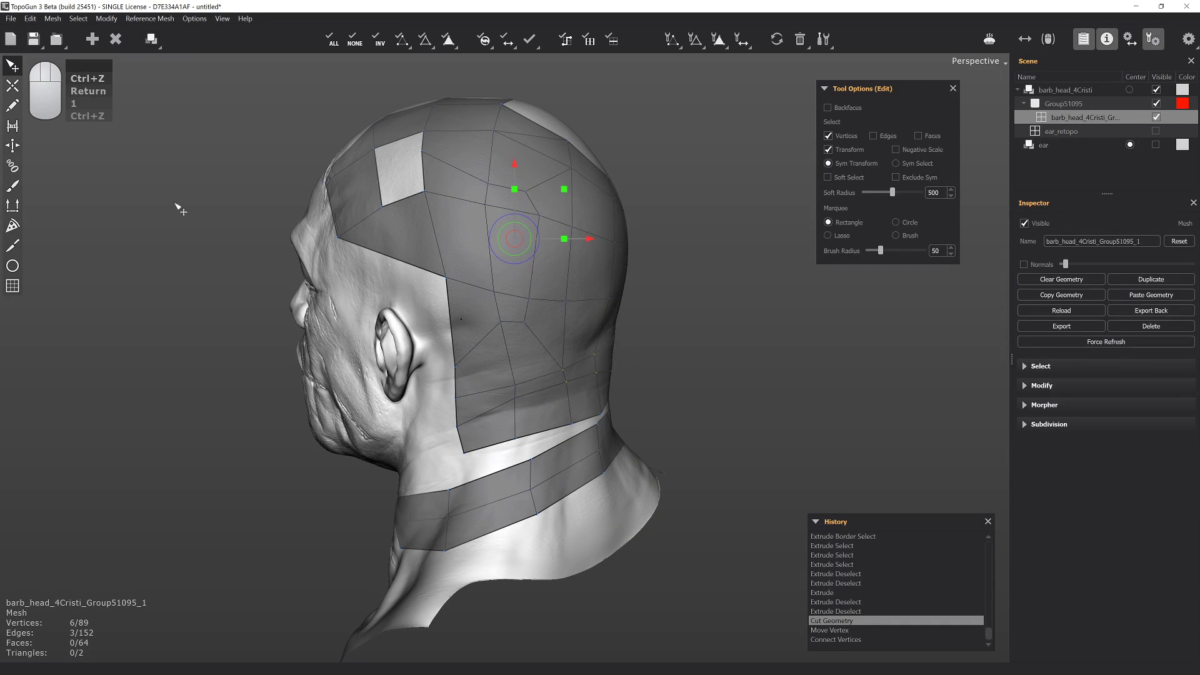
pyautogui.click(12, 246)
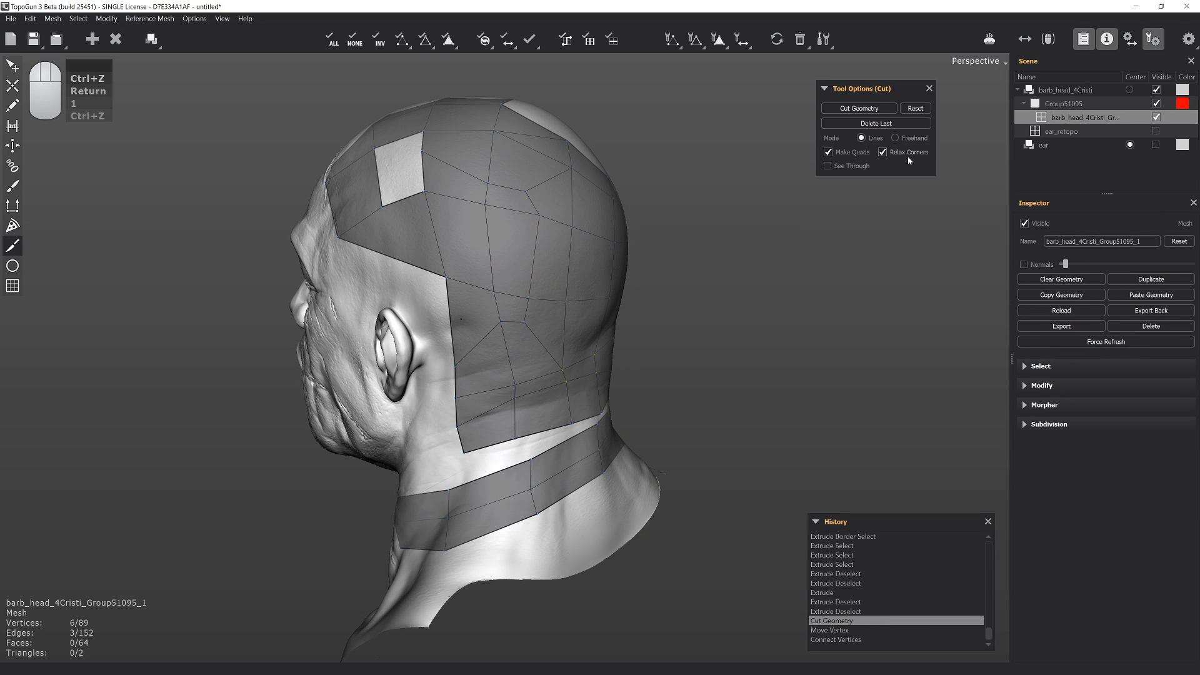
pyautogui.click(882, 152)
pyautogui.moveTo(509, 260); pyautogui.dragTo(432, 197, button='right')
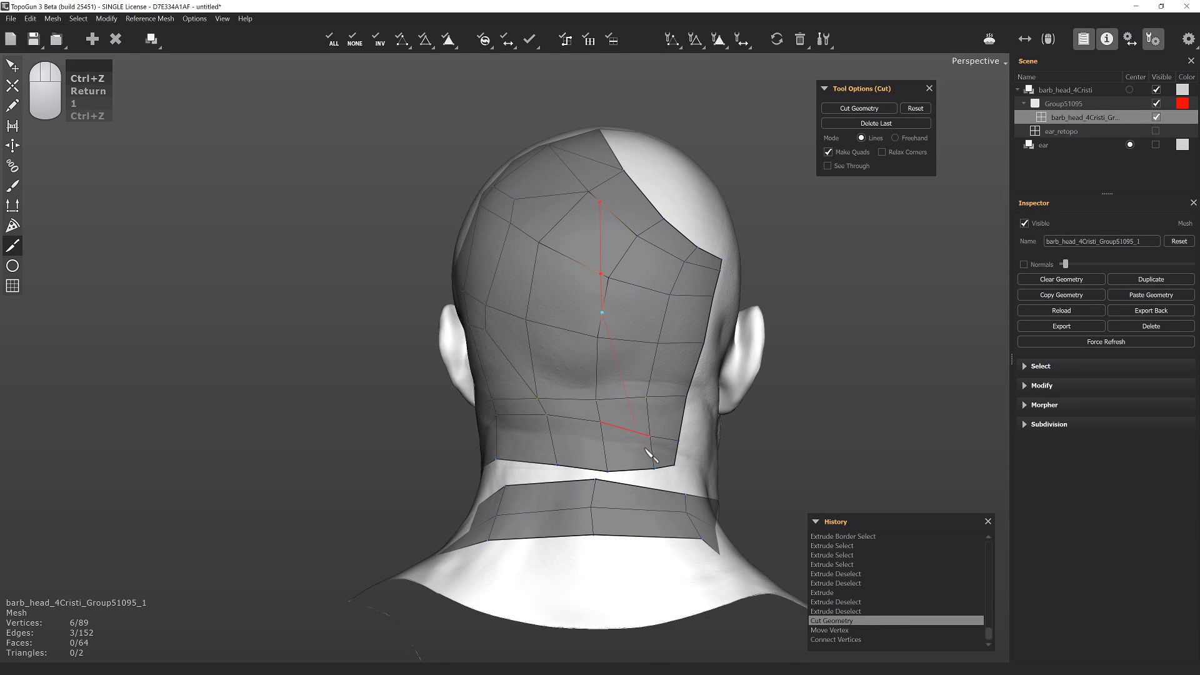
pyautogui.click(635, 470)
pyautogui.click(408, 380)
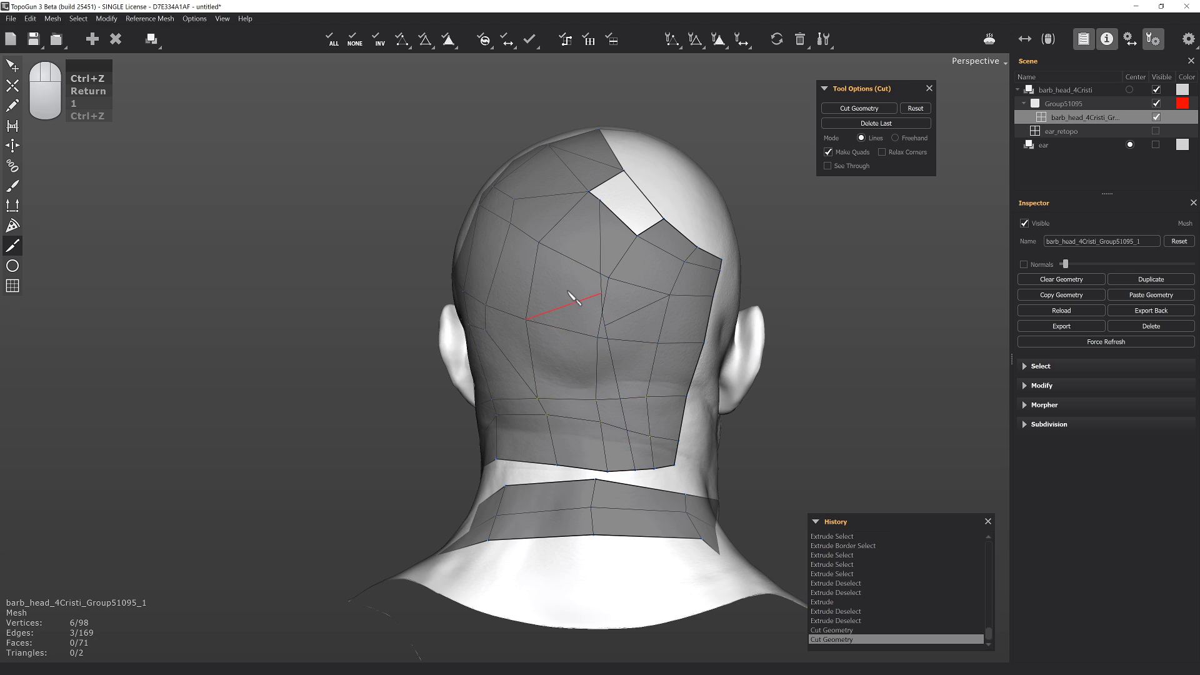
# Connect the loose corner vertex of the cut on the back of the head to its neighbouring vertices with the Create tool
pyautogui.keyDown('alt'); pyautogui.moveTo(602, 335); pyautogui.dragTo(647, 320, button='right'); pyautogui.keyUp('alt')
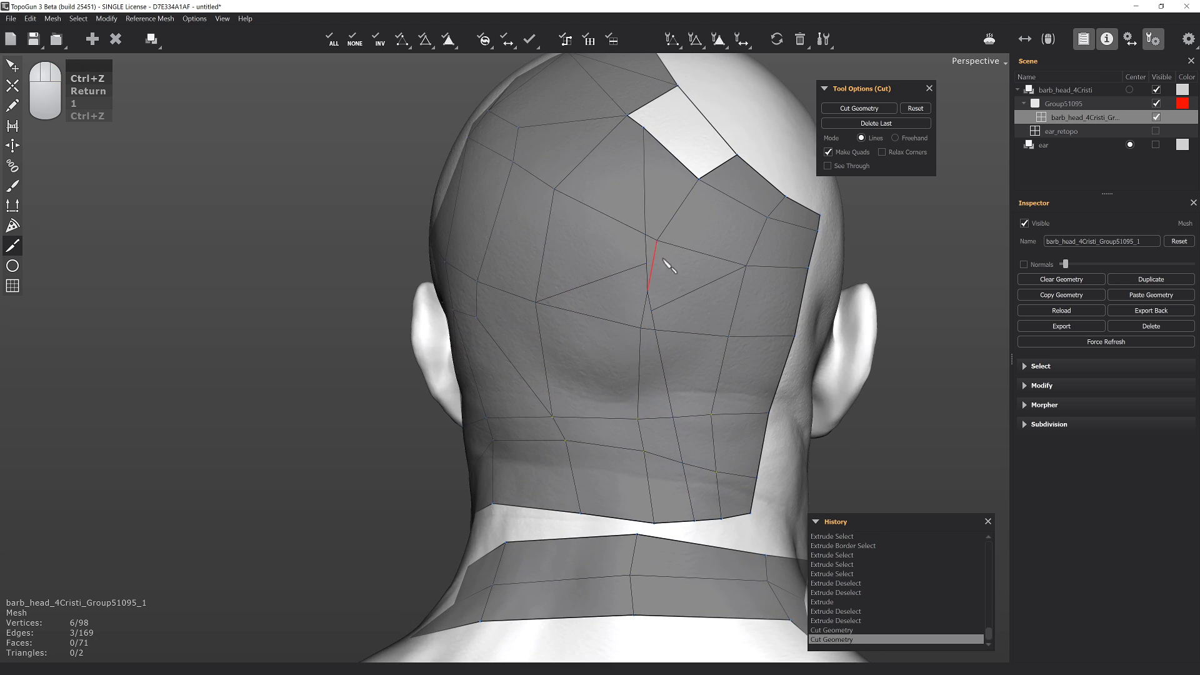
pyautogui.keyDown('alt'); pyautogui.moveTo(561, 217); pyautogui.dragTo(520, 203, button='middle'); pyautogui.keyUp('alt')
pyautogui.keyDown('alt'); pyautogui.moveTo(550, 447); pyautogui.dragTo(681, 172, button='right'); pyautogui.keyUp('alt')
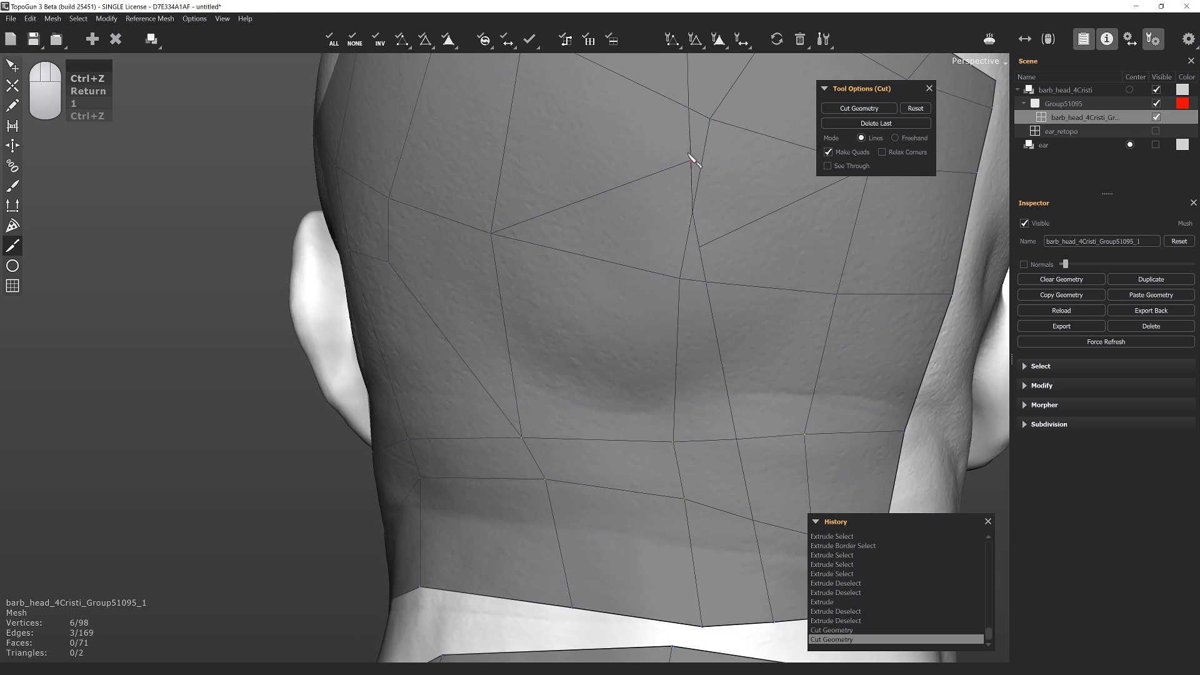
pyautogui.press('c')
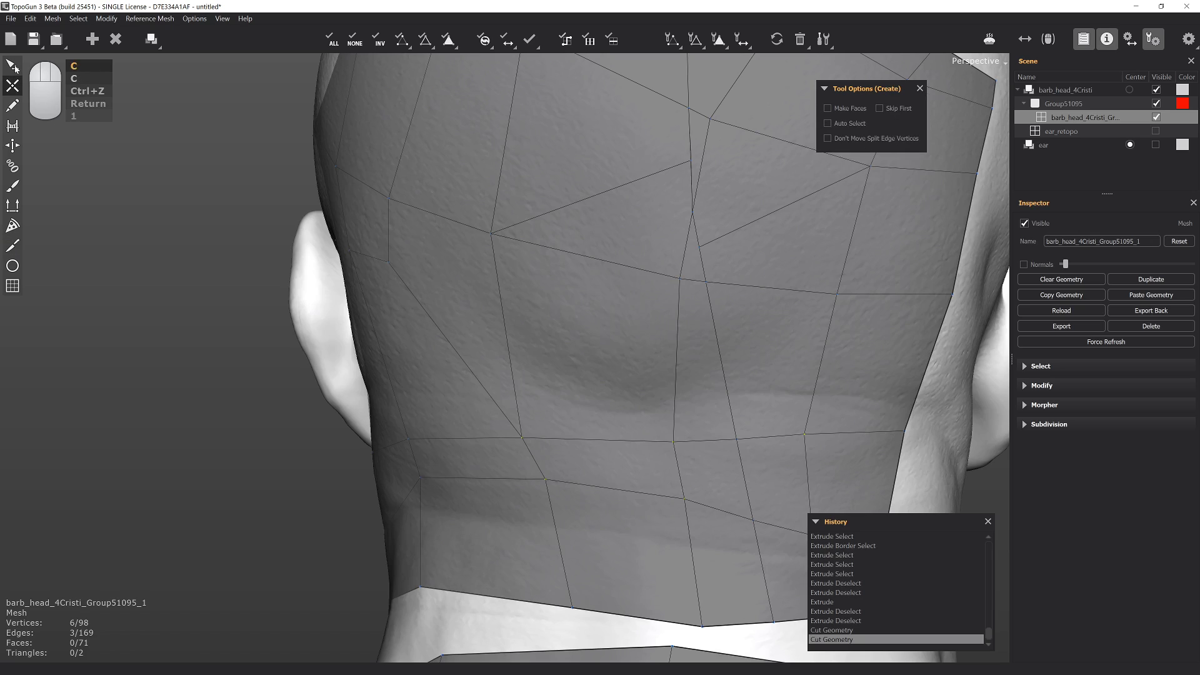
pyautogui.press('e')
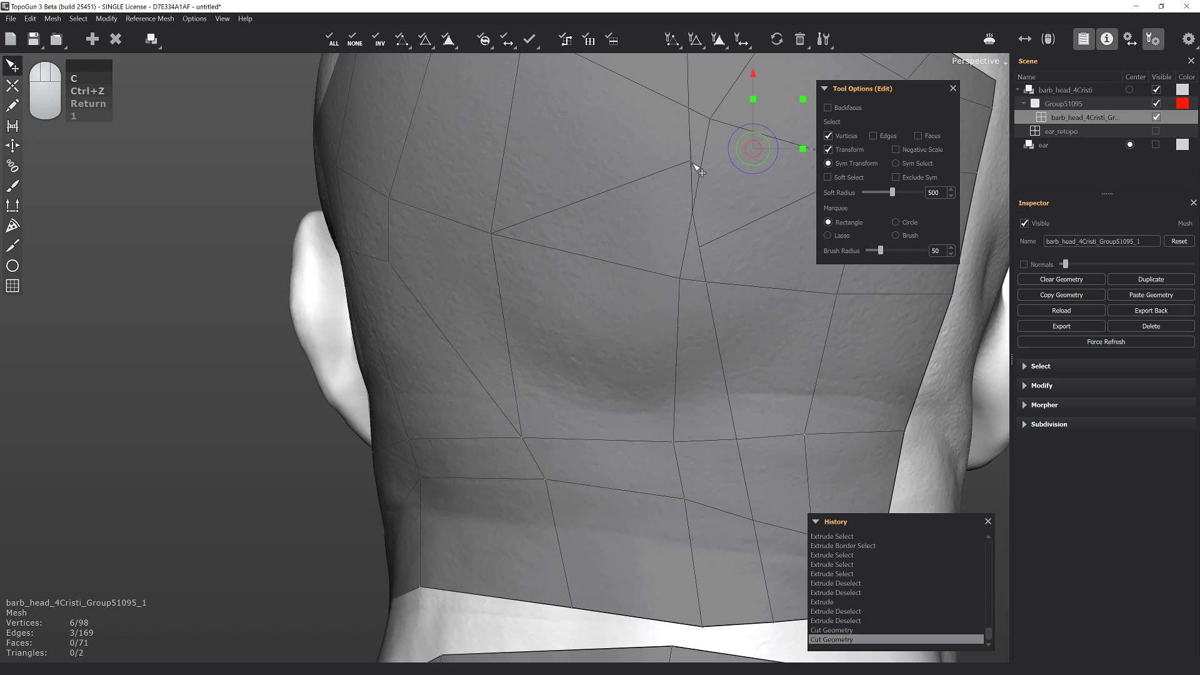
pyautogui.click(692, 162)
pyautogui.press('c')
pyautogui.click(711, 119)
pyautogui.click(680, 279)
pyautogui.keyDown('alt'); pyautogui.moveTo(695, 302); pyautogui.dragTo(514, 233); pyautogui.keyUp('alt')
pyautogui.keyDown('alt'); pyautogui.moveTo(514, 233); pyautogui.dragTo(520, 188, button='right'); pyautogui.keyUp('alt')
pyautogui.rightClick(520, 188)
# Turn off Make Quads for the Cut tool and cut diagonally across the back of the head from the mesh's outer border
pyautogui.click(12, 246)
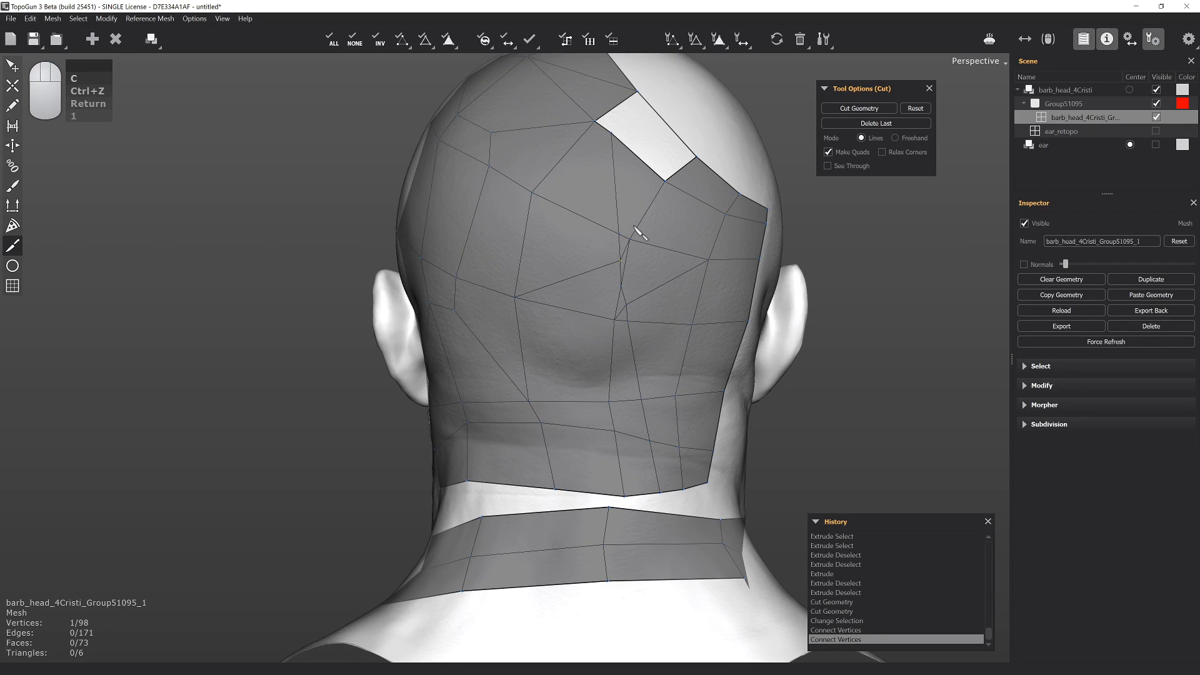
pyautogui.keyDown('alt'); pyautogui.moveTo(641, 233); pyautogui.dragTo(524, 145); pyautogui.keyUp('alt')
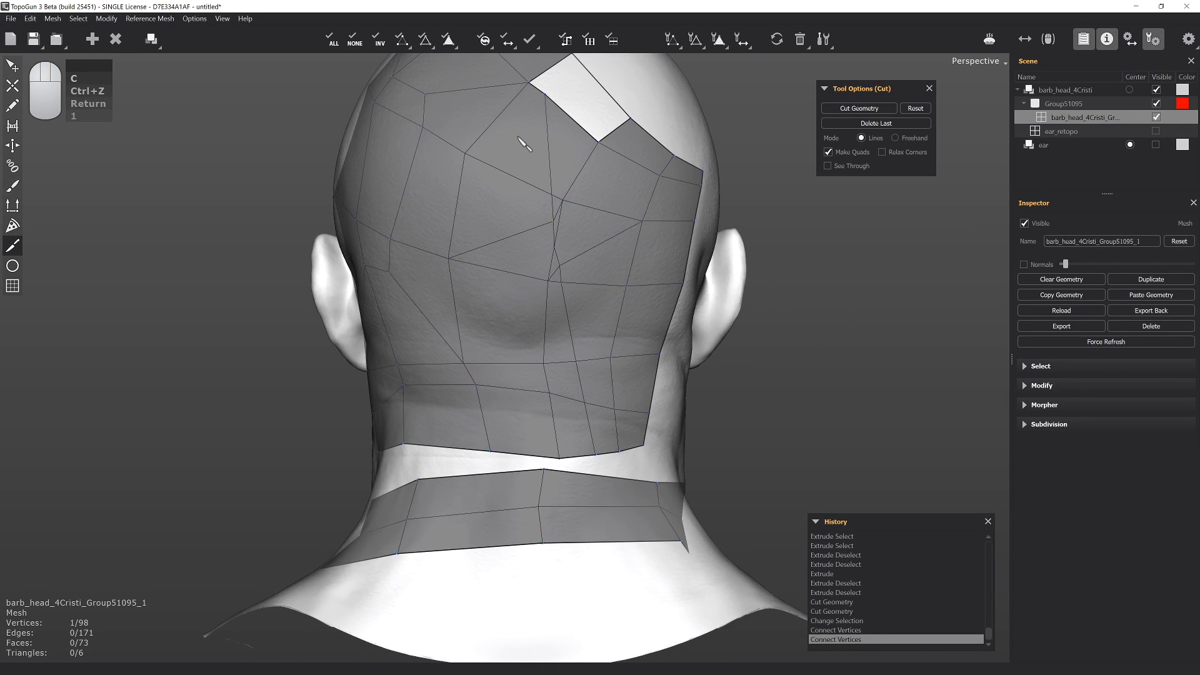
pyautogui.click(828, 153)
pyautogui.keyDown('alt'); pyautogui.moveTo(492, 257); pyautogui.dragTo(650, 231); pyautogui.keyUp('alt')
pyautogui.click(664, 238)
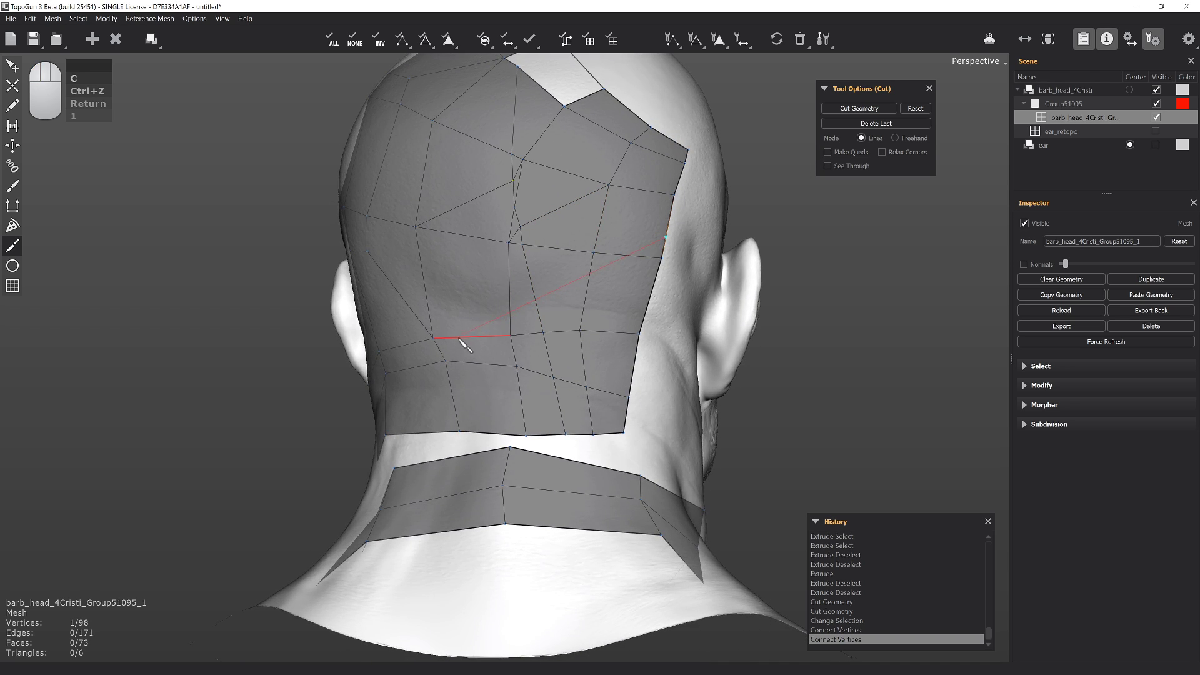
pyautogui.click(437, 342)
pyautogui.rightClick(623, 298)
pyautogui.keyDown('alt'); pyautogui.moveTo(738, 290); pyautogui.dragTo(534, 302); pyautogui.keyUp('alt')
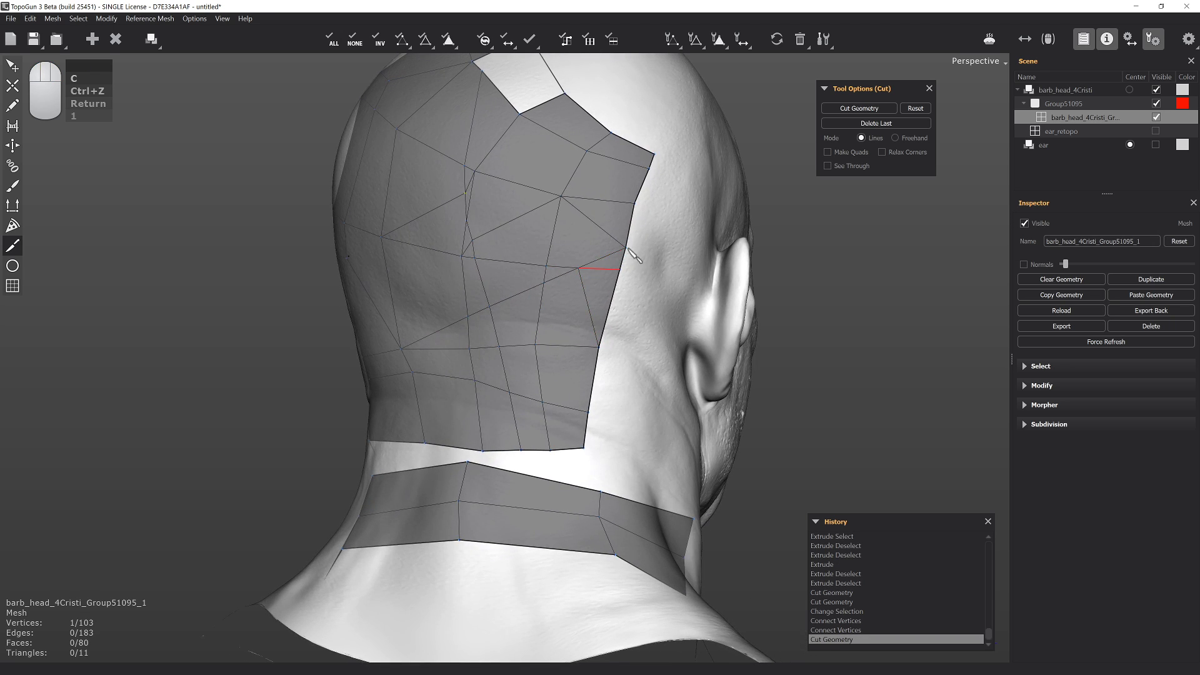
# Cut a bent multi-point path down and sideways through the back of the head with Make Quads off
pyautogui.keyDown('alt'); pyautogui.moveTo(615, 233); pyautogui.dragTo(600, 292); pyautogui.keyUp('alt')
pyautogui.click(503, 96)
pyautogui.click(515, 249)
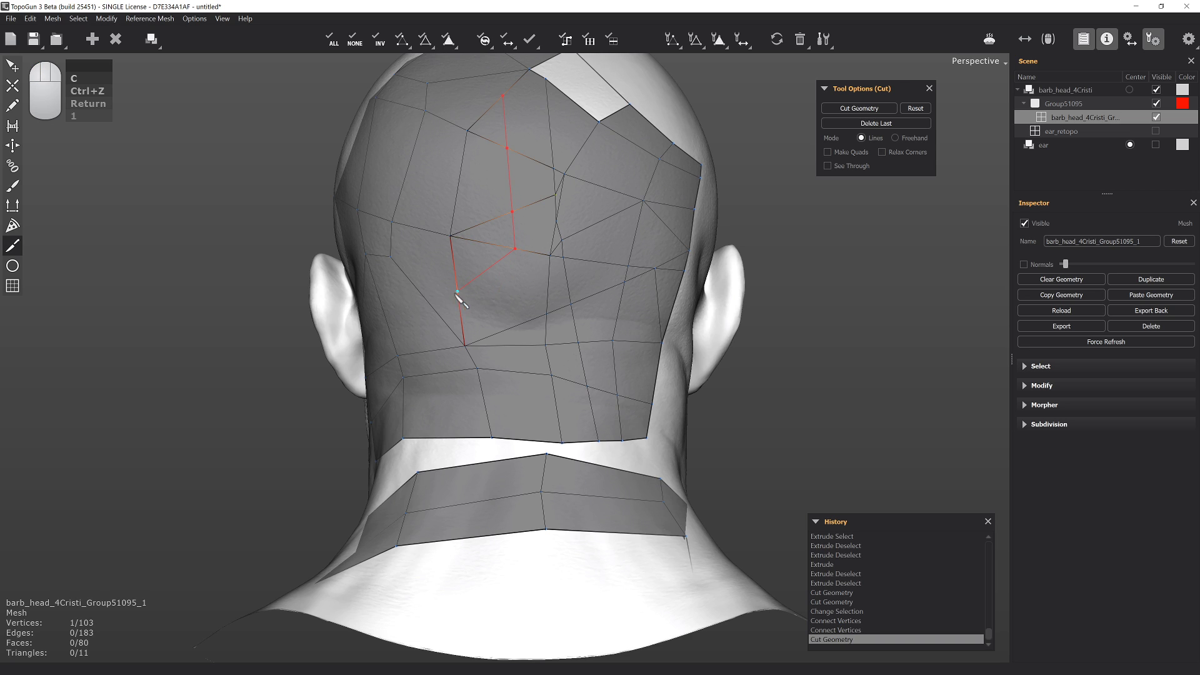
pyautogui.click(436, 313)
pyautogui.press('c')
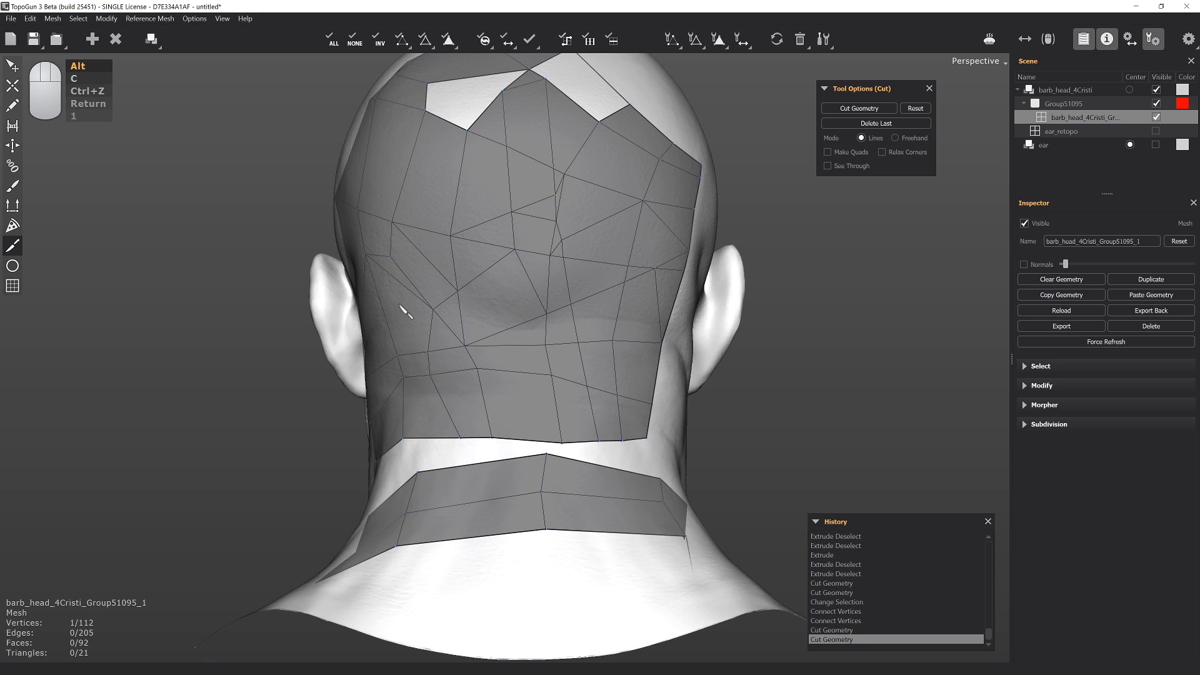
pyautogui.keyDown('alt'); pyautogui.moveTo(408, 305); pyautogui.dragTo(532, 126); pyautogui.keyUp('alt')
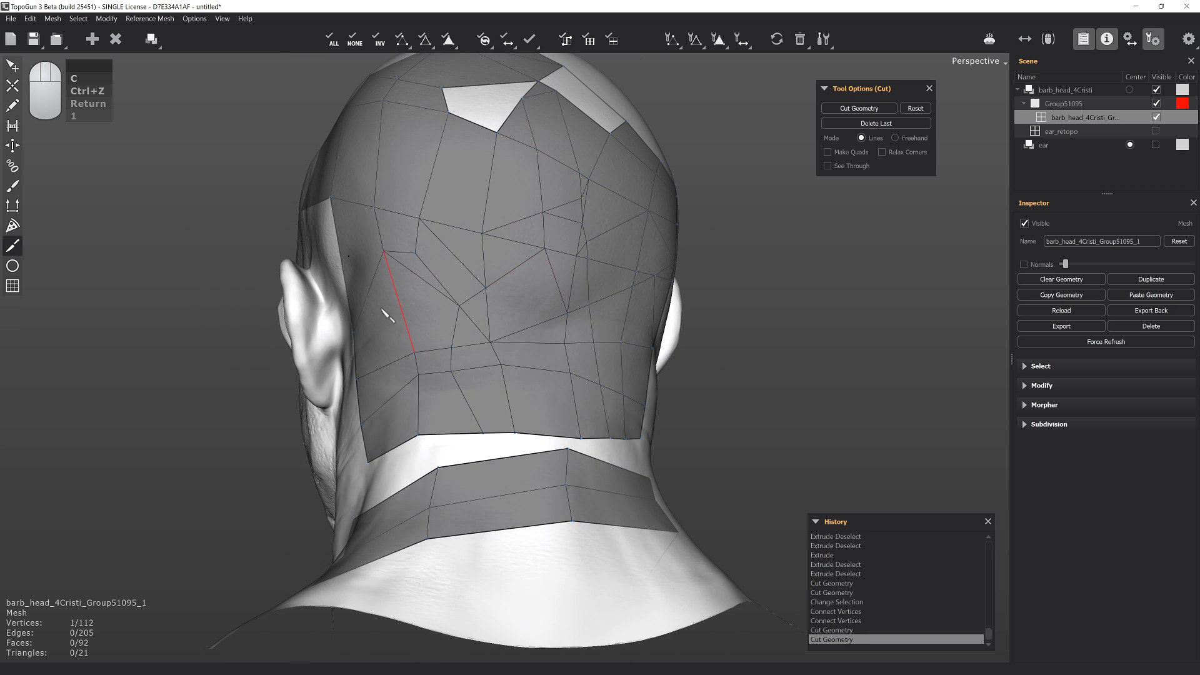
pyautogui.keyDown('alt'); pyautogui.moveTo(425, 410); pyautogui.dragTo(547, 176); pyautogui.keyUp('alt')
pyautogui.keyDown('alt'); pyautogui.moveTo(391, 347); pyautogui.dragTo(517, 260); pyautogui.keyUp('alt')
pyautogui.keyDown('alt'); pyautogui.moveTo(471, 298); pyautogui.dragTo(427, 206); pyautogui.keyUp('alt')
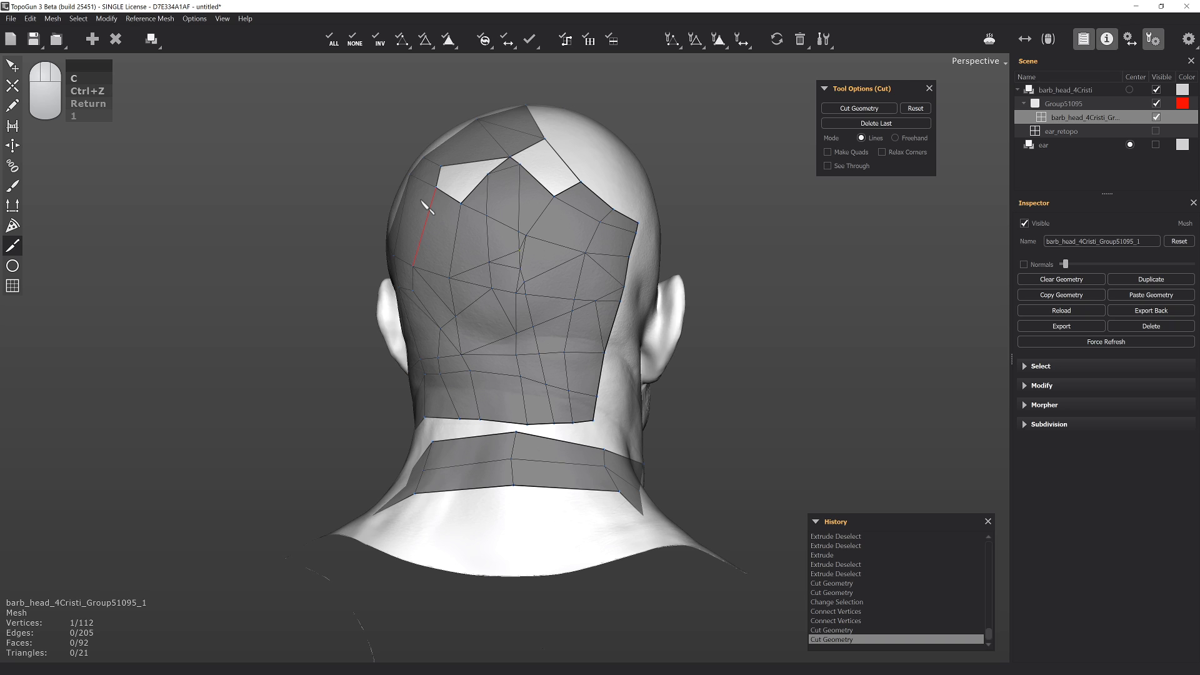
# Create a circle mesh on the upper chest with the Circle tool, using 12 divisions and 5 geometry steps
pyautogui.keyDown('alt'); pyautogui.moveTo(584, 165); pyautogui.dragTo(474, 151); pyautogui.keyUp('alt')
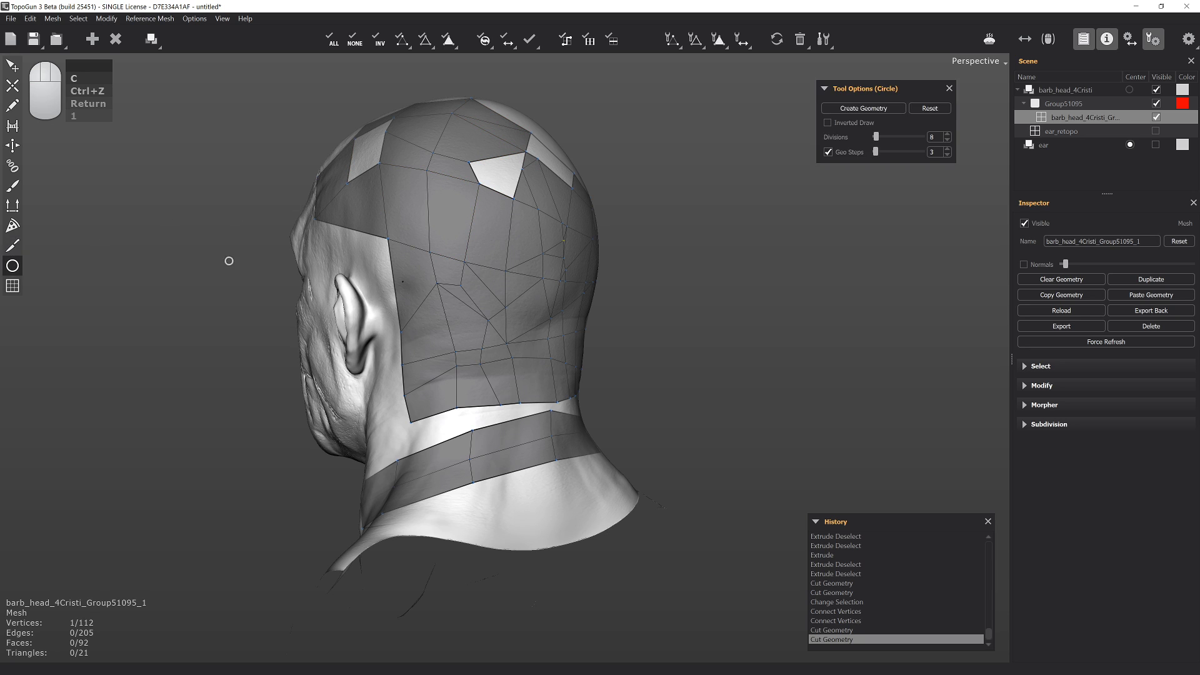
pyautogui.moveTo(366, 242); pyautogui.dragTo(522, 197)
pyautogui.moveTo(522, 197); pyautogui.dragTo(526, 190, button='middle')
pyautogui.moveTo(550, 463); pyautogui.dragTo(523, 194, button='right')
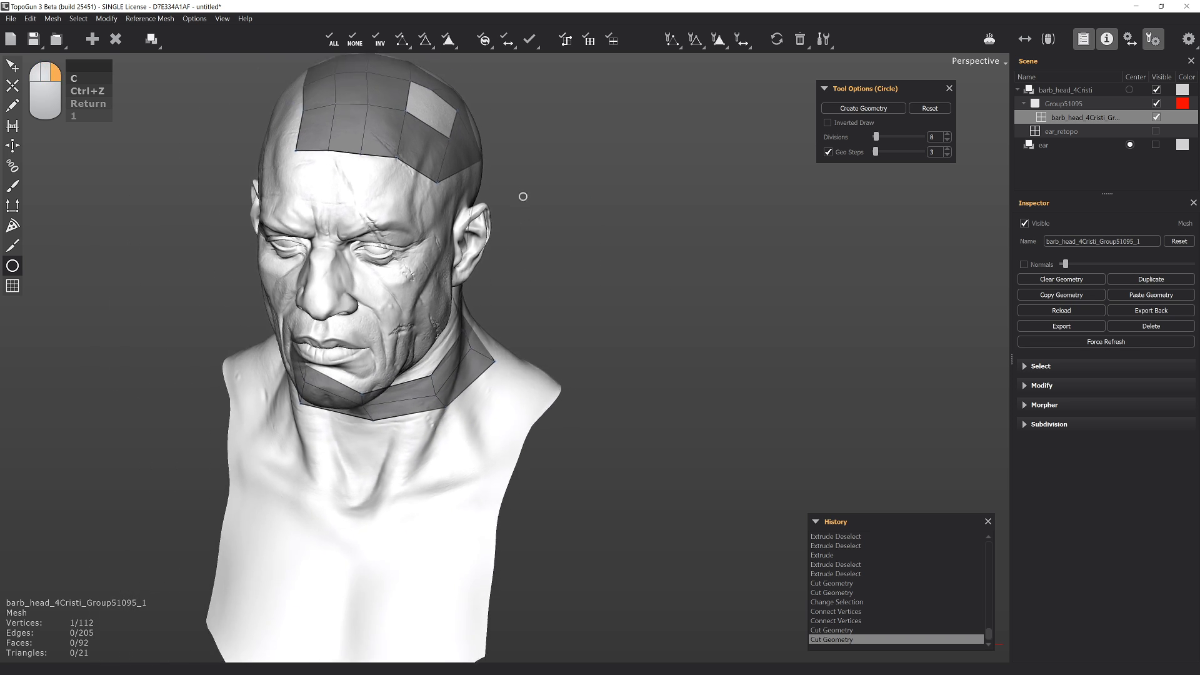
pyautogui.moveTo(542, 183); pyautogui.dragTo(584, 147, button='middle')
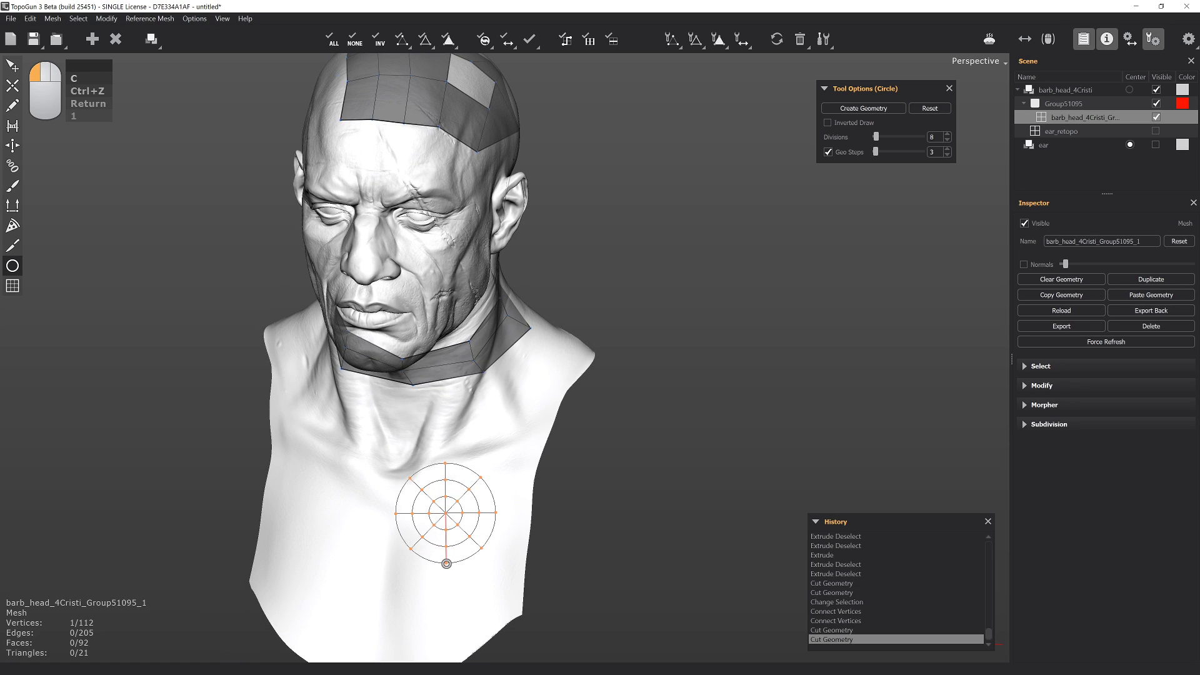
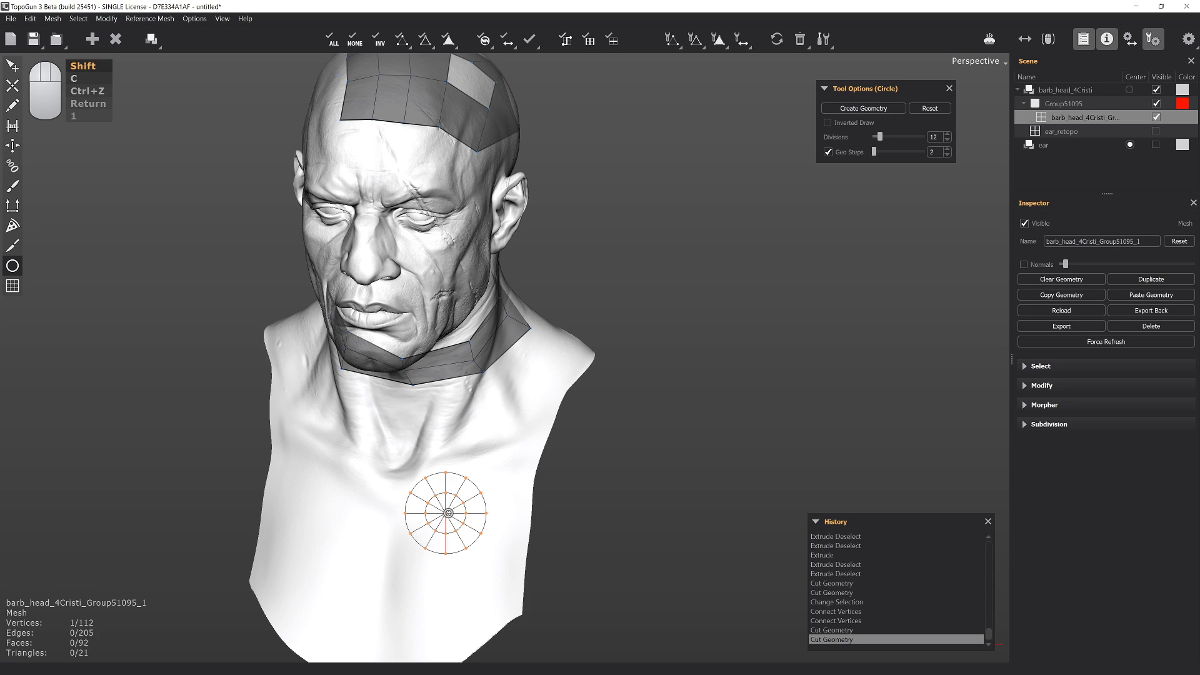
pyautogui.keyDown('shift'); pyautogui.scroll(2, 448, 513); pyautogui.keyUp('shift')
pyautogui.keyDown('shift'); pyautogui.scroll(-3, 446, 513); pyautogui.keyUp('shift')
pyautogui.keyDown('shift'); pyautogui.scroll(7, 445, 513); pyautogui.keyUp('shift')
pyautogui.scroll(-5, 466, 507)
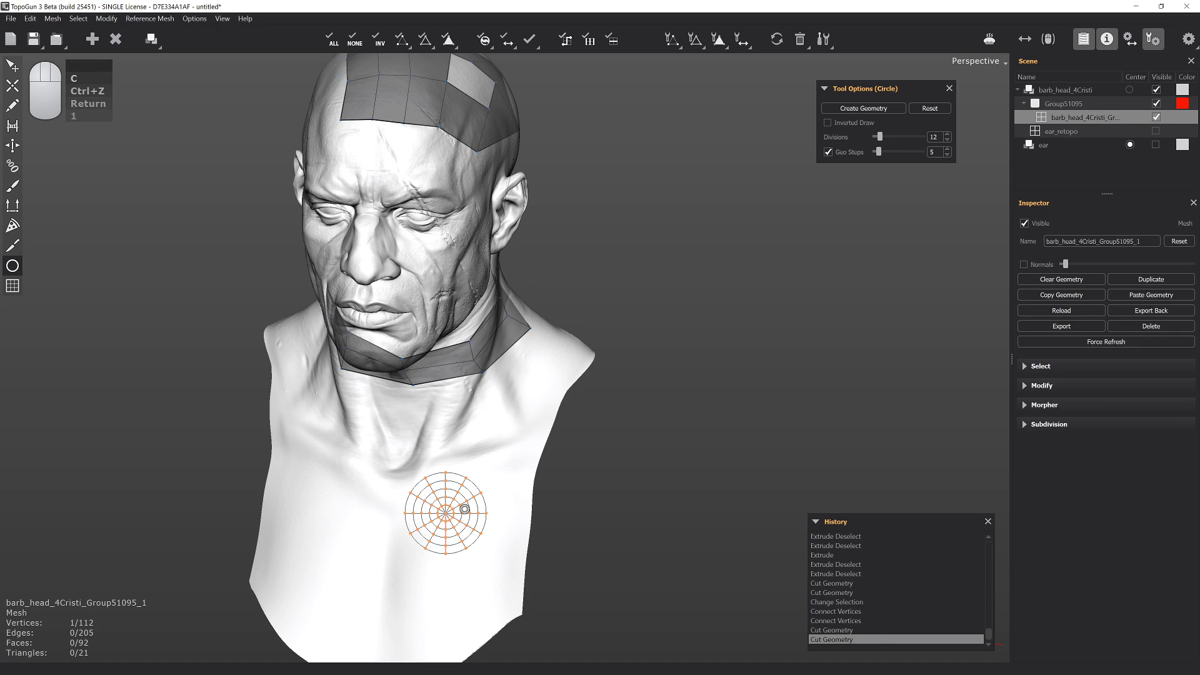
pyautogui.press('Return')
# Select all of the retopology mesh, including the chest circle, and delete it
pyautogui.keyDown('alt'); pyautogui.moveTo(557, 446); pyautogui.dragTo(619, 410); pyautogui.keyUp('alt')
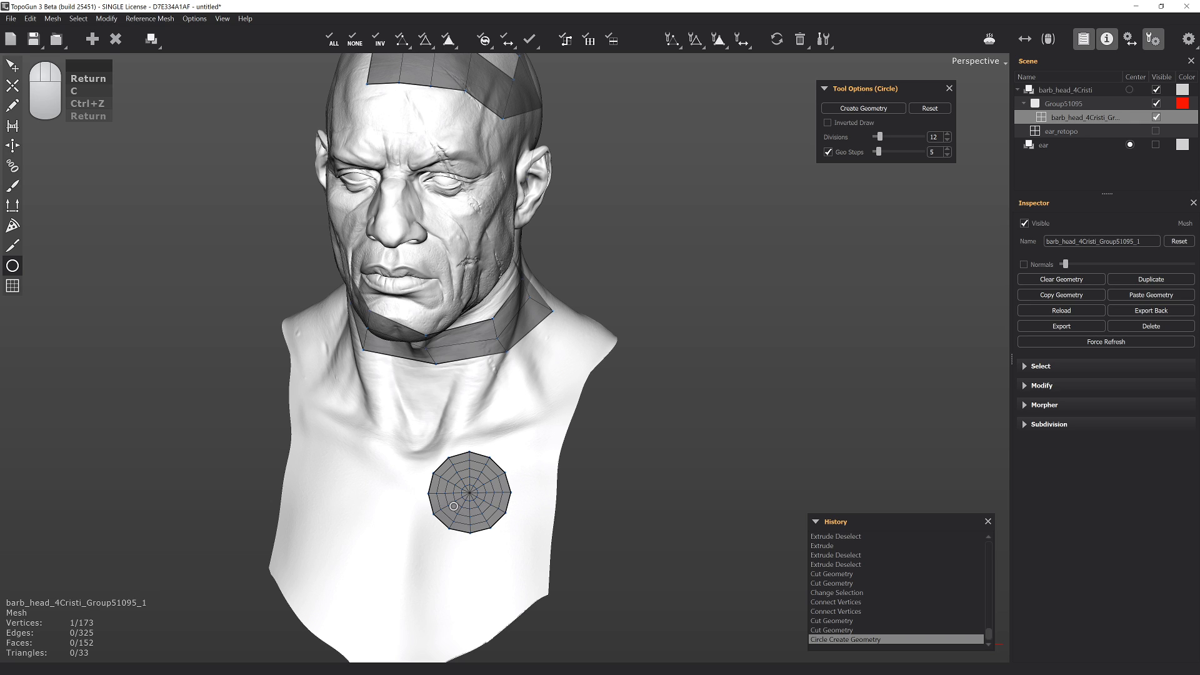
pyautogui.keyDown('alt'); pyautogui.moveTo(464, 409); pyautogui.dragTo(702, 416); pyautogui.keyUp('alt')
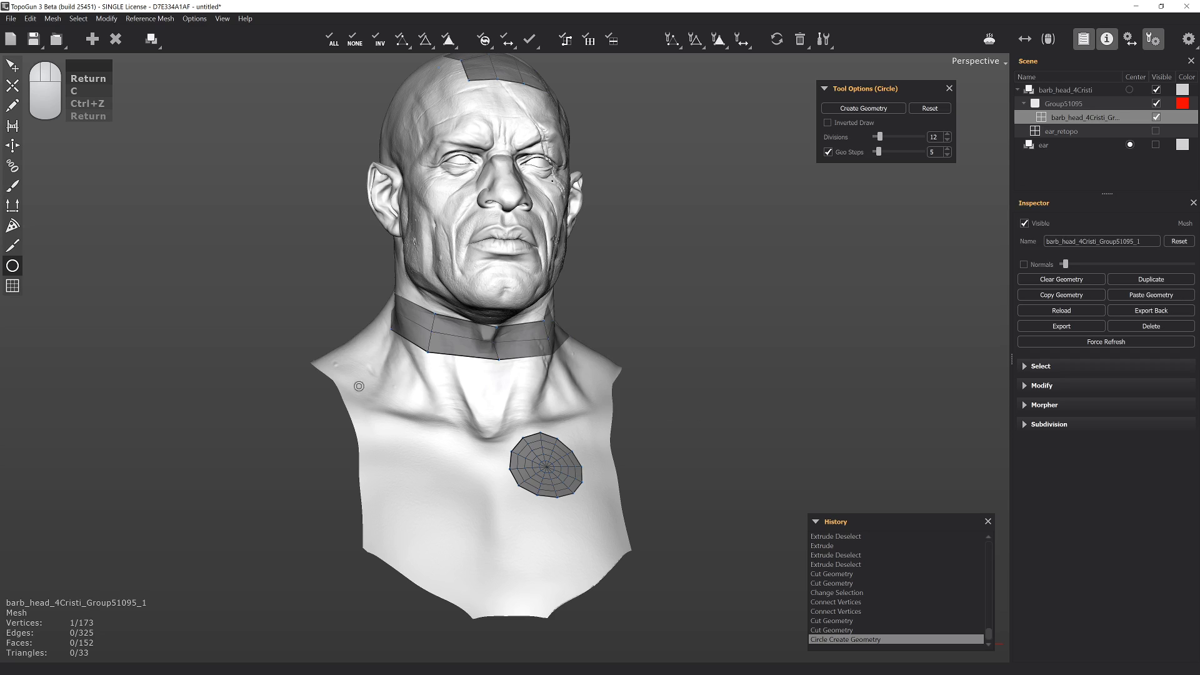
pyautogui.click(13, 286)
pyautogui.hotkey('ctrl', 'a')
pyautogui.hotkey('ctrl', 'a')
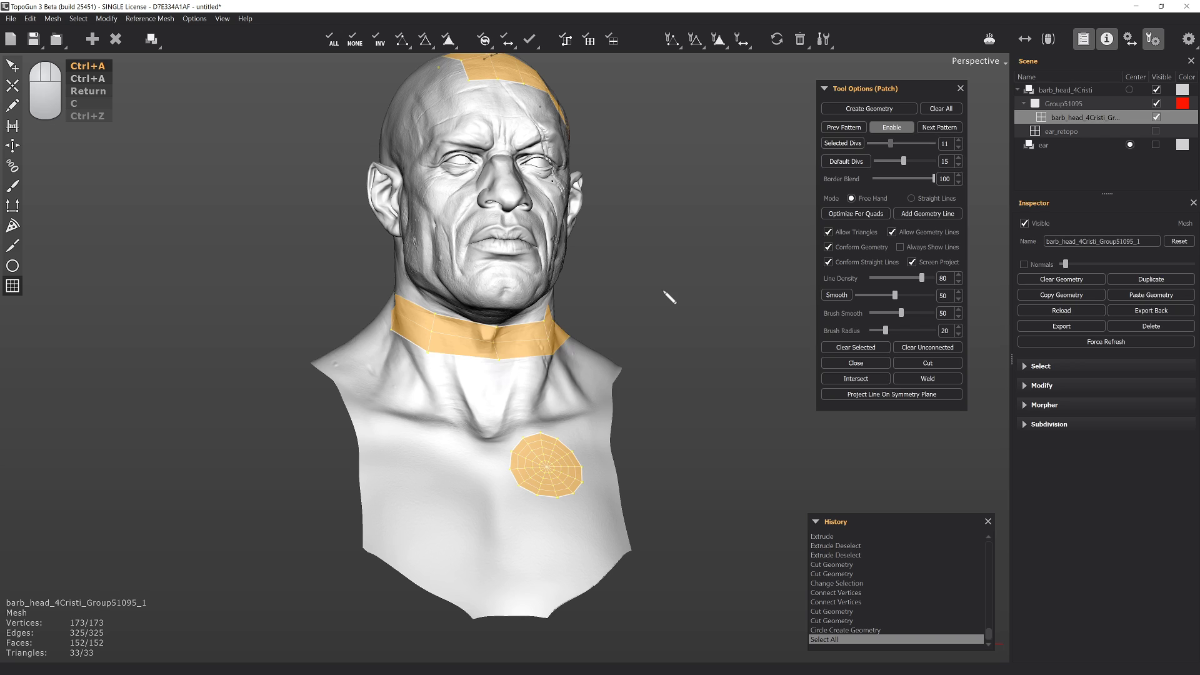
pyautogui.keyDown('alt'); pyautogui.moveTo(664, 292); pyautogui.dragTo(480, 316); pyautogui.keyUp('alt')
pyautogui.click(13, 65)
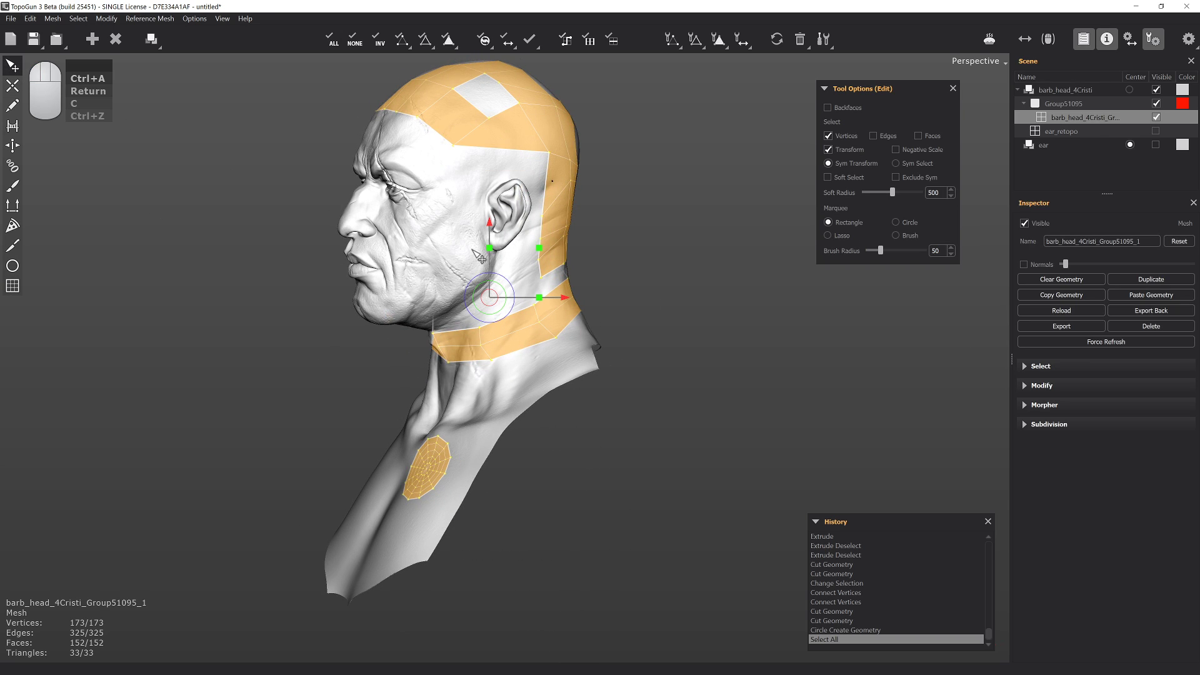
pyautogui.press('Delete')
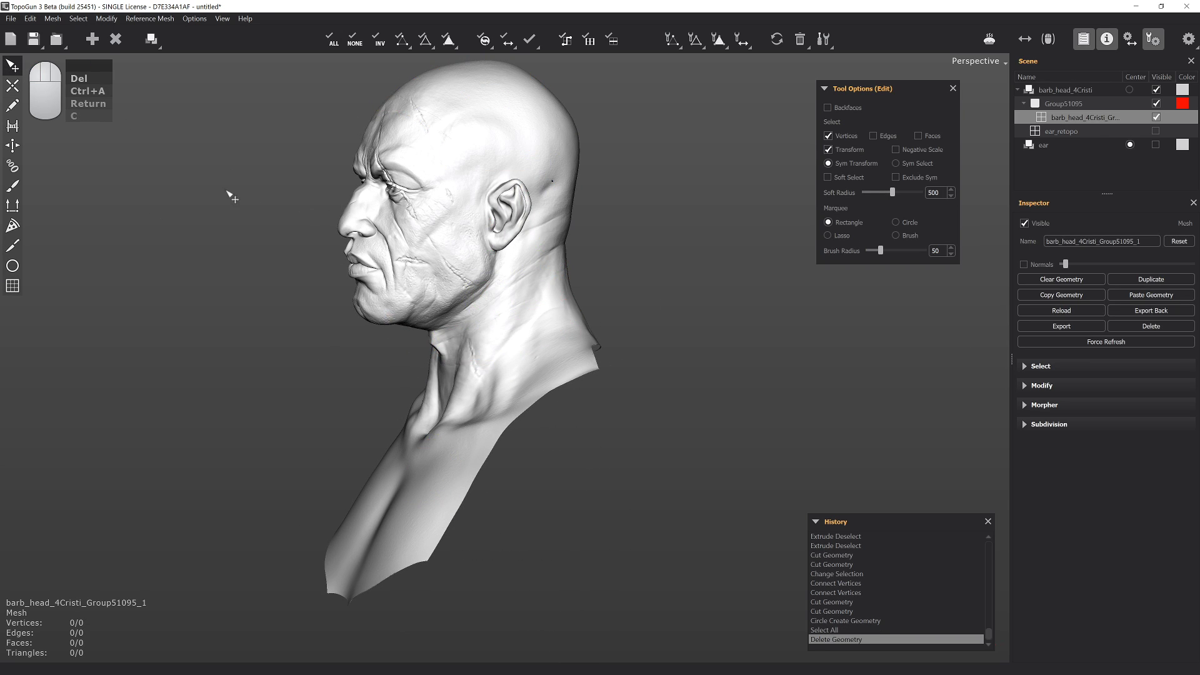
# Activate the Patch tool, clear all existing patch lines, and set the default divisions to 8
pyautogui.click(18, 291)
pyautogui.keyDown('alt'); pyautogui.moveTo(468, 250); pyautogui.dragTo(386, 216); pyautogui.keyUp('alt')
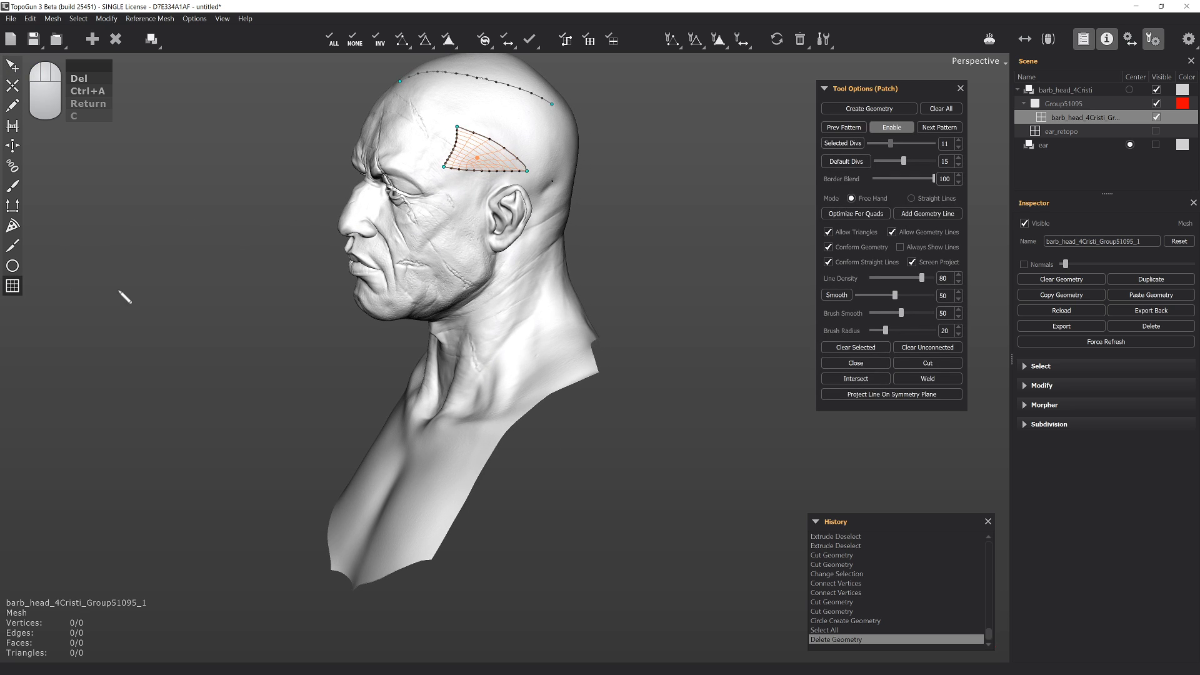
pyautogui.click(940, 109)
pyautogui.keyDown('alt'); pyautogui.moveTo(560, 266); pyautogui.dragTo(692, 354); pyautogui.keyUp('alt')
pyautogui.keyDown('alt'); pyautogui.moveTo(687, 349); pyautogui.dragTo(693, 354, button='middle'); pyautogui.keyUp('alt')
pyautogui.keyDown('alt'); pyautogui.moveTo(536, 260); pyautogui.dragTo(714, 407, button='right'); pyautogui.keyUp('alt')
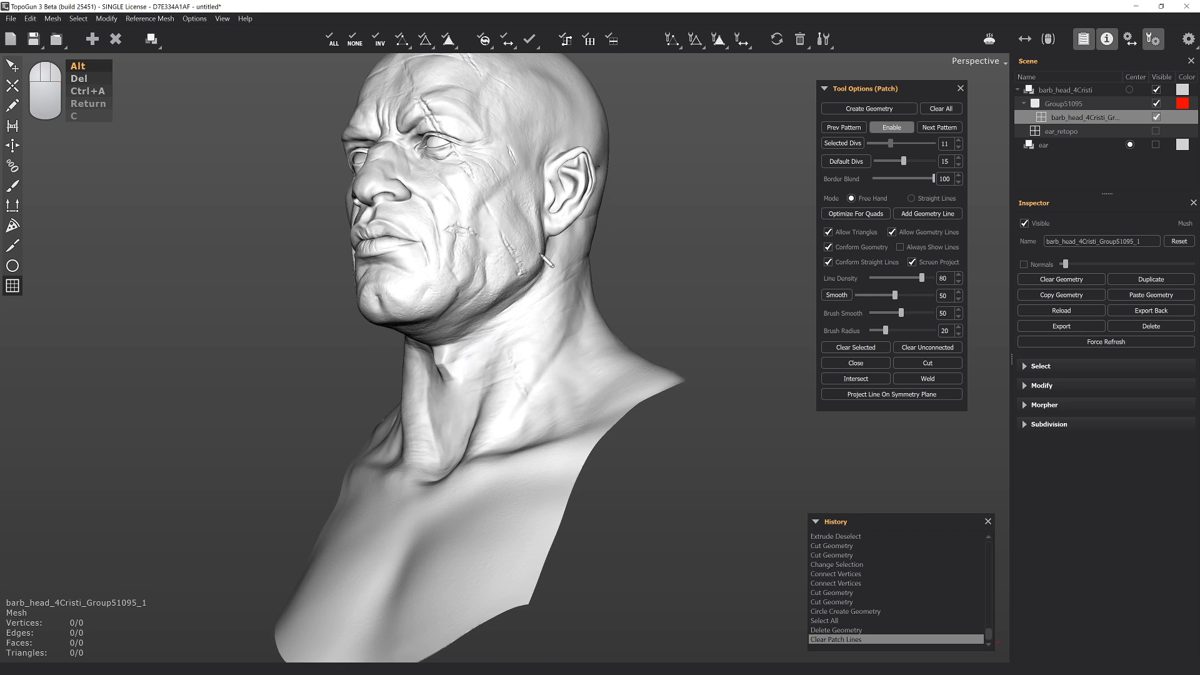
pyautogui.keyDown('alt'); pyautogui.moveTo(713, 406); pyautogui.dragTo(753, 448, button='middle'); pyautogui.keyUp('alt')
pyautogui.keyDown('alt'); pyautogui.moveTo(603, 269); pyautogui.dragTo(659, 424, button='right'); pyautogui.keyUp('alt')
pyautogui.keyDown('alt'); pyautogui.moveTo(664, 430); pyautogui.dragTo(525, 283); pyautogui.keyUp('alt')
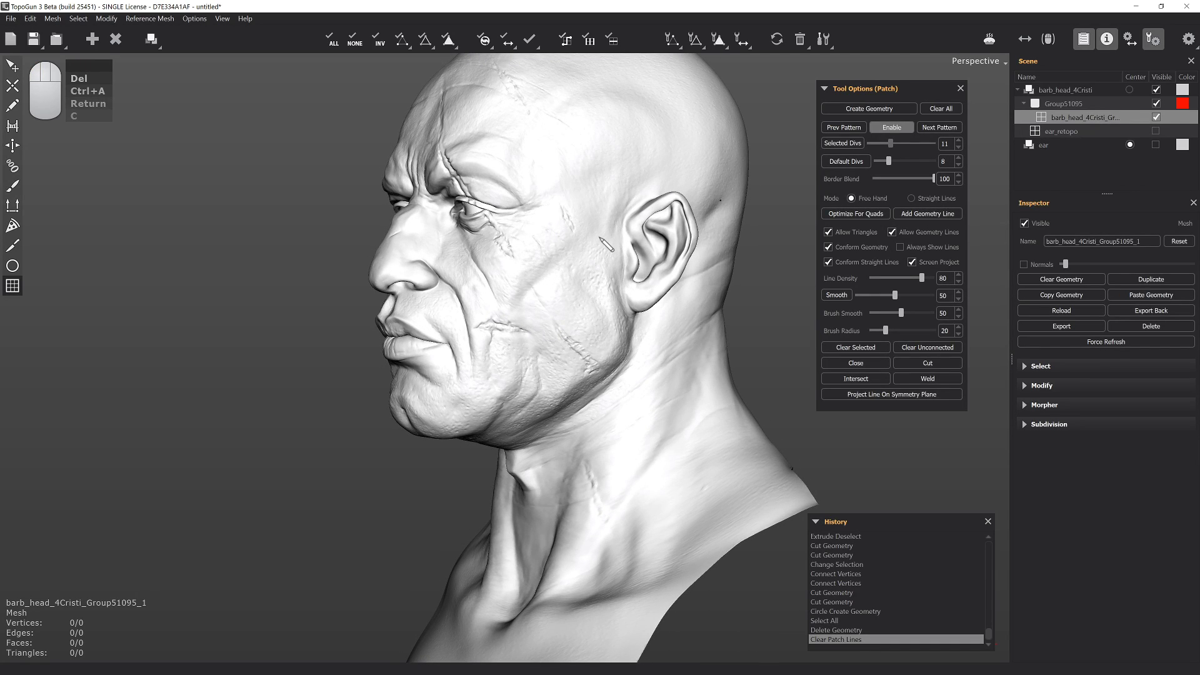
# Draw a four-sided patch over the cheek and jaw, and reduce its upper edge to 4 divisions and its lower edge to 6
pyautogui.moveTo(604, 229)
pyautogui.mouseDown()
pyautogui.moveTo(478, 323)
pyautogui.moveTo(472, 429)
pyautogui.moveTo(572, 391)
pyautogui.moveTo(616, 358)
pyautogui.moveTo(605, 230)
pyautogui.mouseUp()
pyautogui.keyDown('alt'); pyautogui.moveTo(505, 350); pyautogui.dragTo(522, 293); pyautogui.keyUp('alt')
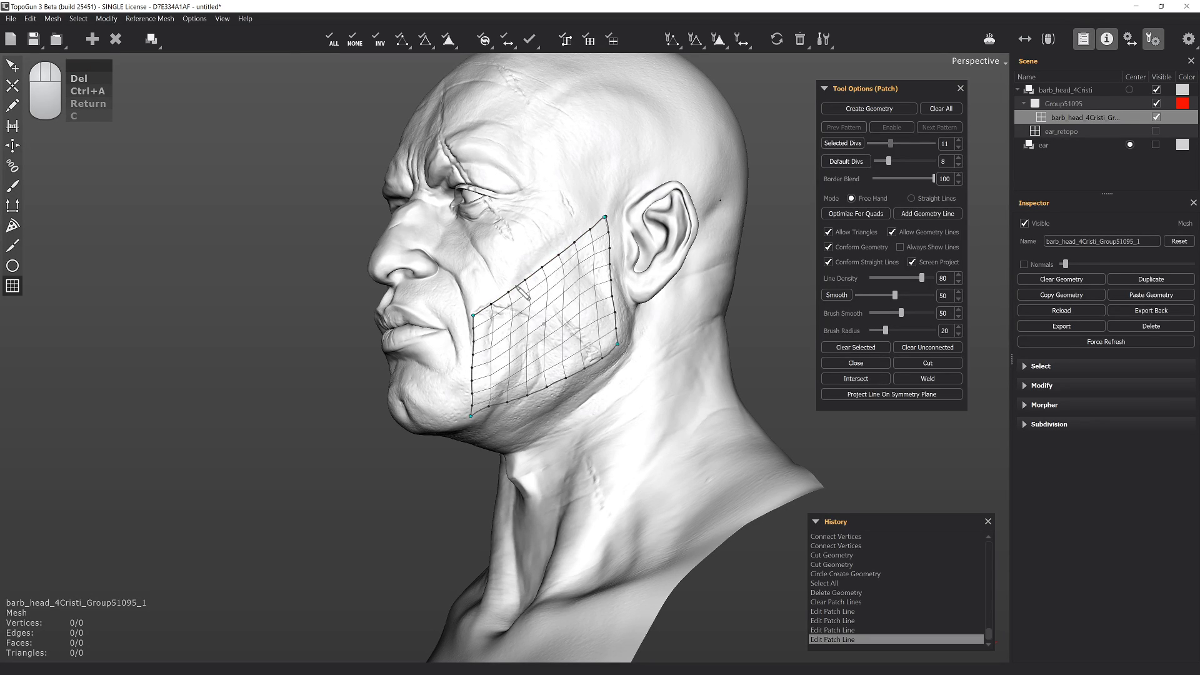
pyautogui.keyDown('ctrl'); pyautogui.scroll(-4, 523, 289); pyautogui.keyUp('ctrl')
pyautogui.keyDown('ctrl'); pyautogui.scroll(5, 522, 290); pyautogui.keyUp('ctrl')
pyautogui.keyDown('ctrl'); pyautogui.scroll(-5, 523, 295); pyautogui.keyUp('ctrl')
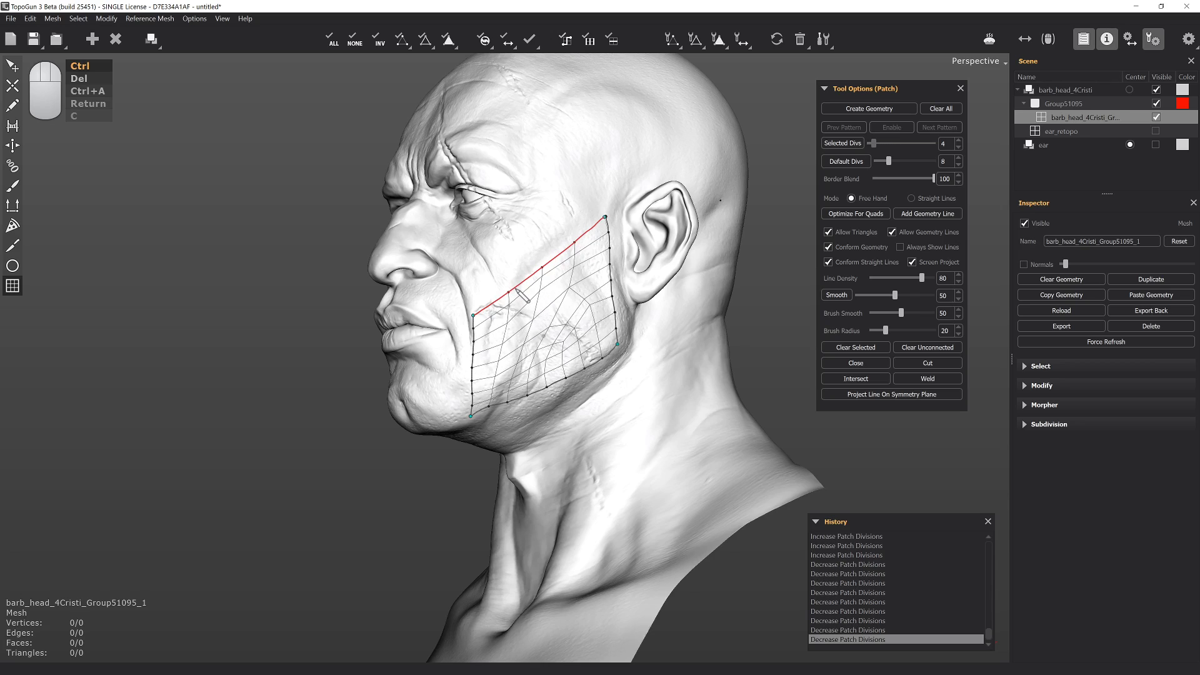
pyautogui.keyDown('ctrl'); pyautogui.scroll(-2, 563, 386); pyautogui.keyUp('ctrl')
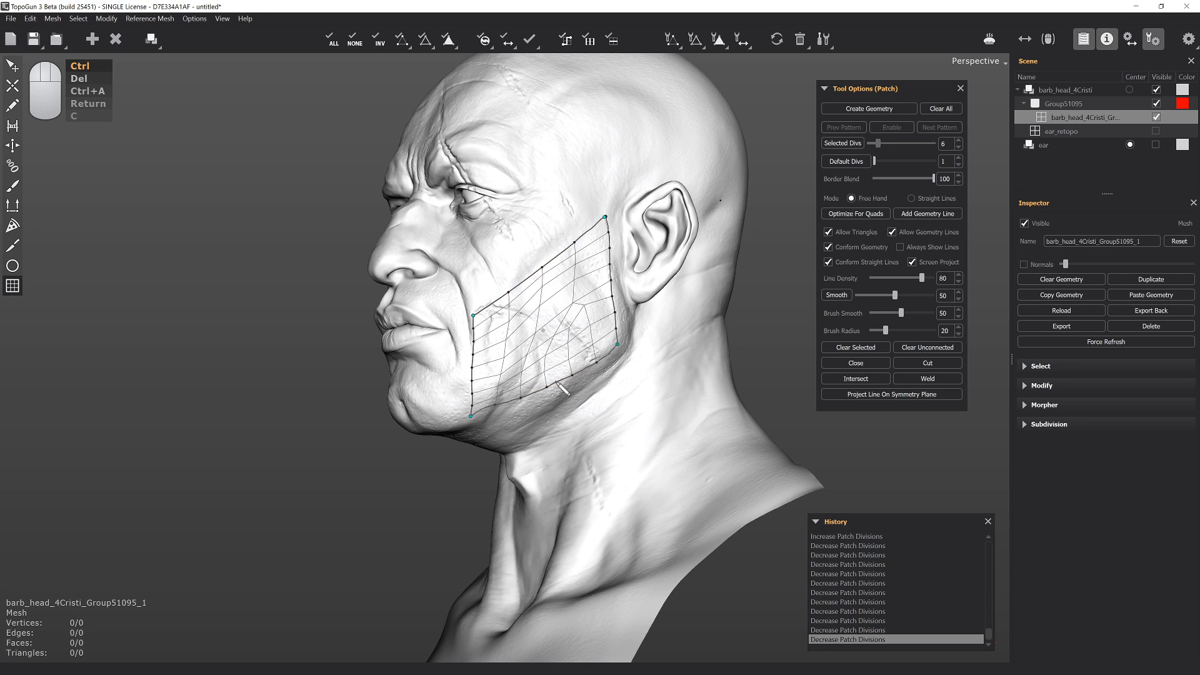
# Set the cheek patch's lower edge to 4 divisions and its rear edge, near the ear, to 5 divisions
pyautogui.keyDown('ctrl'); pyautogui.scroll(3, 566, 383); pyautogui.keyUp('ctrl')
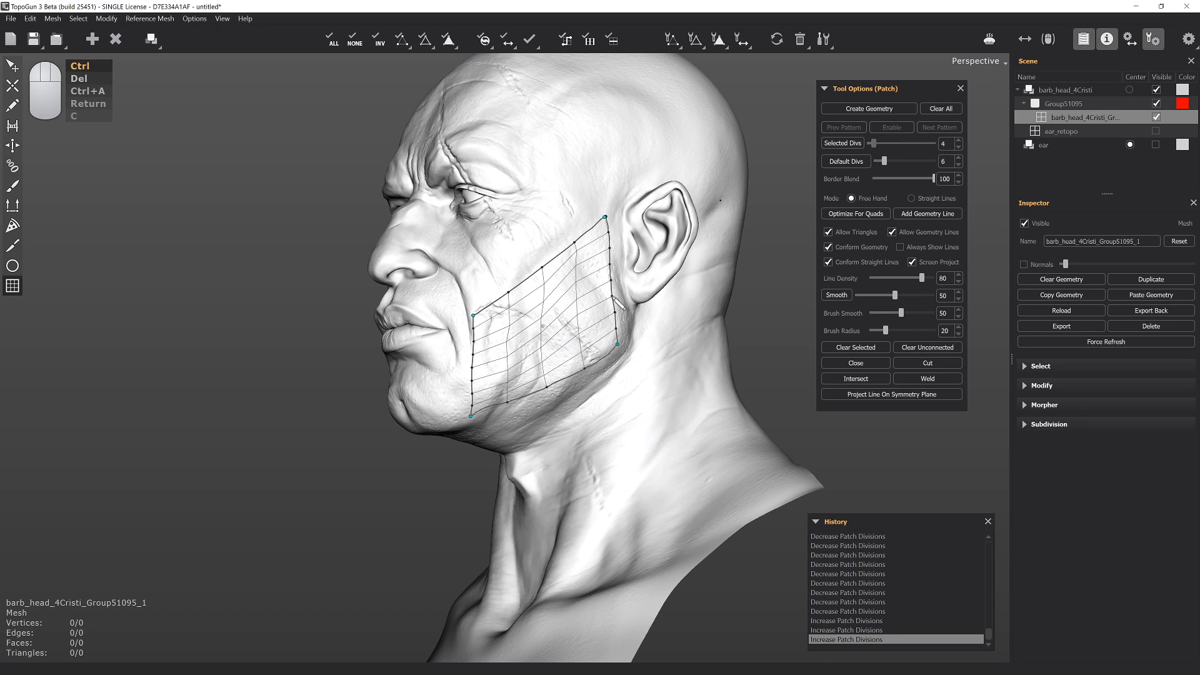
pyautogui.keyDown('ctrl'); pyautogui.scroll(-3, 613, 297); pyautogui.keyUp('ctrl')
pyautogui.keyDown('ctrl'); pyautogui.scroll(-5, 621, 309); pyautogui.keyUp('ctrl')
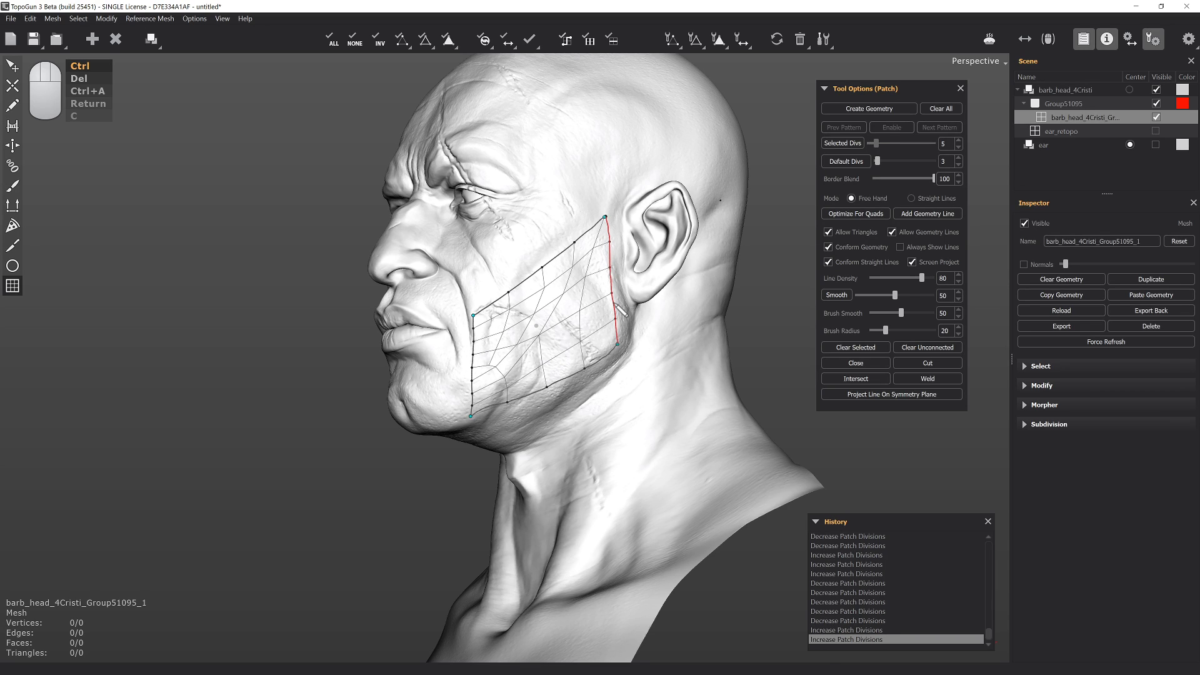
pyautogui.keyDown('ctrl'); pyautogui.scroll(1, 620, 309); pyautogui.keyUp('ctrl')
# Select the cheek patch, cycle through its topology patterns, and create geometry from it
pyautogui.click(538, 327)
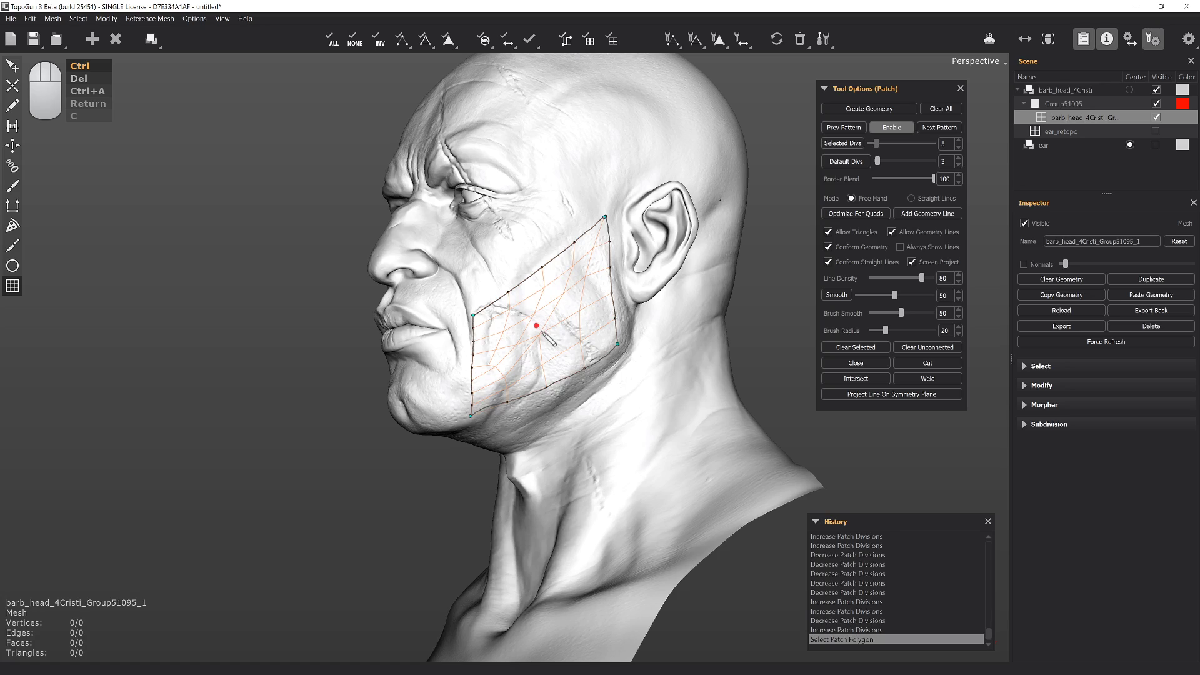
pyautogui.keyDown('ctrl'); pyautogui.scroll(1, 562, 323); pyautogui.keyUp('ctrl')
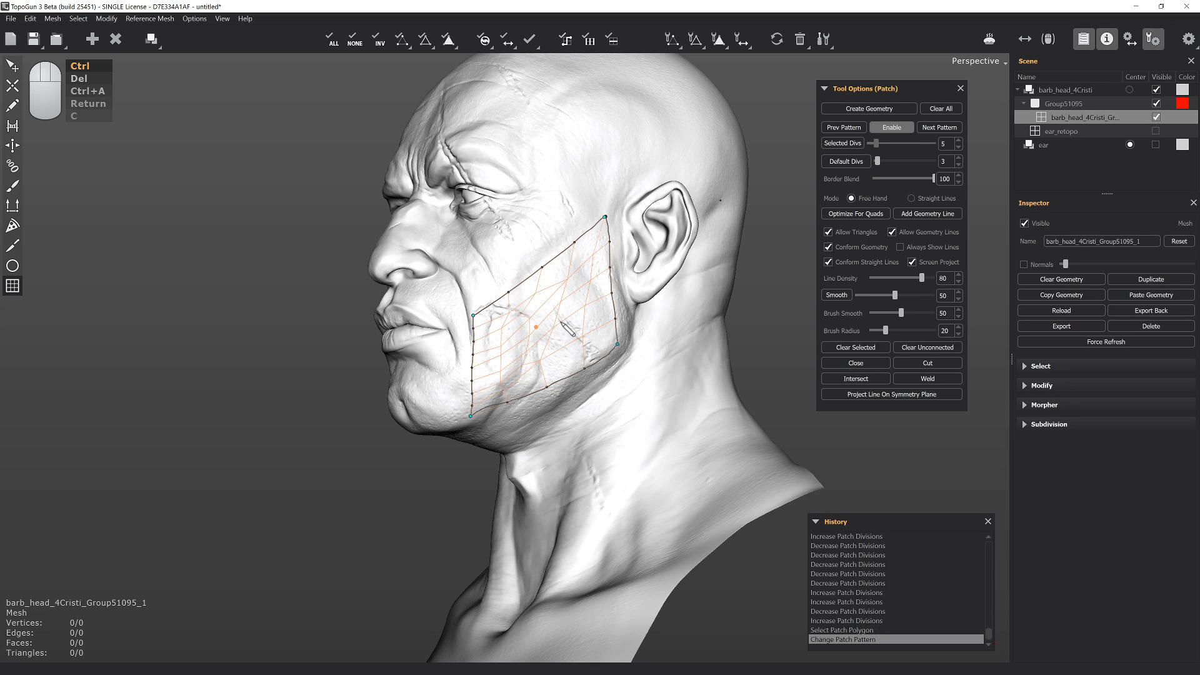
pyautogui.keyDown('ctrl'); pyautogui.scroll(5, 568, 328); pyautogui.keyUp('ctrl')
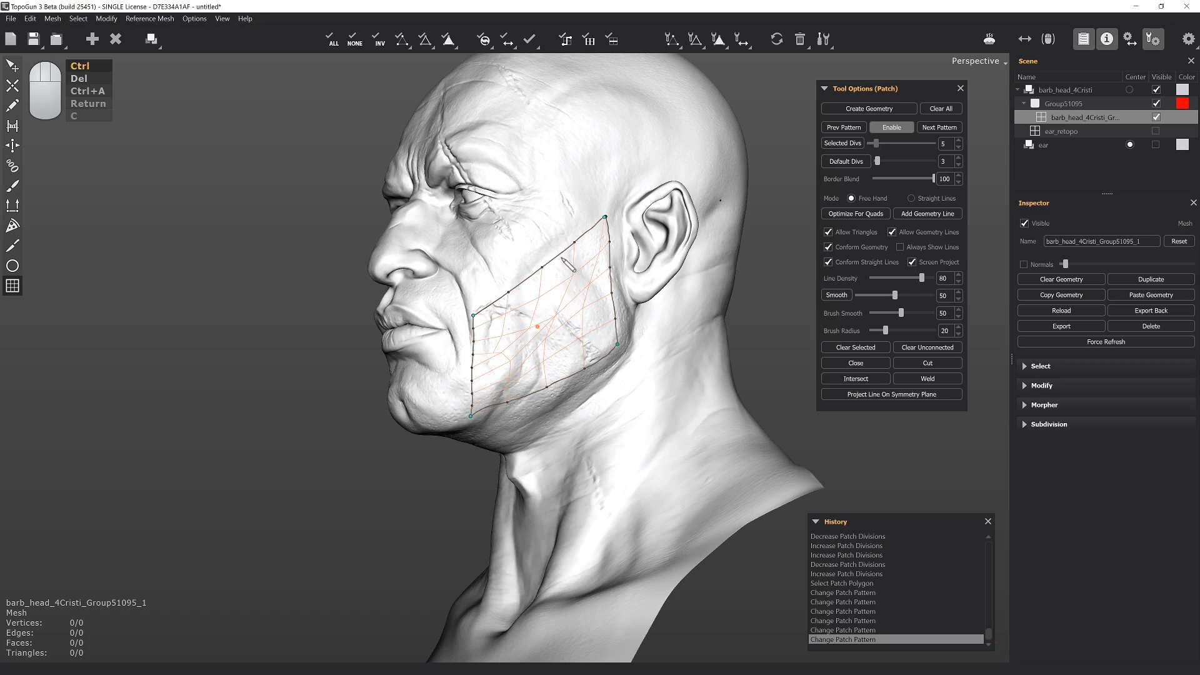
pyautogui.keyDown('ctrl'); pyautogui.scroll(4, 569, 265); pyautogui.keyUp('ctrl')
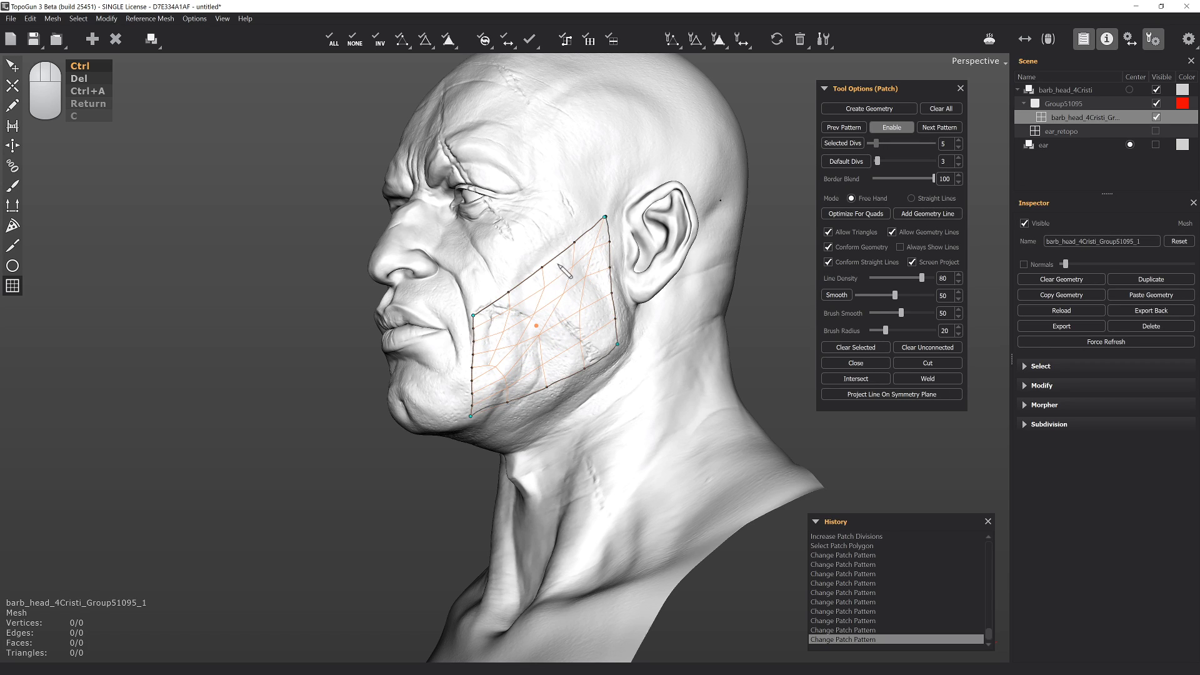
pyautogui.keyDown('ctrl'); pyautogui.scroll(5, 567, 323); pyautogui.keyUp('ctrl')
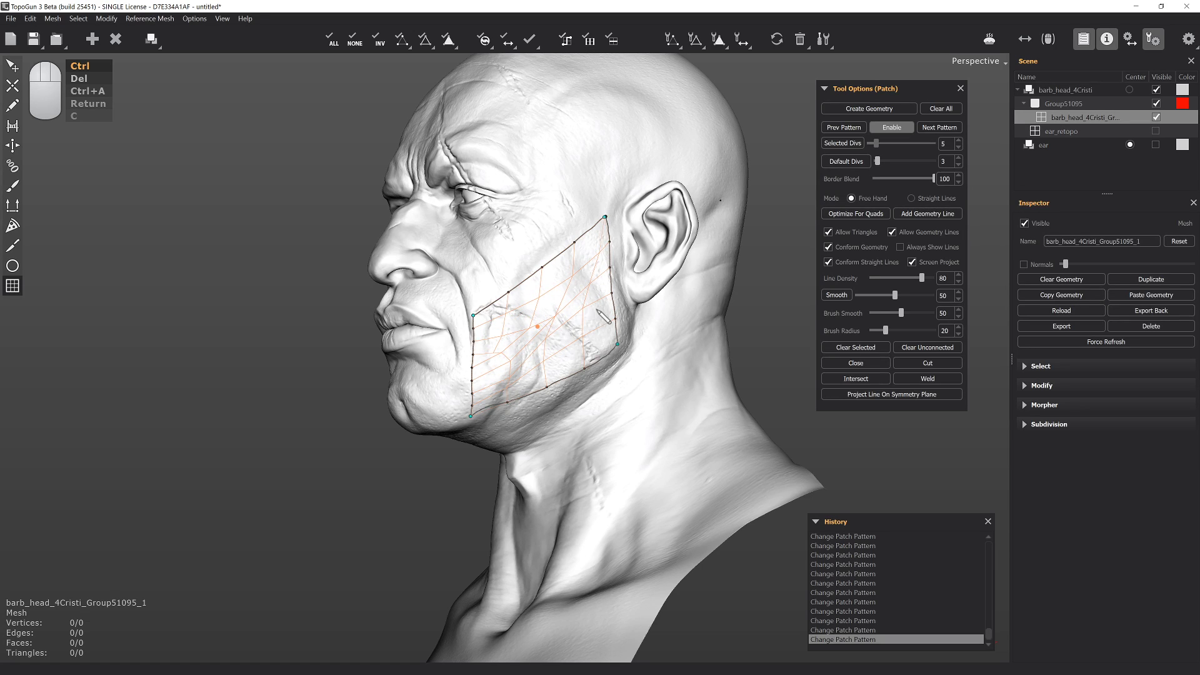
pyautogui.keyDown('ctrl'); pyautogui.scroll(1, 587, 319); pyautogui.keyUp('ctrl')
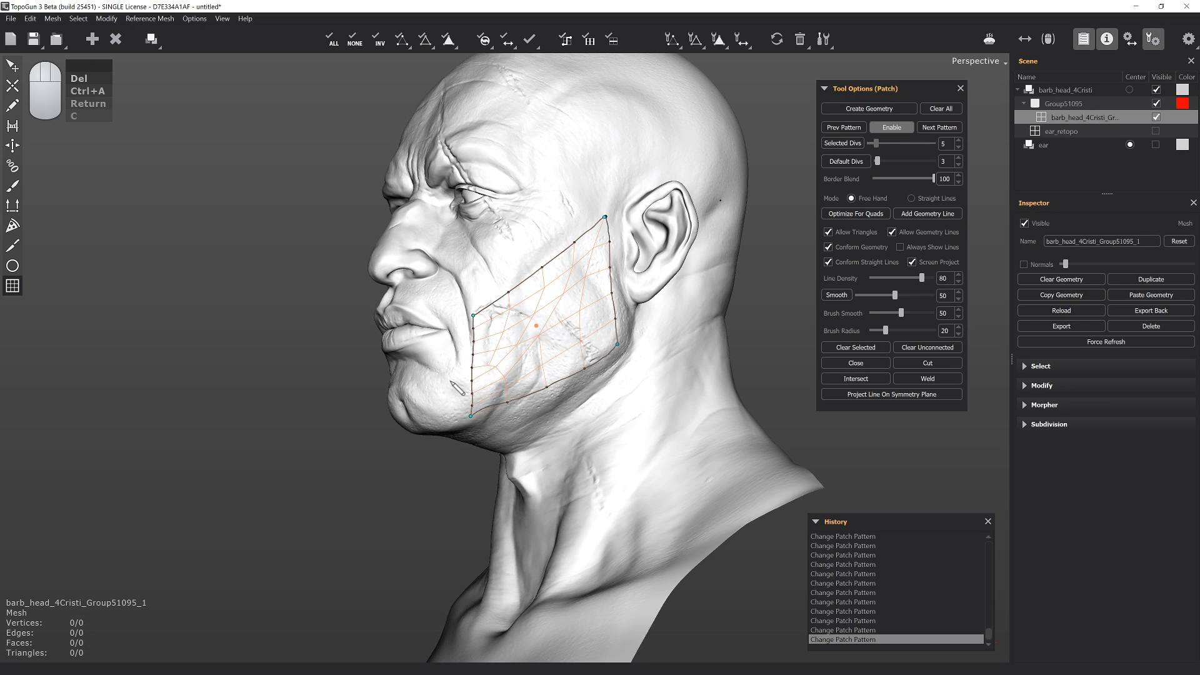
pyautogui.keyDown('ctrl'); pyautogui.scroll(2, 540, 332); pyautogui.keyUp('ctrl')
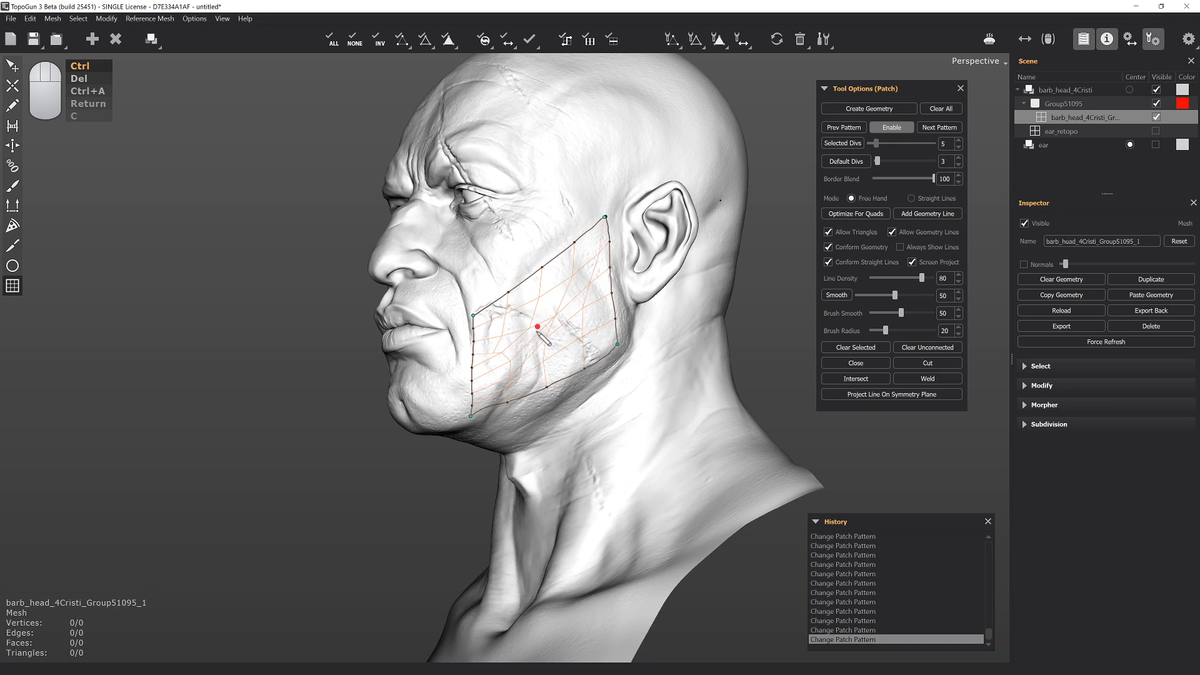
pyautogui.press('Return')
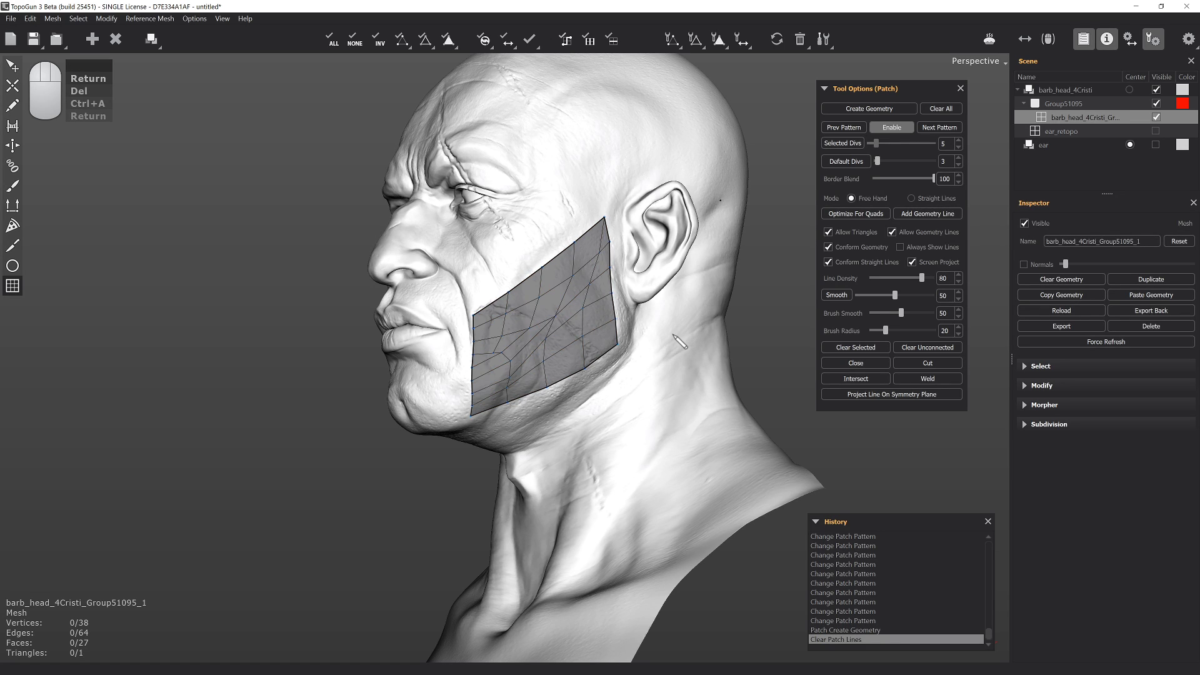
# Draw four separate patches on the head behind the ear, including a triangular one, and create their geometry
pyautogui.moveTo(540, 331)
pyautogui.keyDown('alt'); pyautogui.mouseDown()
pyautogui.moveTo(384, 451)
pyautogui.moveTo(412, 431)
pyautogui.mouseUp(); pyautogui.keyUp('alt')
pyautogui.moveTo(648, 136); pyautogui.dragTo(664, 264)
pyautogui.moveTo(647, 134)
pyautogui.mouseDown()
pyautogui.moveTo(676, 253)
pyautogui.moveTo(663, 263)
pyautogui.moveTo(684, 234)
pyautogui.moveTo(617, 401)
pyautogui.moveTo(735, 390)
pyautogui.mouseUp()
pyautogui.moveTo(688, 274)
pyautogui.mouseDown()
pyautogui.moveTo(735, 392)
pyautogui.moveTo(607, 377)
pyautogui.moveTo(616, 190)
pyautogui.moveTo(602, 269)
pyautogui.moveTo(694, 266)
pyautogui.mouseUp()
pyautogui.moveTo(629, 172)
pyautogui.mouseDown()
pyautogui.moveTo(696, 223)
pyautogui.moveTo(698, 274)
pyautogui.moveTo(628, 334)
pyautogui.moveTo(647, 391)
pyautogui.moveTo(709, 428)
pyautogui.moveTo(733, 381)
pyautogui.moveTo(724, 331)
pyautogui.moveTo(672, 283)
pyautogui.moveTo(663, 313)
pyautogui.moveTo(683, 312)
pyautogui.mouseUp()
pyautogui.keyDown('alt'); pyautogui.moveTo(639, 369); pyautogui.dragTo(614, 319); pyautogui.keyUp('alt')
pyautogui.keyDown('alt'); pyautogui.moveTo(614, 315); pyautogui.dragTo(614, 315, button='middle'); pyautogui.keyUp('alt')
pyautogui.keyDown('alt'); pyautogui.moveTo(619, 320); pyautogui.dragTo(677, 305); pyautogui.keyUp('alt')
pyautogui.press('Return')
# Try drawing a patch line along the lower edge of the triangular mesh behind the ear, undoing each attempt
pyautogui.moveTo(562, 324)
pyautogui.keyDown('alt'); pyautogui.mouseDown()
pyautogui.moveTo(650, 325)
pyautogui.moveTo(508, 442)
pyautogui.moveTo(534, 475)
pyautogui.moveTo(609, 424)
pyautogui.mouseUp(); pyautogui.keyUp('alt')
pyautogui.hotkey('ctrl', 'z')
pyautogui.moveTo(500, 442)
pyautogui.mouseDown()
pyautogui.moveTo(572, 476)
pyautogui.moveTo(613, 425)
pyautogui.mouseUp()
pyautogui.hotkey('ctrl', 'z')
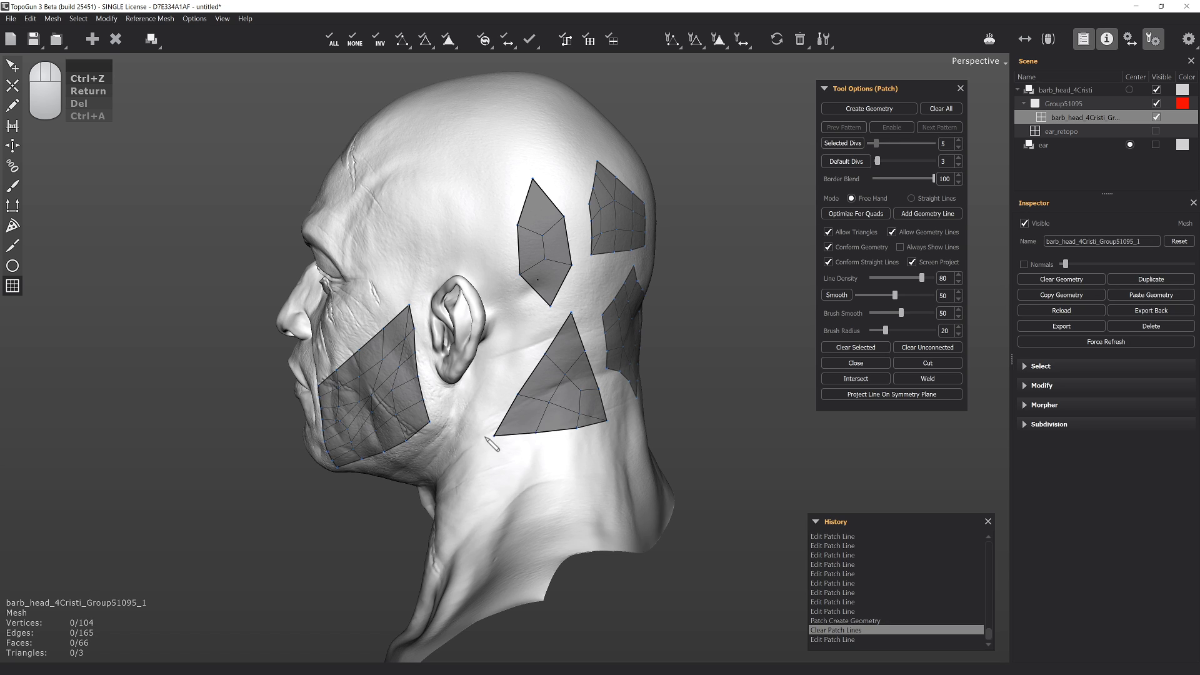
# Set the snap tolerance to 80 in the preferences, and test it with a patch line under the triangular mesh, undoing the line
pyautogui.keyDown('alt'); pyautogui.moveTo(469, 436); pyautogui.dragTo(360, 248); pyautogui.keyUp('alt')
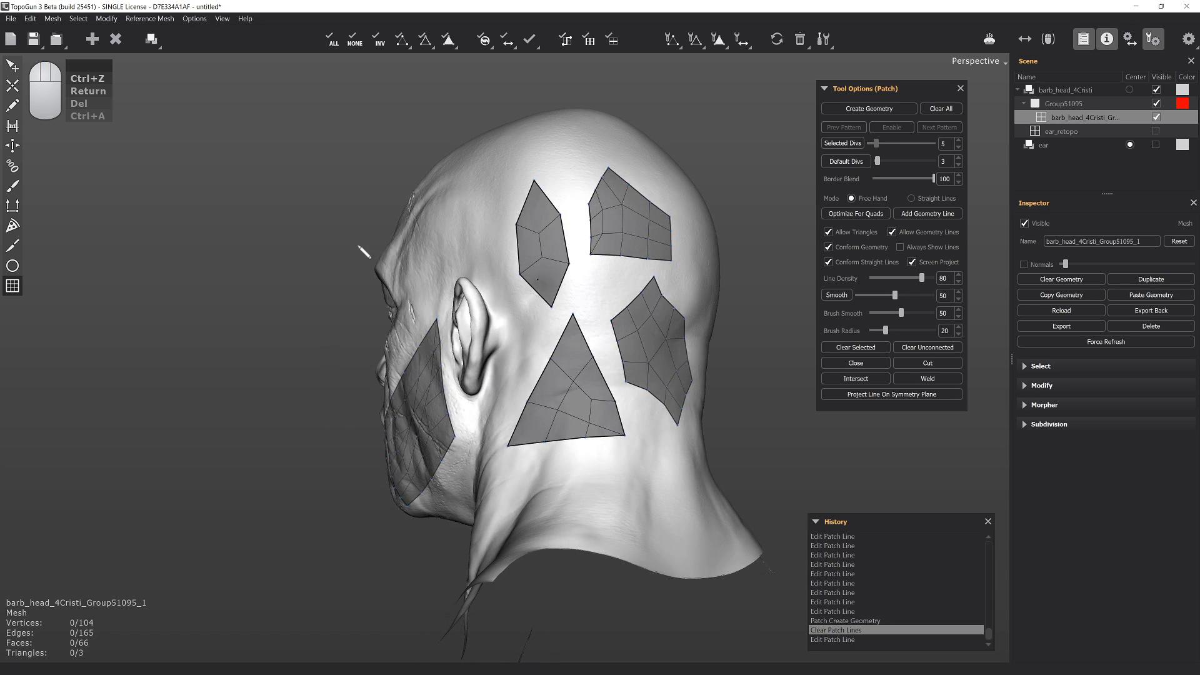
pyautogui.click(192, 19)
pyautogui.moveTo(29, 18)
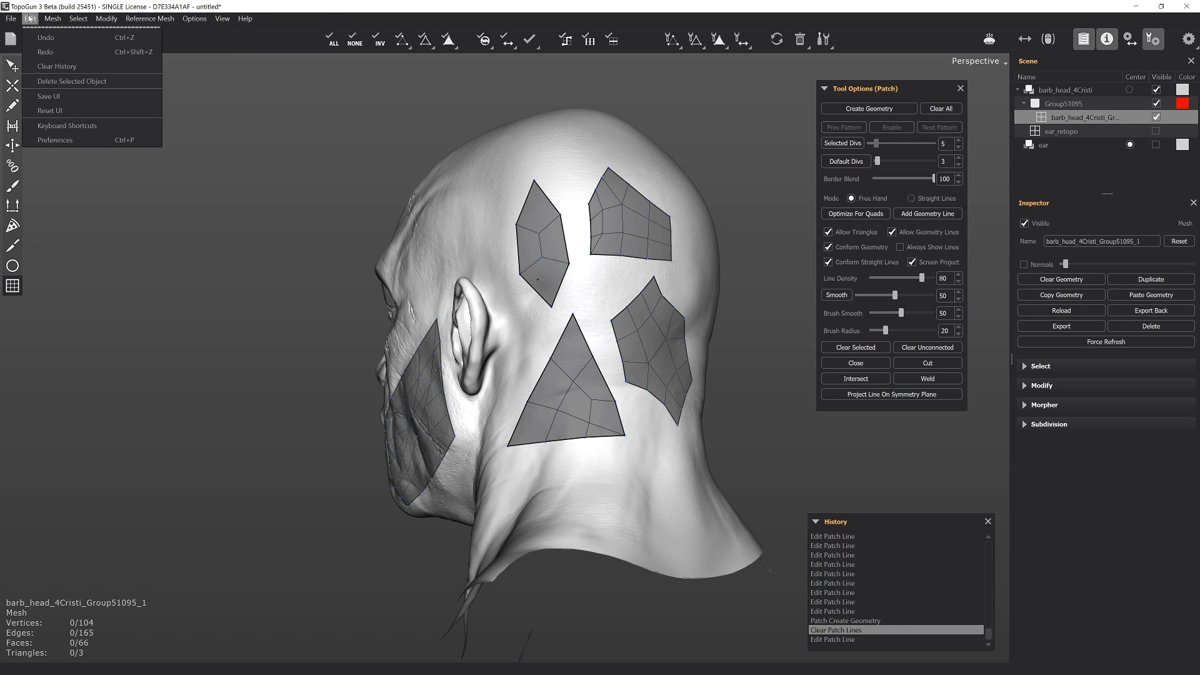
pyautogui.click(132, 140)
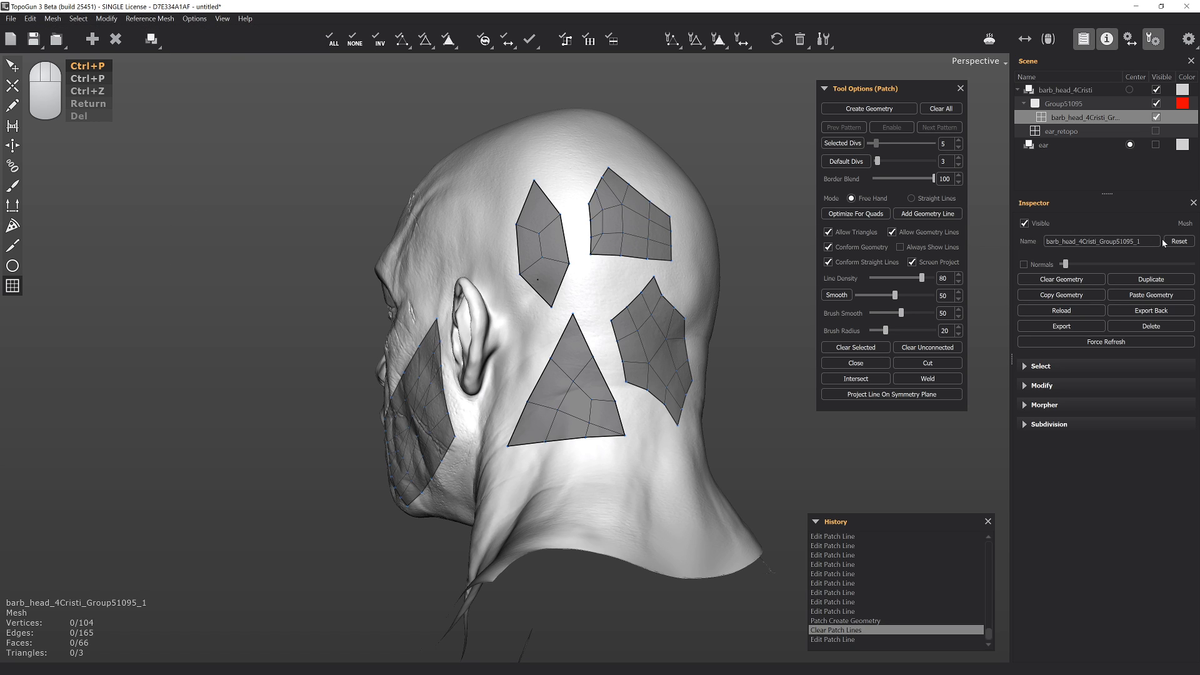
pyautogui.moveTo(1199, 210); pyautogui.dragTo(907, 199)
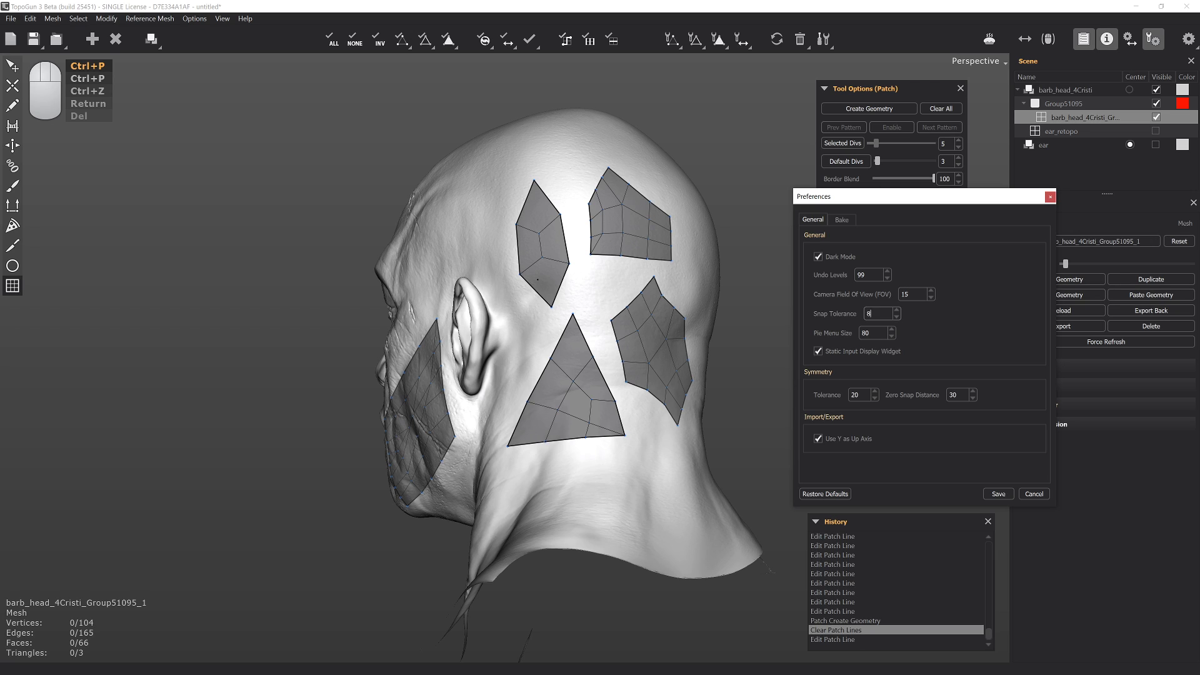
pyautogui.write('0')
pyautogui.press('Return')
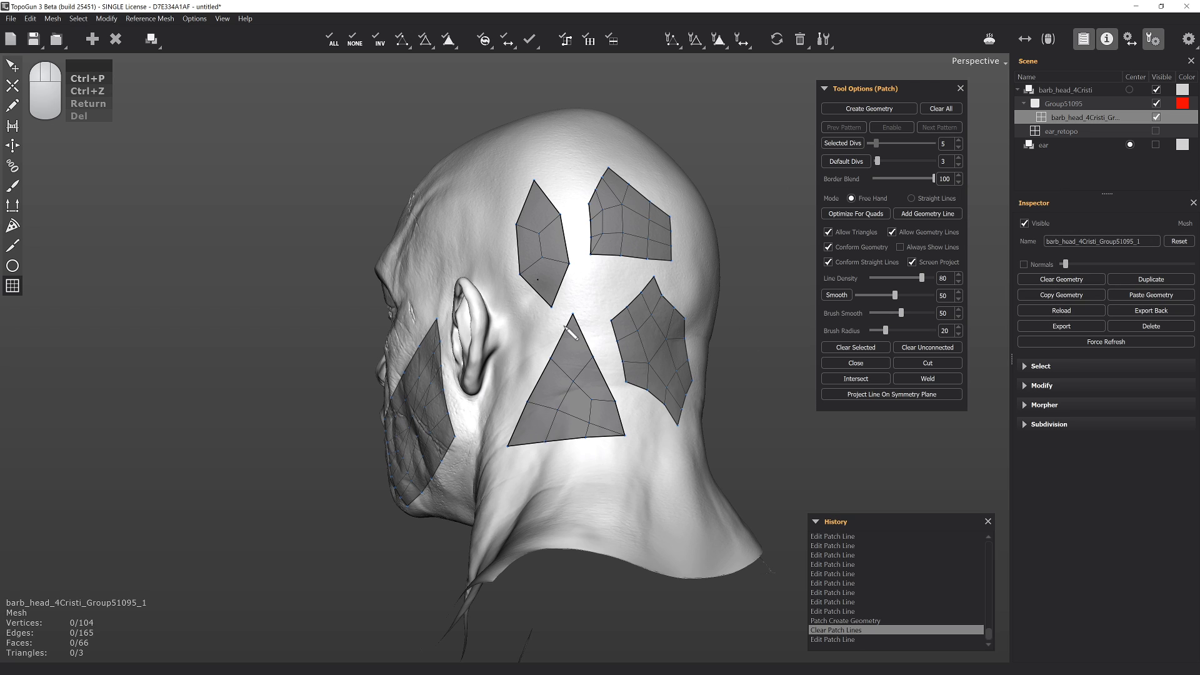
pyautogui.moveTo(508, 447); pyautogui.dragTo(625, 491)
pyautogui.hotkey('ctrl', 'z')
# Activate the Draw tool, frame the back of the head with its patches, and reselect the retopology mesh
pyautogui.press('d')
pyautogui.press('f')
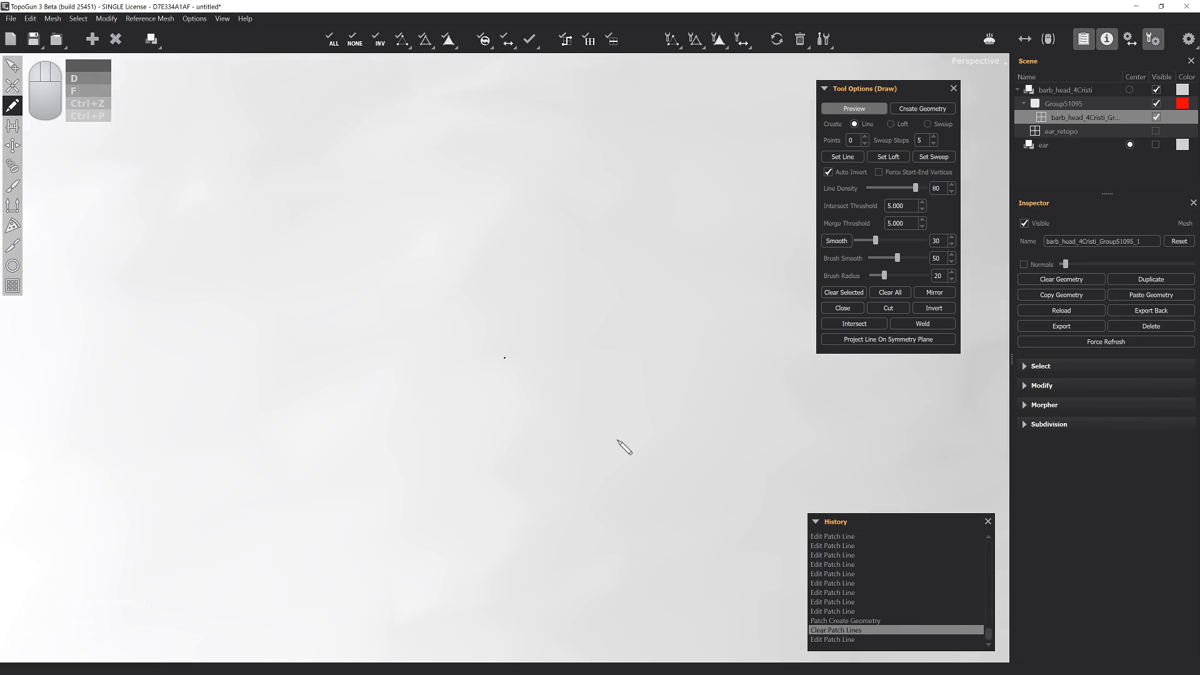
pyautogui.click(1089, 106)
pyautogui.press('f')
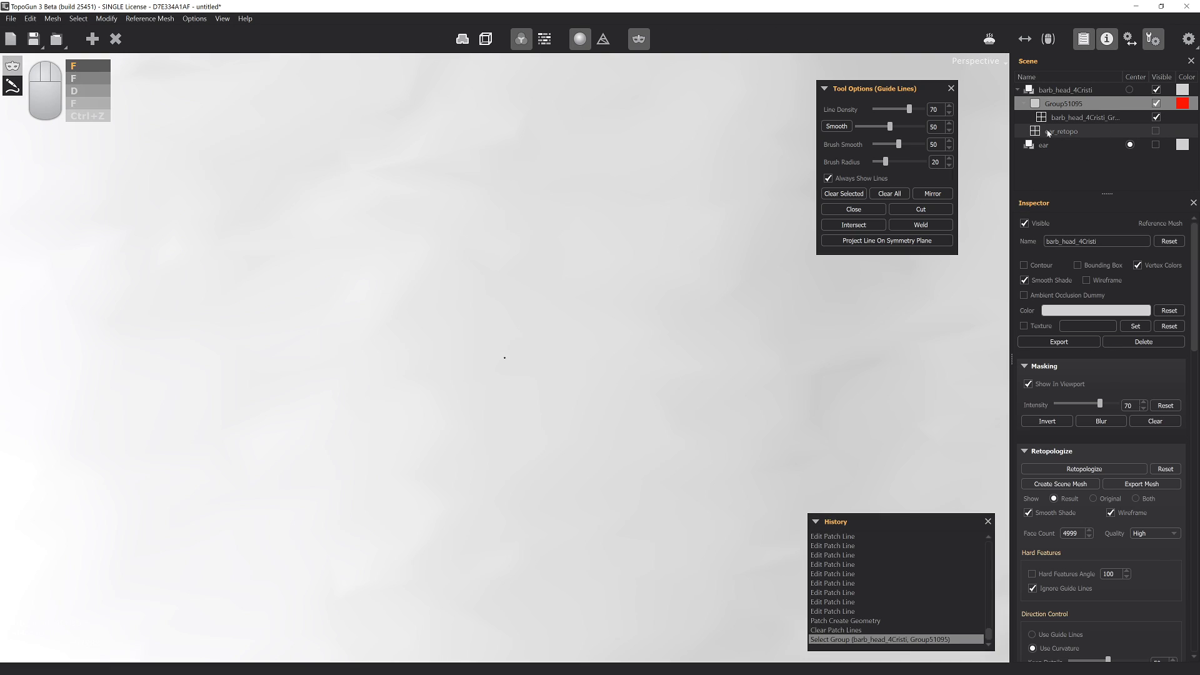
pyautogui.keyDown('alt'); pyautogui.moveTo(677, 178); pyautogui.dragTo(641, 228, button='right'); pyautogui.keyUp('alt')
pyautogui.press('f')
pyautogui.keyDown('alt'); pyautogui.moveTo(641, 399); pyautogui.dragTo(643, 308, button='right'); pyautogui.keyUp('alt')
pyautogui.keyDown('alt'); pyautogui.moveTo(644, 308); pyautogui.dragTo(693, 352, button='middle'); pyautogui.keyUp('alt')
pyautogui.rightClick(636, 331)
pyautogui.keyDown('alt'); pyautogui.moveTo(635, 330); pyautogui.dragTo(632, 233, button='right'); pyautogui.keyUp('alt')
pyautogui.keyDown('alt'); pyautogui.moveTo(638, 239); pyautogui.dragTo(819, 238); pyautogui.keyUp('alt')
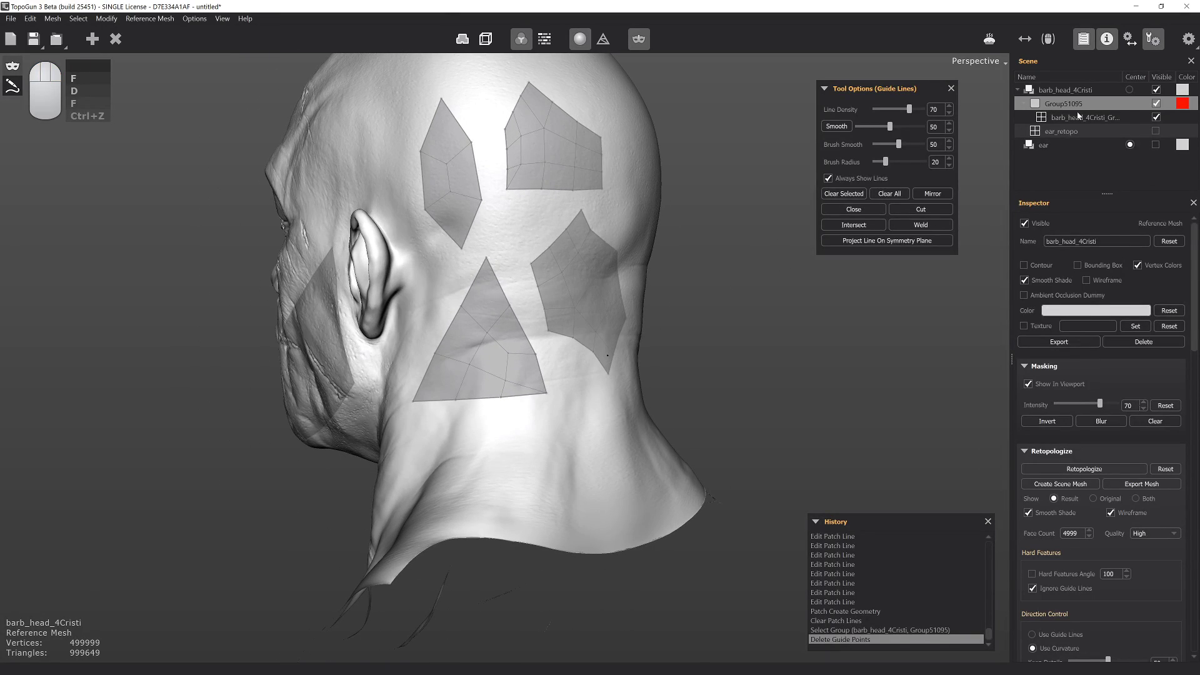
pyautogui.click(1081, 118)
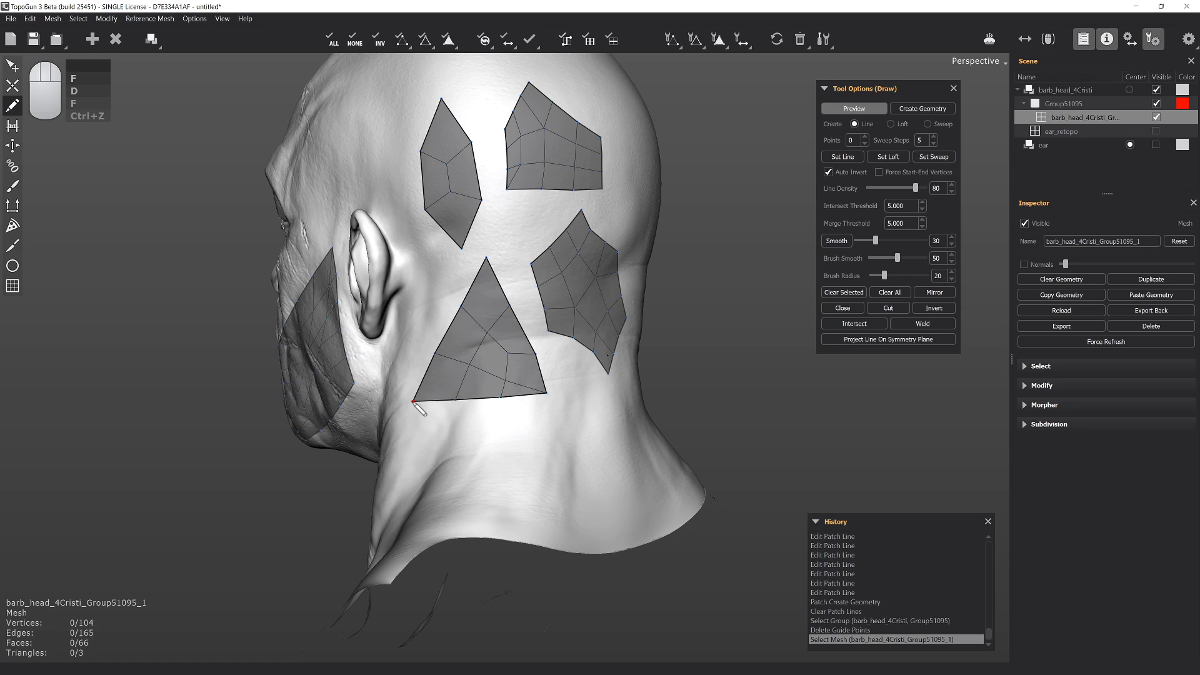
# Try drawing lines with the Draw tool along the triangular mesh's lower edge, undoing each one
pyautogui.moveTo(413, 402)
pyautogui.mouseDown()
pyautogui.moveTo(420, 423)
pyautogui.moveTo(543, 410)
pyautogui.moveTo(546, 397)
pyautogui.mouseUp()
pyautogui.hotkey('ctrl', 'z')
pyautogui.moveTo(412, 402)
pyautogui.mouseDown()
pyautogui.moveTo(536, 420)
pyautogui.moveTo(554, 394)
pyautogui.mouseUp()
pyautogui.keyDown('alt'); pyautogui.moveTo(414, 492); pyautogui.dragTo(456, 459); pyautogui.keyUp('alt')
pyautogui.moveTo(449, 452)
pyautogui.keyDown('alt'); pyautogui.mouseDown(button='right')
pyautogui.moveTo(545, 611)
pyautogui.moveTo(465, 563)
pyautogui.mouseUp(button='right'); pyautogui.keyUp('alt')
pyautogui.hotkey('ctrl', 'z')
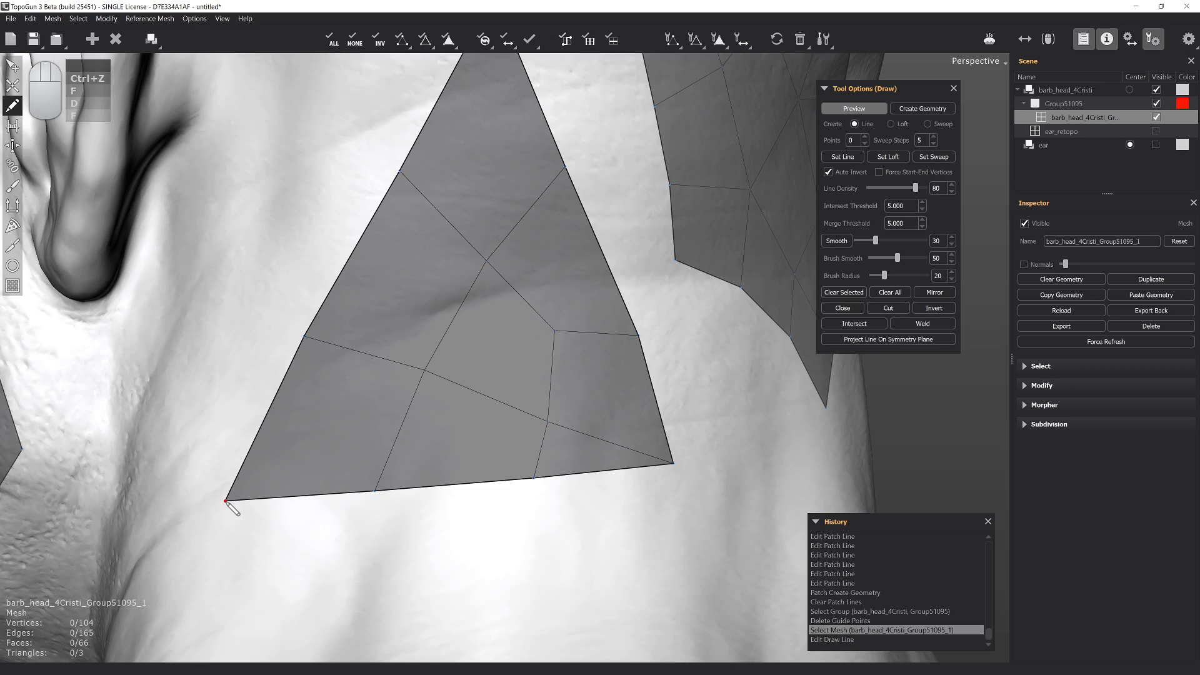
pyautogui.moveTo(231, 507)
pyautogui.mouseDown()
pyautogui.moveTo(603, 550)
pyautogui.moveTo(674, 464)
pyautogui.mouseUp()
pyautogui.keyDown('alt'); pyautogui.moveTo(584, 543); pyautogui.dragTo(469, 543); pyautogui.keyUp('alt')
pyautogui.hotkey('ctrl', 'z')
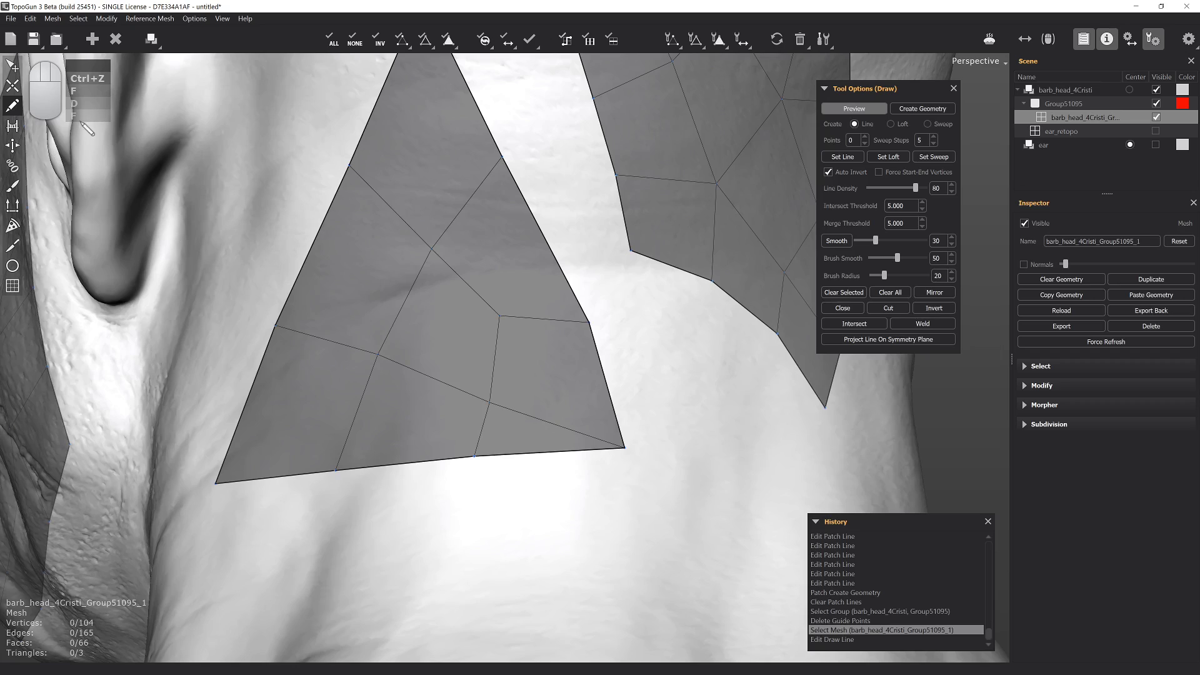
# Start a new scene without saving the current one, and load barbarian_headtest.OBJ as the reference mesh
pyautogui.click(11, 39)
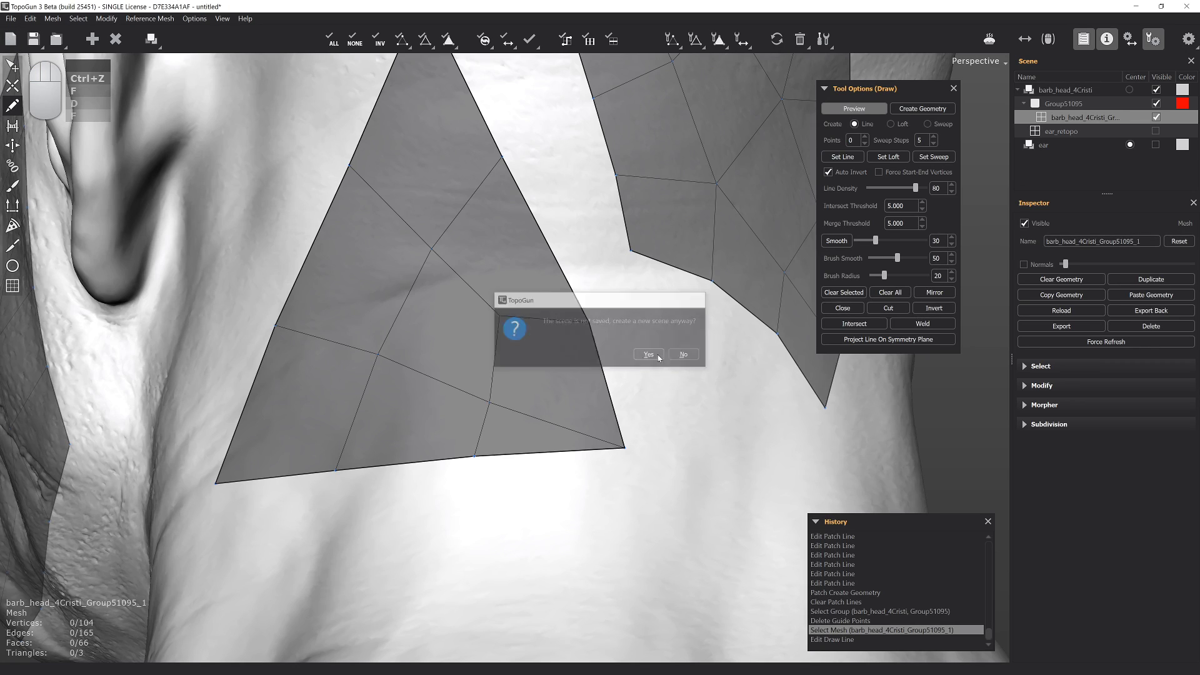
pyautogui.click(648, 354)
pyautogui.click(56, 39)
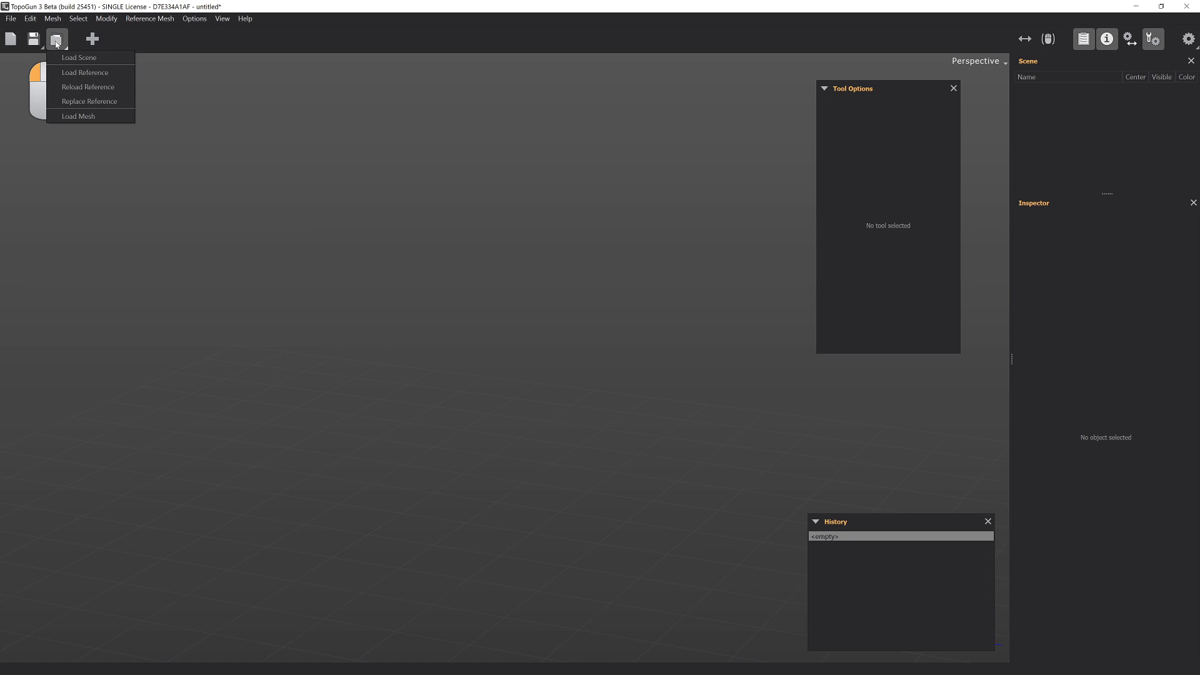
pyautogui.click(91, 75)
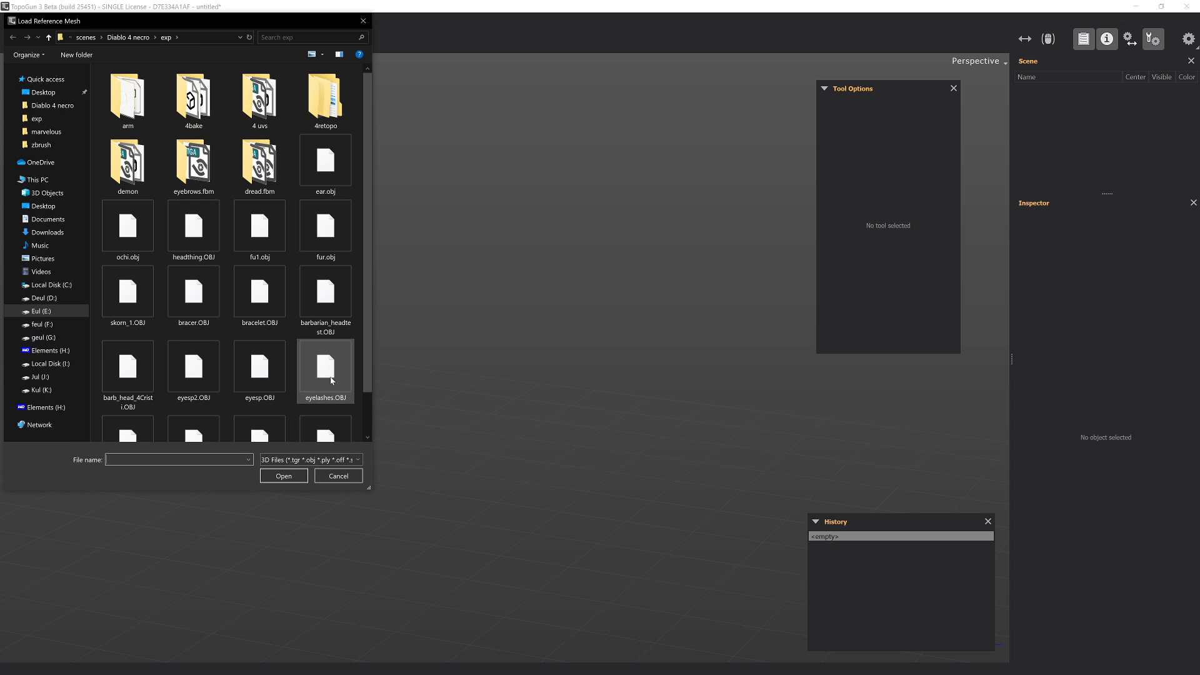
pyautogui.scroll(-1, 311, 353)
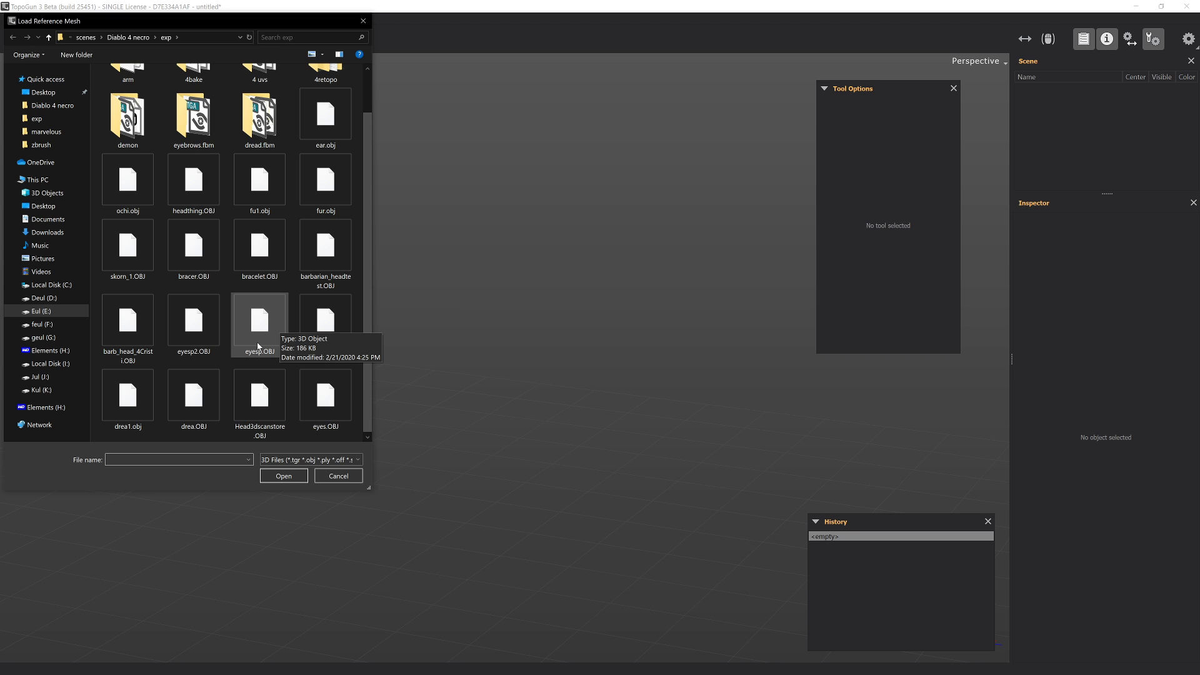
pyautogui.doubleClick(325, 247)
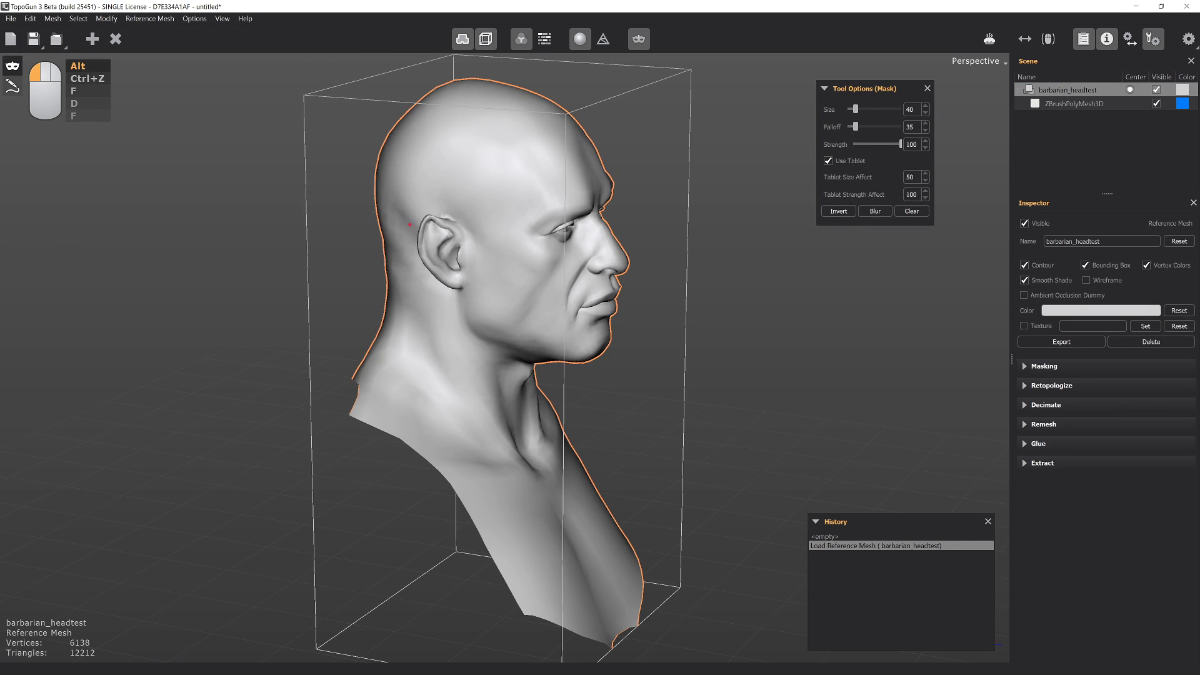
# Load barb_head_4Cristi.OBJ as an additional reference mesh
pyautogui.keyDown('alt'); pyautogui.moveTo(472, 224); pyautogui.dragTo(369, 229); pyautogui.keyUp('alt')
pyautogui.click(35, 41)
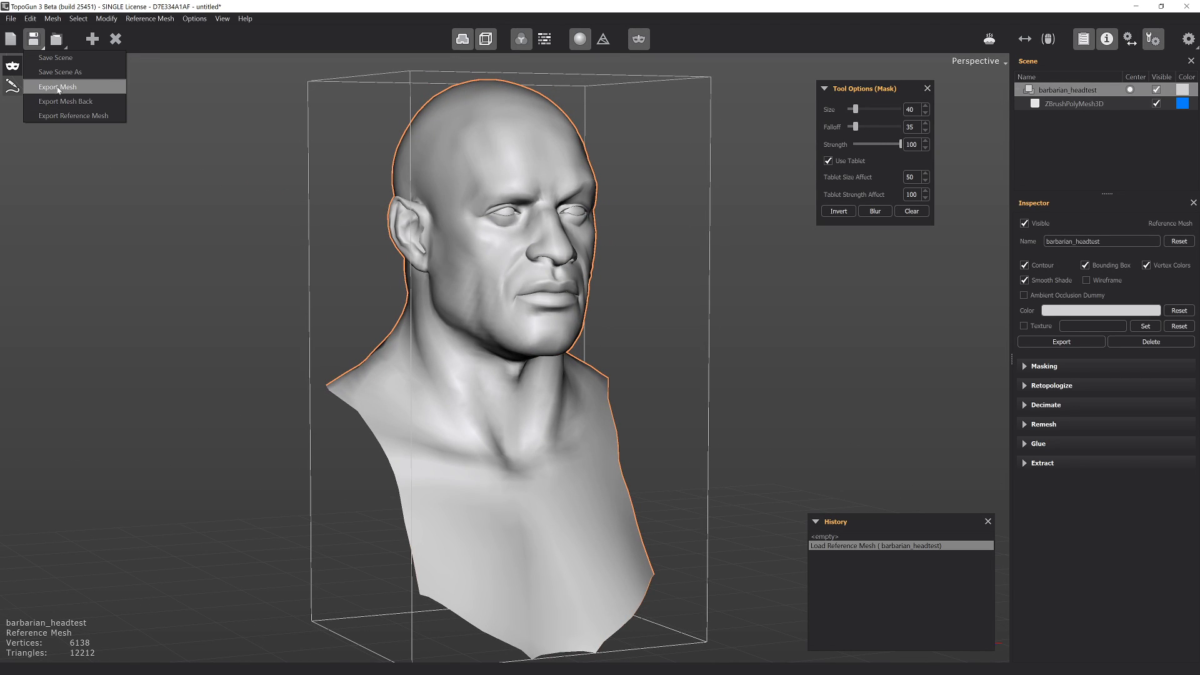
pyautogui.click(56, 39)
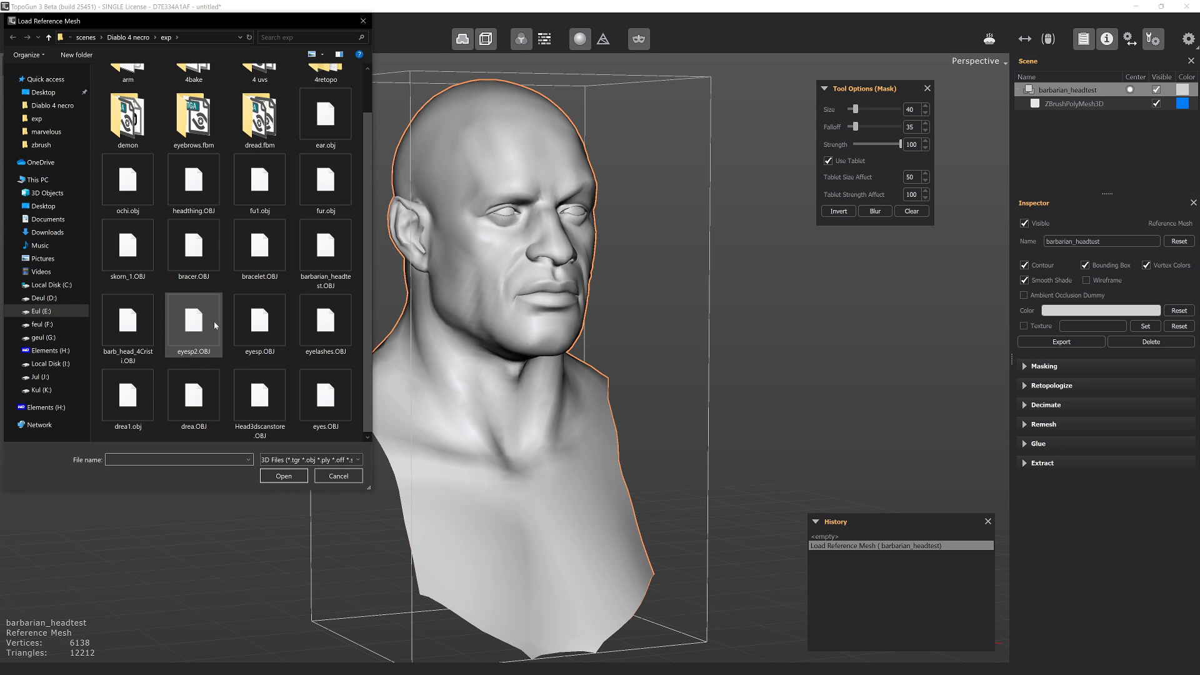
pyautogui.doubleClick(140, 332)
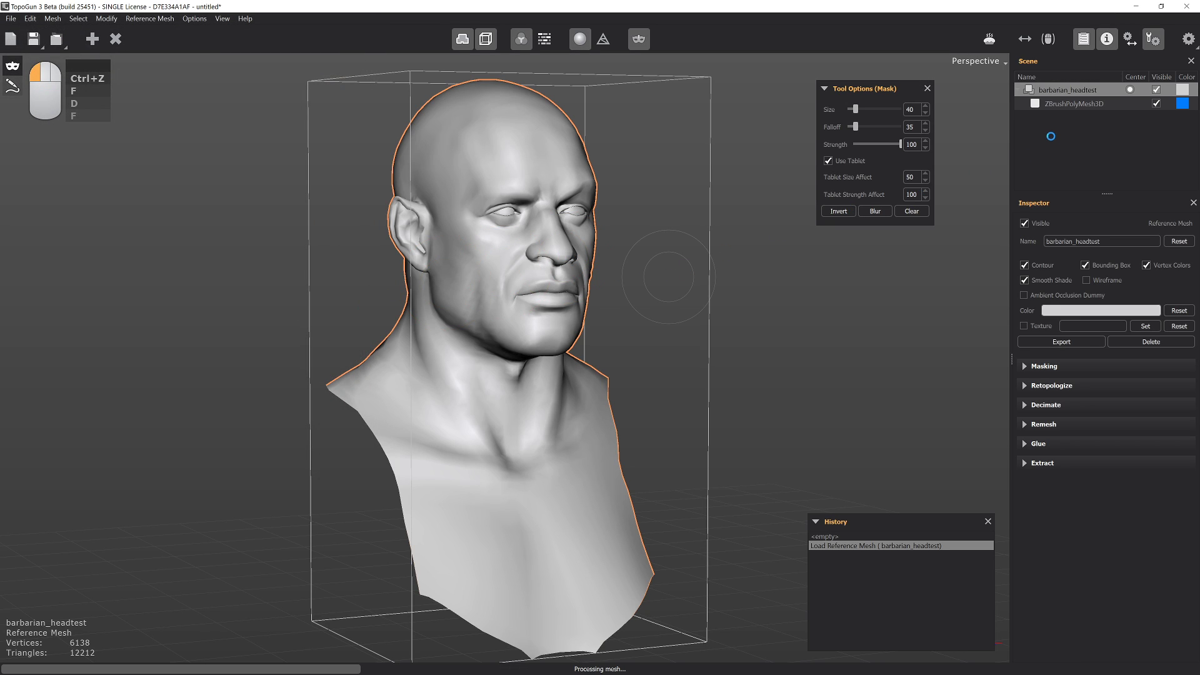
# Delete the barbarian_headtest reference mesh from the scene
pyautogui.click(1064, 91)
pyautogui.click(1066, 91)
pyautogui.rightClick(1066, 90)
pyautogui.click(1094, 142)
pyautogui.keyDown('alt'); pyautogui.moveTo(701, 194); pyautogui.dragTo(499, 154); pyautogui.keyUp('alt')
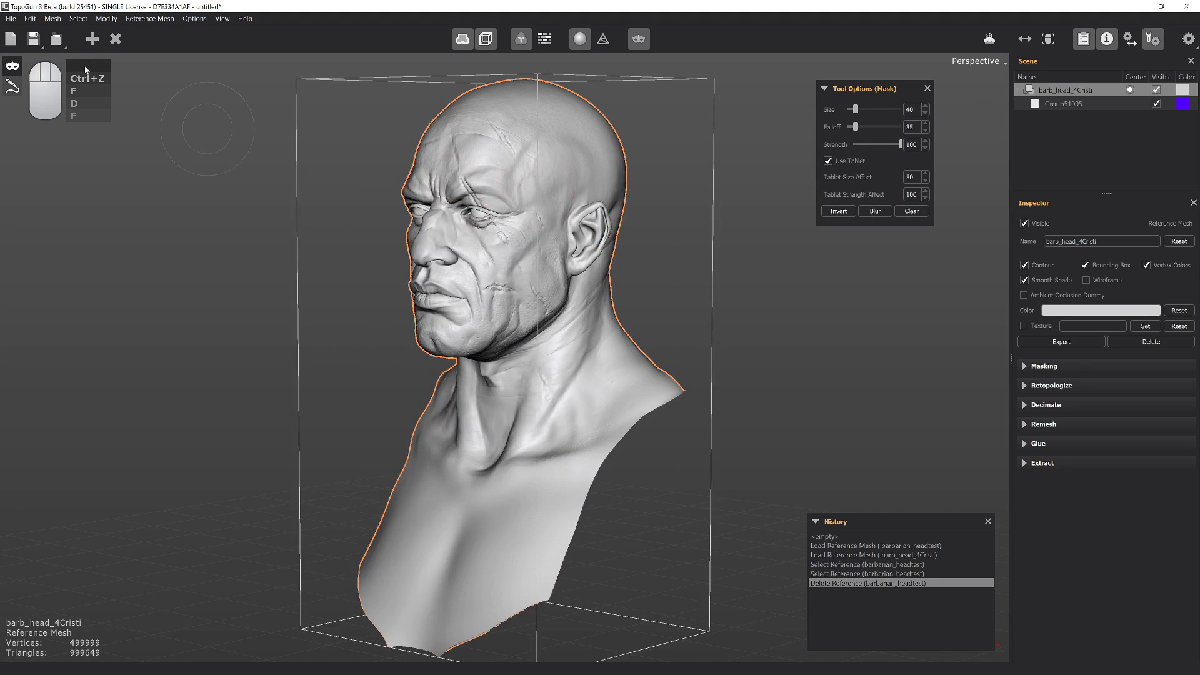
# Create a new empty mesh on the barb_head_4Cristi reference and activate the Patch tool at the side of the face
pyautogui.click(93, 39)
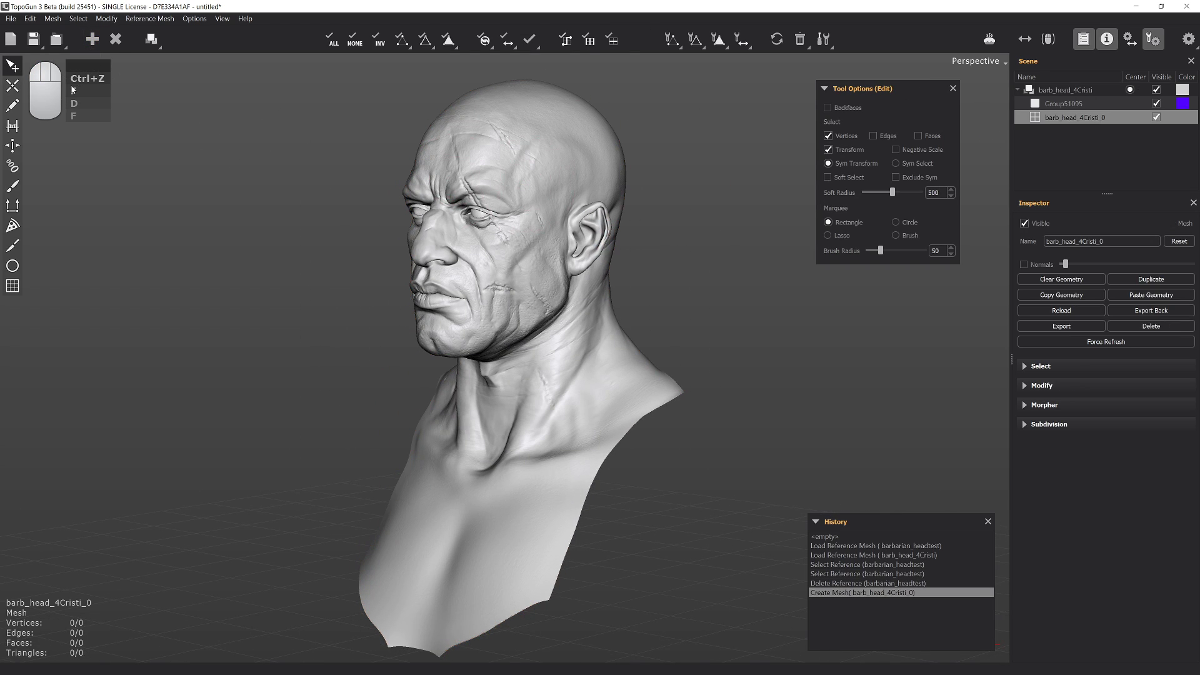
pyautogui.click(14, 285)
pyautogui.keyDown('alt'); pyautogui.moveTo(473, 175); pyautogui.dragTo(387, 178); pyautogui.keyUp('alt')
pyautogui.keyDown('alt'); pyautogui.moveTo(400, 194); pyautogui.dragTo(528, 425, button='right'); pyautogui.keyUp('alt')
pyautogui.keyDown('alt'); pyautogui.moveTo(457, 217); pyautogui.dragTo(429, 18, button='right'); pyautogui.keyUp('alt')
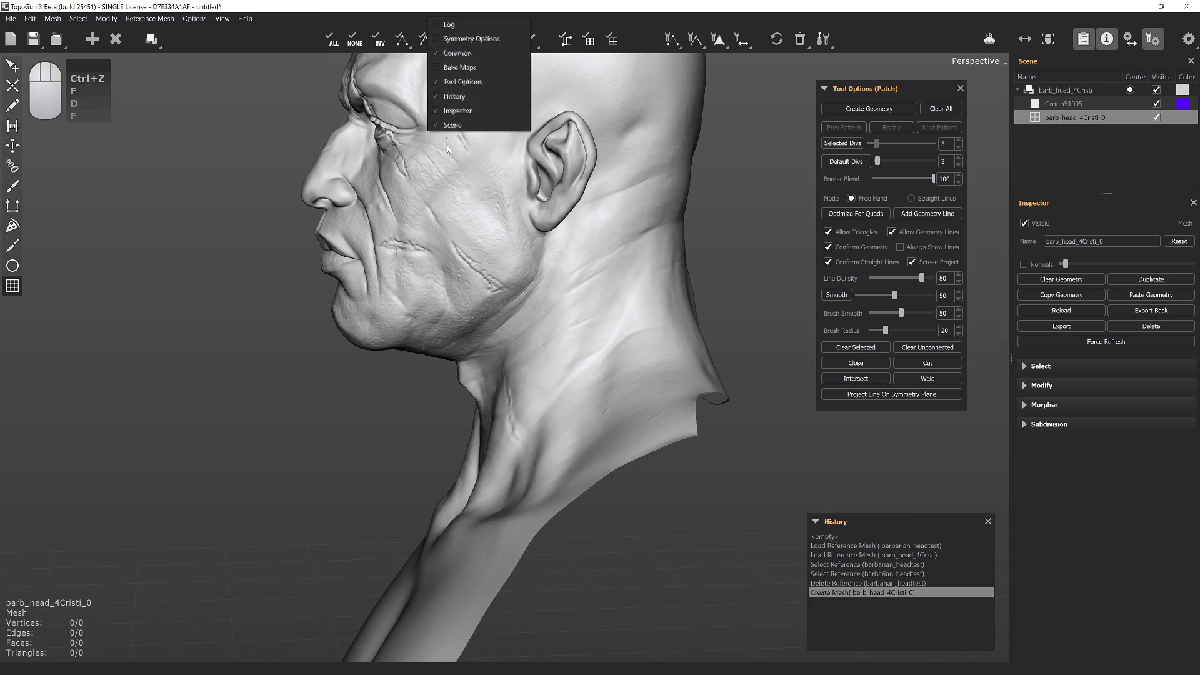
pyautogui.click(447, 160)
pyautogui.keyDown('alt'); pyautogui.moveTo(451, 266); pyautogui.dragTo(425, 375, button='middle'); pyautogui.keyUp('alt')
pyautogui.keyDown('alt'); pyautogui.moveTo(415, 263); pyautogui.dragTo(488, 375, button='right'); pyautogui.keyUp('alt')
pyautogui.keyDown('alt'); pyautogui.moveTo(437, 125); pyautogui.dragTo(401, 113); pyautogui.keyUp('alt')
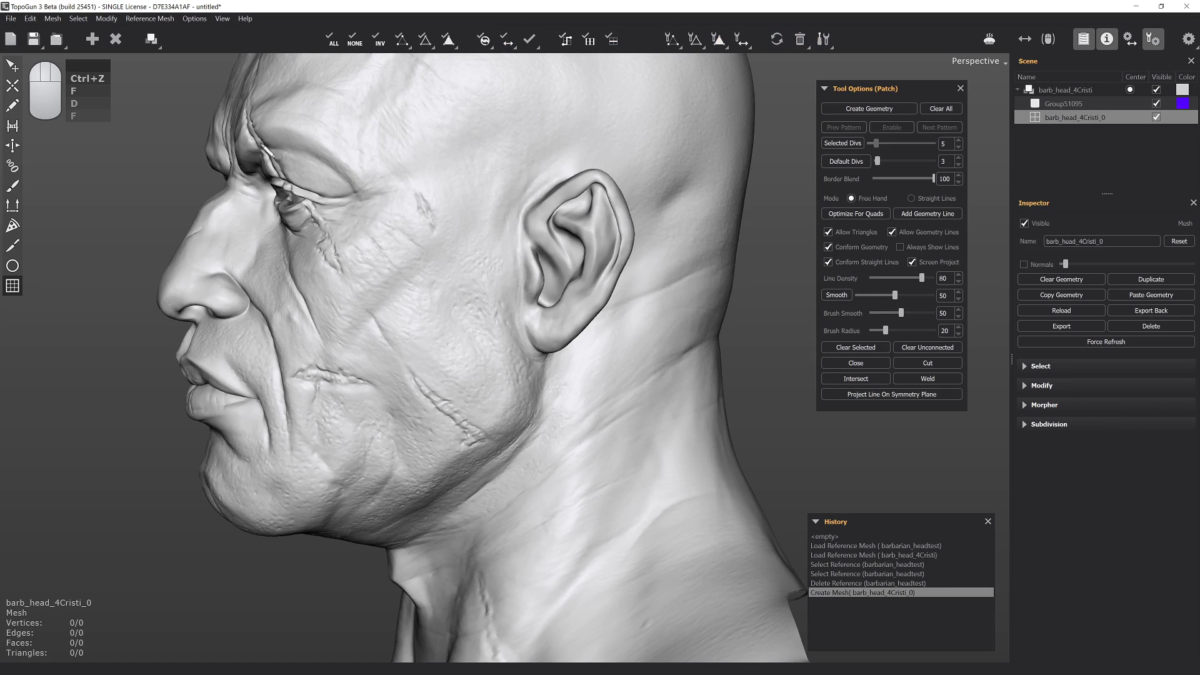
# Switch through the Slide and Bridge tools and activate the Cut tool
pyautogui.click(9, 144)
pyautogui.click(11, 127)
pyautogui.click(10, 244)
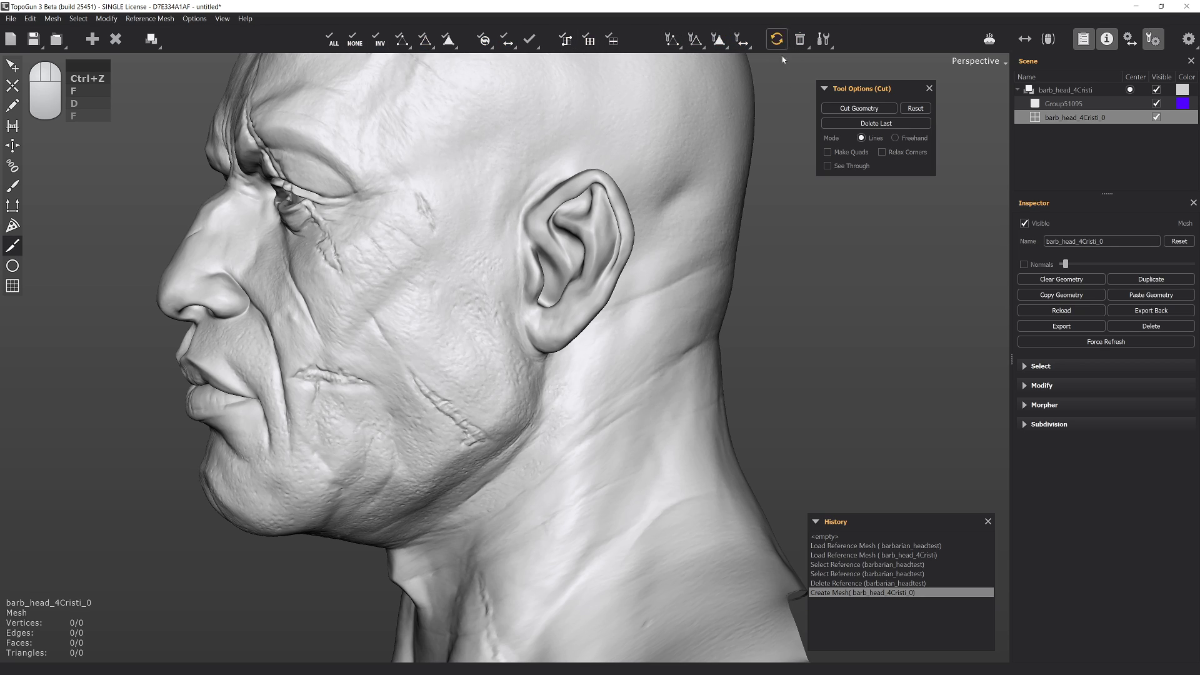
# Activate the Patch tool, outline a four-sided patch on the cheek in front of the ear, and create its geometry
pyautogui.press('space')
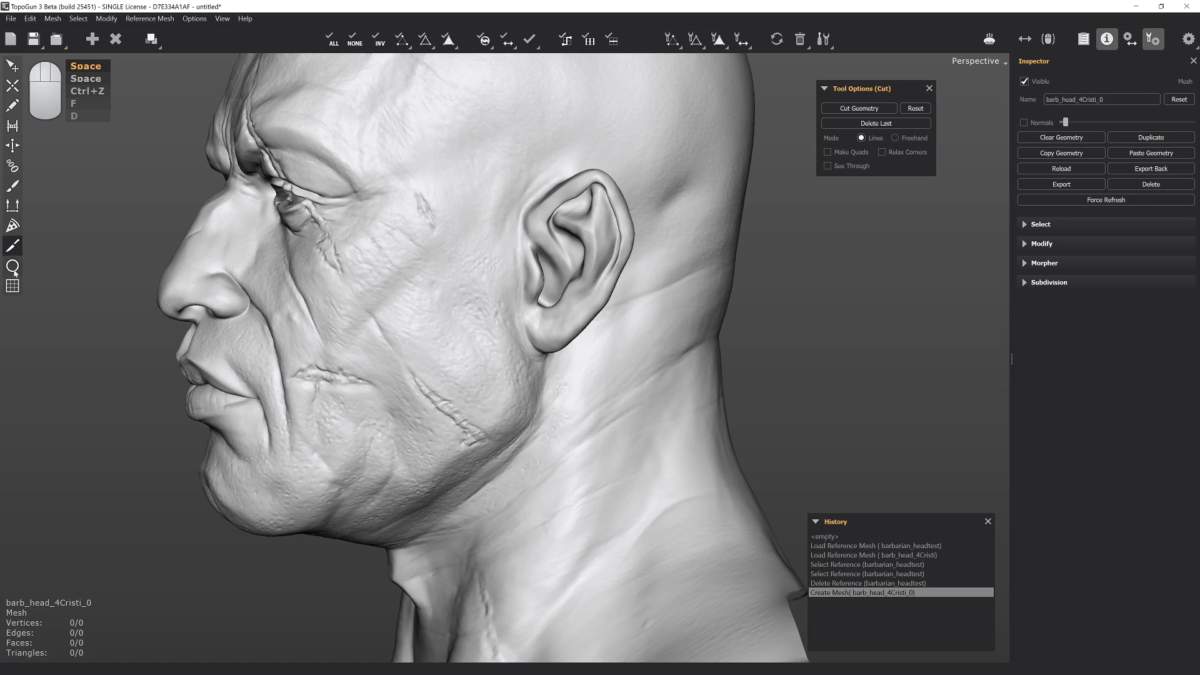
pyautogui.click(13, 286)
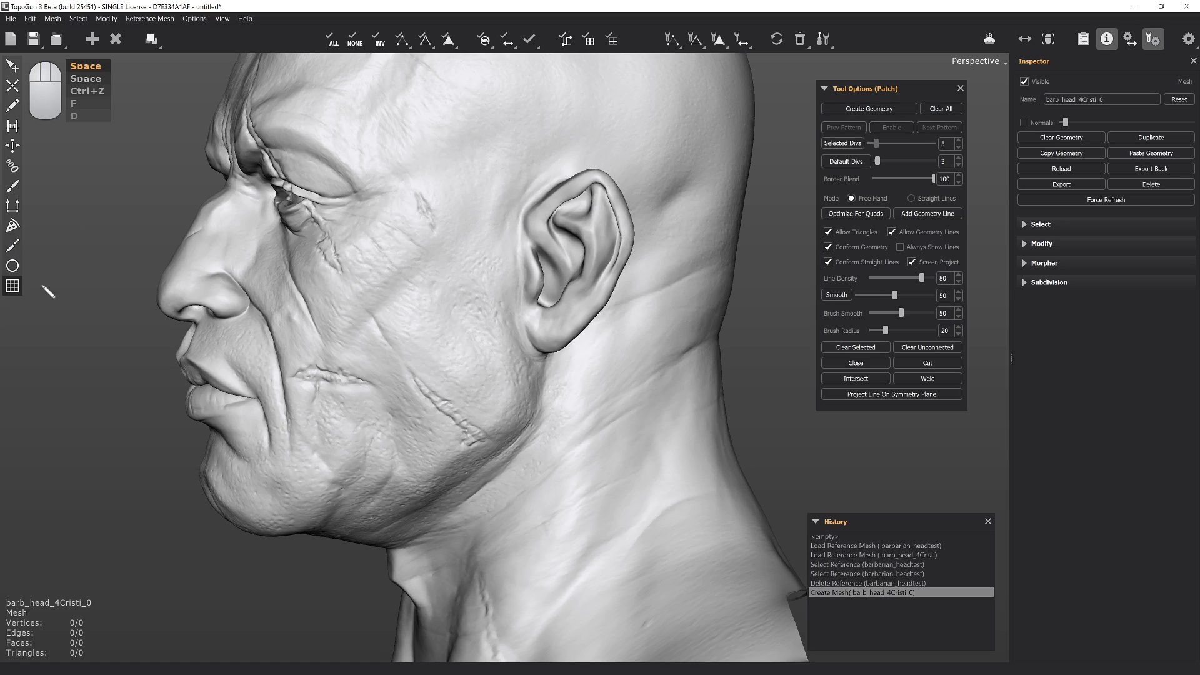
pyautogui.click(1070, 227)
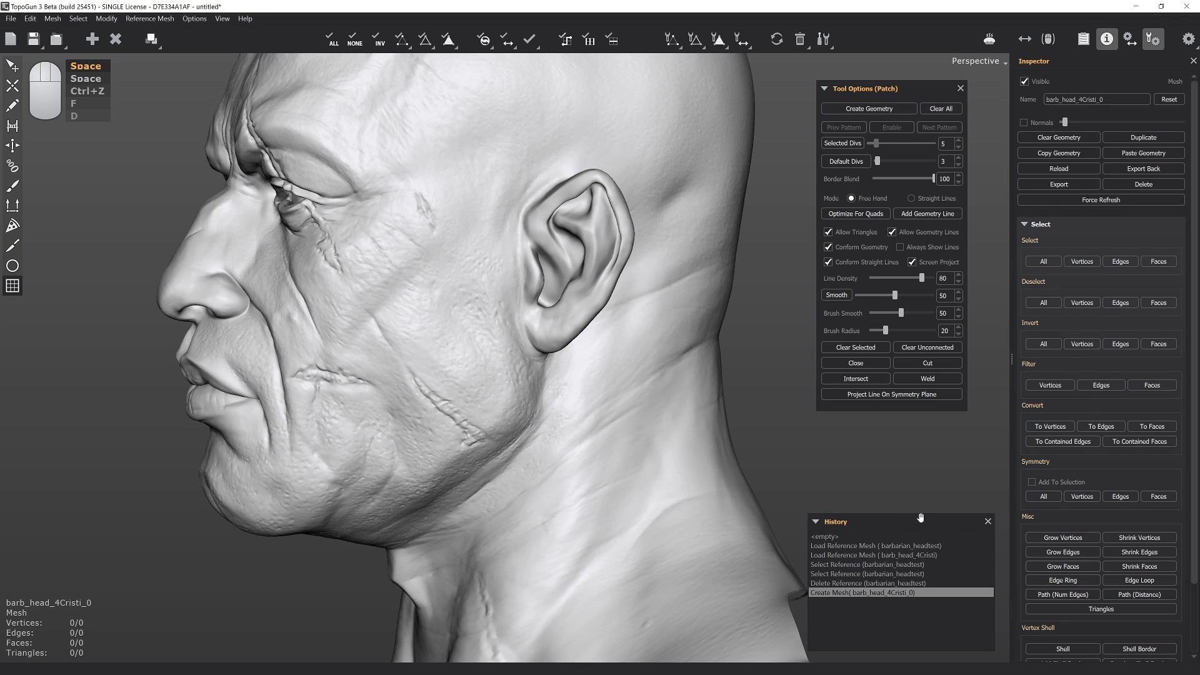
pyautogui.moveTo(482, 222)
pyautogui.mouseDown()
pyautogui.moveTo(342, 367)
pyautogui.moveTo(360, 476)
pyautogui.mouseUp()
pyautogui.moveTo(431, 449)
pyautogui.mouseDown()
pyautogui.moveTo(502, 408)
pyautogui.moveTo(495, 250)
pyautogui.moveTo(483, 222)
pyautogui.mouseUp()
pyautogui.press('Return')
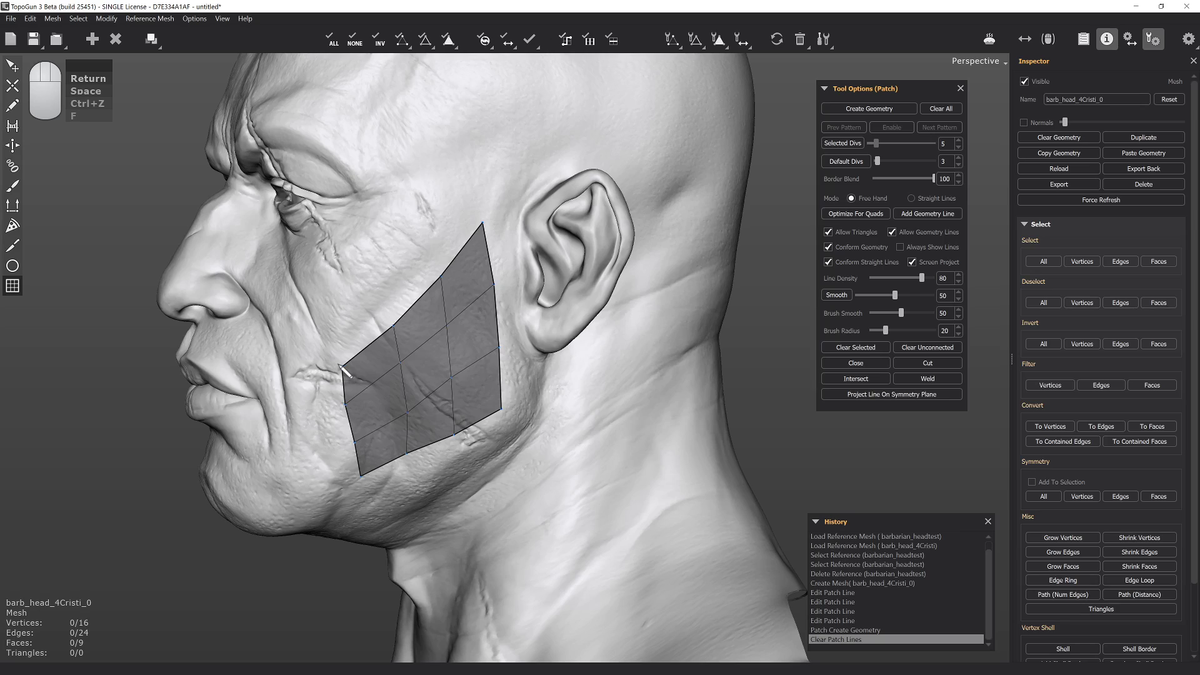
# Outline a patch off the cheek patch's upper front edge, lower the connecting sides to 2 divisions, and create the geometry
pyautogui.moveTo(343, 367)
pyautogui.mouseDown()
pyautogui.moveTo(438, 233)
pyautogui.moveTo(483, 223)
pyautogui.mouseUp()
pyautogui.keyDown('alt'); pyautogui.moveTo(341, 350); pyautogui.dragTo(397, 331); pyautogui.keyUp('alt')
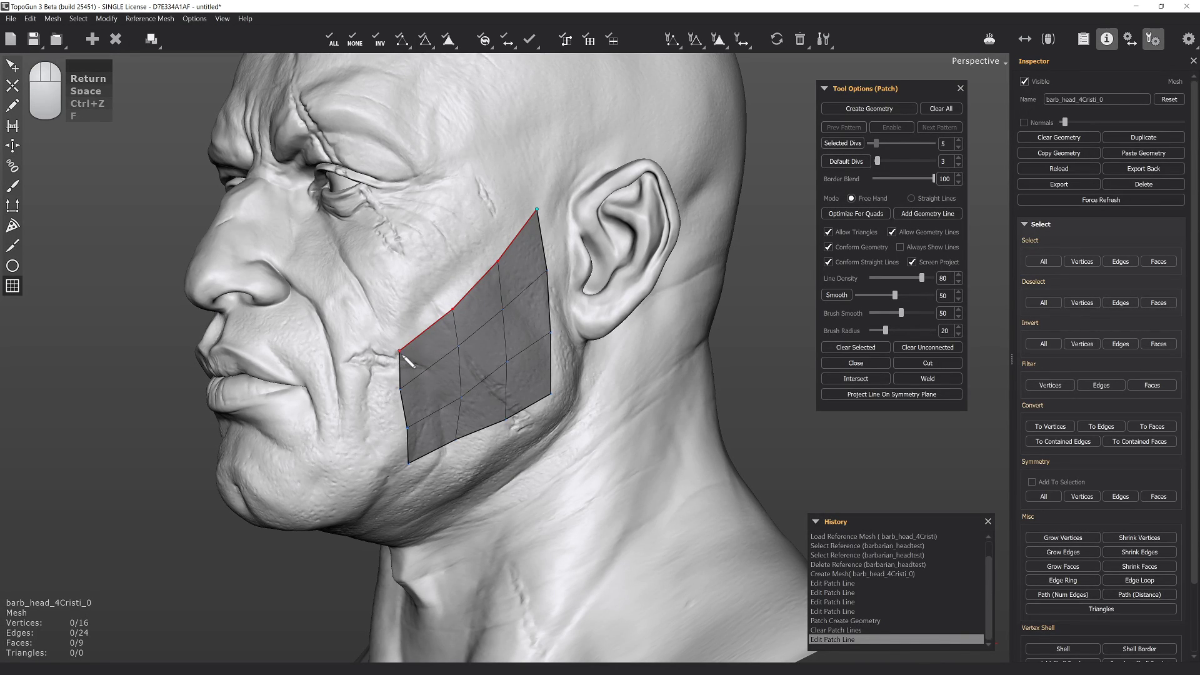
pyautogui.moveTo(401, 351)
pyautogui.mouseDown()
pyautogui.moveTo(366, 291)
pyautogui.moveTo(480, 201)
pyautogui.moveTo(521, 141)
pyautogui.moveTo(536, 210)
pyautogui.moveTo(400, 216)
pyautogui.mouseUp()
pyautogui.keyDown('ctrl'); pyautogui.scroll(-1, 535, 200); pyautogui.keyUp('ctrl')
pyautogui.keyDown('ctrl'); pyautogui.scroll(-1, 534, 186); pyautogui.keyUp('ctrl')
pyautogui.keyDown('alt'); pyautogui.moveTo(400, 216); pyautogui.dragTo(438, 292, button='middle'); pyautogui.keyUp('alt')
pyautogui.press('Return')
# Draw patch lines around the jaw area below the cheek patch, undoing and redrawing the line behind the jaw and closing against the patch's lower edge
pyautogui.moveTo(349, 254); pyautogui.dragTo(443, 235, button='right')
pyautogui.keyDown('alt'); pyautogui.moveTo(604, 252); pyautogui.dragTo(531, 257); pyautogui.keyUp('alt')
pyautogui.keyDown('alt'); pyautogui.moveTo(531, 257); pyautogui.dragTo(437, 216, button='right'); pyautogui.keyUp('alt')
pyautogui.keyDown('alt'); pyautogui.moveTo(438, 216); pyautogui.dragTo(461, 225); pyautogui.keyUp('alt')
pyautogui.moveTo(485, 419)
pyautogui.mouseDown()
pyautogui.moveTo(471, 464)
pyautogui.moveTo(561, 460)
pyautogui.moveTo(600, 406)
pyautogui.moveTo(572, 382)
pyautogui.mouseUp()
pyautogui.scroll(5, 590, 397)
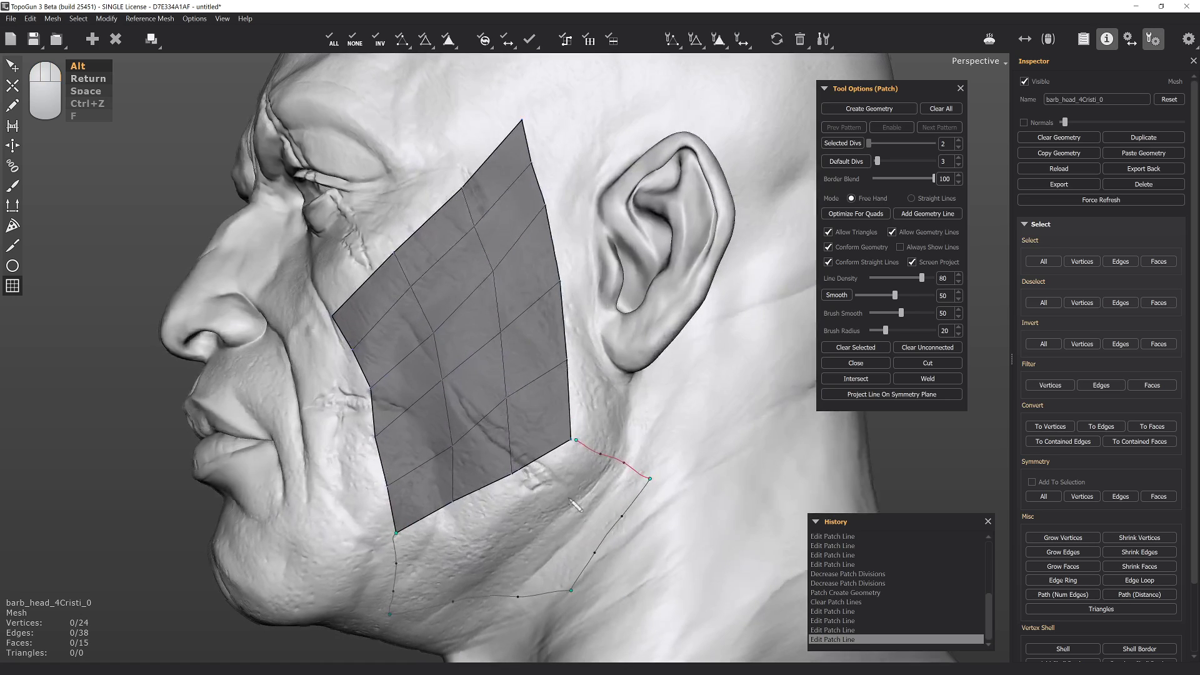
pyautogui.hotkey('ctrl', 'z')
pyautogui.moveTo(575, 442); pyautogui.dragTo(652, 480)
pyautogui.moveTo(396, 533)
pyautogui.mouseDown()
pyautogui.moveTo(548, 497)
pyautogui.moveTo(571, 441)
pyautogui.mouseUp()
pyautogui.keyDown('alt'); pyautogui.moveTo(544, 482); pyautogui.dragTo(498, 474); pyautogui.keyUp('alt')
pyautogui.keyDown('alt'); pyautogui.moveTo(537, 433); pyautogui.dragTo(503, 315, button='right'); pyautogui.keyUp('alt')
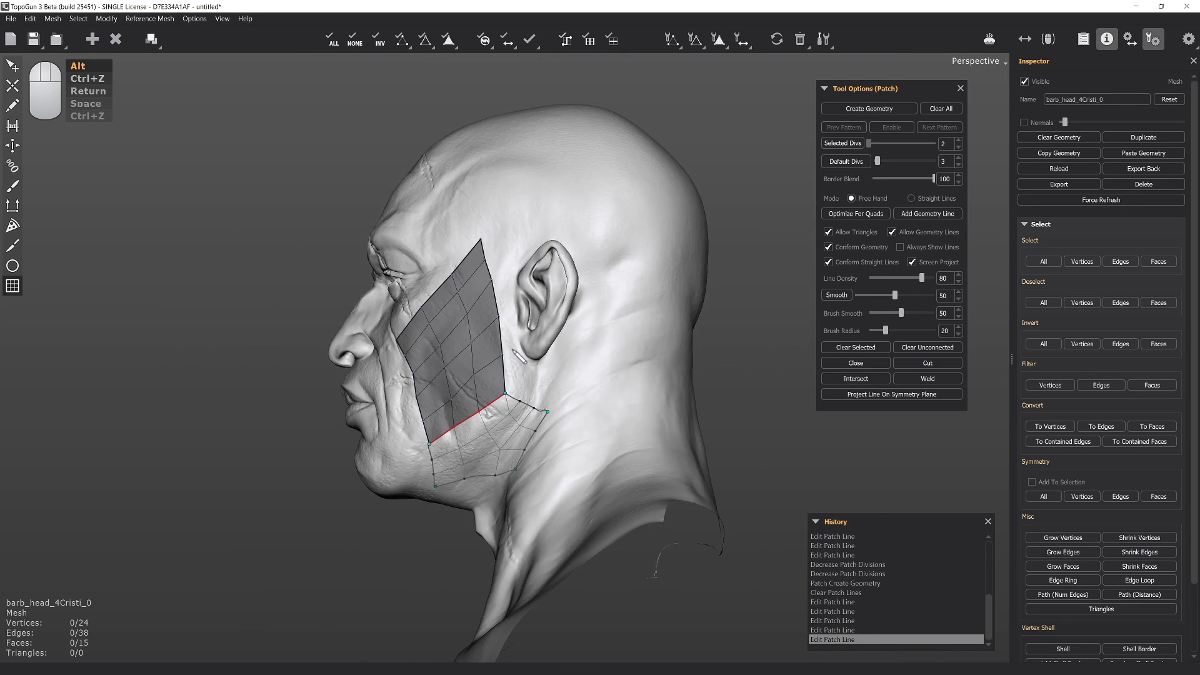
# Extend the jaw outline with another patch towards the back of the neck and create the geometry of both
pyautogui.keyDown('alt'); pyautogui.moveTo(511, 347); pyautogui.dragTo(557, 352); pyautogui.keyUp('alt')
pyautogui.moveTo(573, 404)
pyautogui.mouseDown()
pyautogui.moveTo(644, 357)
pyautogui.moveTo(669, 401)
pyautogui.mouseUp()
pyautogui.moveTo(533, 459); pyautogui.dragTo(669, 402)
pyautogui.keyDown('alt'); pyautogui.moveTo(625, 479); pyautogui.dragTo(644, 489); pyautogui.keyUp('alt')
pyautogui.keyDown('alt'); pyautogui.moveTo(590, 458); pyautogui.dragTo(560, 406, button='right'); pyautogui.keyUp('alt')
pyautogui.press('Return')
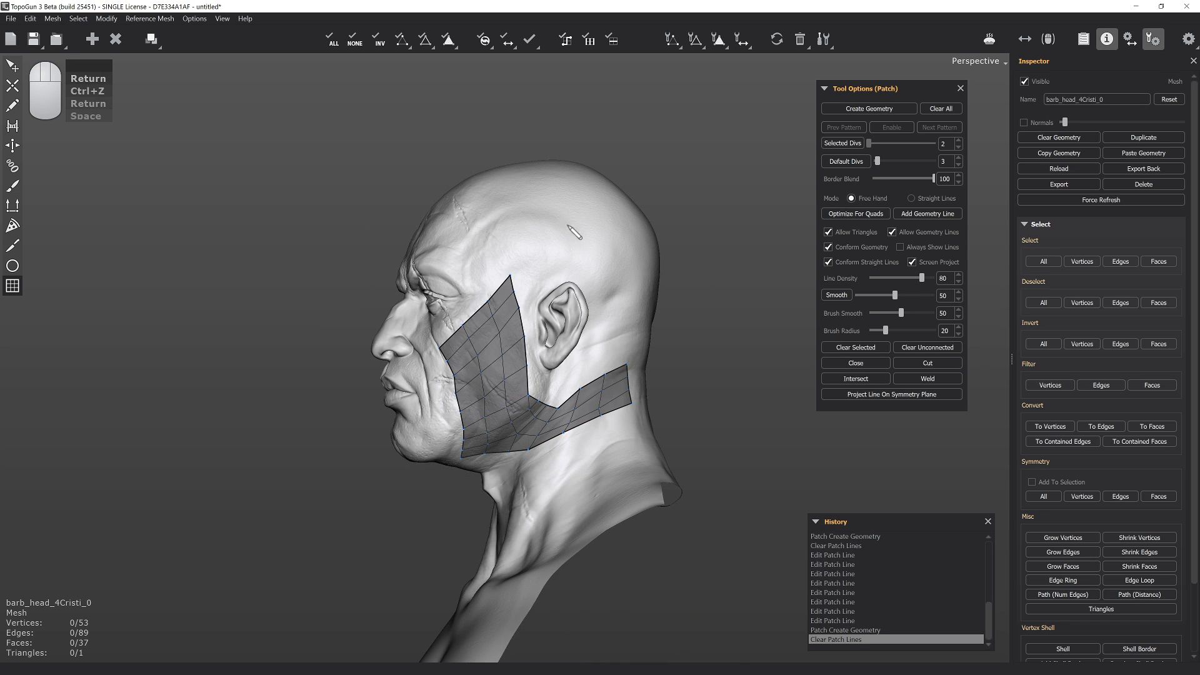
# Switch the Patch mode to Straight Lines, outline a triangular patch on the forehead, and create its geometry
pyautogui.keyDown('alt'); pyautogui.moveTo(445, 313); pyautogui.dragTo(435, 369); pyautogui.keyUp('alt')
pyautogui.keyDown('alt'); pyautogui.moveTo(435, 369); pyautogui.dragTo(479, 447, button='right'); pyautogui.keyUp('alt')
pyautogui.keyDown('alt'); pyautogui.moveTo(478, 447); pyautogui.dragTo(545, 371); pyautogui.keyUp('alt')
pyautogui.keyDown('alt'); pyautogui.moveTo(545, 371); pyautogui.dragTo(497, 312, button='right'); pyautogui.keyUp('alt')
pyautogui.keyDown('alt'); pyautogui.moveTo(497, 313); pyautogui.dragTo(457, 359); pyautogui.keyUp('alt')
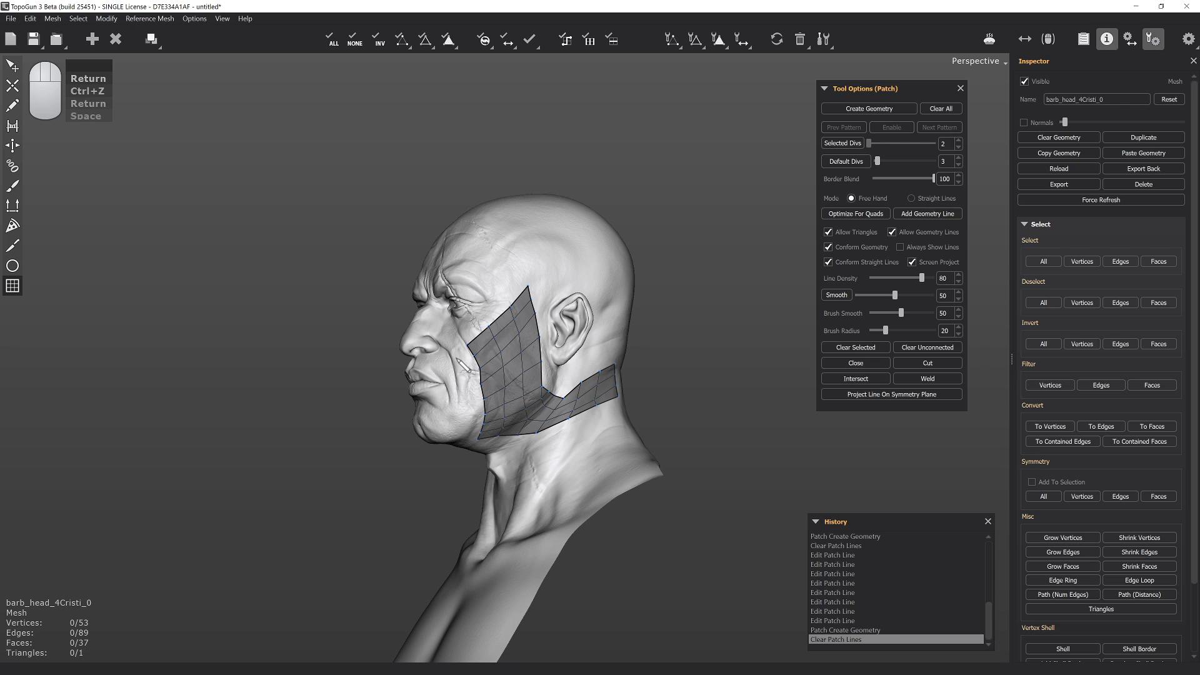
pyautogui.keyDown('alt'); pyautogui.moveTo(495, 207); pyautogui.dragTo(625, 218); pyautogui.keyUp('alt')
pyautogui.keyDown('alt'); pyautogui.moveTo(625, 218); pyautogui.dragTo(716, 187, button='right'); pyautogui.keyUp('alt')
pyautogui.keyDown('alt'); pyautogui.moveTo(716, 188); pyautogui.dragTo(690, 253, button='middle'); pyautogui.keyUp('alt')
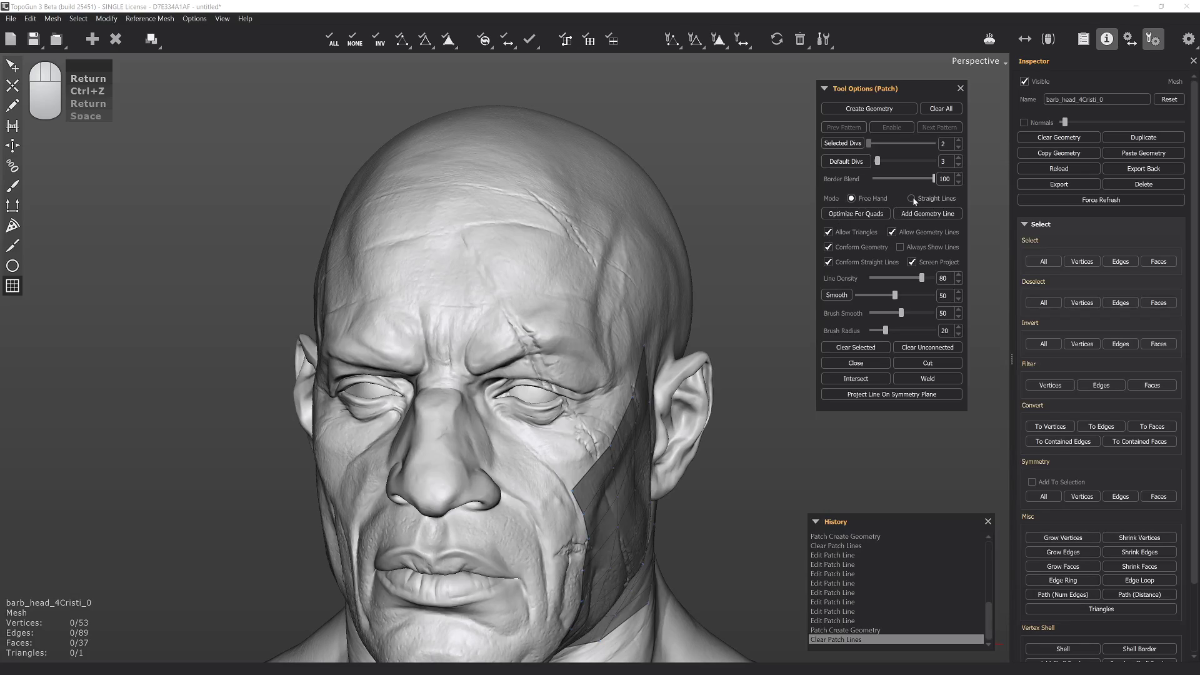
pyautogui.moveTo(461, 148)
pyautogui.mouseDown()
pyautogui.moveTo(489, 289)
pyautogui.moveTo(623, 201)
pyautogui.moveTo(461, 147)
pyautogui.mouseUp()
pyautogui.press('alt')
pyautogui.keyDown('alt'); pyautogui.moveTo(597, 257); pyautogui.dragTo(530, 260); pyautogui.keyUp('alt')
pyautogui.press('Return')
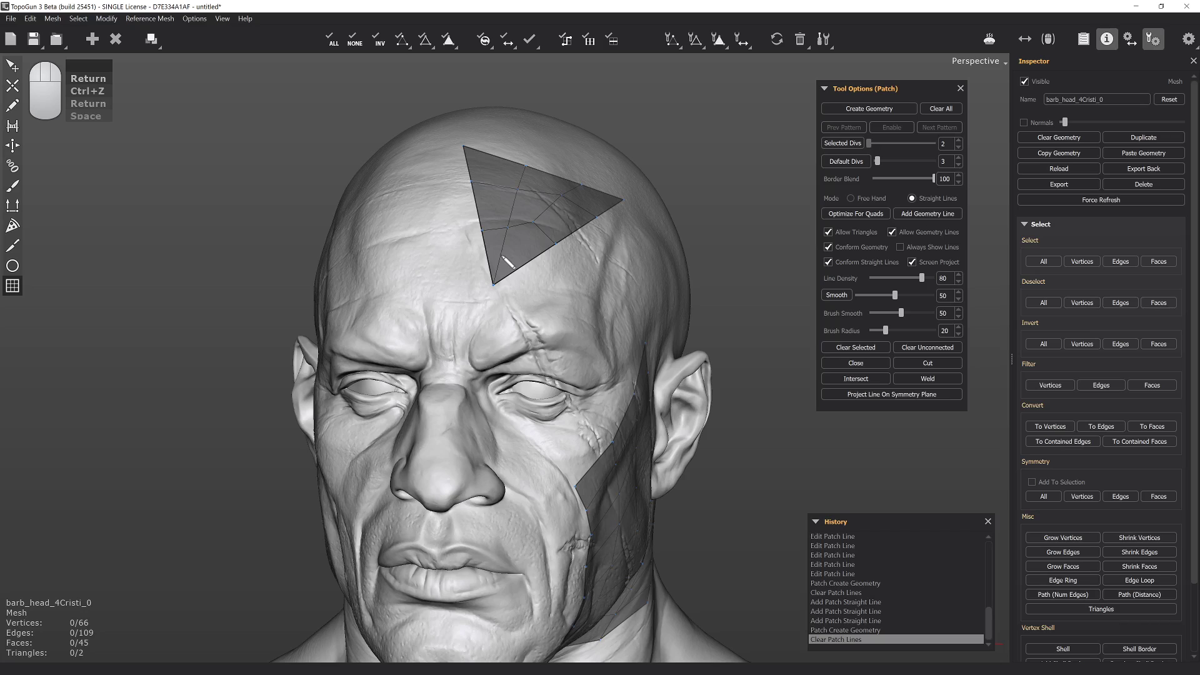
# With Allow Triangles disabled, draw a four-sided straight-line patch above the ear, remove one division from a side, and re-enable the option
pyautogui.click(850, 234)
pyautogui.keyDown('alt'); pyautogui.moveTo(644, 267); pyautogui.dragTo(428, 272); pyautogui.keyUp('alt')
pyautogui.moveTo(544, 187)
pyautogui.mouseDown()
pyautogui.moveTo(471, 288)
pyautogui.moveTo(624, 375)
pyautogui.moveTo(604, 240)
pyautogui.moveTo(663, 270)
pyautogui.moveTo(622, 372)
pyautogui.mouseUp()
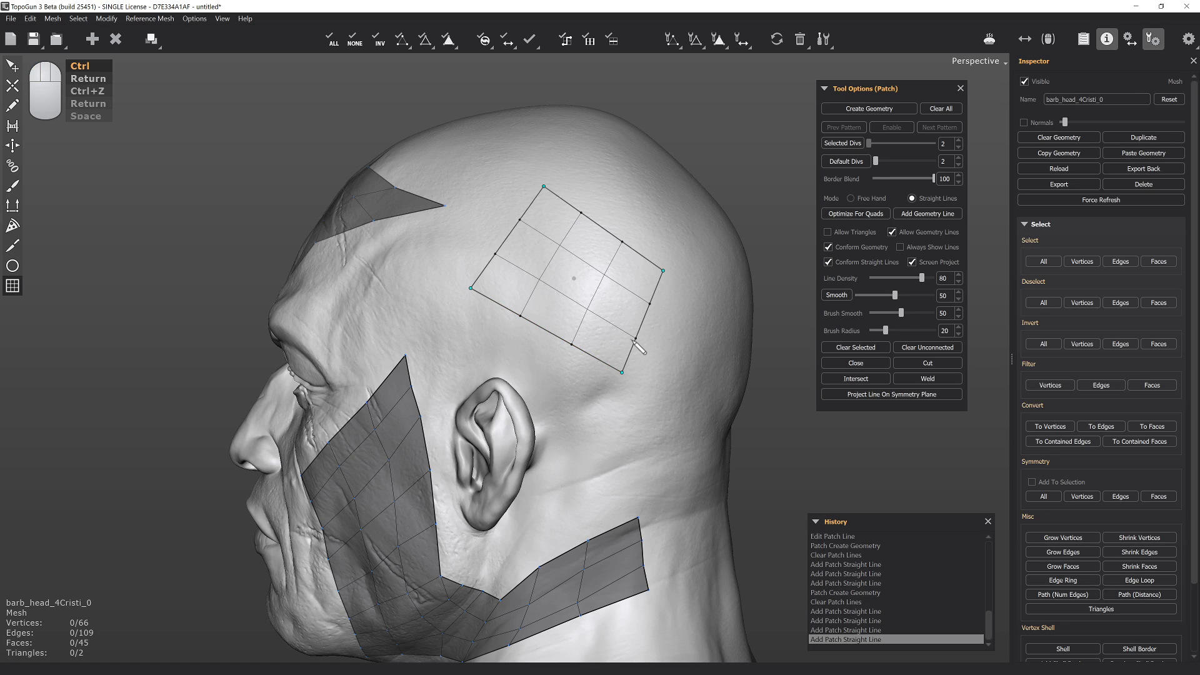
pyautogui.keyDown('ctrl'); pyautogui.scroll(-1, 638, 347); pyautogui.keyUp('ctrl')
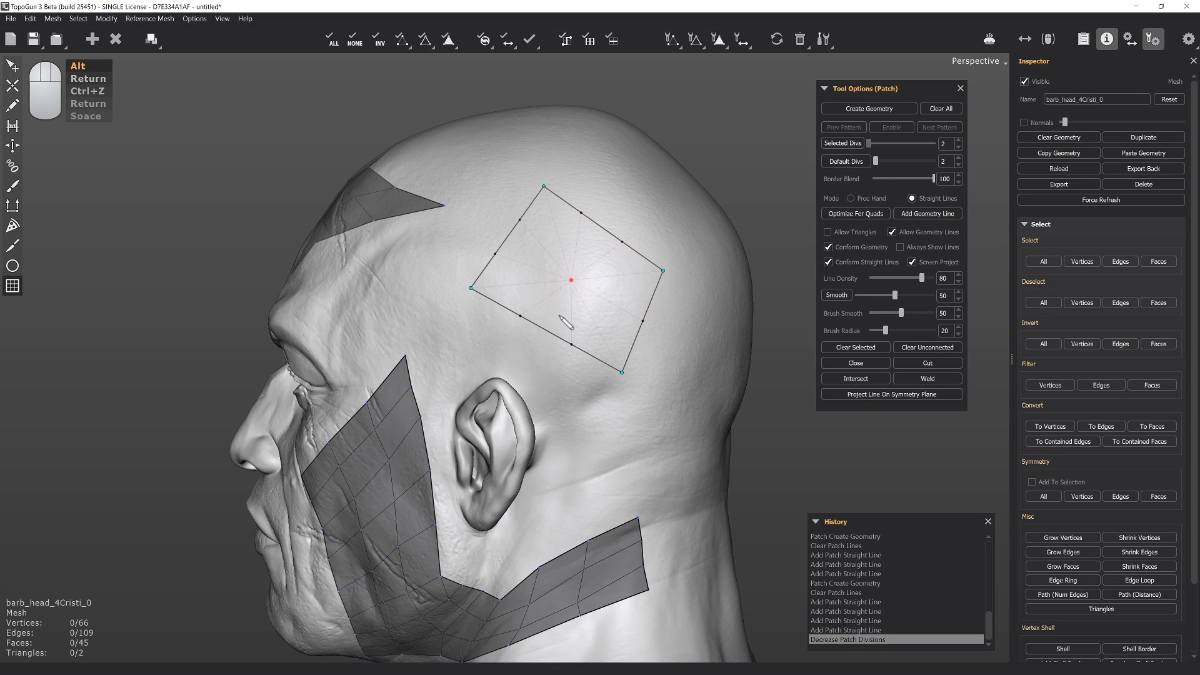
pyautogui.keyDown('alt'); pyautogui.moveTo(559, 319); pyautogui.dragTo(566, 289); pyautogui.keyUp('alt')
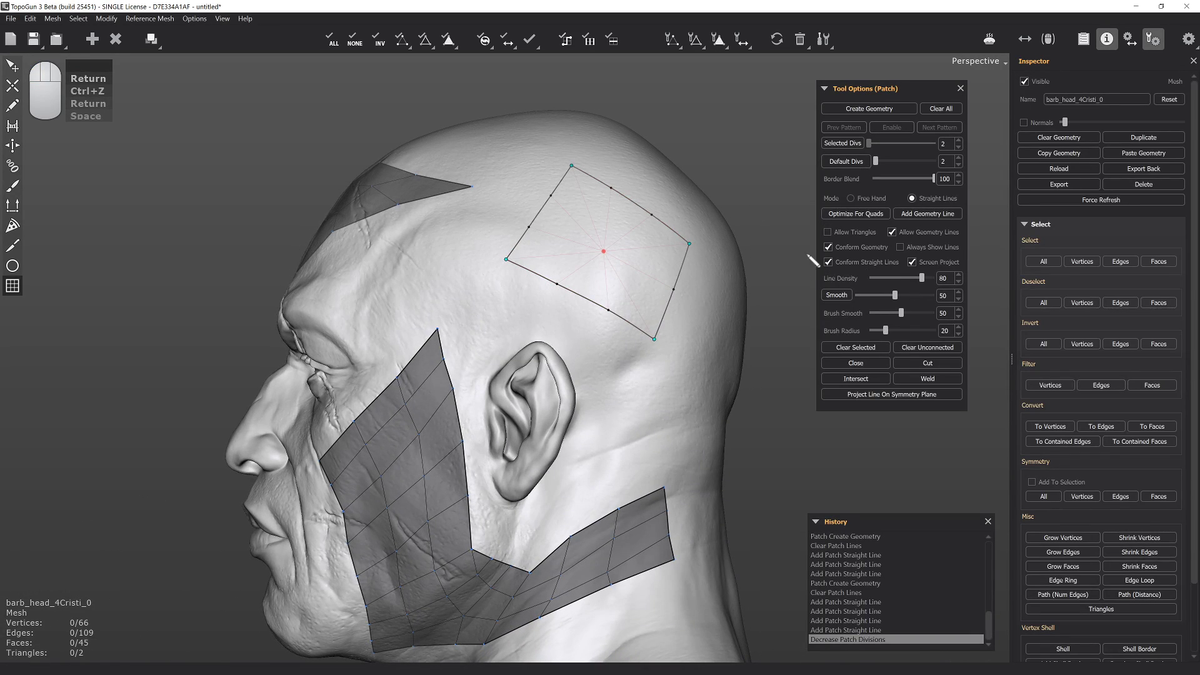
pyautogui.click(849, 235)
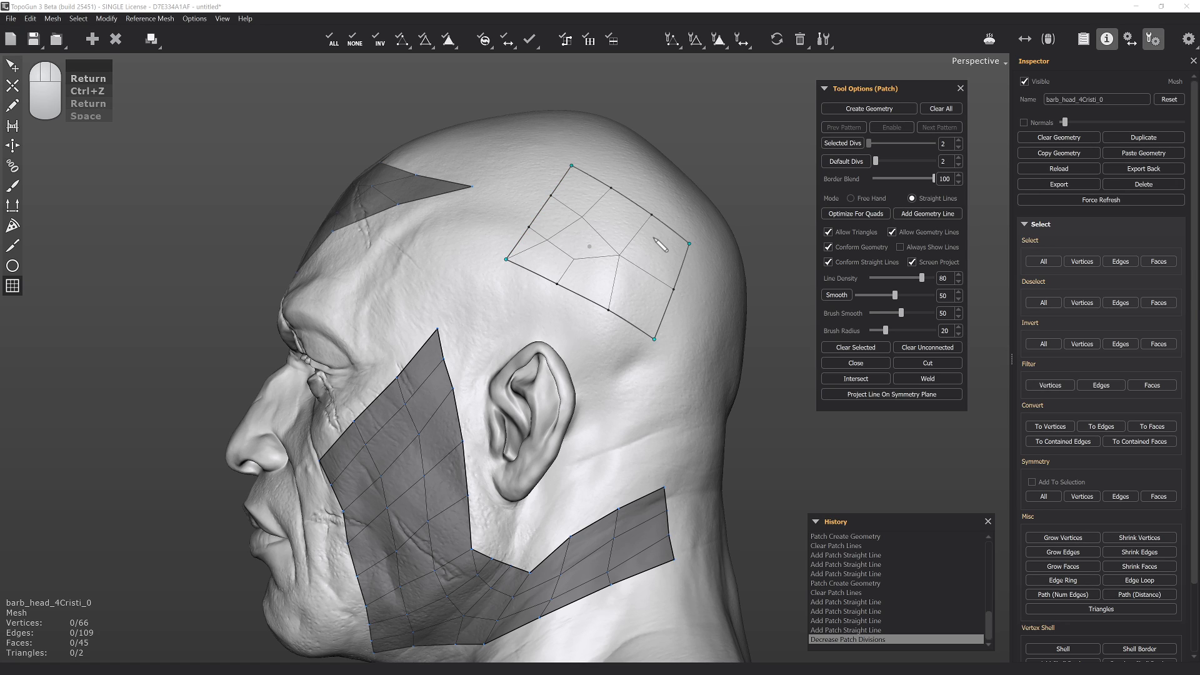
pyautogui.keyDown('alt'); pyautogui.moveTo(660, 245); pyautogui.dragTo(673, 261); pyautogui.keyUp('alt')
# Switch the Patch mode to Free Hand and outline a four-sided patch on the back of the head
pyautogui.click(863, 199)
pyautogui.keyDown('alt'); pyautogui.moveTo(667, 322); pyautogui.dragTo(499, 302); pyautogui.keyUp('alt')
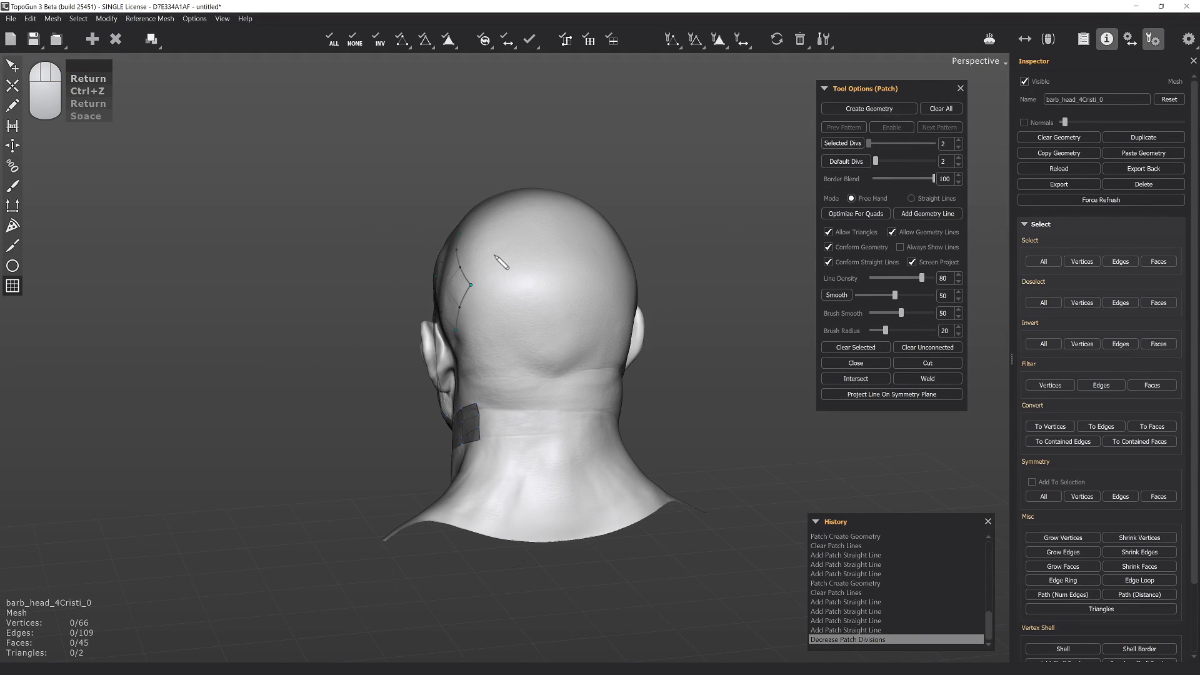
pyautogui.moveTo(493, 253); pyautogui.dragTo(485, 365)
pyautogui.moveTo(484, 364); pyautogui.dragTo(601, 345)
pyautogui.moveTo(493, 253); pyautogui.dragTo(587, 245)
pyautogui.moveTo(587, 245); pyautogui.dragTo(600, 346)
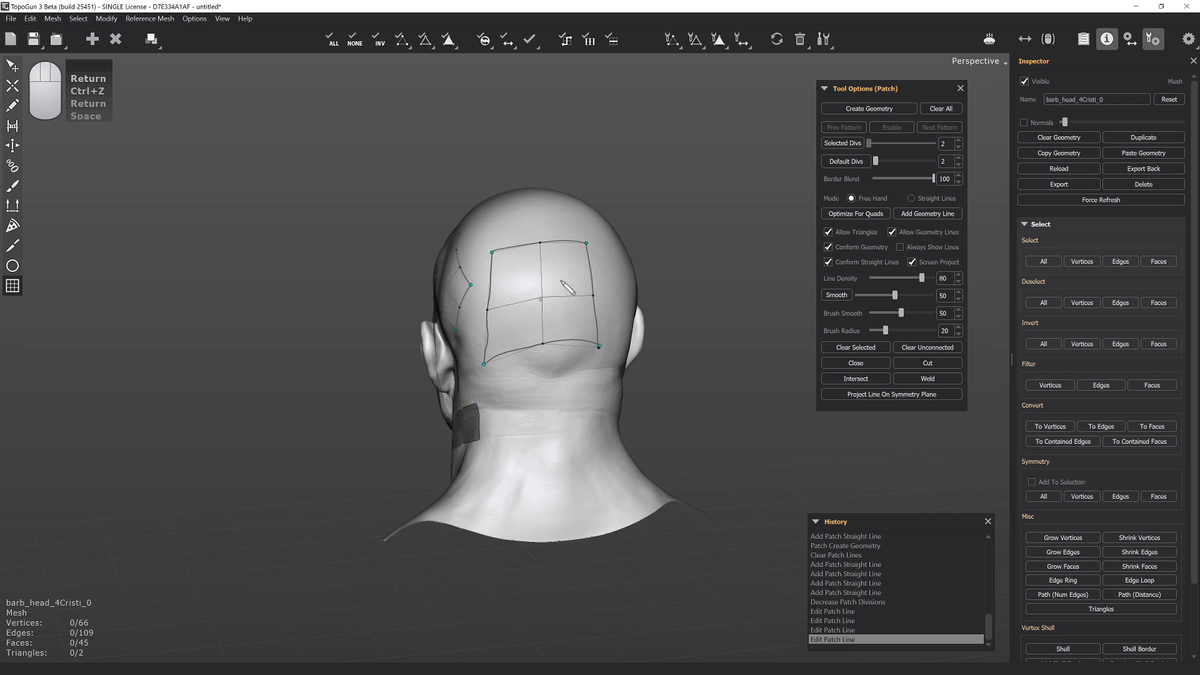
# Raise the upper line of the back-of-head patch to 14 divisions and make that the default division count
pyautogui.scroll(6, 547, 245)
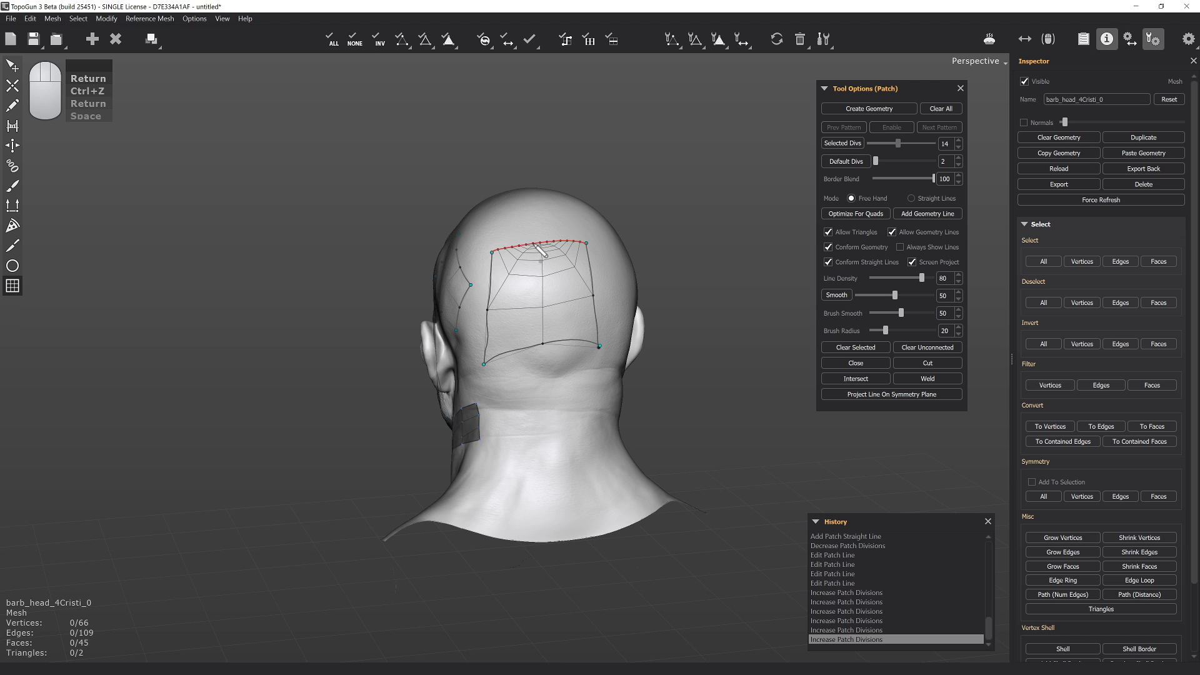
pyautogui.press('space')
pyautogui.click(477, 301)
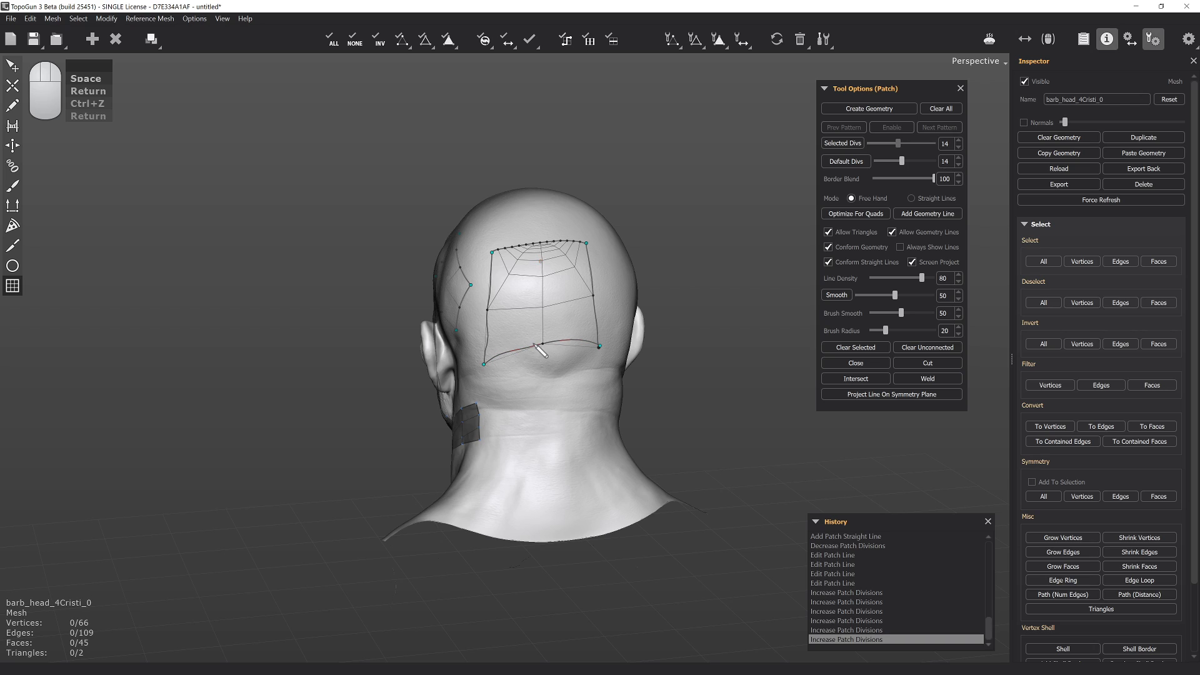
# Apply the default 14 divisions to the other three sides of the back-of-head patch and create the geometry
pyautogui.press('space')
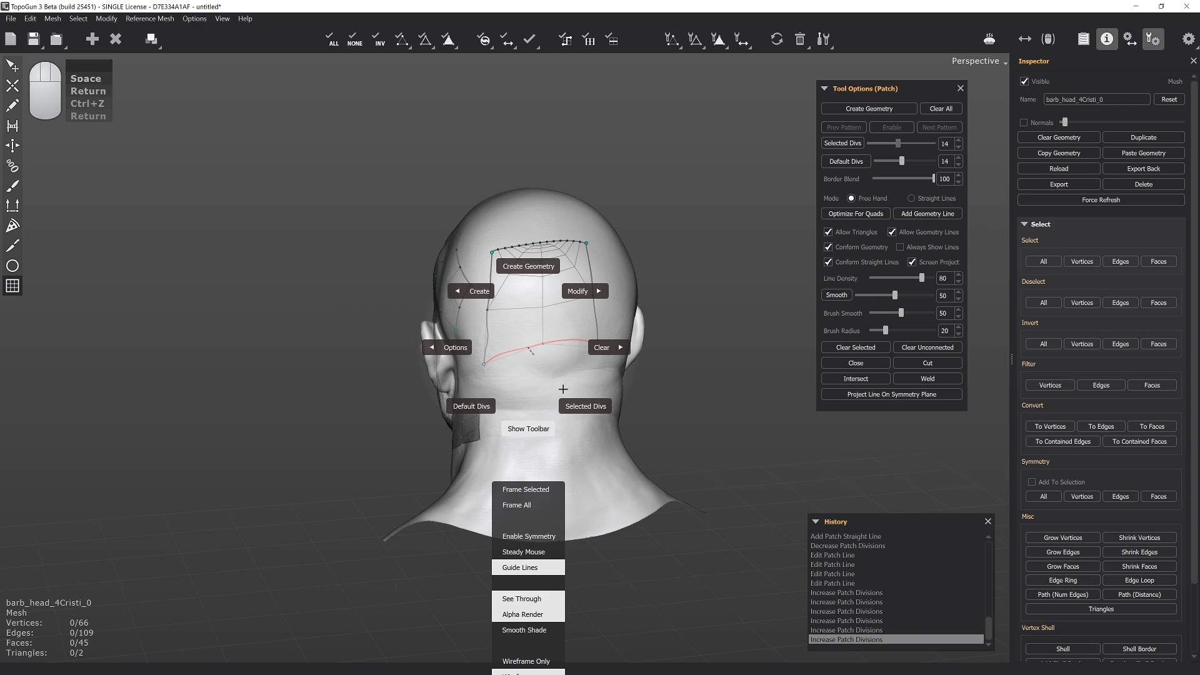
pyautogui.click(584, 406)
pyautogui.keyDown('alt'); pyautogui.moveTo(526, 357); pyautogui.dragTo(499, 336); pyautogui.keyUp('alt')
pyautogui.press('space')
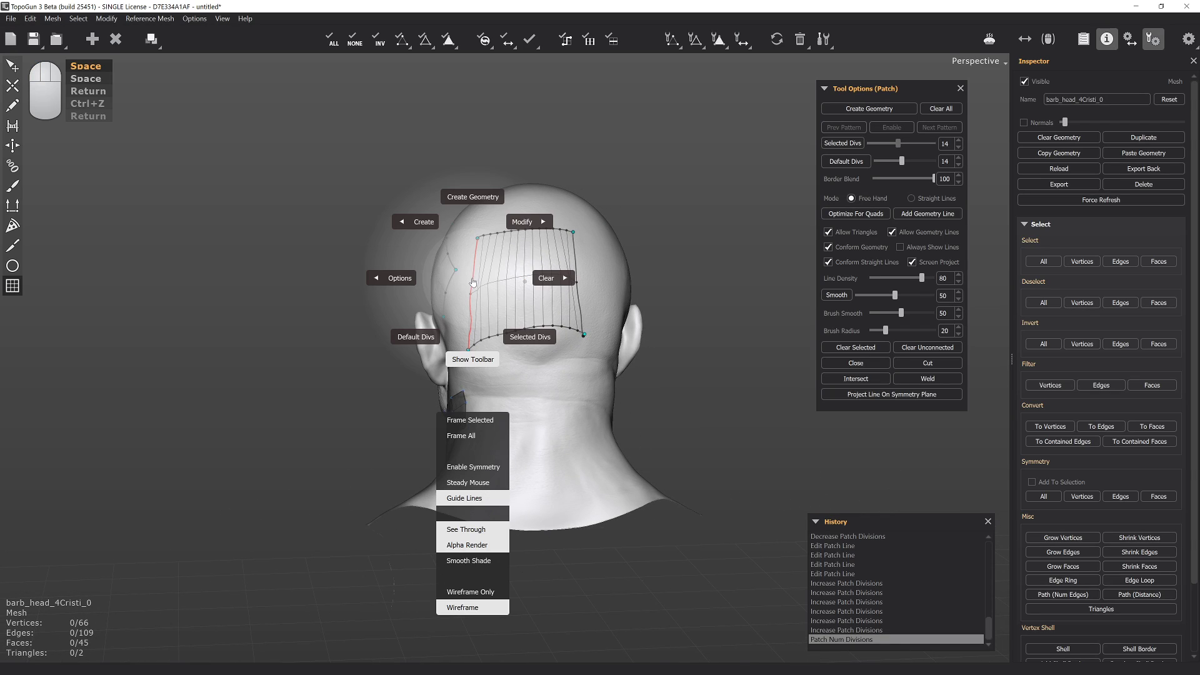
pyautogui.click(530, 338)
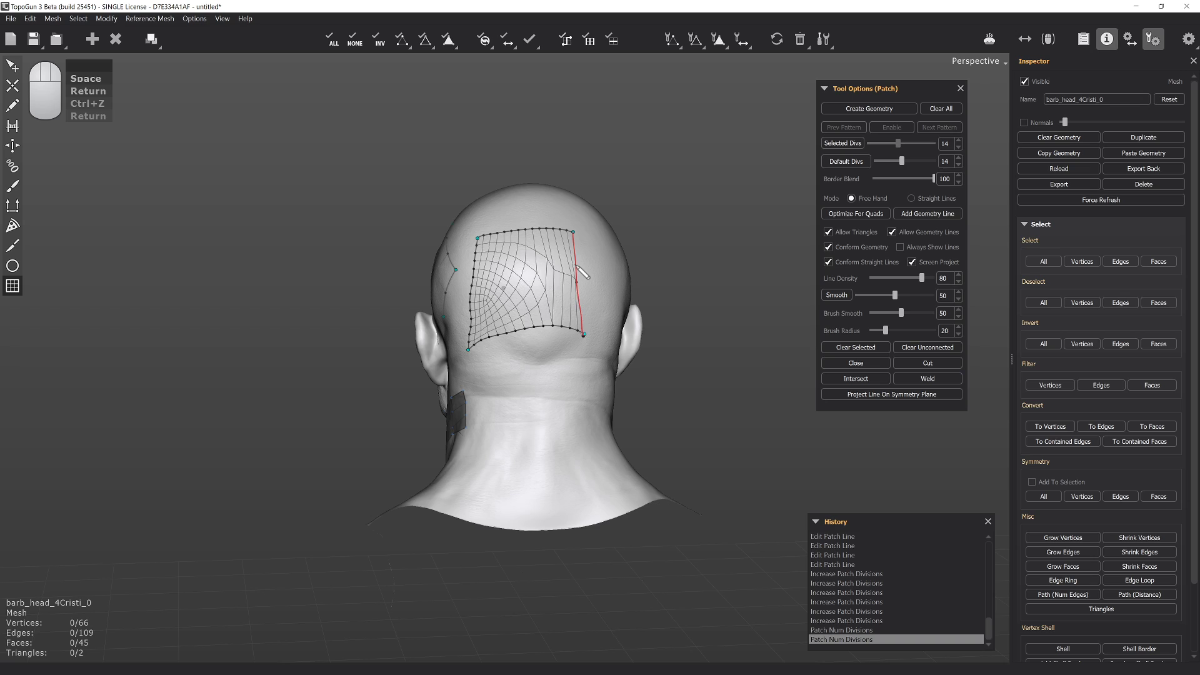
pyautogui.press('space')
pyautogui.click(587, 322)
pyautogui.moveTo(586, 320); pyautogui.dragTo(547, 260)
pyautogui.press('Return')
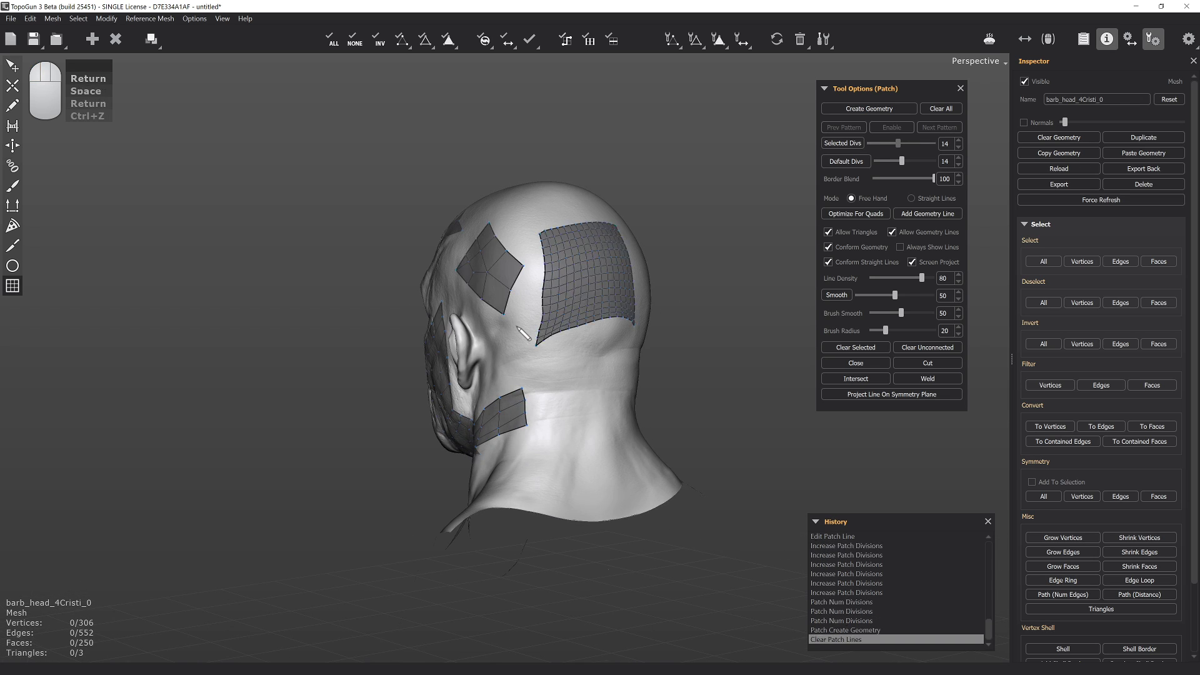
# Undo a misdrawn patch line and outline a patch over the crown from the forehead patch to the back-of-head patch
pyautogui.moveTo(417, 266)
pyautogui.mouseDown()
pyautogui.moveTo(685, 276)
pyautogui.moveTo(713, 383)
pyautogui.moveTo(493, 281)
pyautogui.moveTo(561, 296)
pyautogui.moveTo(560, 324)
pyautogui.mouseUp()
pyautogui.moveTo(570, 283)
pyautogui.keyDown('alt'); pyautogui.mouseDown()
pyautogui.moveTo(480, 339)
pyautogui.moveTo(597, 349)
pyautogui.moveTo(629, 364)
pyautogui.mouseUp(); pyautogui.keyUp('alt')
pyautogui.moveTo(632, 292)
pyautogui.keyDown('alt'); pyautogui.mouseDown()
pyautogui.moveTo(525, 303)
pyautogui.moveTo(509, 331)
pyautogui.moveTo(519, 381)
pyautogui.moveTo(573, 426)
pyautogui.mouseUp(); pyautogui.keyUp('alt')
pyautogui.hotkey('ctrl', 'z')
pyautogui.keyDown('alt'); pyautogui.moveTo(566, 378); pyautogui.dragTo(531, 369); pyautogui.keyUp('alt')
pyautogui.moveTo(479, 318)
pyautogui.mouseDown()
pyautogui.moveTo(566, 326)
pyautogui.moveTo(592, 447)
pyautogui.mouseUp()
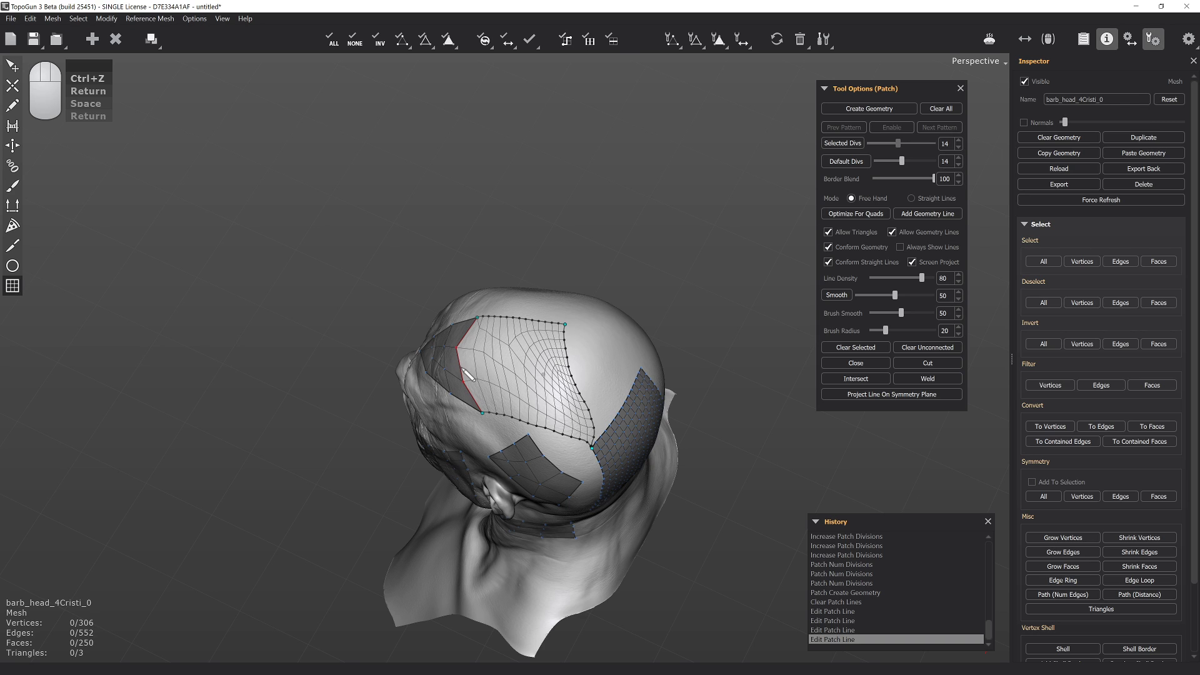
# Set the default divisions to 3 from the forehead patch's edge bordering the crown outline
pyautogui.press('space')
pyautogui.press('space')
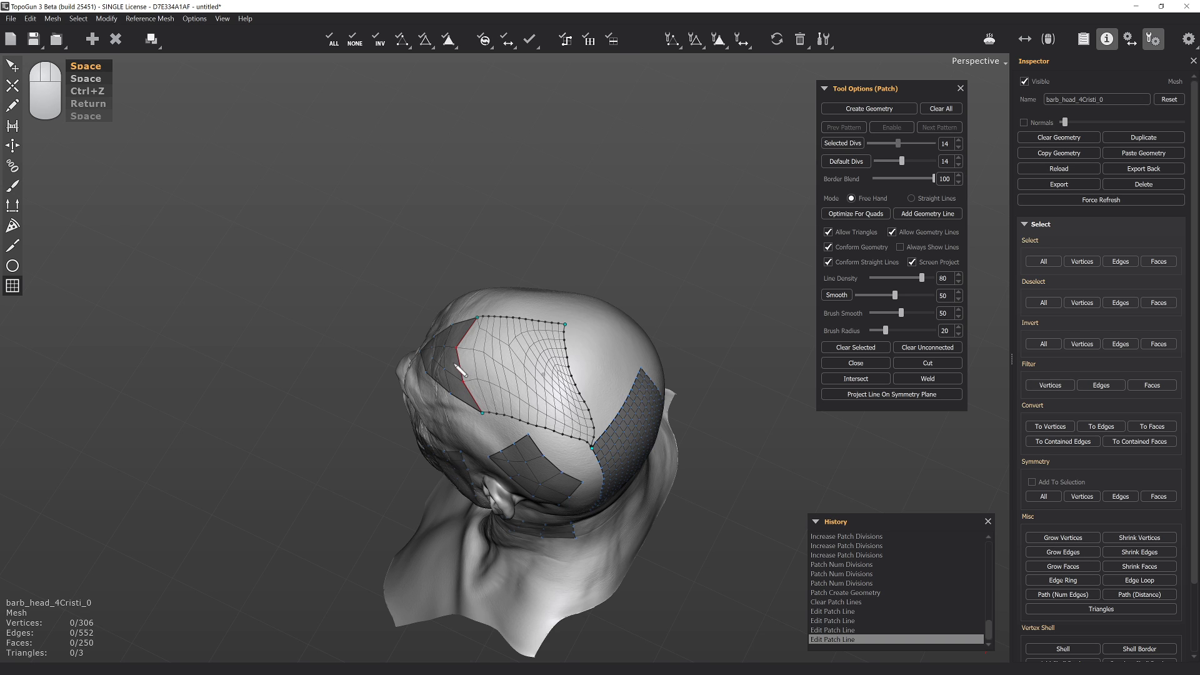
pyautogui.moveTo(458, 364); pyautogui.dragTo(485, 334)
pyautogui.moveTo(485, 335); pyautogui.dragTo(518, 360, button='right')
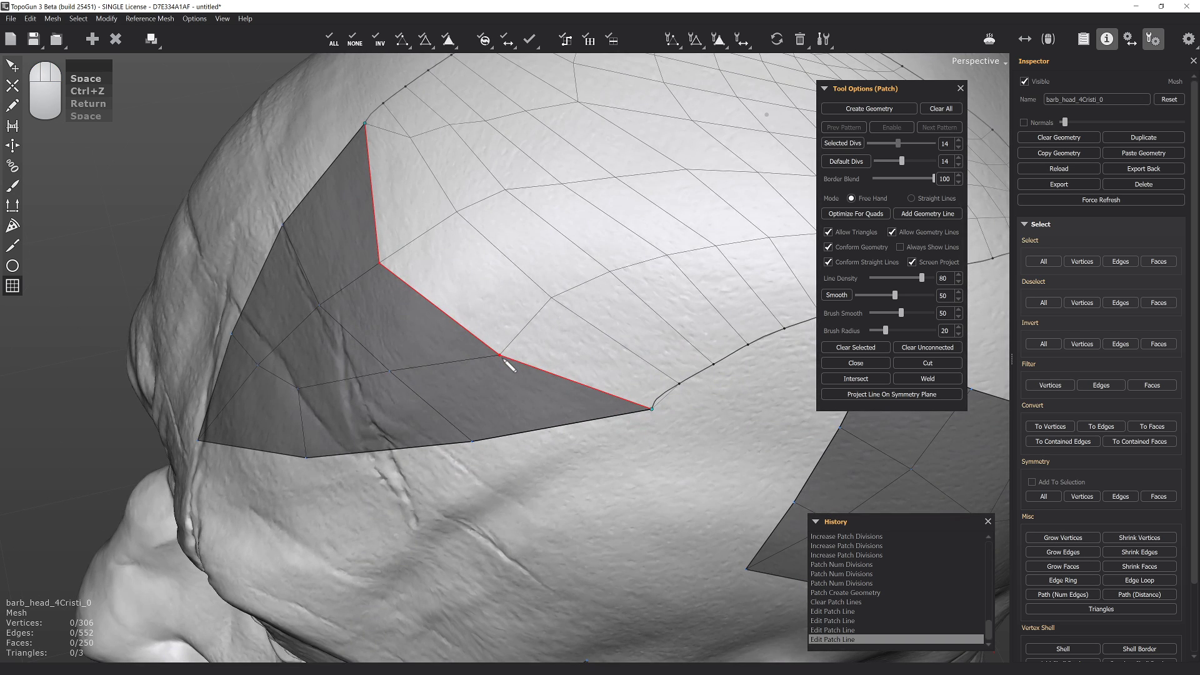
pyautogui.press('space')
pyautogui.click(449, 411)
pyautogui.keyDown('alt'); pyautogui.moveTo(557, 368); pyautogui.dragTo(525, 294, button='right'); pyautogui.keyUp('alt')
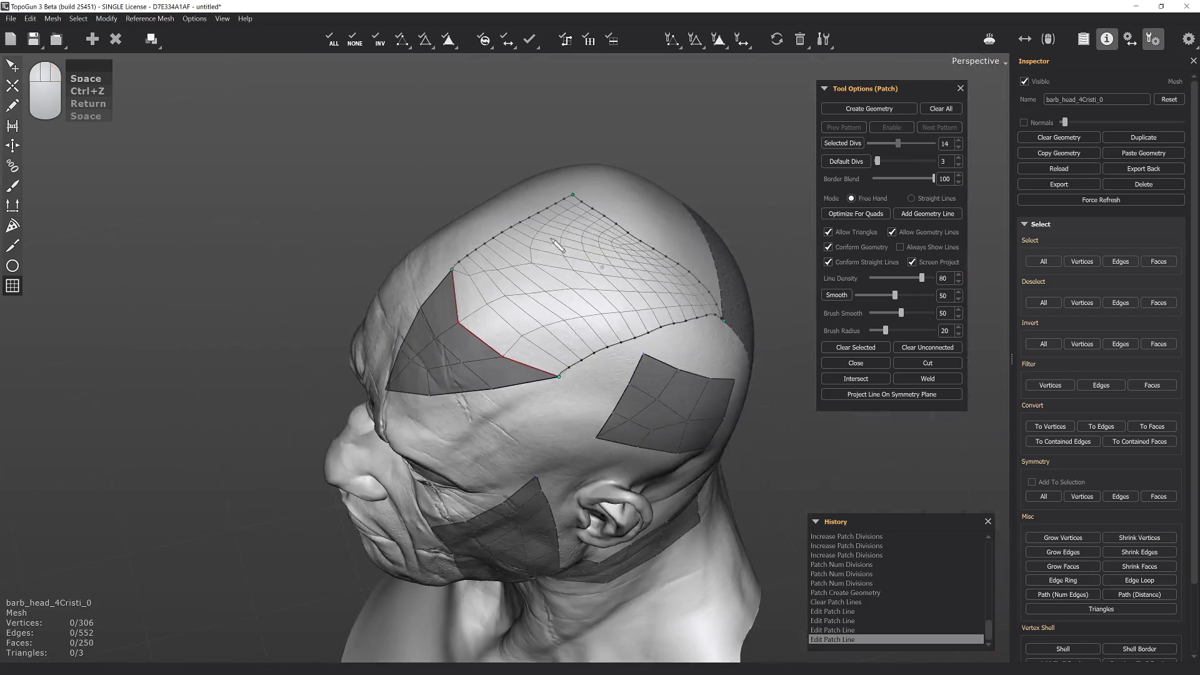
# Apply the default 3 divisions to the crown patch's rear line and create the geometry
pyautogui.keyDown('alt'); pyautogui.moveTo(525, 294); pyautogui.dragTo(469, 332, button='middle'); pyautogui.keyUp('alt')
pyautogui.keyDown('alt'); pyautogui.moveTo(469, 331); pyautogui.dragTo(437, 352); pyautogui.keyUp('alt')
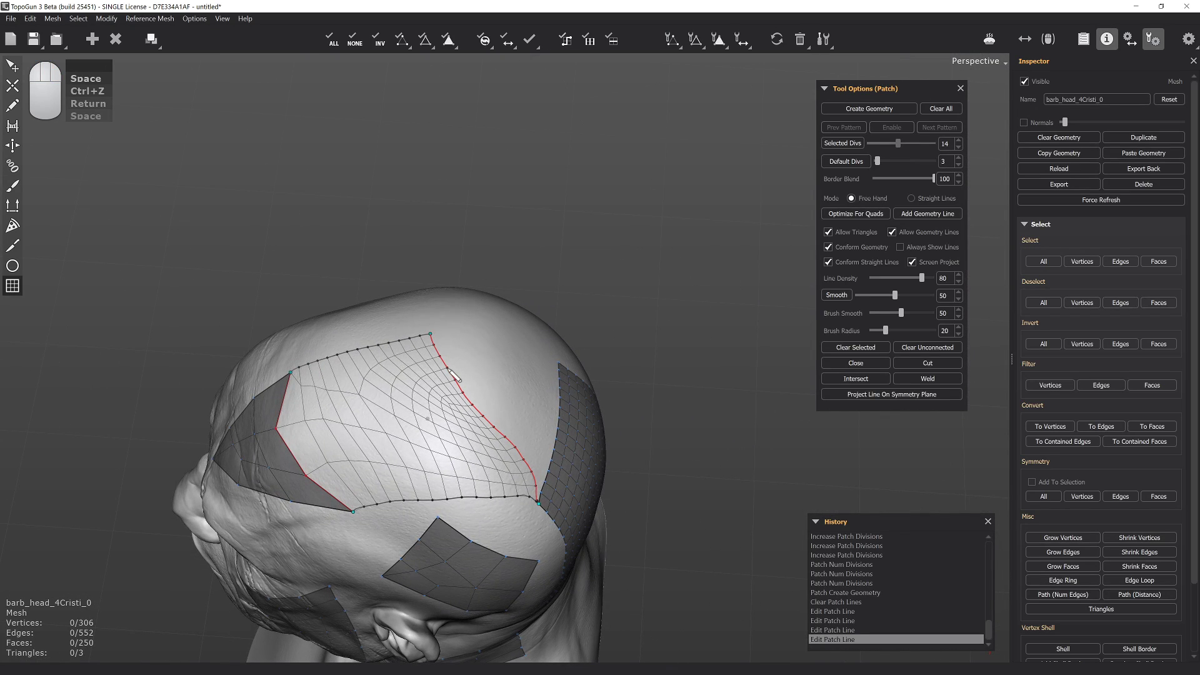
pyautogui.press('space')
pyautogui.click(507, 423)
pyautogui.keyDown('alt'); pyautogui.moveTo(507, 422); pyautogui.dragTo(294, 326); pyautogui.keyUp('alt')
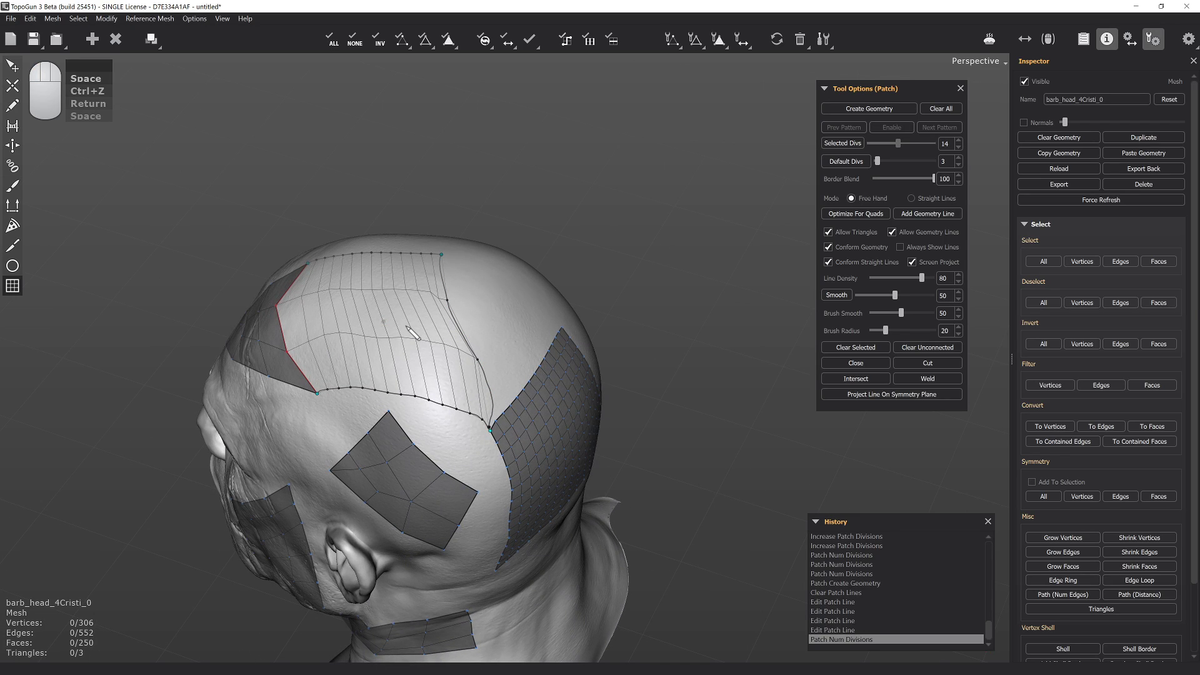
pyautogui.press('Return')
# Activate the Brush tool, relax vertices on the crown patch, and set the brush to Move mode
pyautogui.keyDown('alt'); pyautogui.moveTo(488, 334); pyautogui.dragTo(494, 274); pyautogui.keyUp('alt')
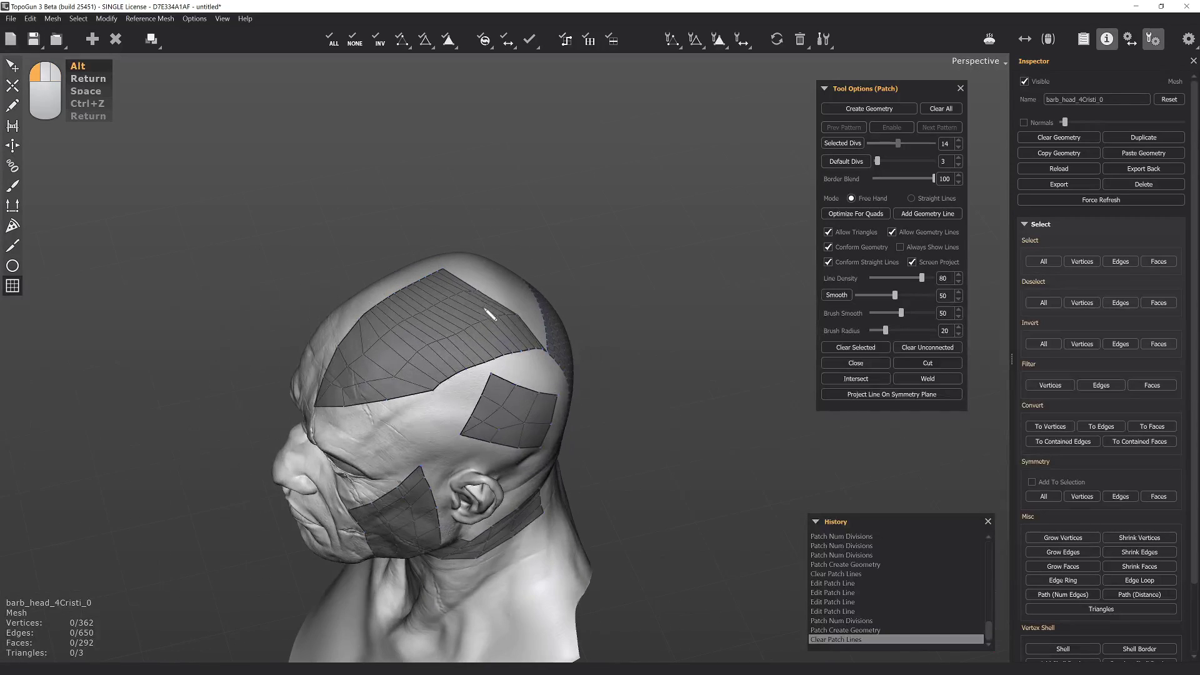
pyautogui.press('b')
pyautogui.keyDown('shift'); pyautogui.moveTo(468, 304); pyautogui.dragTo(495, 317); pyautogui.keyUp('shift')
pyautogui.keyDown('shift'); pyautogui.moveTo(443, 272); pyautogui.dragTo(437, 271); pyautogui.keyUp('shift')
pyautogui.moveTo(566, 324)
pyautogui.keyDown('alt'); pyautogui.mouseDown()
pyautogui.moveTo(467, 349)
pyautogui.moveTo(466, 402)
pyautogui.moveTo(444, 420)
pyautogui.mouseUp(); pyautogui.keyUp('alt')
pyautogui.moveTo(494, 375)
pyautogui.keyDown('alt'); pyautogui.mouseDown()
pyautogui.moveTo(457, 369)
pyautogui.moveTo(610, 343)
pyautogui.moveTo(436, 307)
pyautogui.moveTo(469, 326)
pyautogui.moveTo(497, 313)
pyautogui.moveTo(394, 324)
pyautogui.mouseUp(); pyautogui.keyUp('alt')
pyautogui.click(842, 244)
# Undo the last two brush strokes and relax more of the crown and forehead mesh
pyautogui.hotkey('ctrl', 'z')
pyautogui.hotkey('ctrl', 'z')
pyautogui.moveTo(469, 306)
pyautogui.keyDown('shift'); pyautogui.mouseDown()
pyautogui.moveTo(461, 328)
pyautogui.moveTo(416, 319)
pyautogui.moveTo(450, 325)
pyautogui.mouseUp(); pyautogui.keyUp('shift')
pyautogui.keyDown('alt'); pyautogui.moveTo(538, 300); pyautogui.dragTo(400, 243); pyautogui.keyUp('alt')
pyautogui.keyDown('alt'); pyautogui.moveTo(403, 241); pyautogui.dragTo(405, 218, button='right'); pyautogui.keyUp('alt')
pyautogui.moveTo(447, 335)
pyautogui.keyDown('shift'); pyautogui.mouseDown()
pyautogui.moveTo(479, 344)
pyautogui.moveTo(466, 391)
pyautogui.moveTo(441, 410)
pyautogui.mouseUp(); pyautogui.keyUp('shift')
pyautogui.keyDown('alt'); pyautogui.moveTo(532, 287); pyautogui.dragTo(674, 308); pyautogui.keyUp('alt')
pyautogui.keyDown('alt'); pyautogui.moveTo(441, 290); pyautogui.dragTo(436, 262, button='right'); pyautogui.keyUp('alt')
pyautogui.keyDown('alt'); pyautogui.moveTo(436, 262); pyautogui.dragTo(445, 222, button='middle'); pyautogui.keyUp('alt')
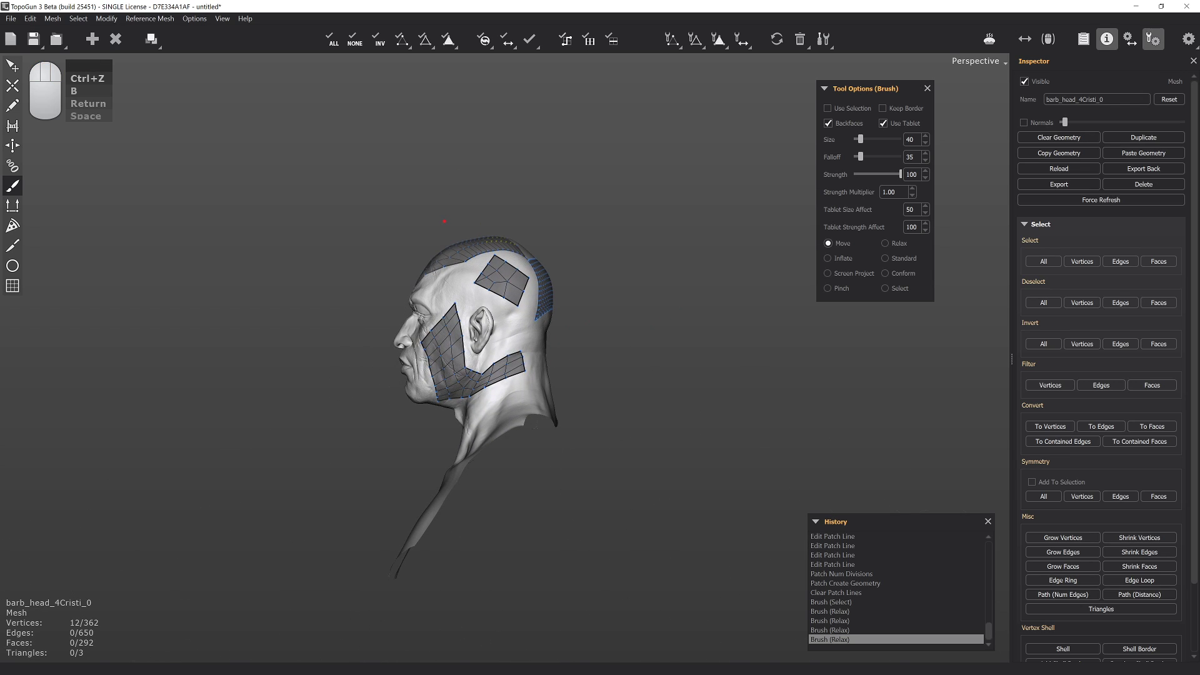